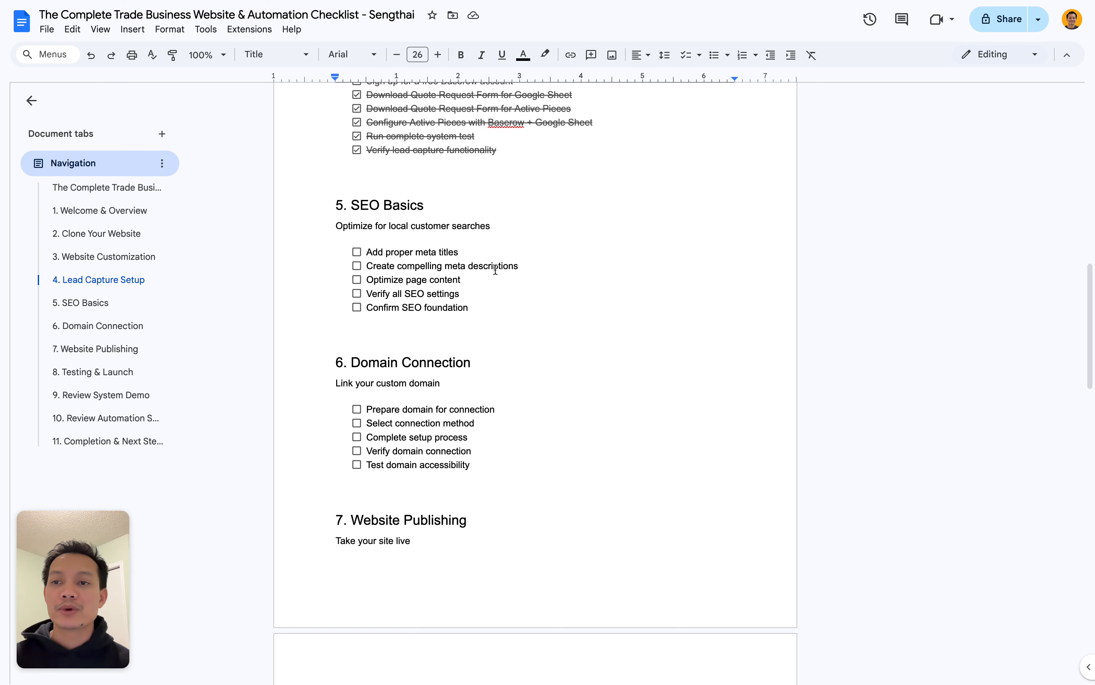
Switch from the checklist to the Webstudio projects dashboard and open the John Brown Plumbing project.
mouse_move(1, 333)
scroll(68, 369, right, 3)
scroll(67, 367, left, 3)
scroll(68, 367, right, 3)
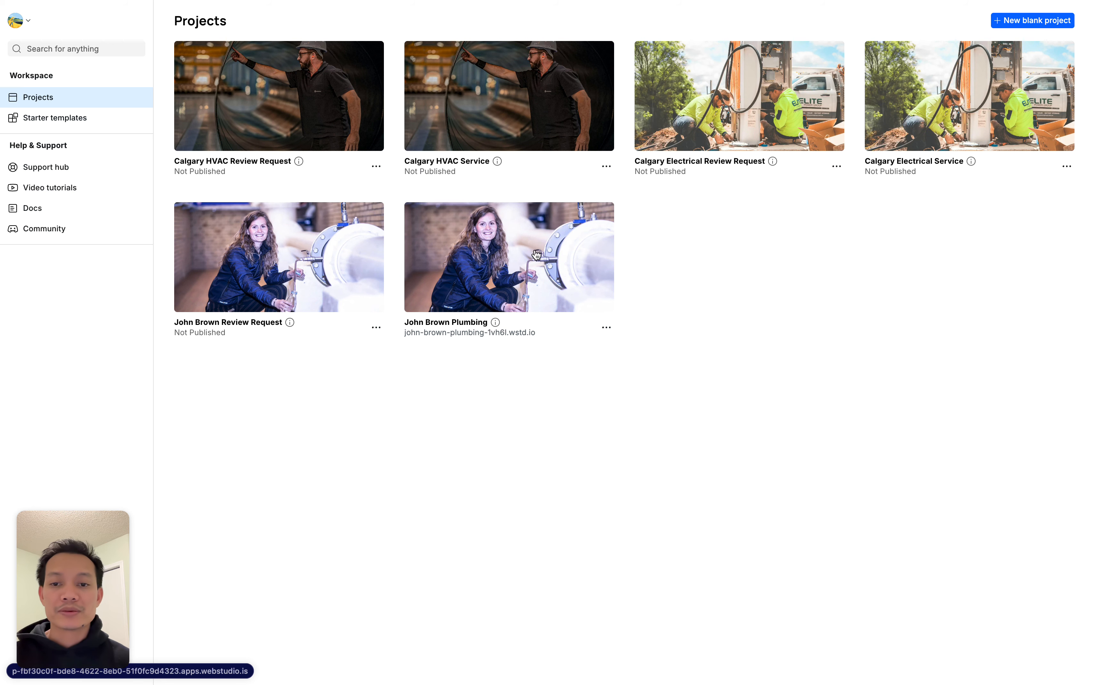
click(536, 254)
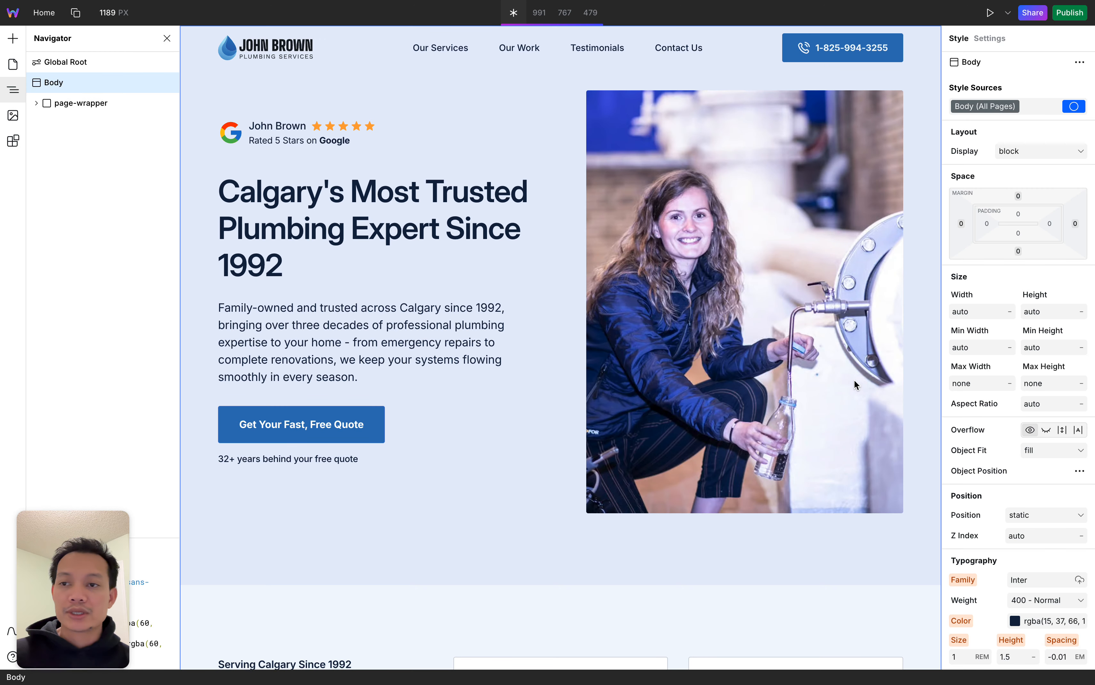
Check the meta title item under SEO Basics in the Google Docs checklist, then return to the website project in Webstudio.
mouse_move(2, 364)
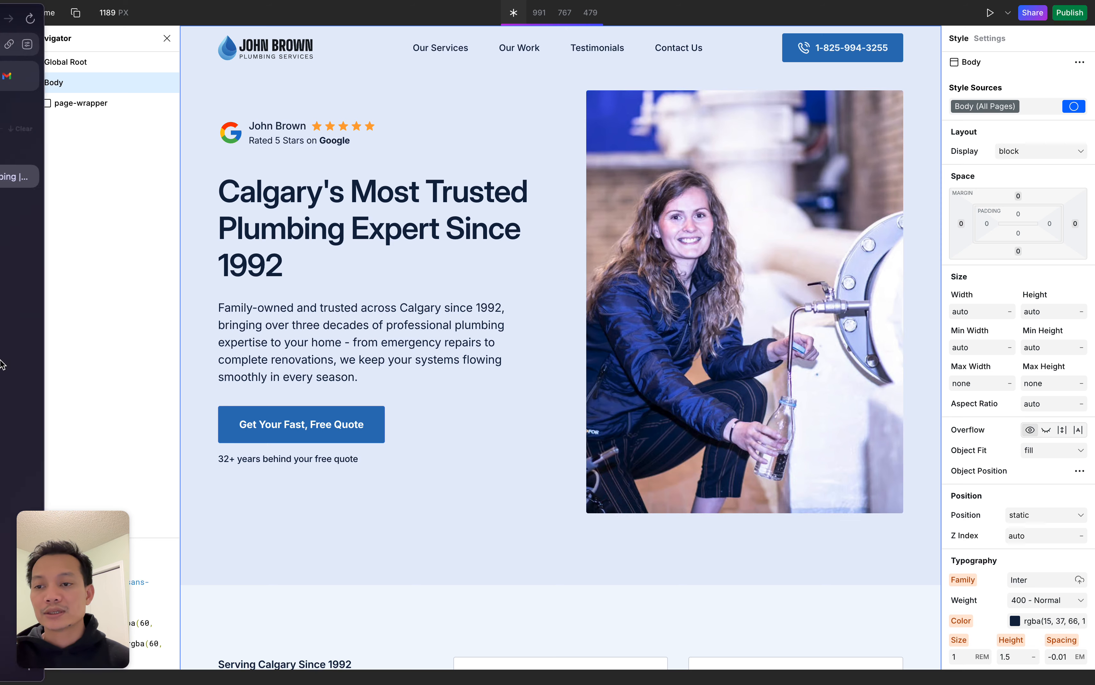
scroll(61, 394, left, 5)
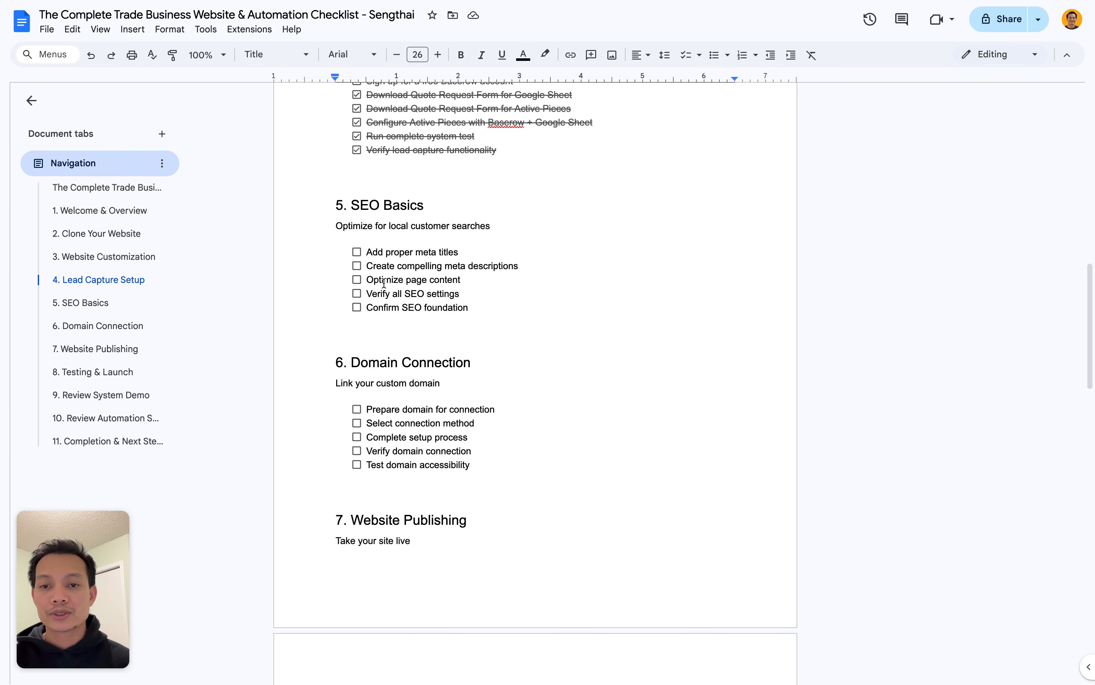
click(443, 253)
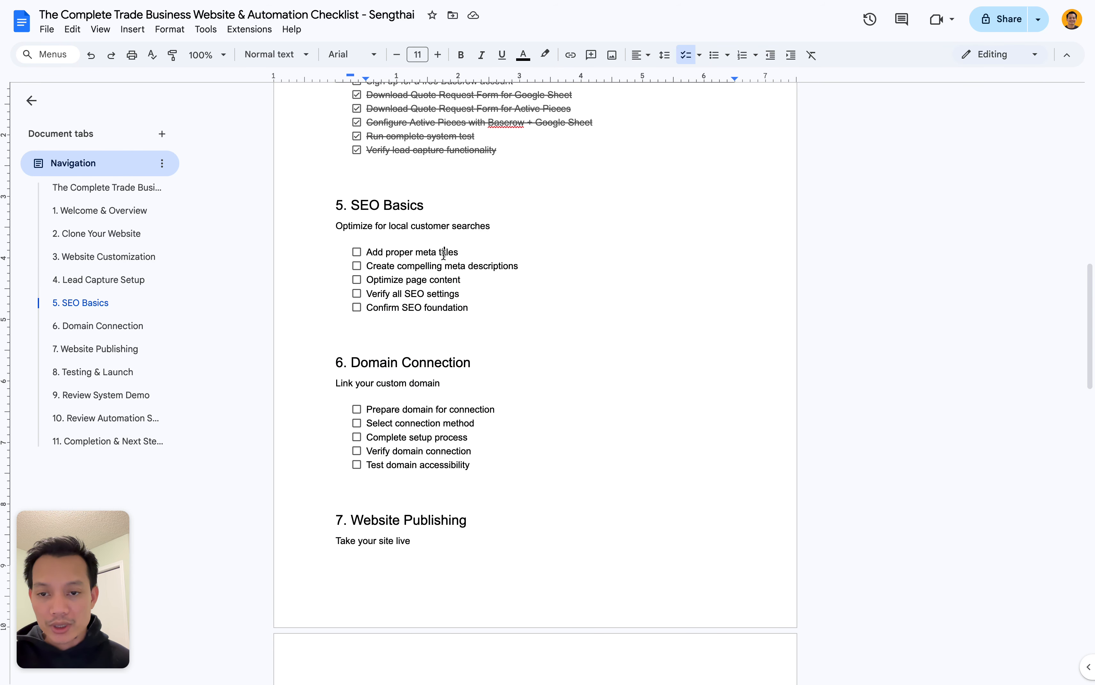
mouse_move(17, 271)
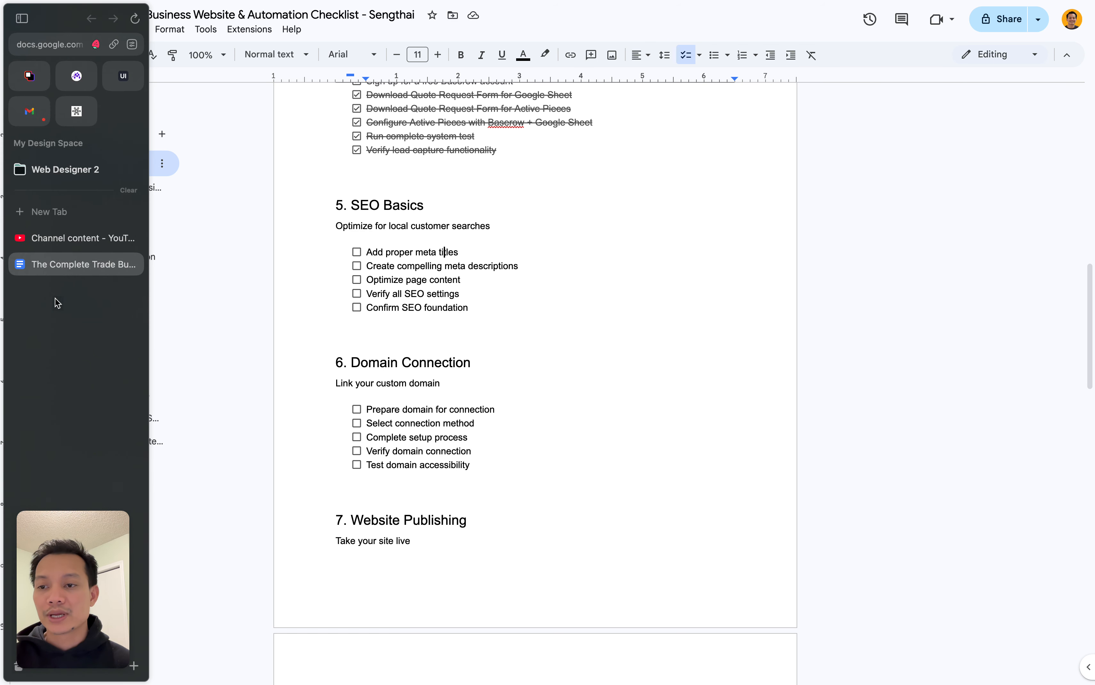
scroll(73, 302, right, 5)
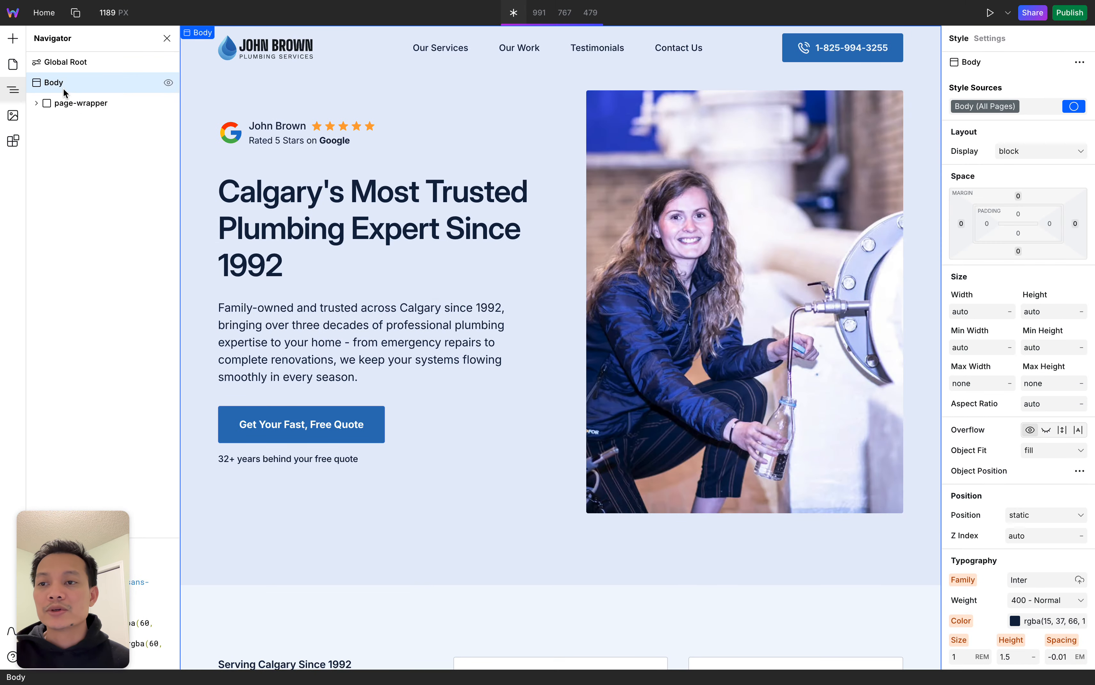
Open the Home page's settings and examine its search result preview, title and description.
click(13, 64)
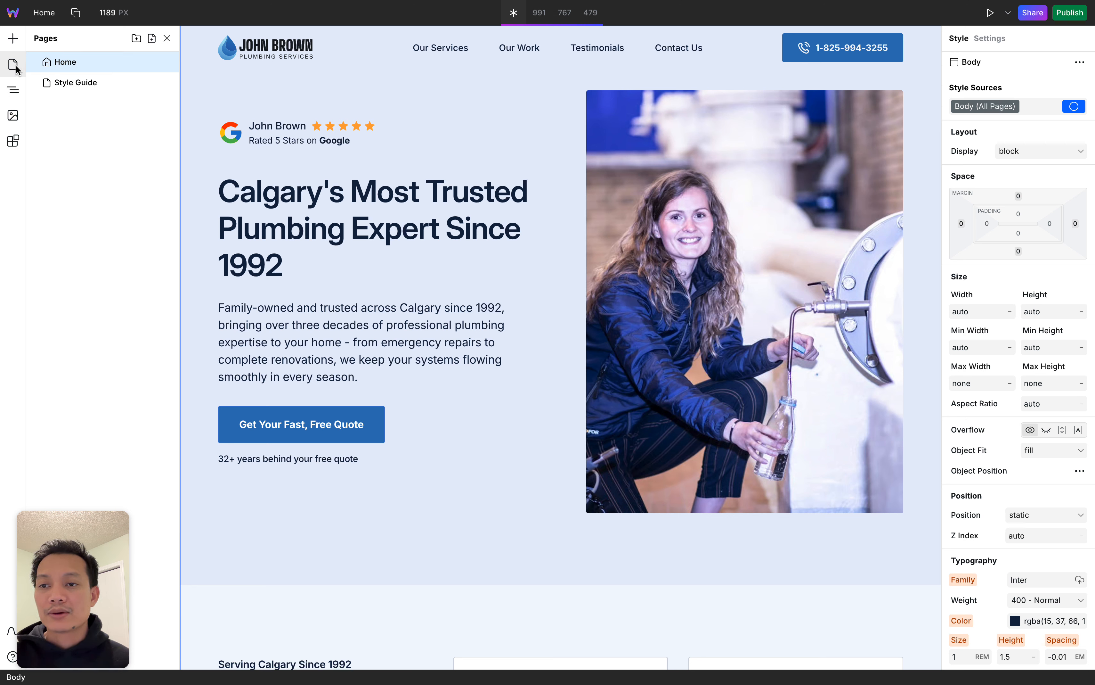
mouse_move(68, 64)
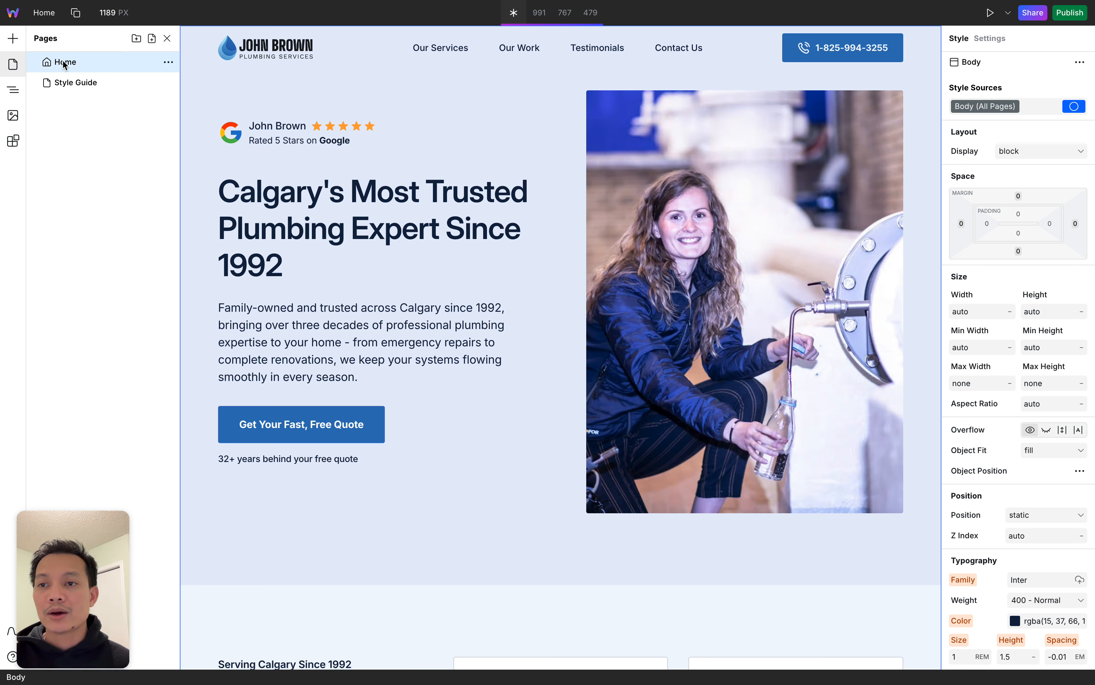
click(168, 63)
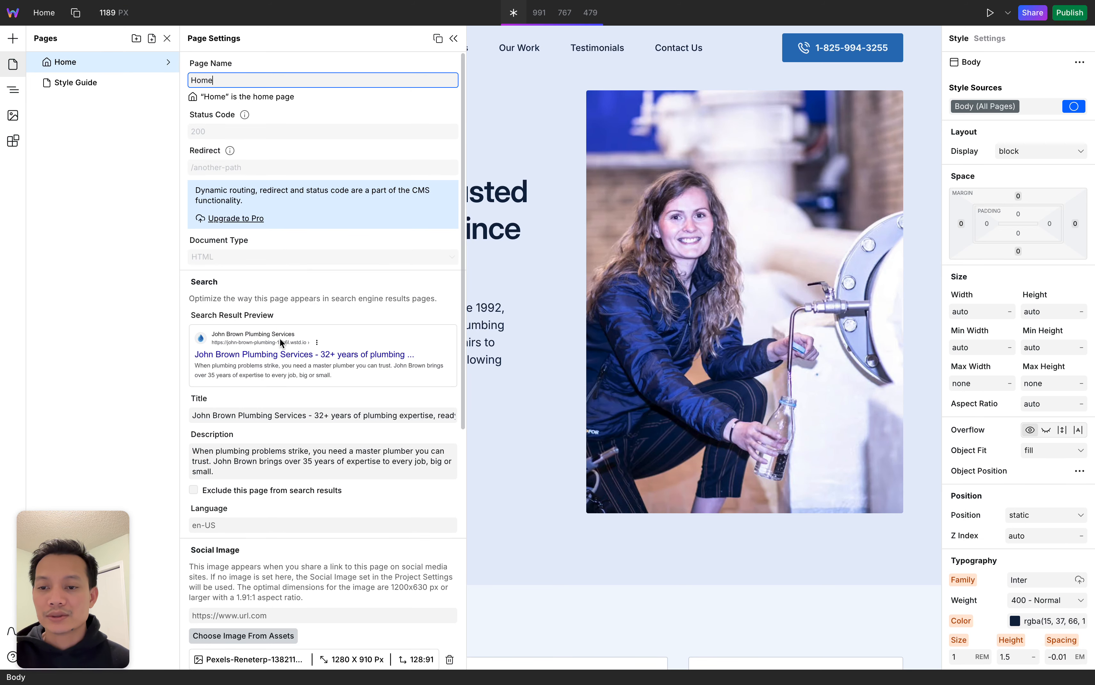
scroll(280, 337, down, 5)
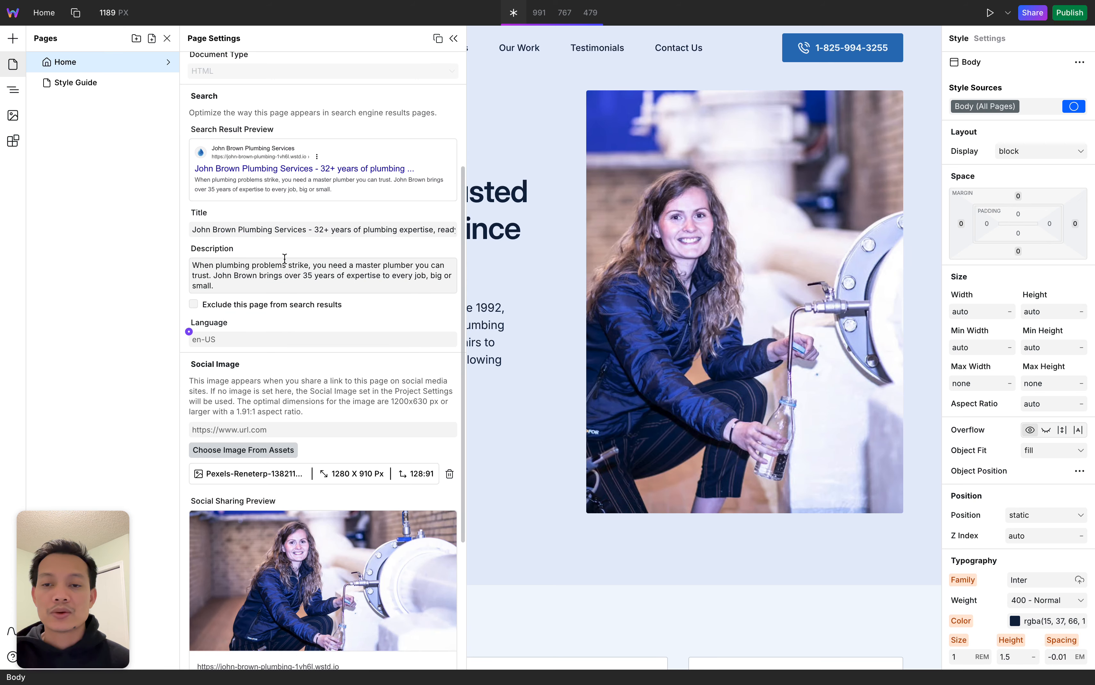
click(243, 229)
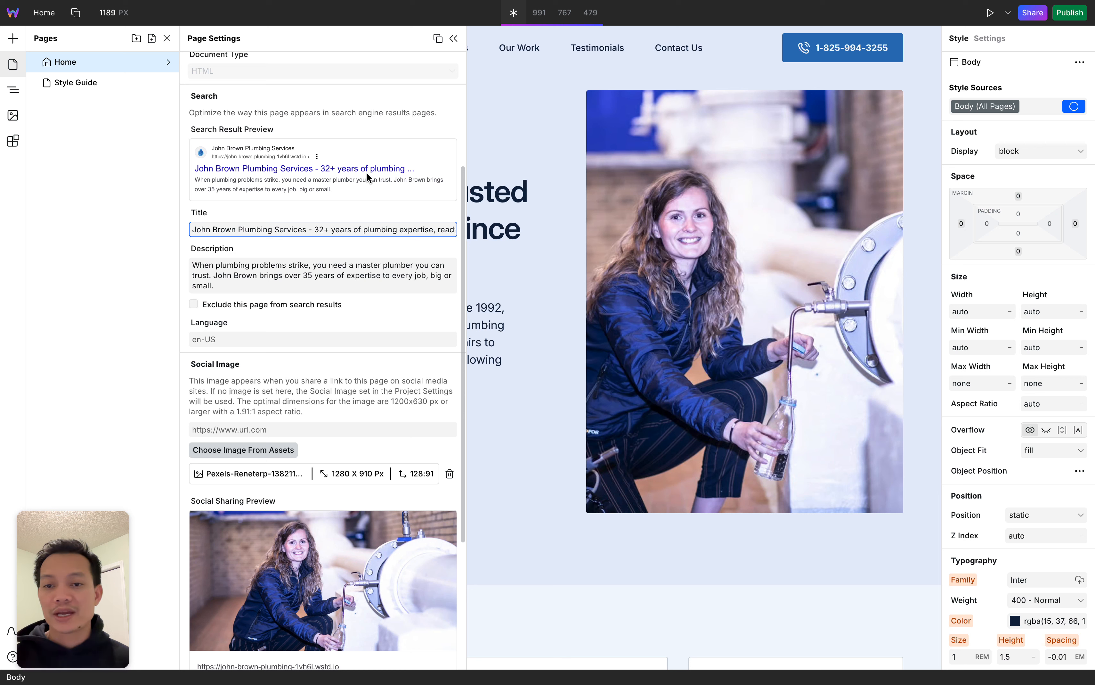
drag(192, 229, 382, 227)
click(386, 227)
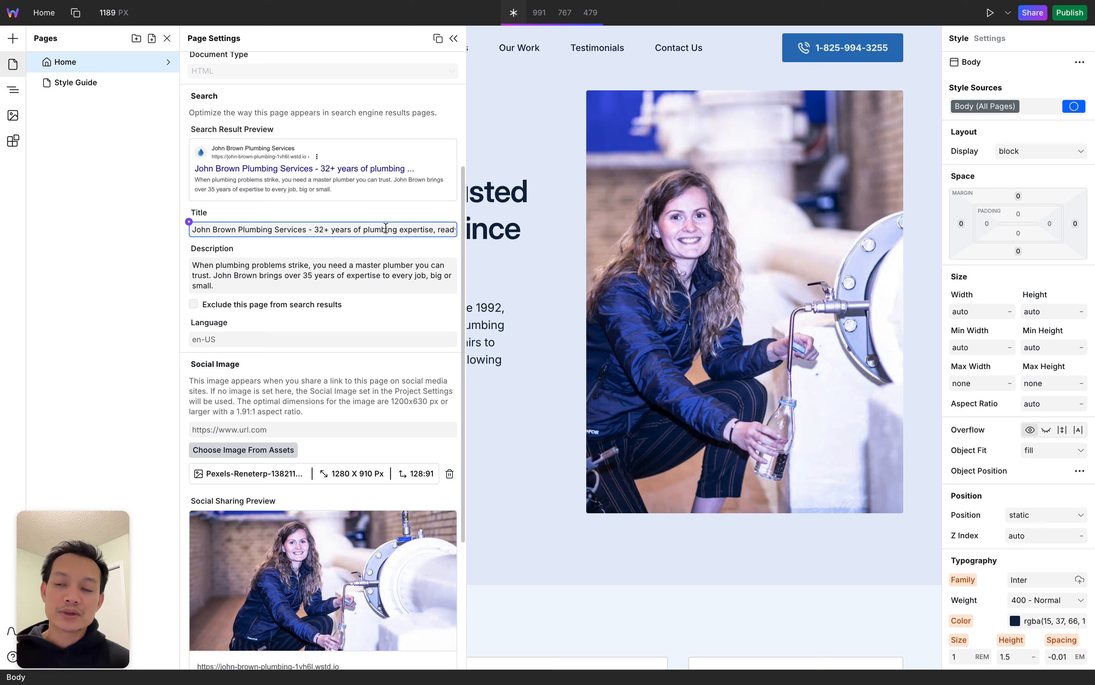
Open a new browser tab for a web search.
mouse_move(23, 265)
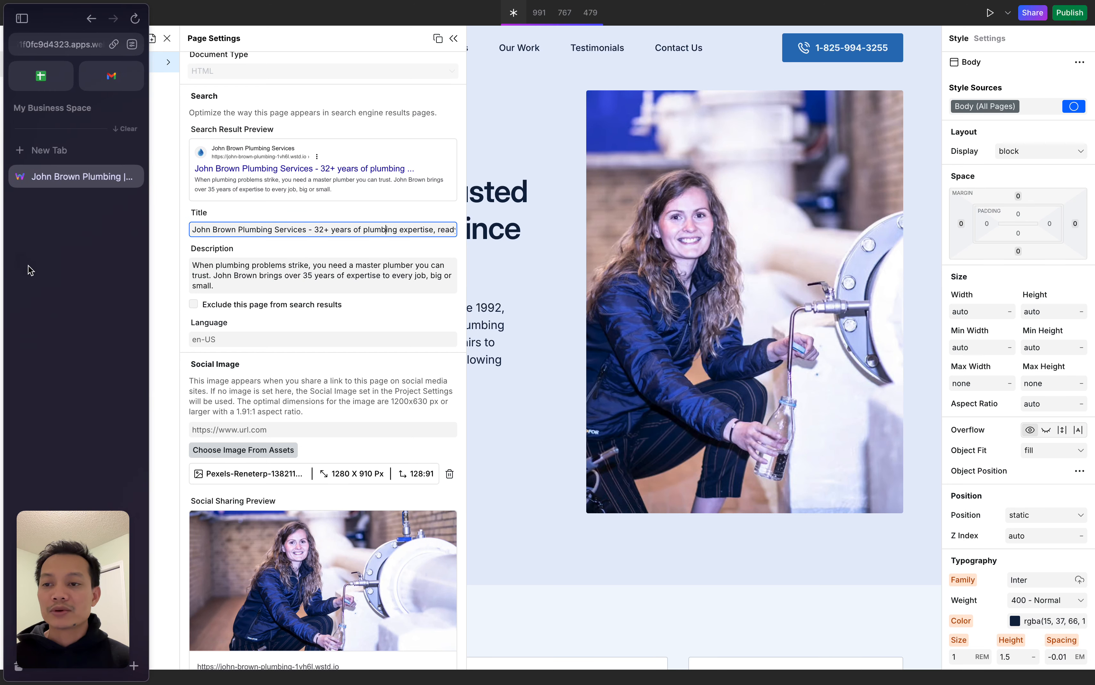
key(super+t)
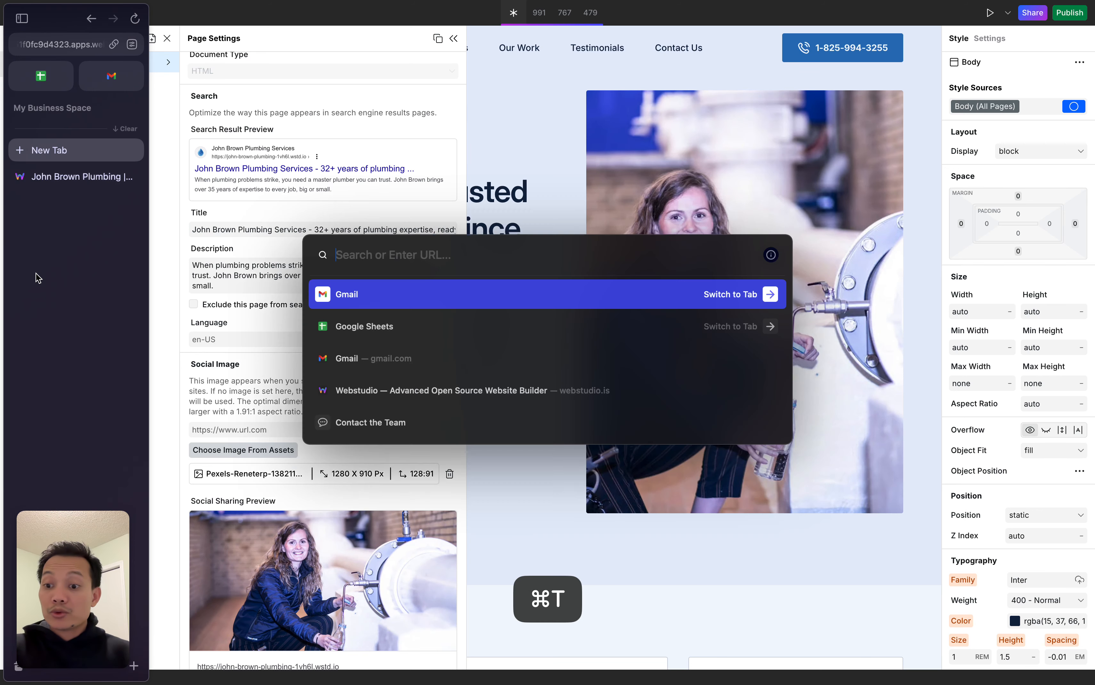
text(goo)
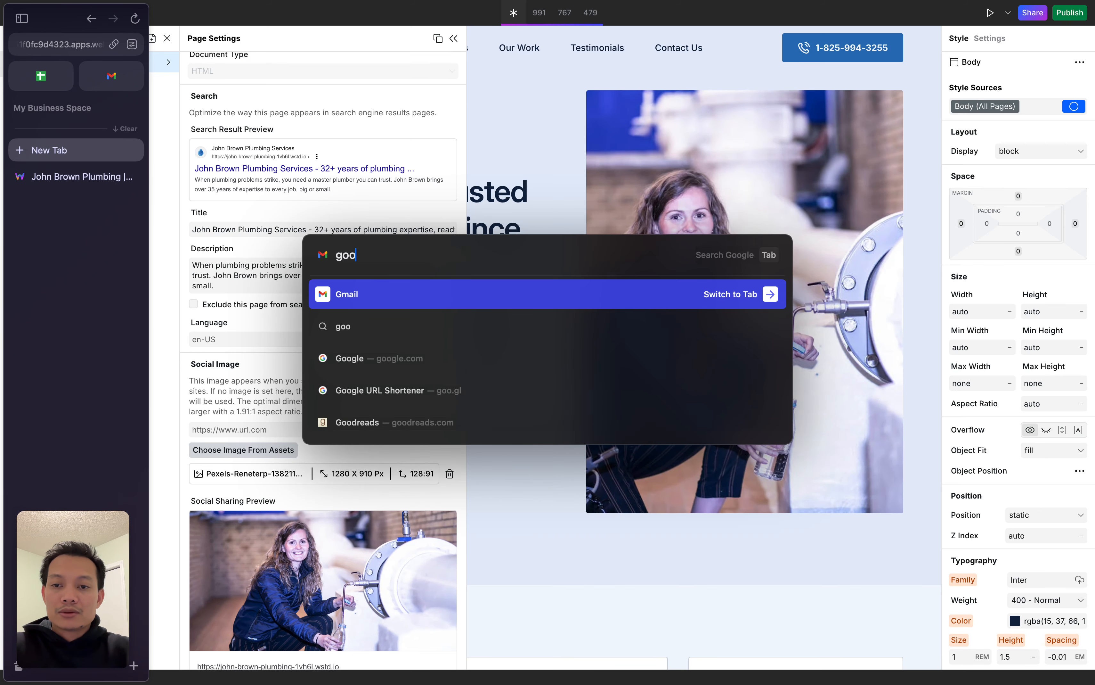
key(BackSpace)
key(BackSpace)
key(BackSpace)
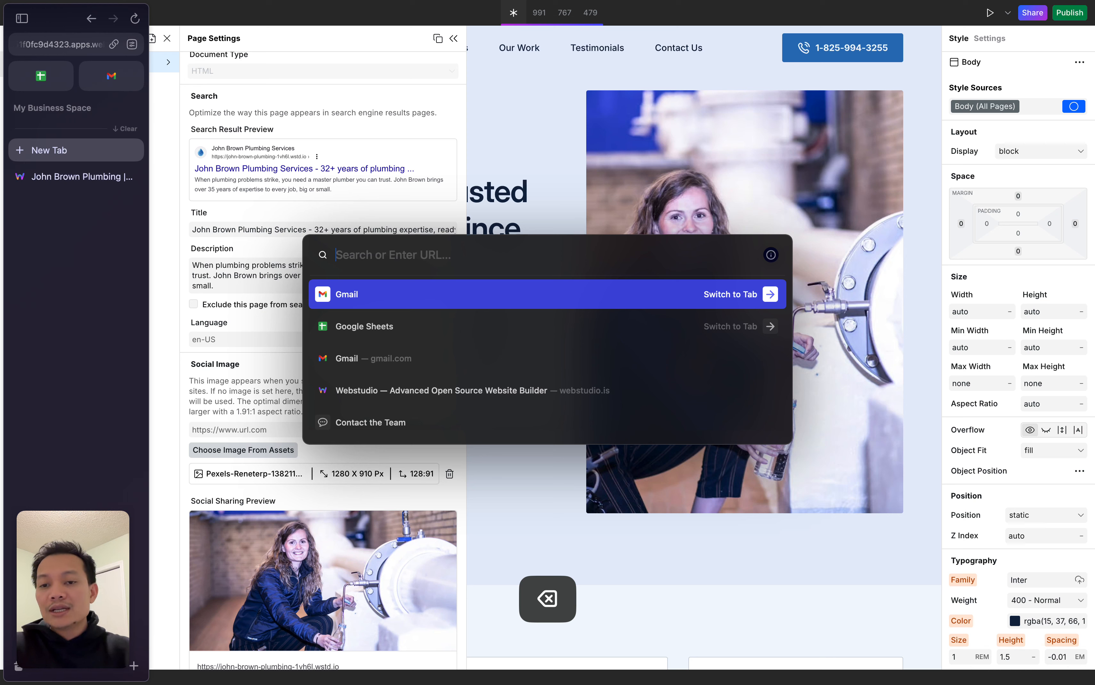
Search Google for "calgary plumbing".
text(cla)
key(BackSpace)
key(BackSpace)
key(BackSpace)
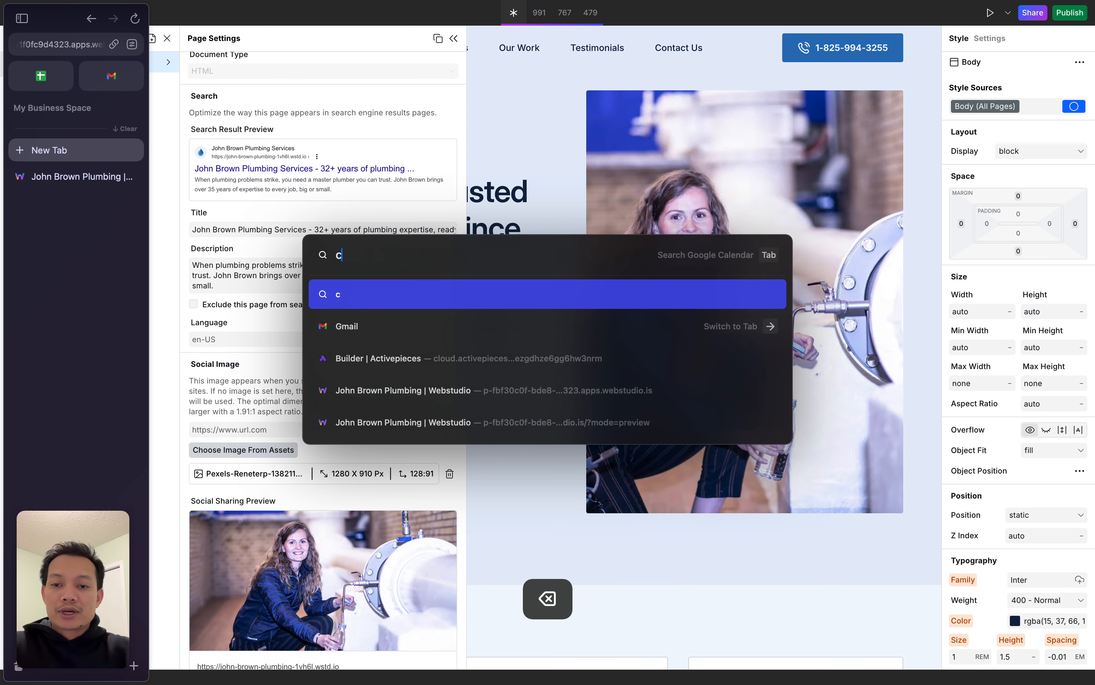
text(algary plumbing)
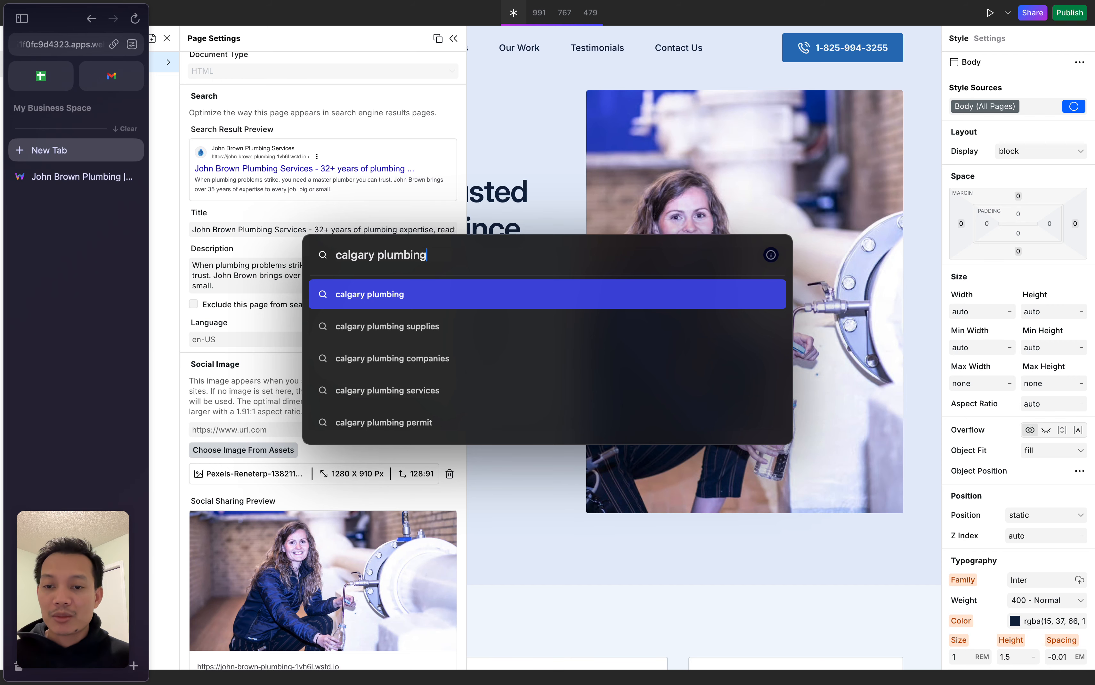
key(Return)
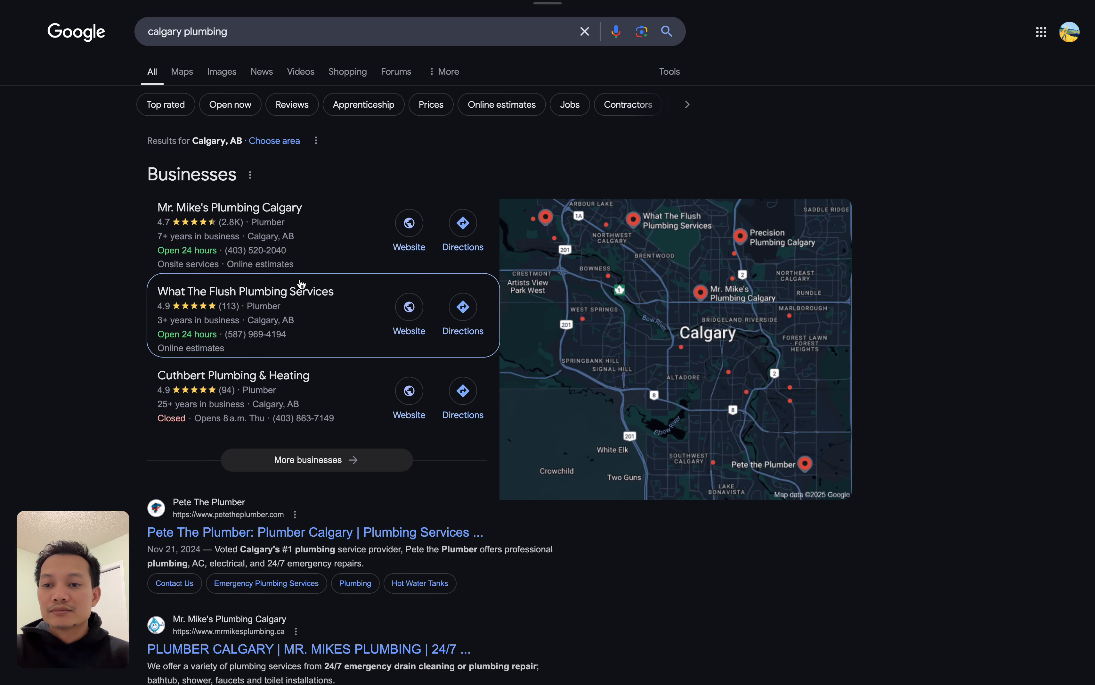
Examine the local business listings and the wording "Calgary's #1 plumbing" in the Pete The Plumber result's description.
mouse_move(295, 231)
mouse_move(335, 309)
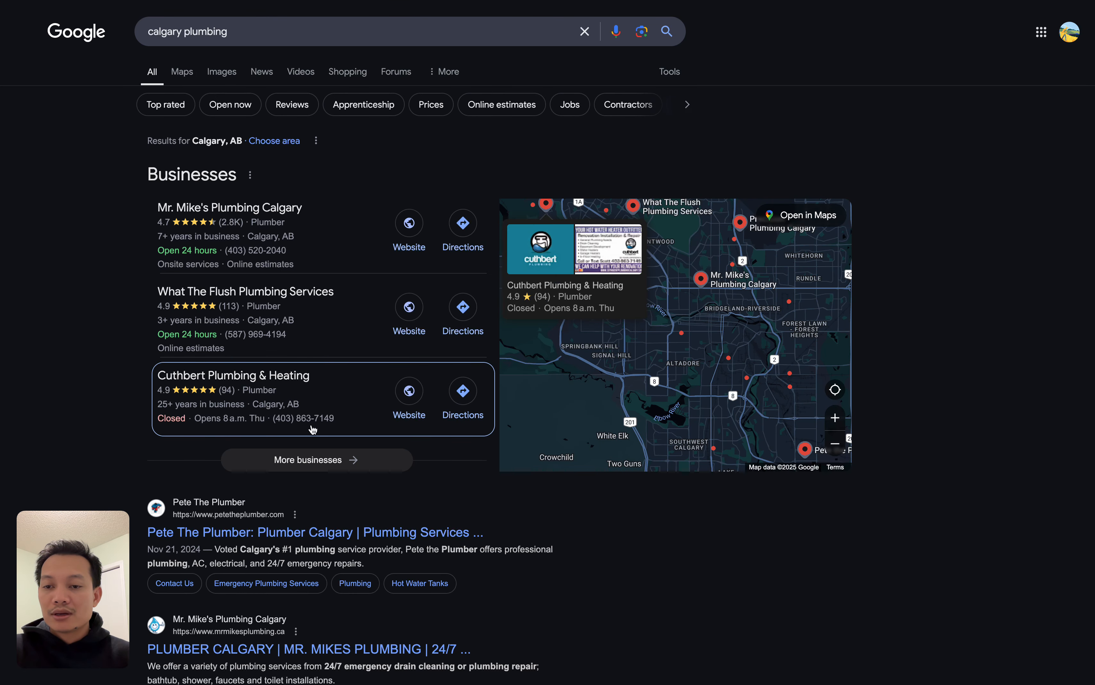
scroll(285, 335, down, 2)
scroll(281, 340, down, 6)
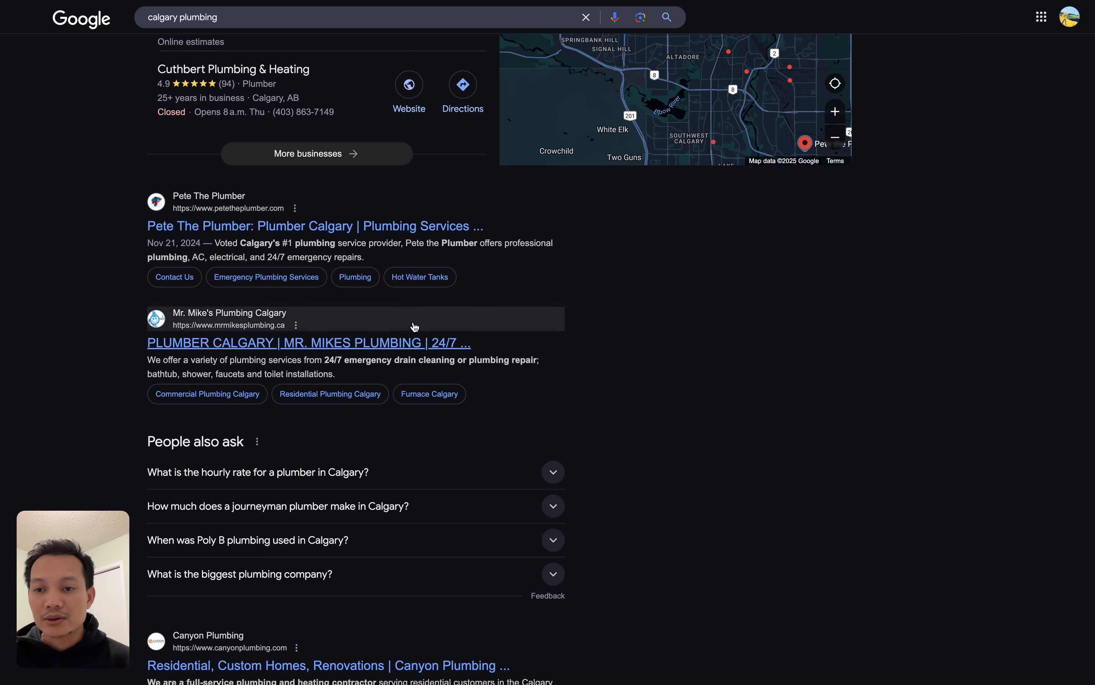
drag(241, 244, 313, 245)
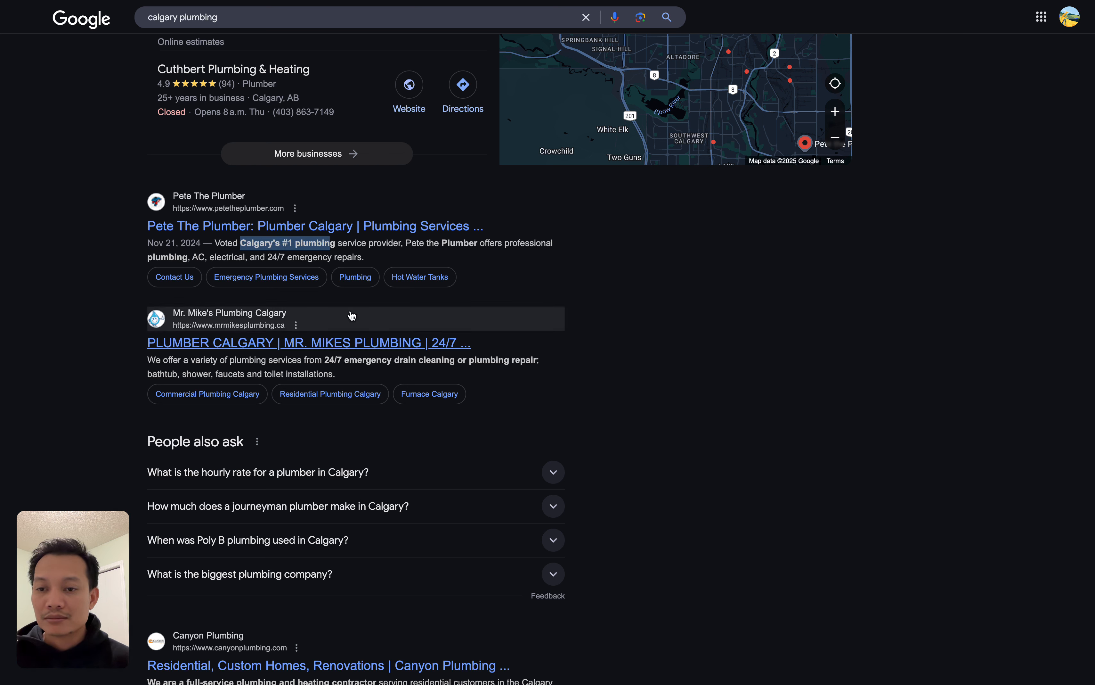
click(631, 388)
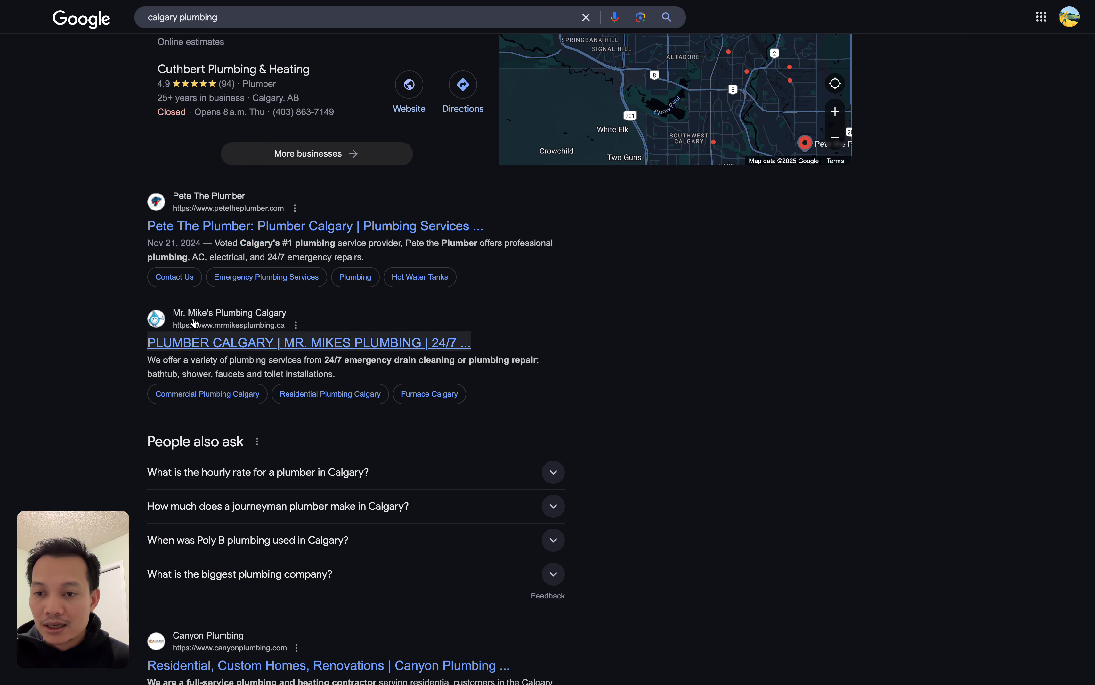
Compare the page titles and meta descriptions of the Mr. Mike's, Canyon Plumbing and Harper's Plumbing search results.
mouse_move(225, 346)
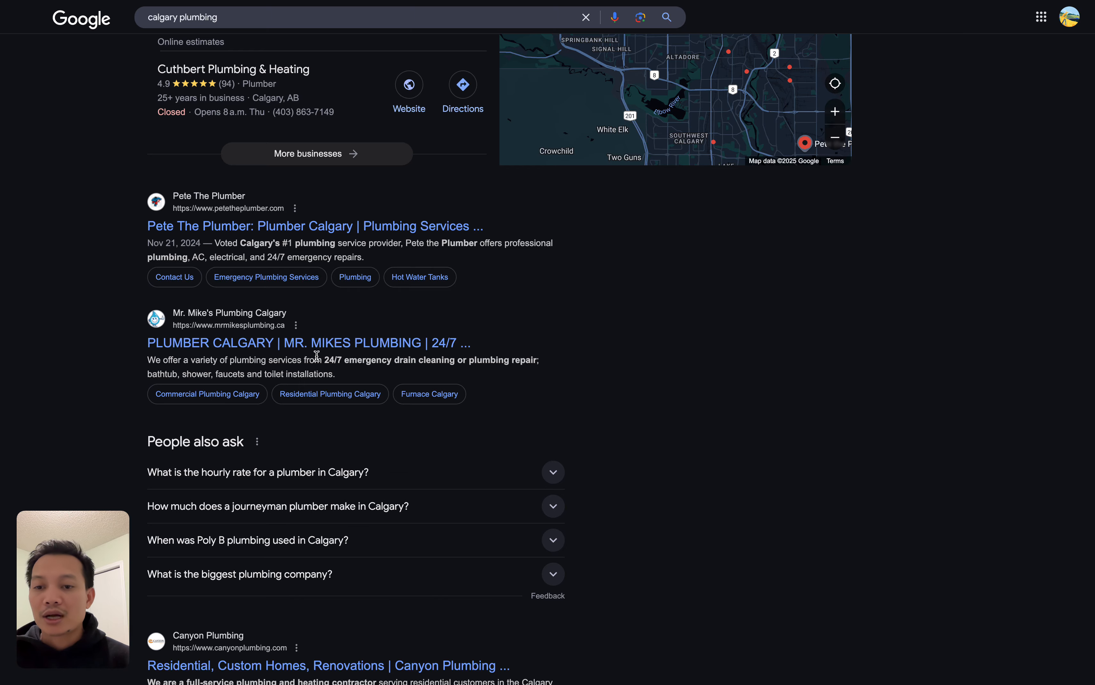
scroll(282, 266, up, 6)
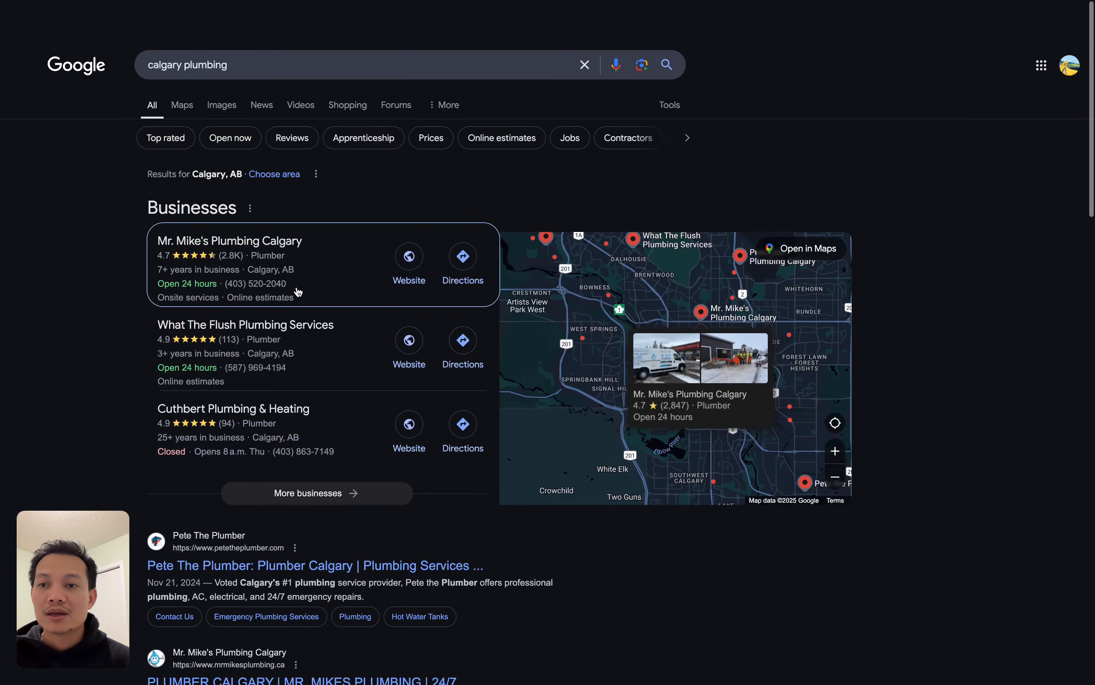
scroll(280, 227, down, 10)
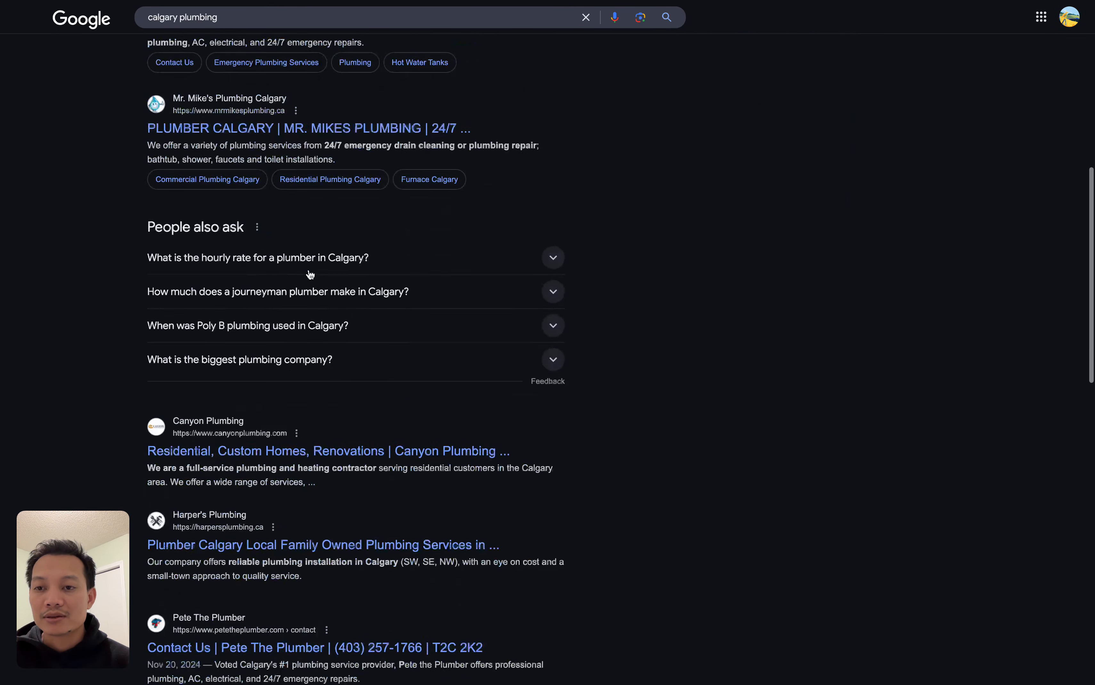
scroll(245, 170, up, 3)
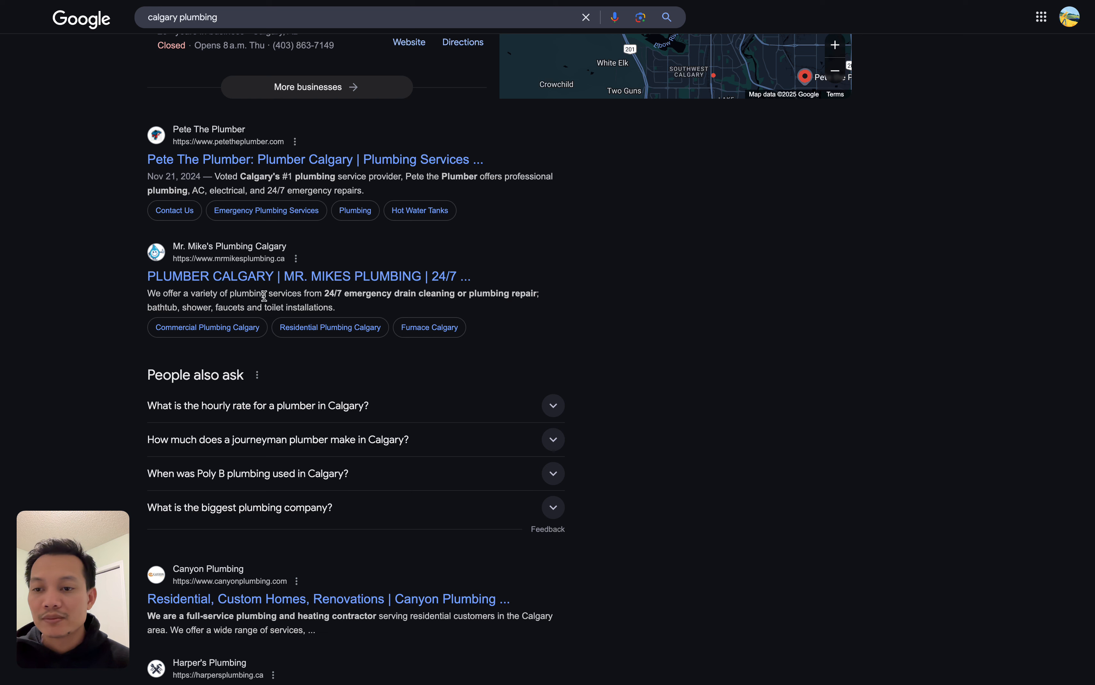
mouse_move(233, 282)
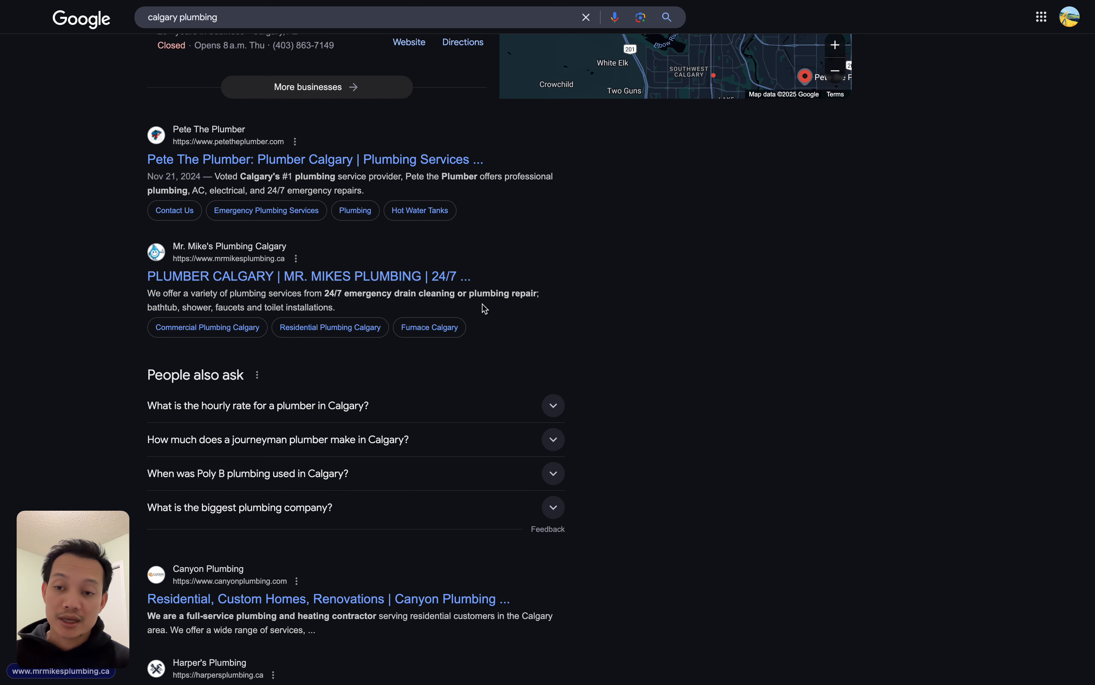
scroll(634, 388, down, 3)
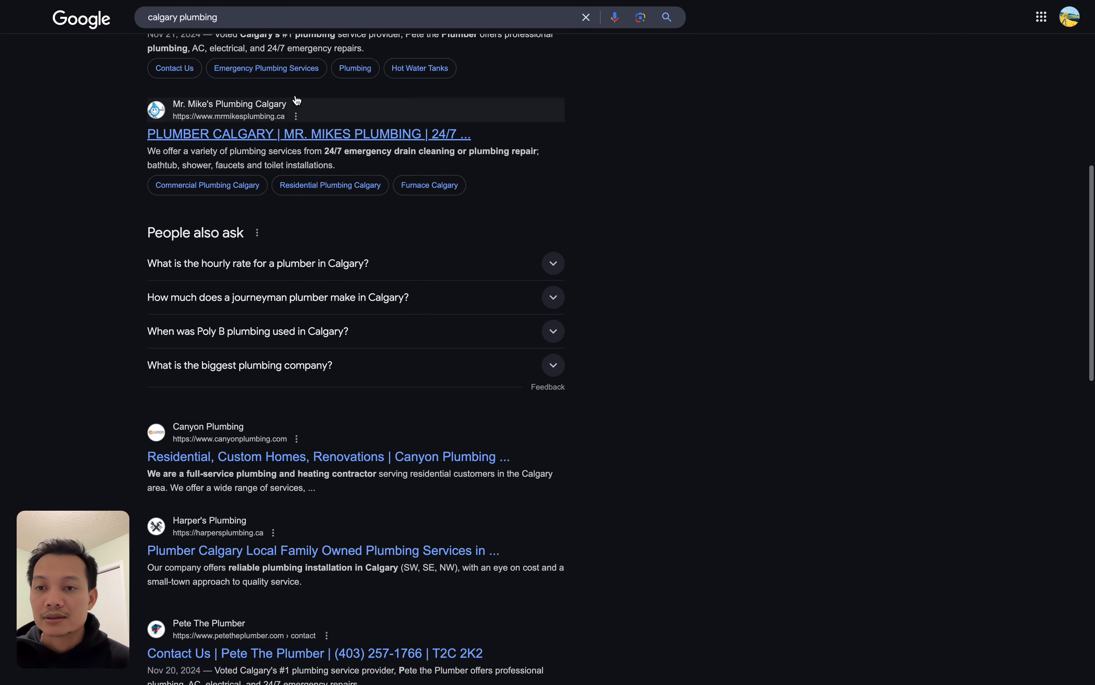
mouse_move(309, 141)
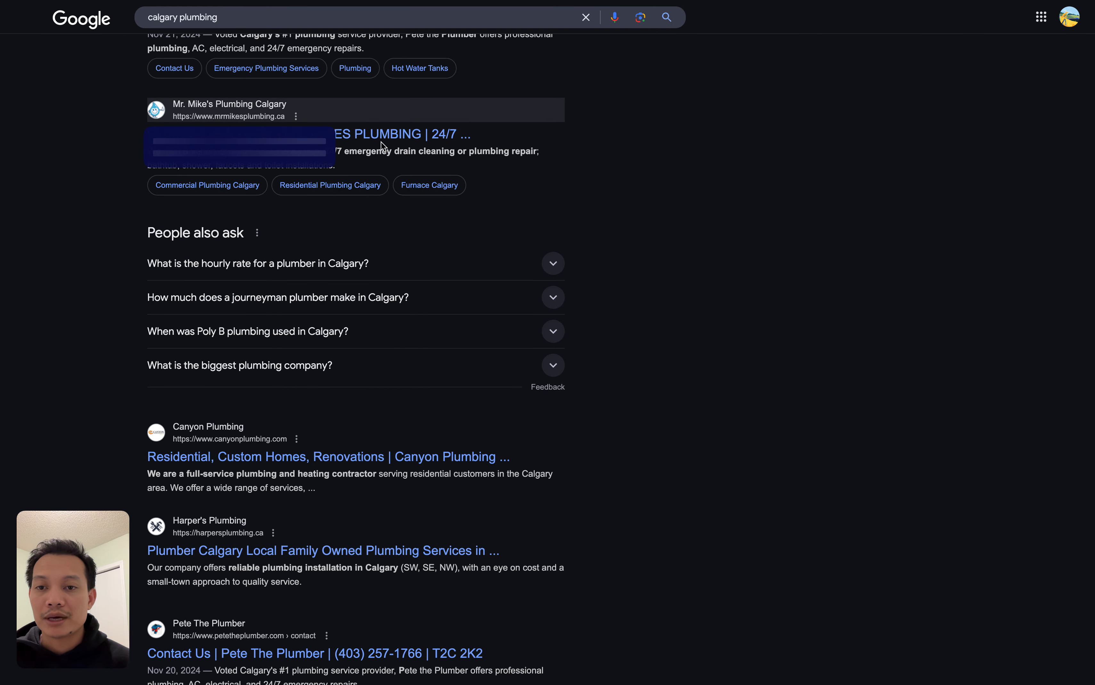
mouse_move(170, 129)
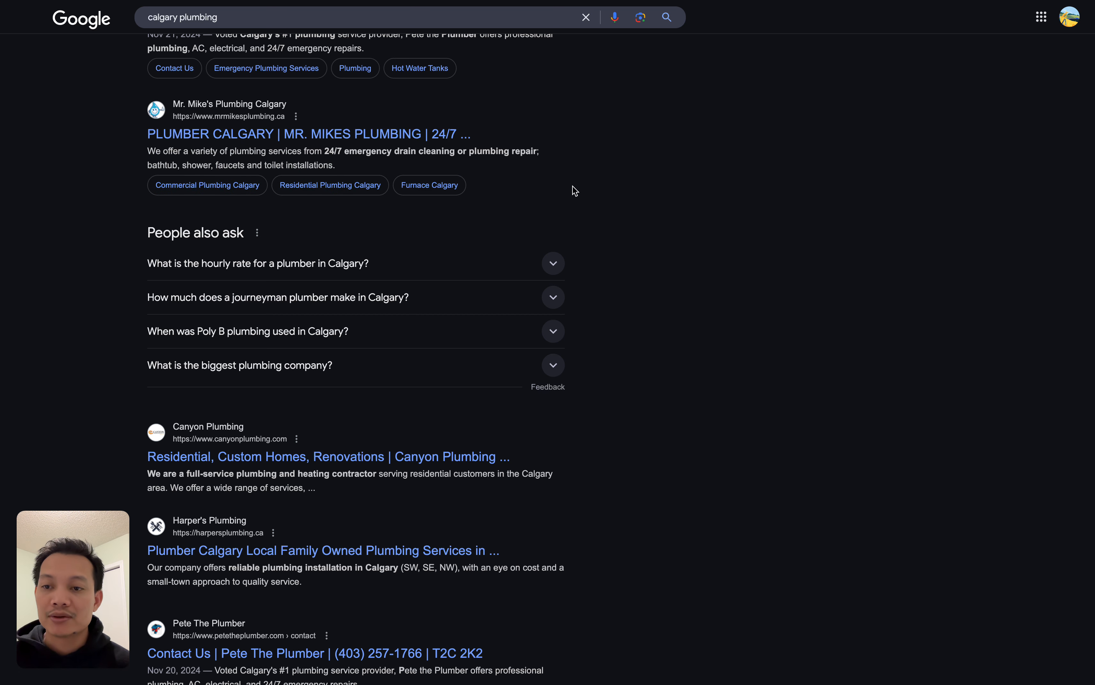
scroll(624, 226, down, 3)
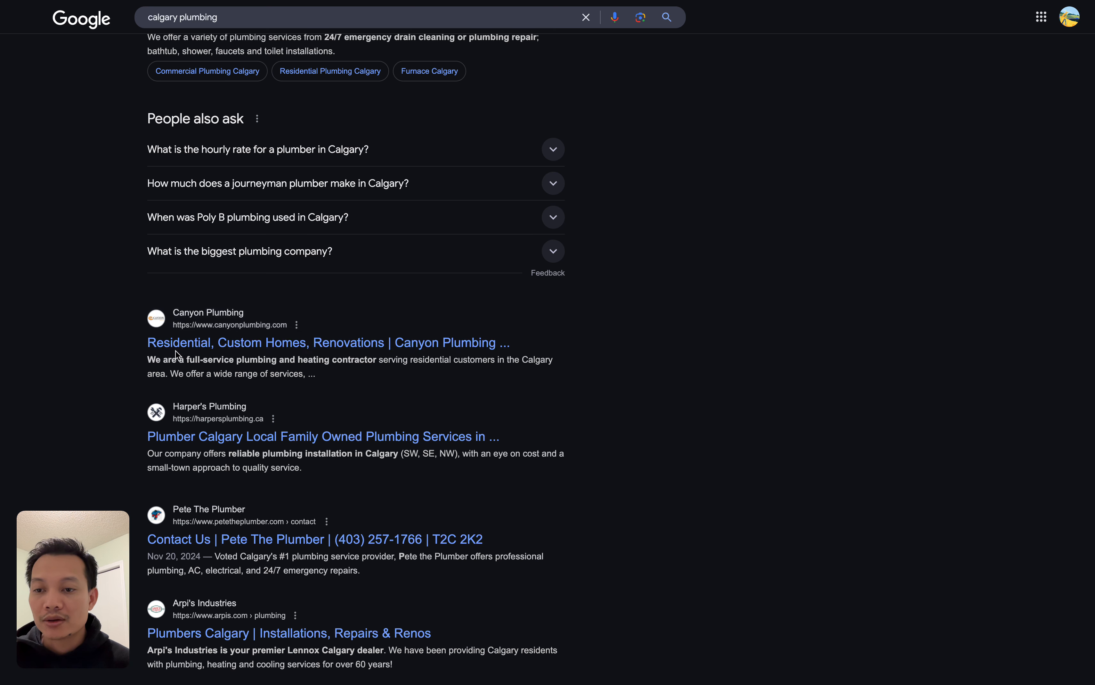
mouse_move(177, 354)
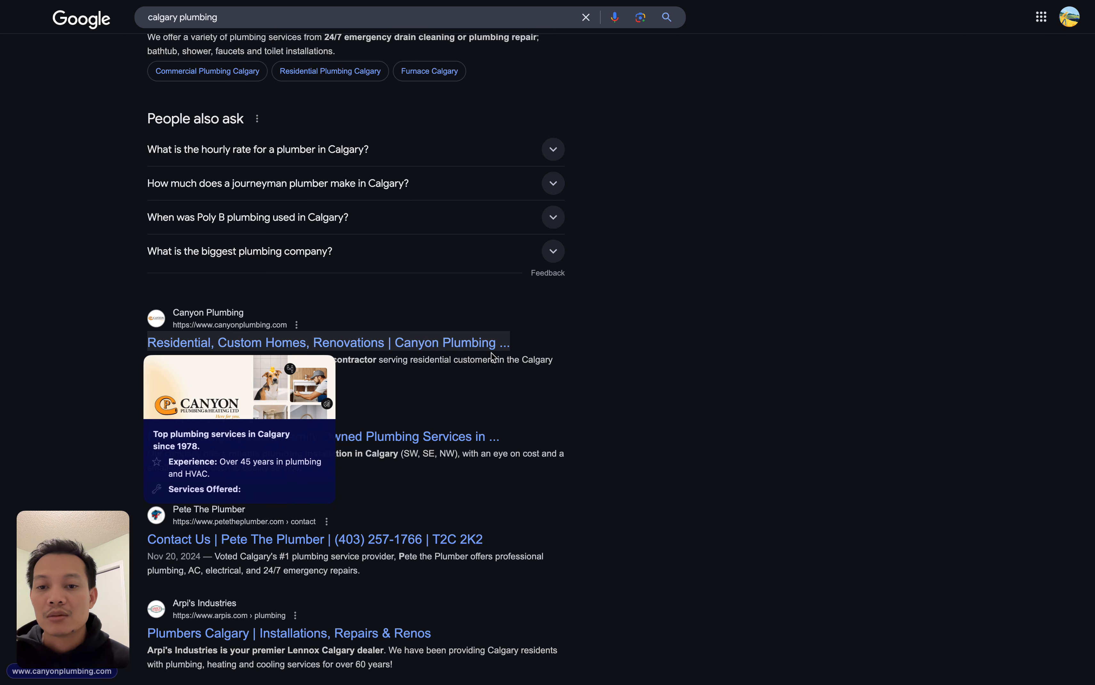
scroll(635, 345, down, 3)
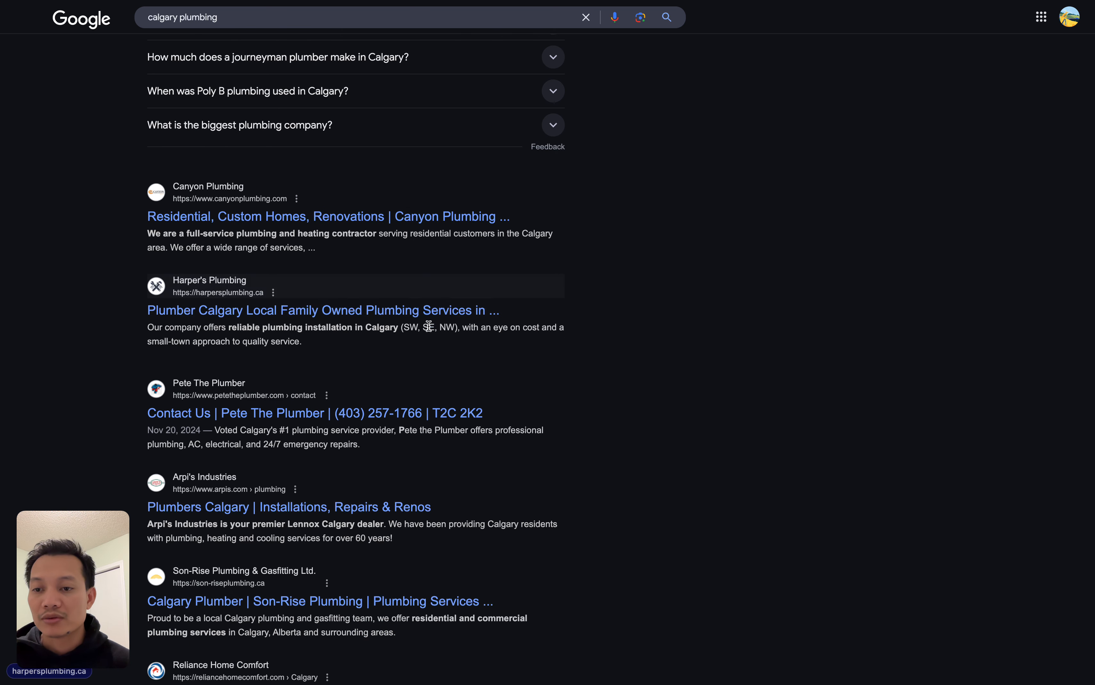
Switch back to Webstudio and examine the Home page's search title in its page settings.
scroll(428, 326, up, 10)
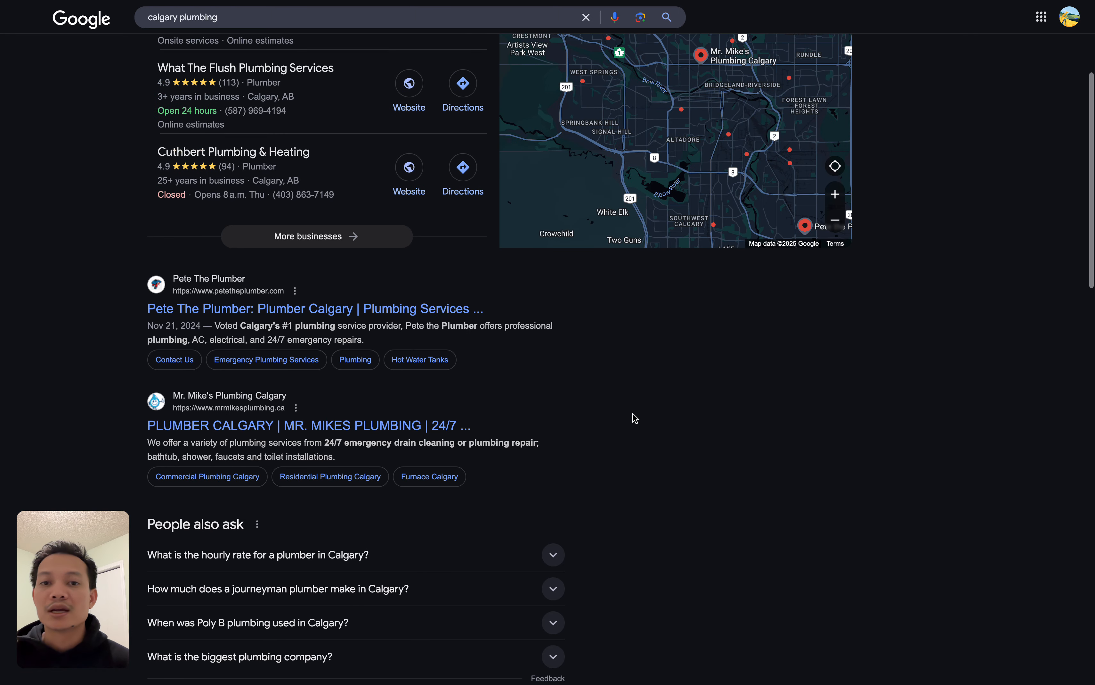
scroll(634, 417, up, 4)
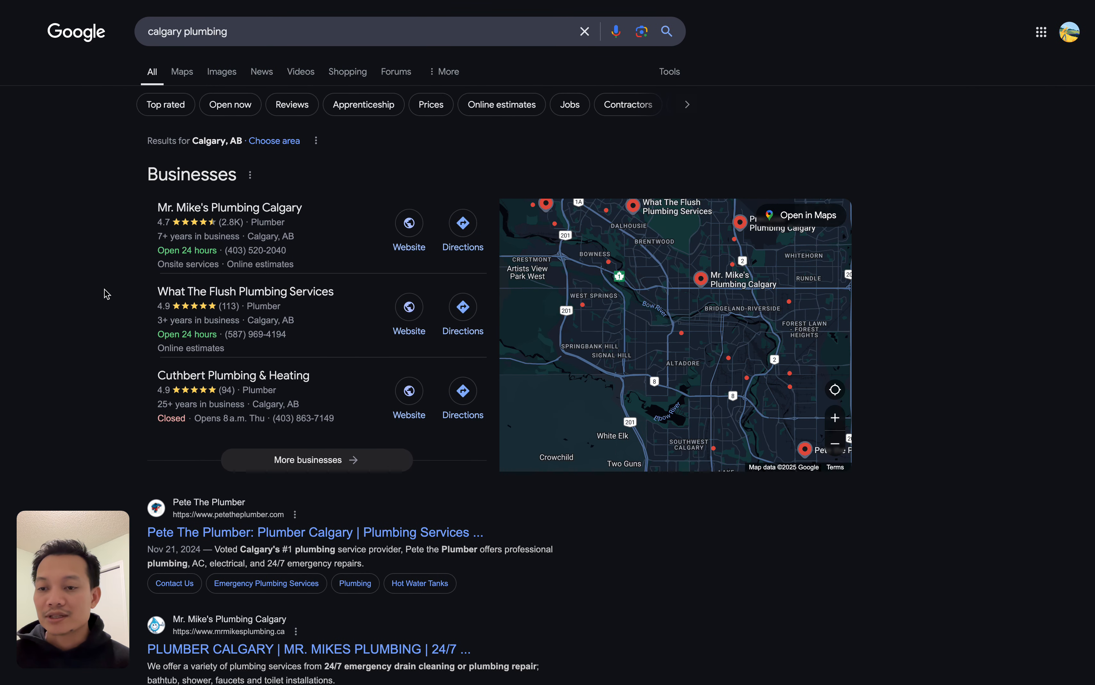
mouse_move(2, 254)
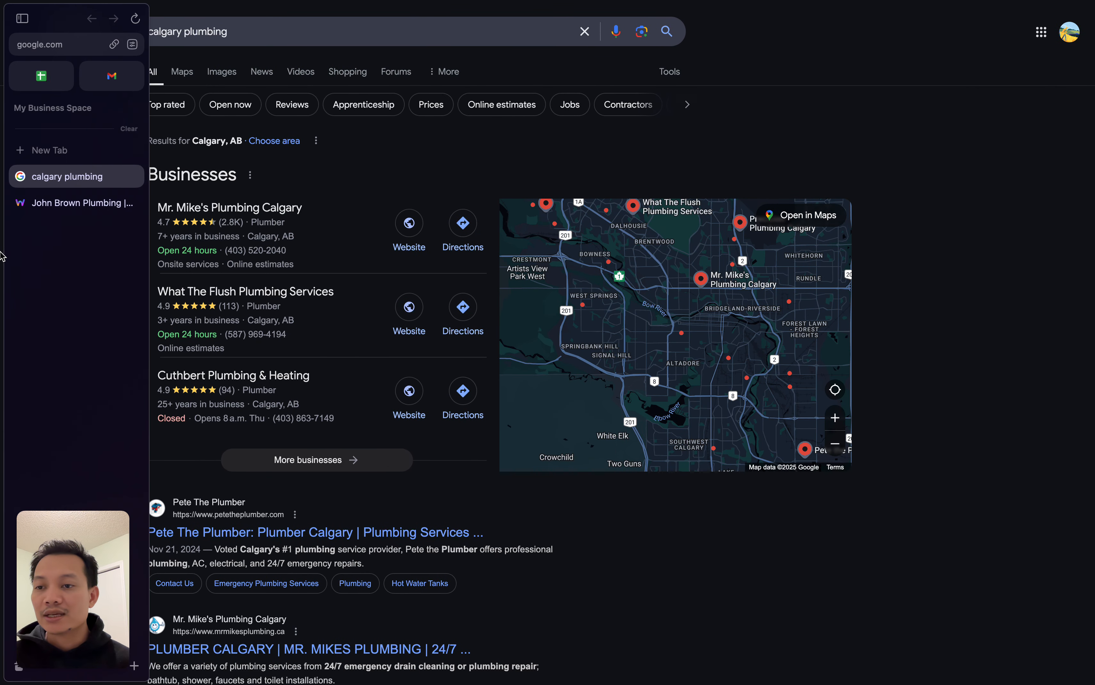
click(67, 207)
click(241, 230)
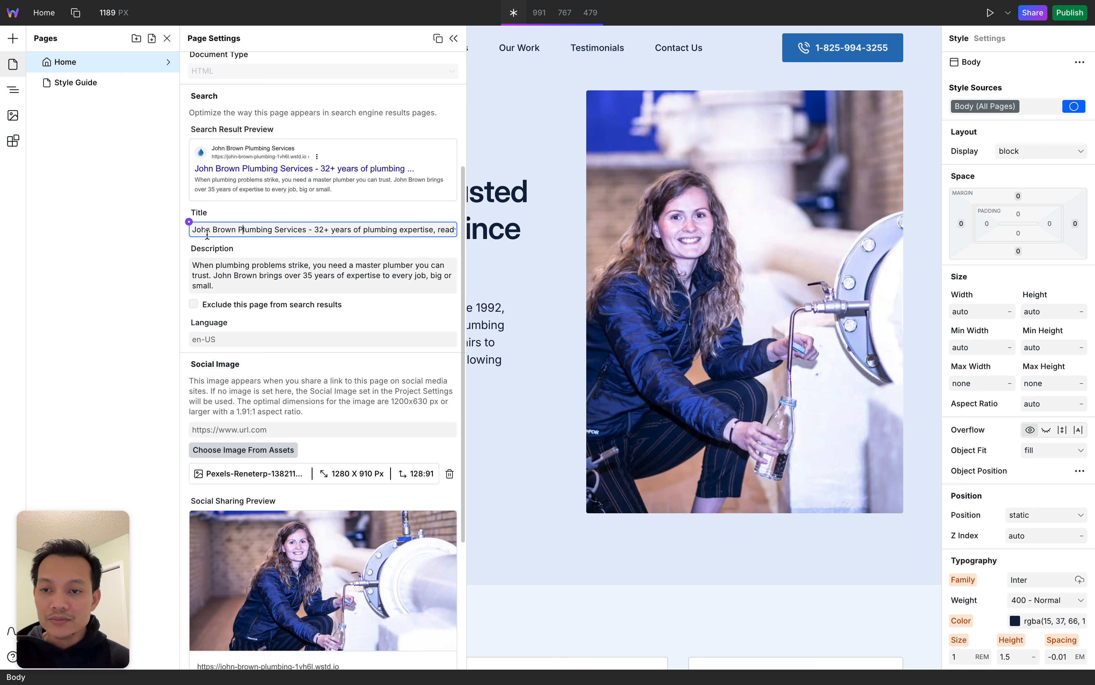
click(194, 234)
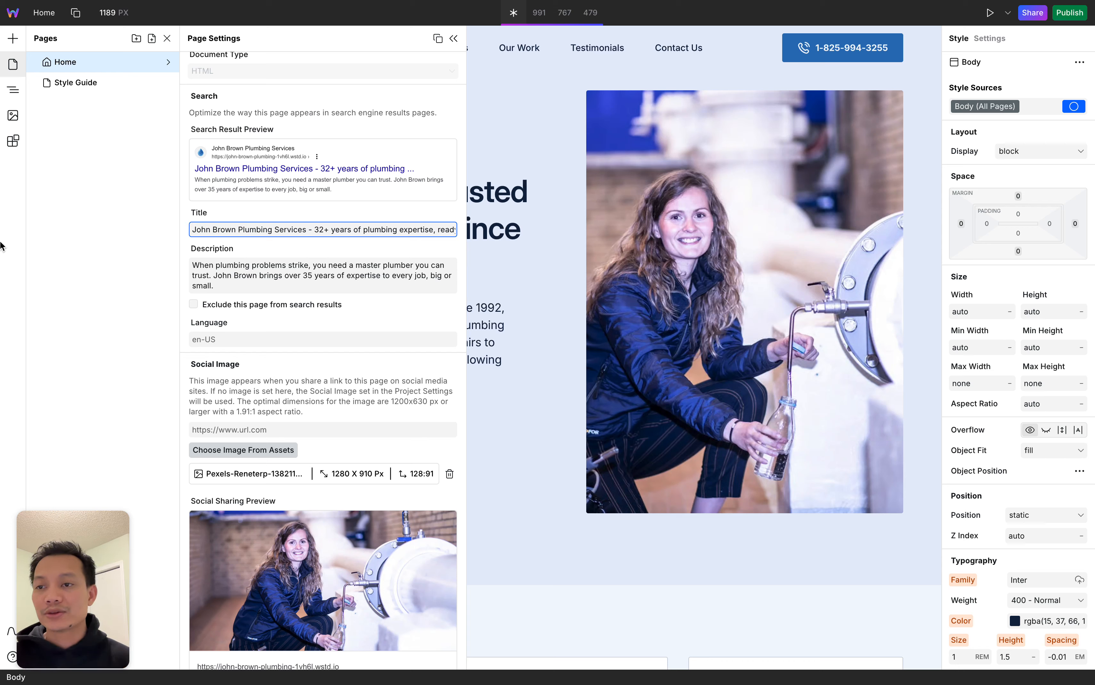
Return to the Google results and search for "plumbing calgary" instead.
mouse_move(3, 246)
click(67, 182)
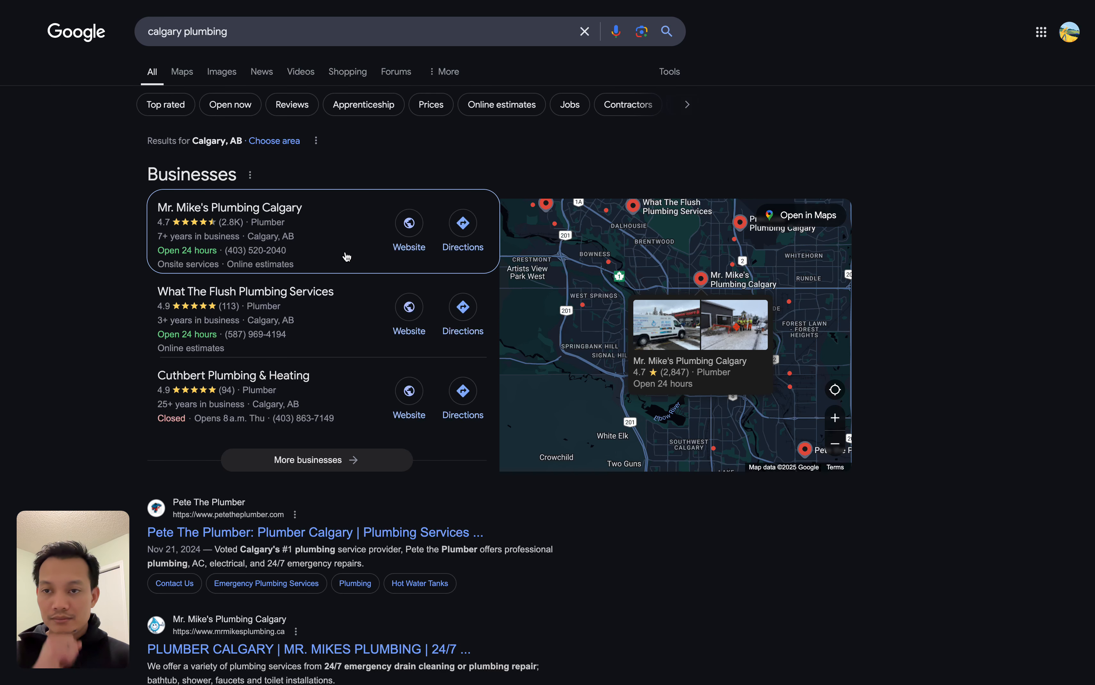
click(262, 35)
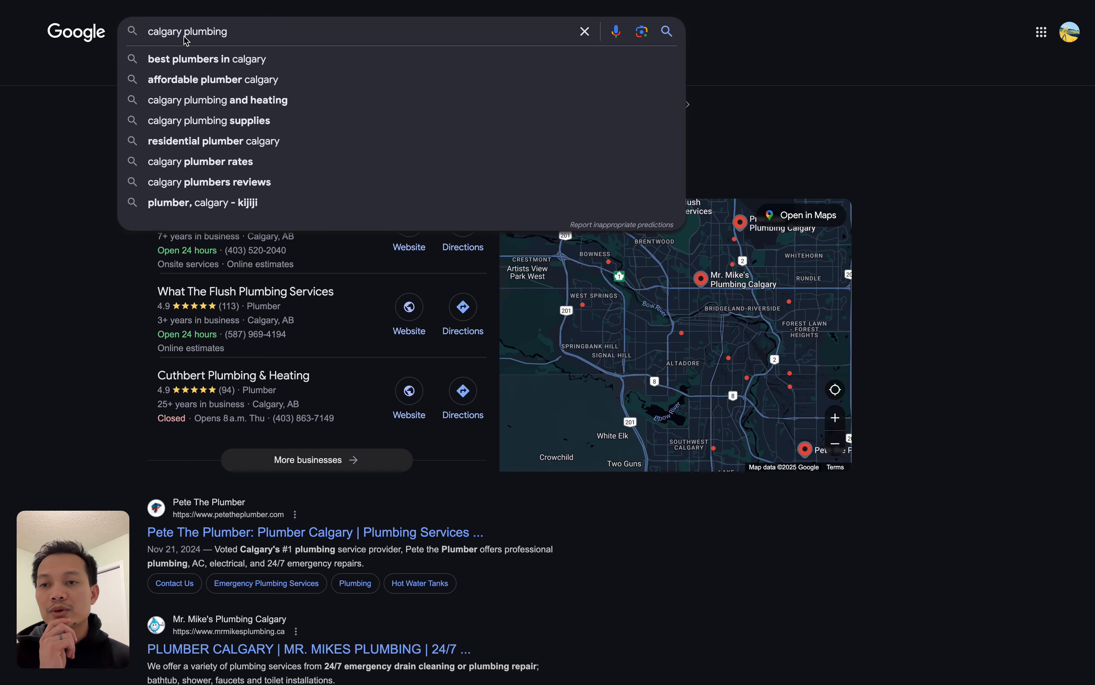
key(BackSpace)
key(BackSpace)
key(BackSpace)
key(BackSpace)
key(BackSpace)
key(BackSpace)
key(BackSpace)
key(BackSpace)
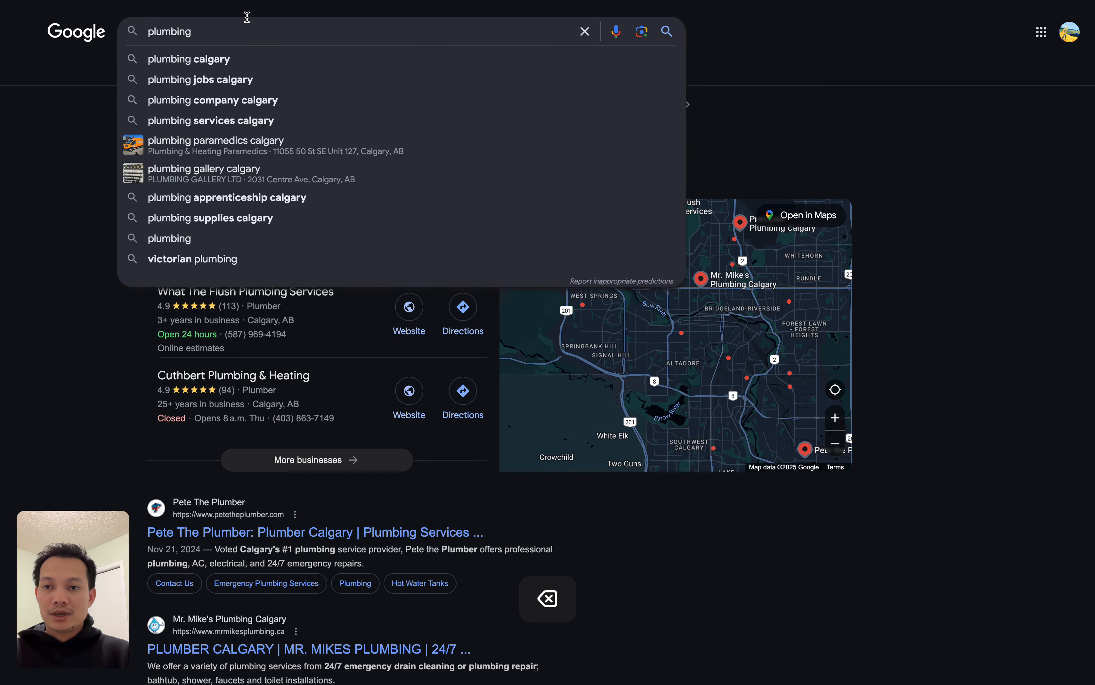
click(237, 60)
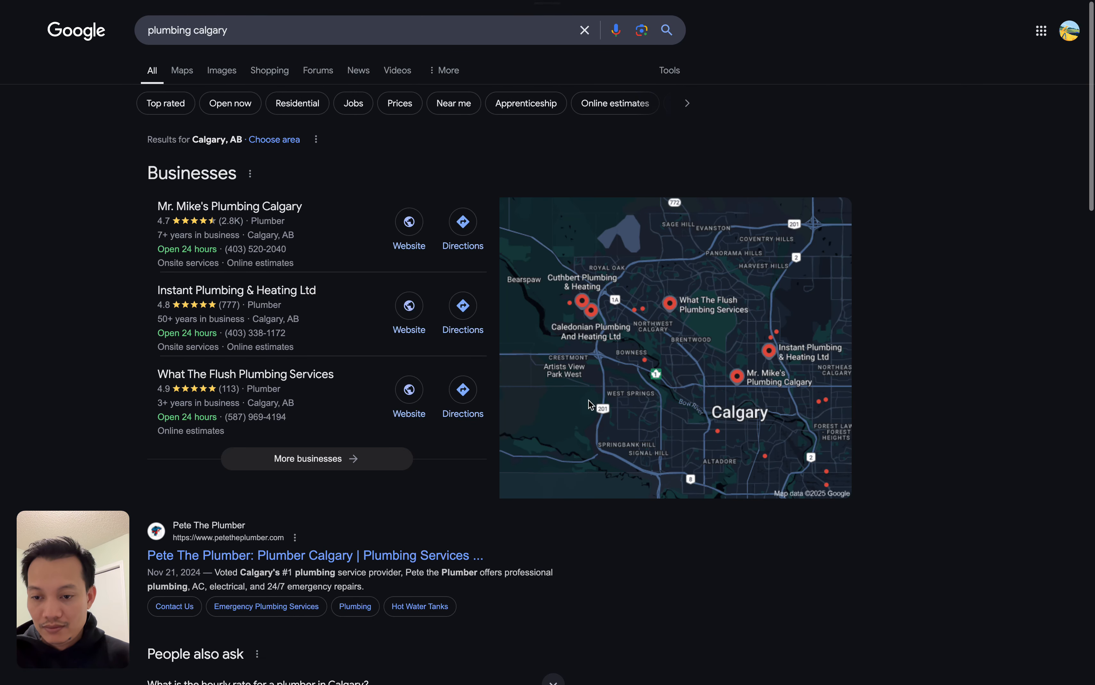
Examine the Pete The Plumber and Harper's Plumbing results, highlighting "Calgary's #1 plumbing" in the Pete The Plumber description.
scroll(281, 393, down, 4)
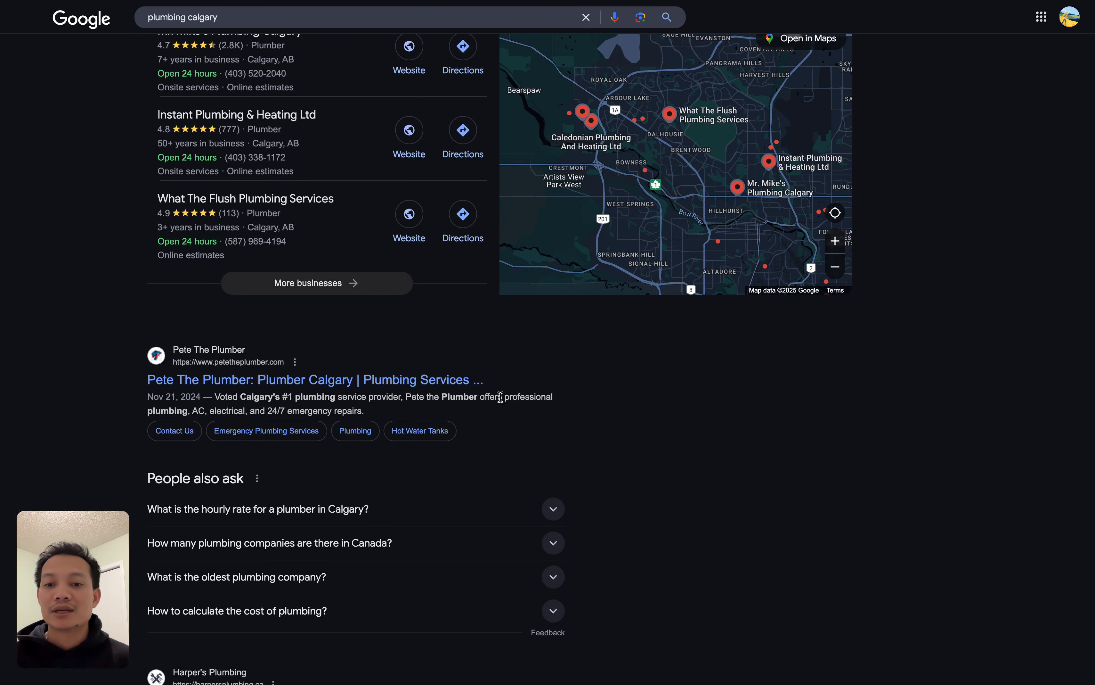
scroll(603, 431, down, 1)
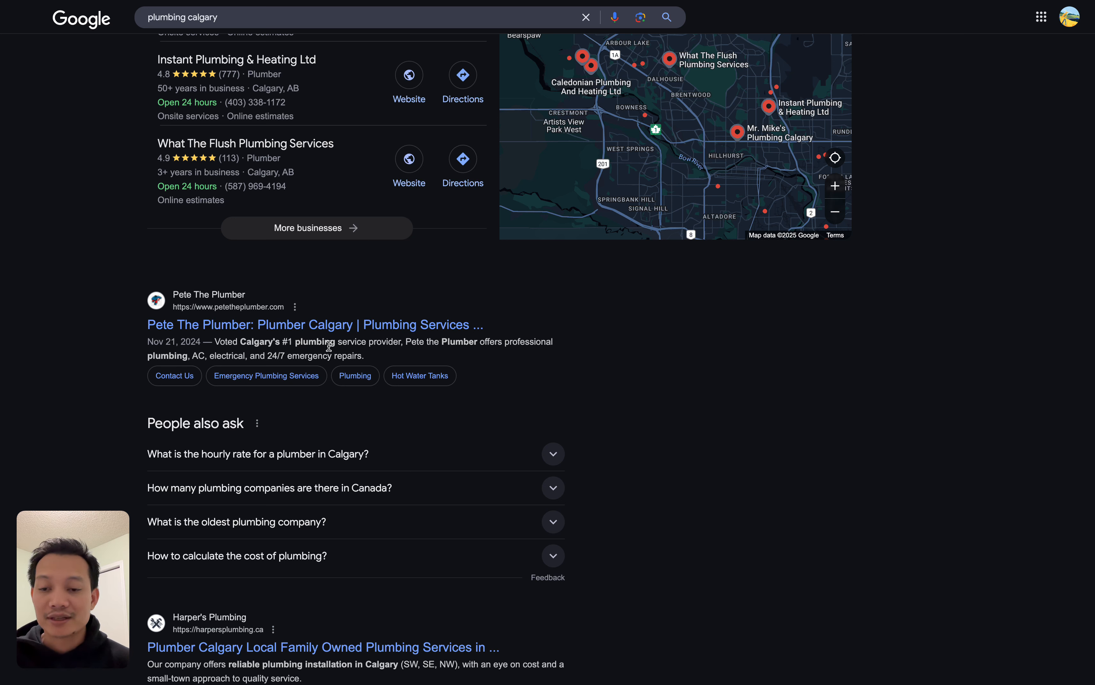
scroll(669, 376, down, 6)
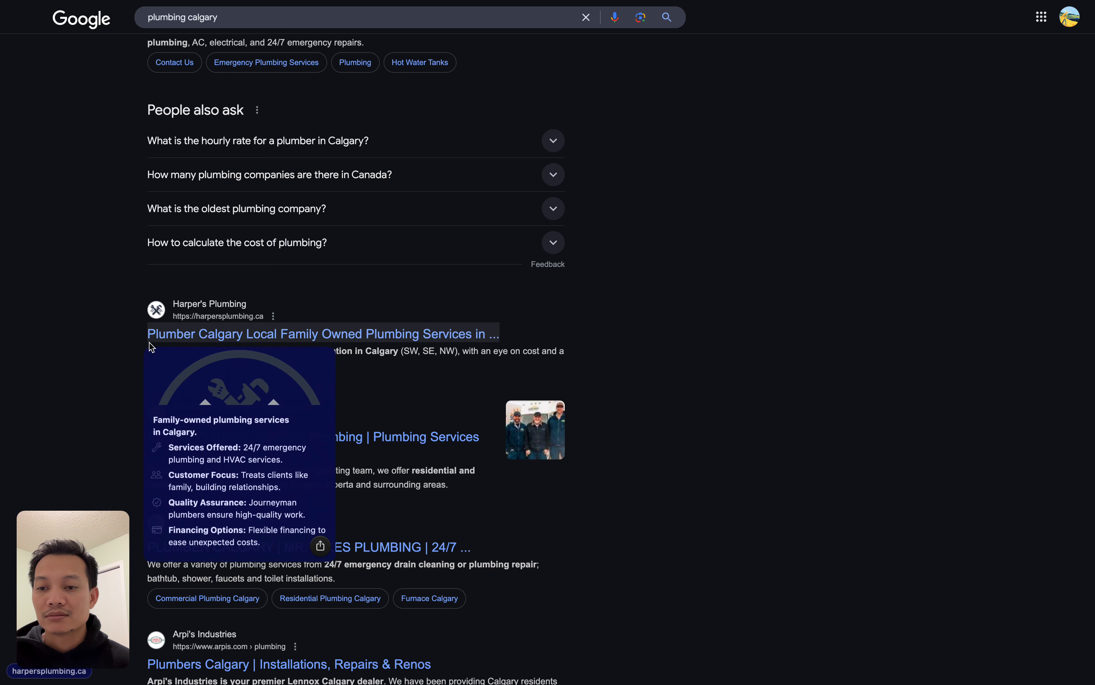
scroll(169, 342, up, 5)
scroll(170, 343, up, 1)
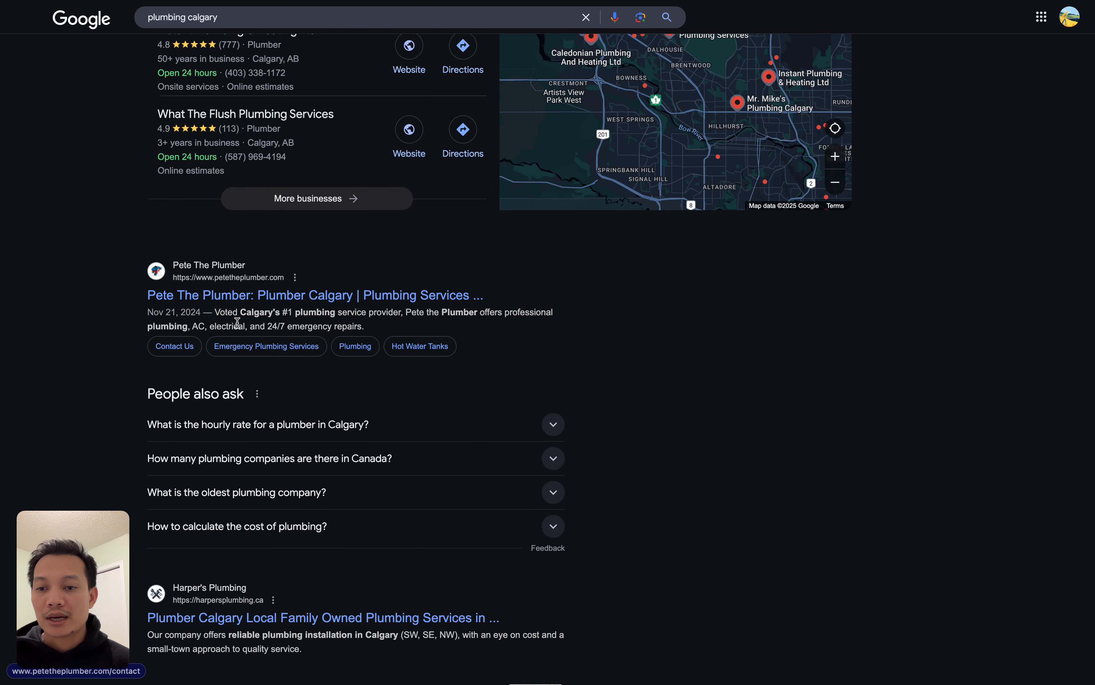
drag(240, 313, 336, 314)
Compare the Home page's meta description in Webstudio with the Pete The Plumber description in the Google results.
mouse_move(21, 311)
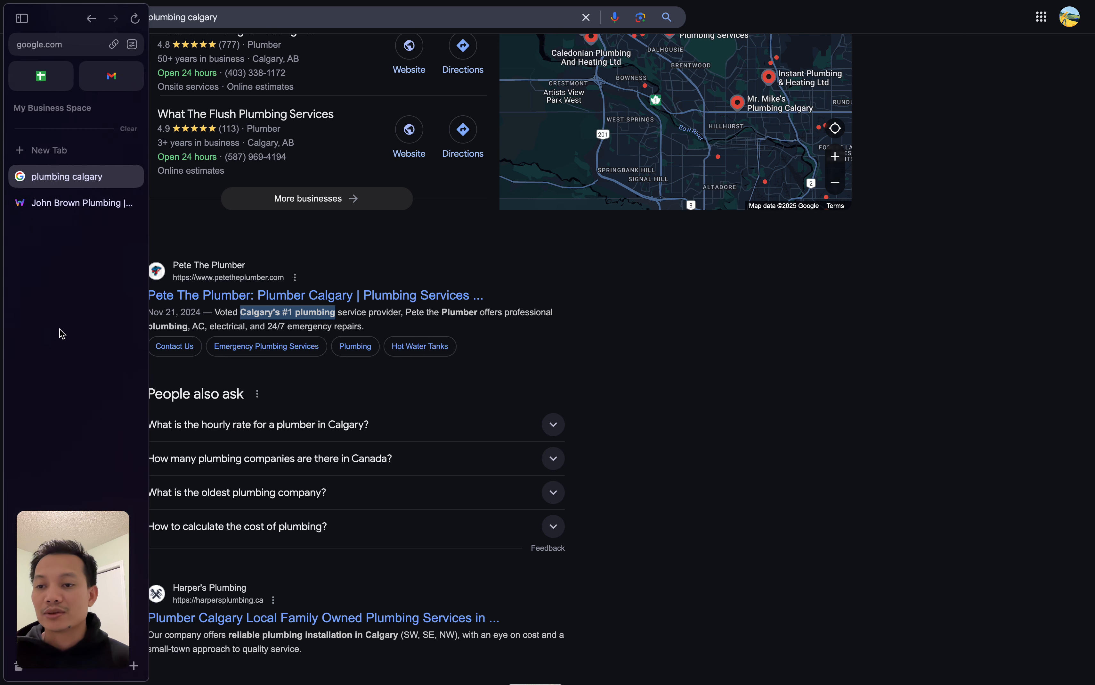
click(71, 205)
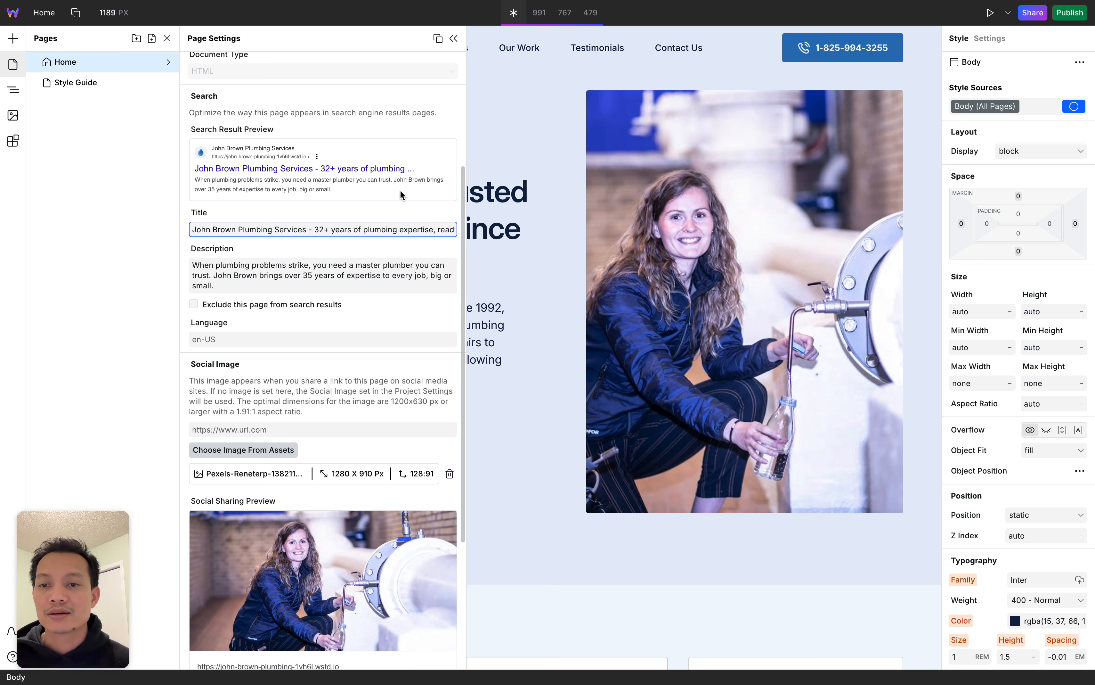
click(217, 272)
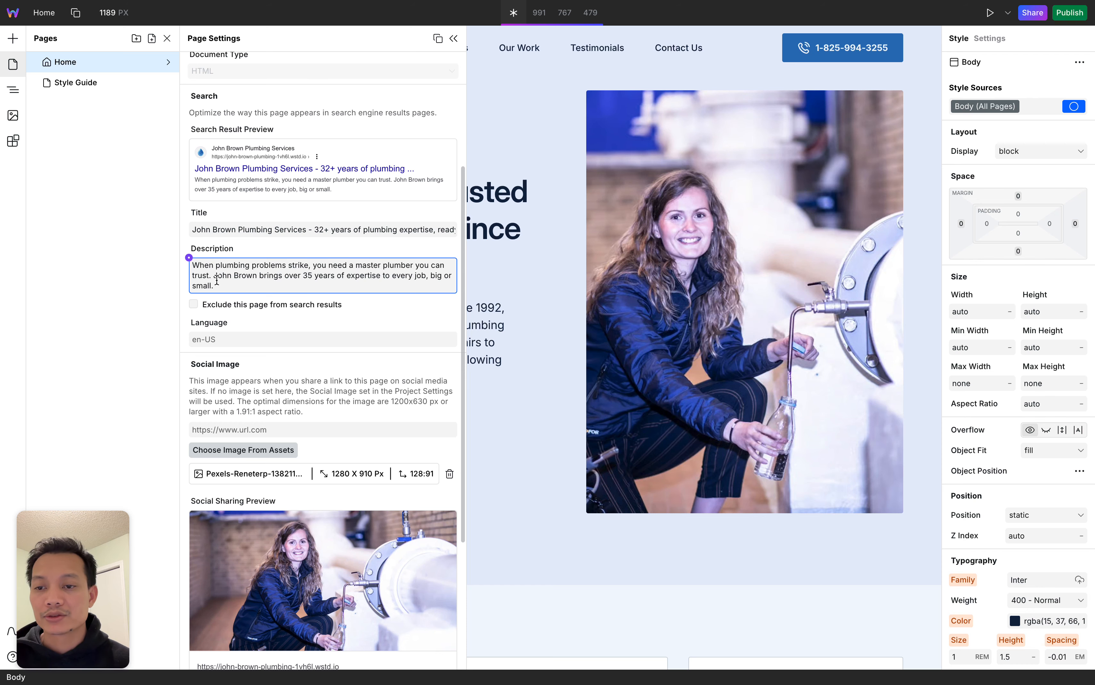
mouse_move(4, 290)
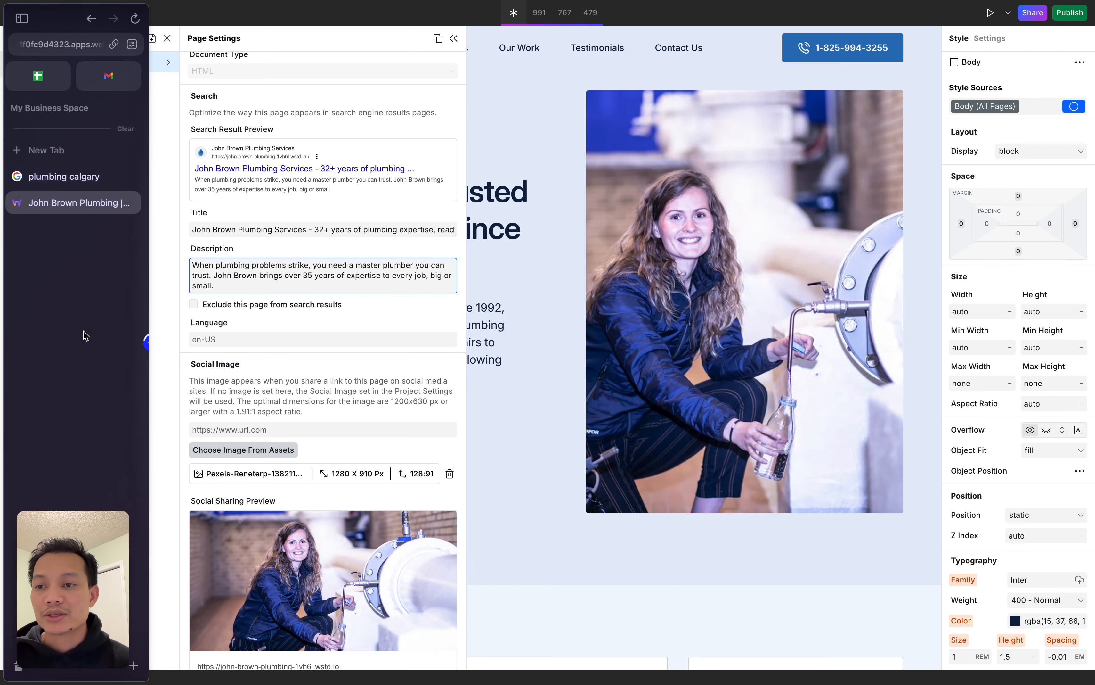
click(87, 176)
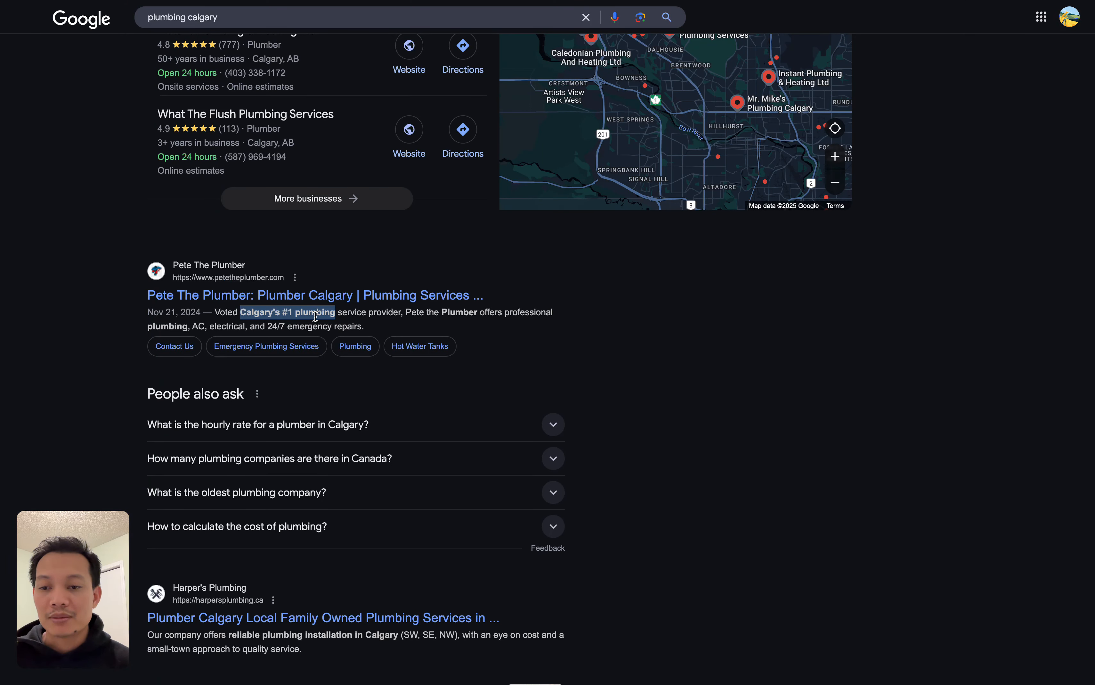
mouse_move(2, 290)
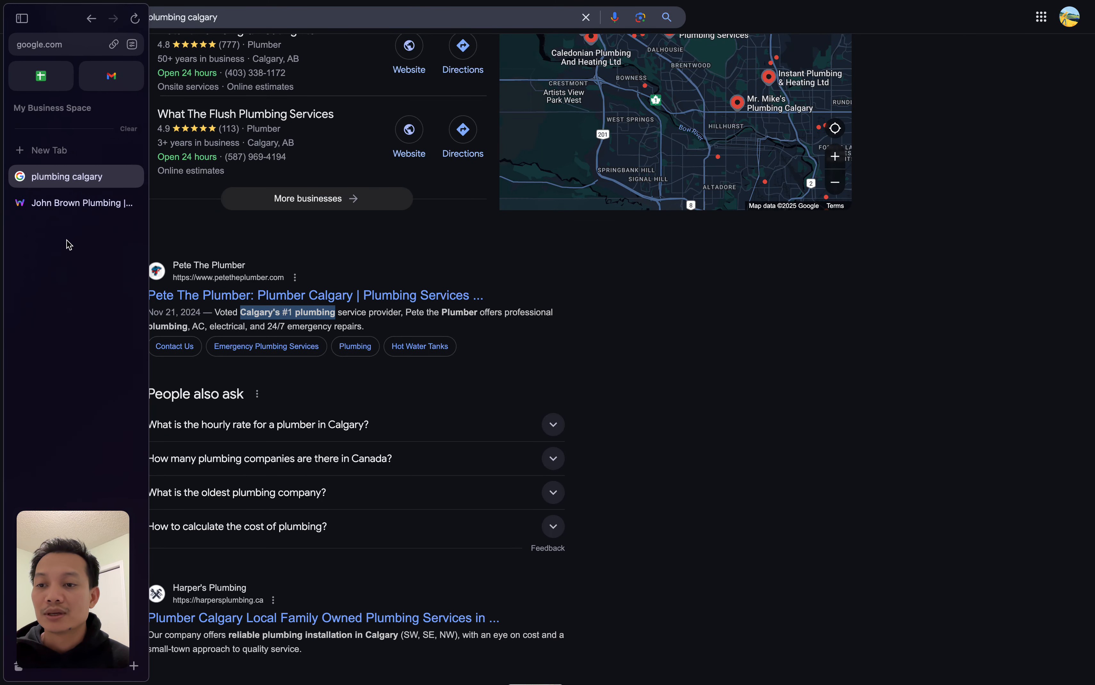
click(77, 203)
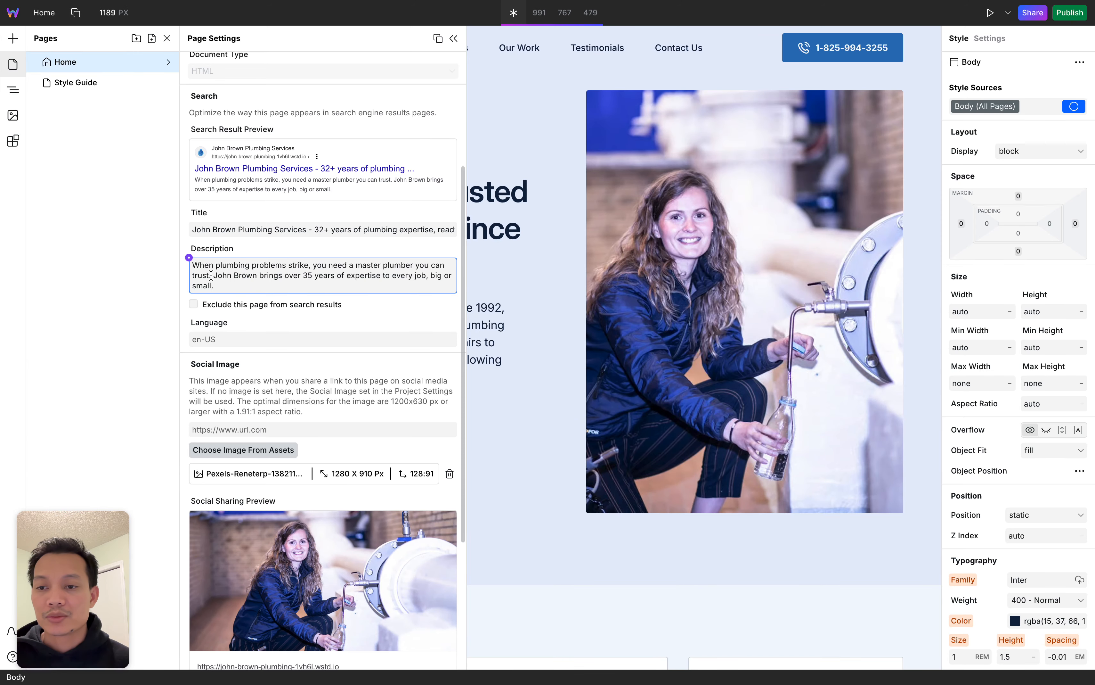
Read through the Home page's full meta description in Webstudio, highlighting the whole text.
click(209, 276)
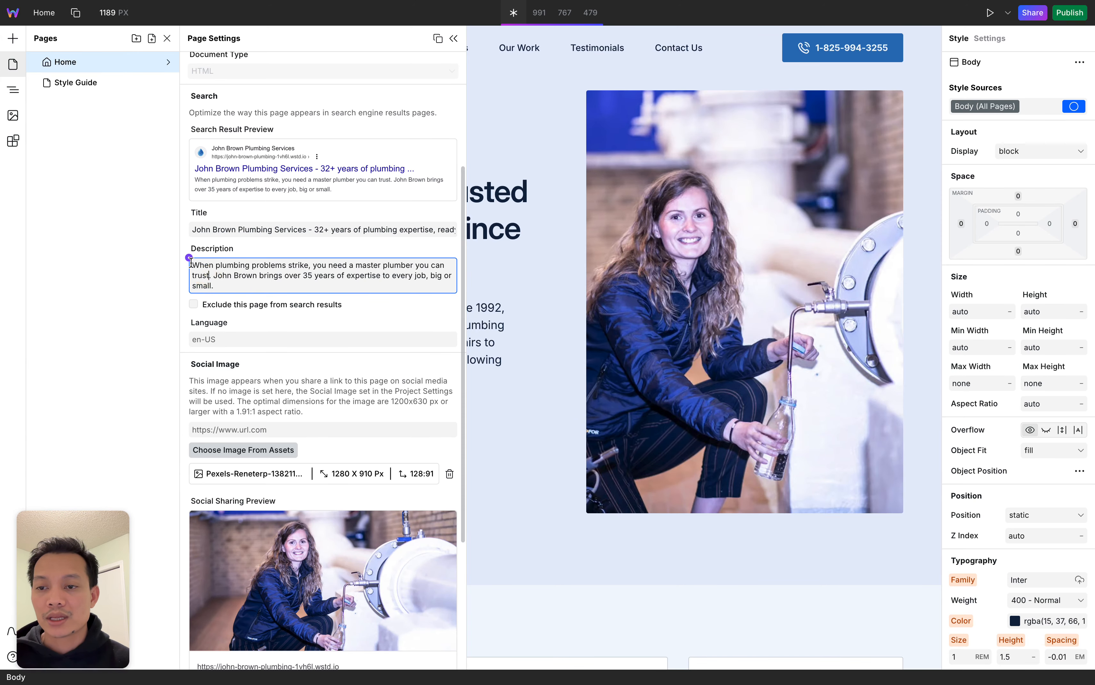
key(ctrl+a)
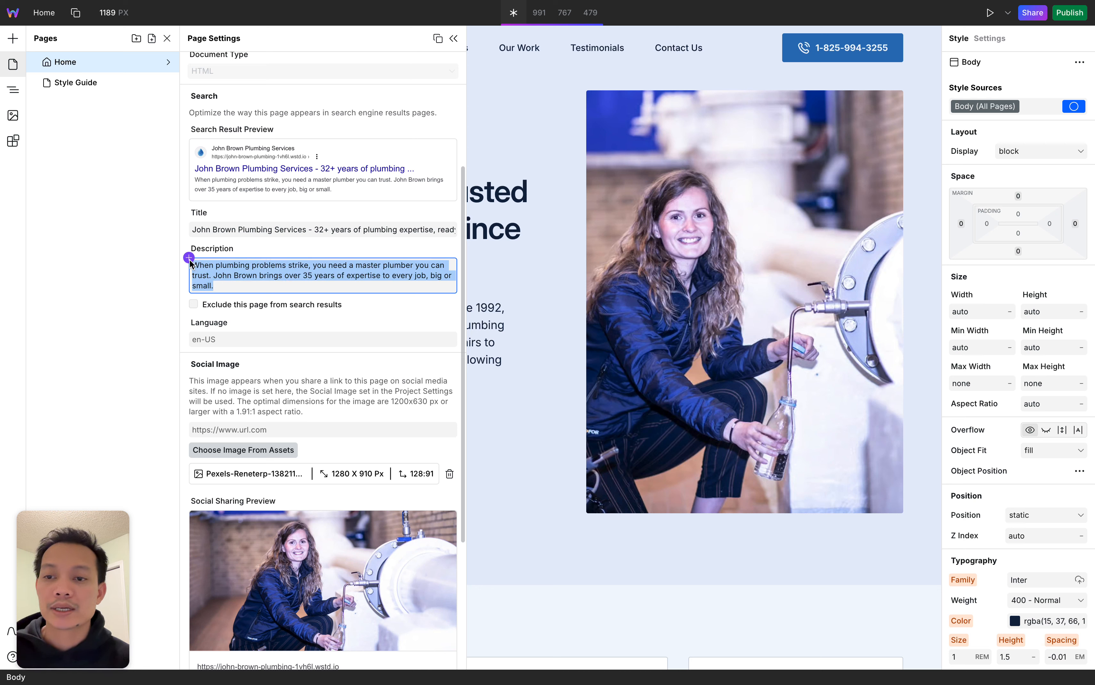
click(233, 289)
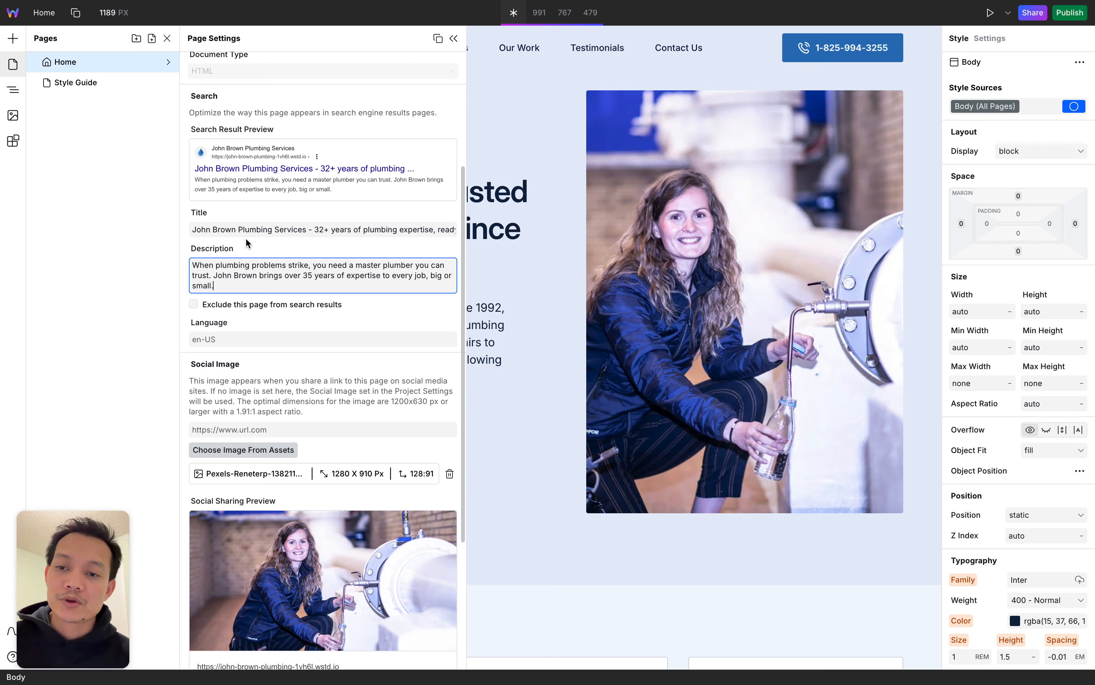
click(247, 272)
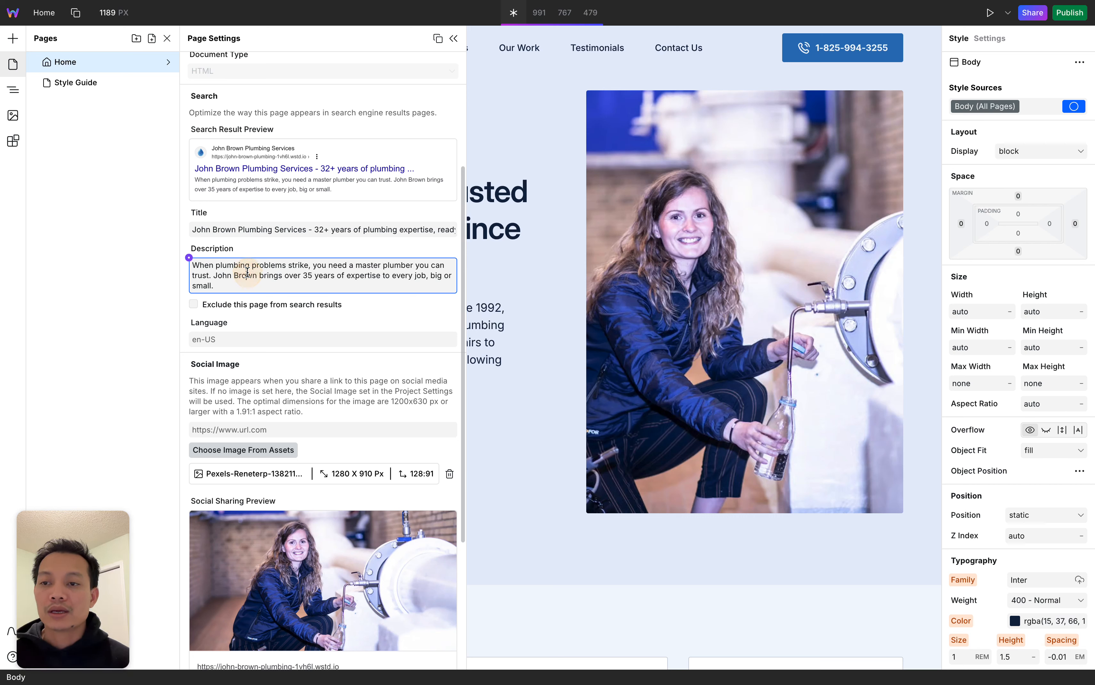
Switch to the Google results and compare the competitors' titles and descriptions, from Harper's Plumbing to Knight Plumbing.
mouse_move(3, 235)
click(67, 182)
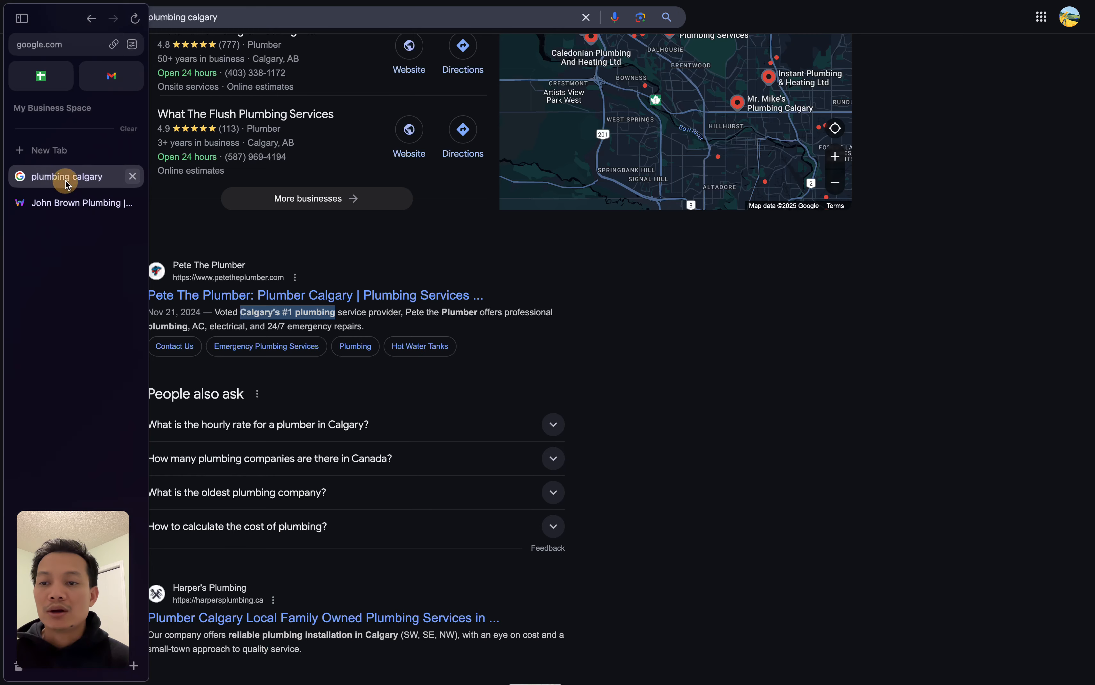
scroll(355, 378, down, 10)
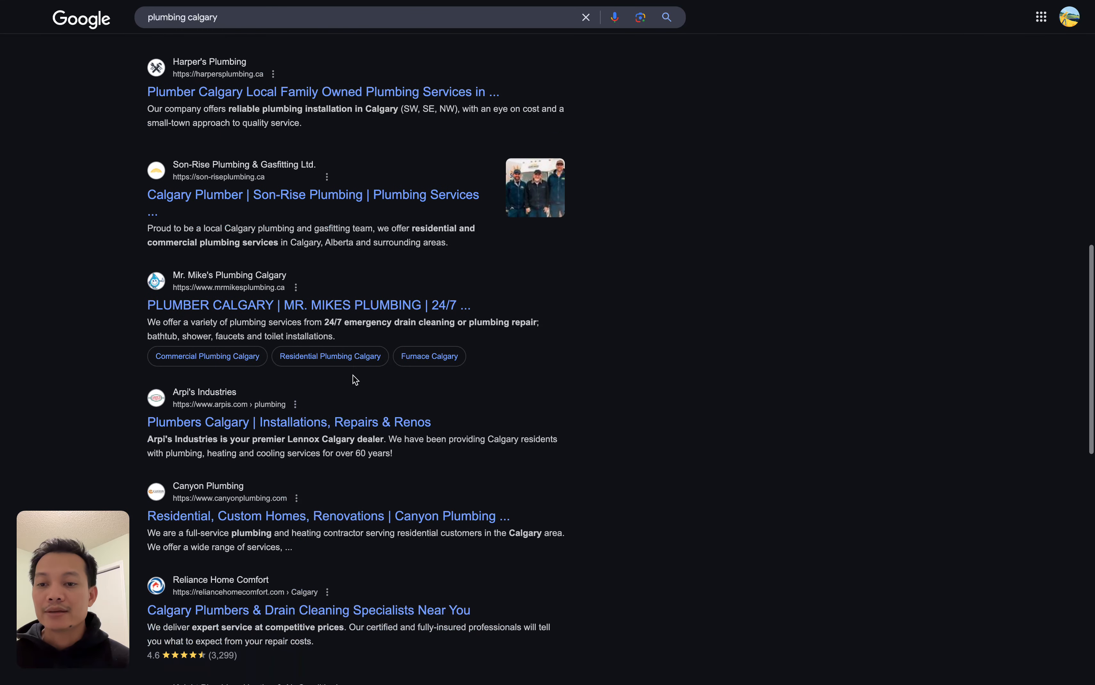
scroll(355, 380, down, 1)
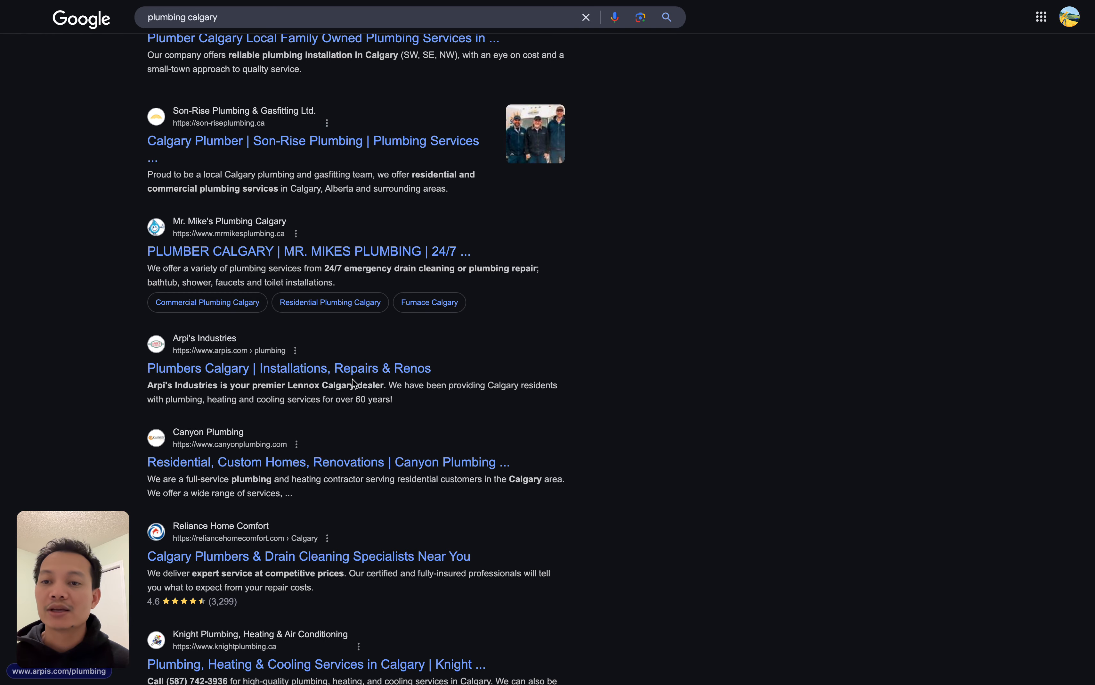
scroll(353, 380, up, 12)
Return to Webstudio and review the Home page's search title and meta description against the competitors' wording.
mouse_move(4, 340)
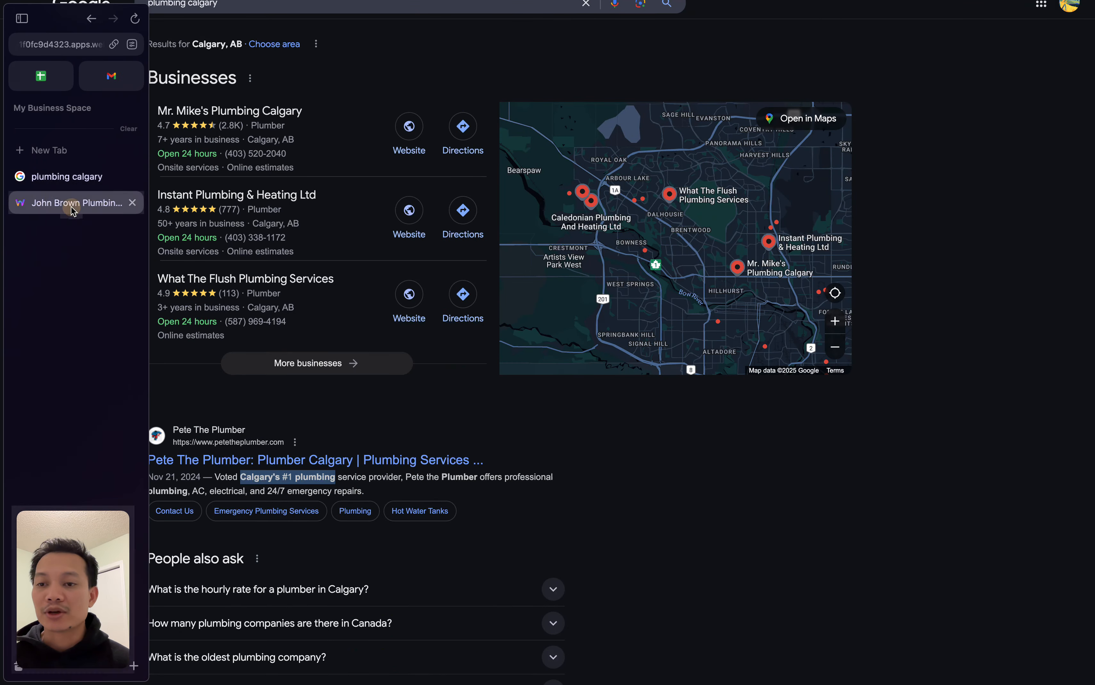
click(75, 203)
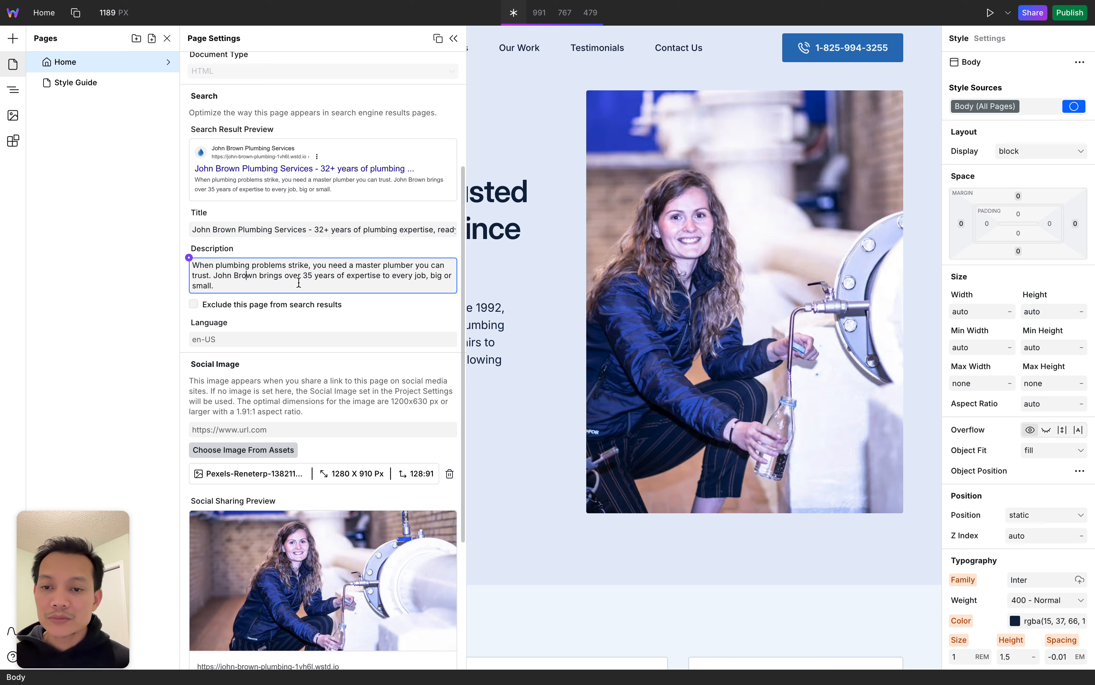
click(233, 289)
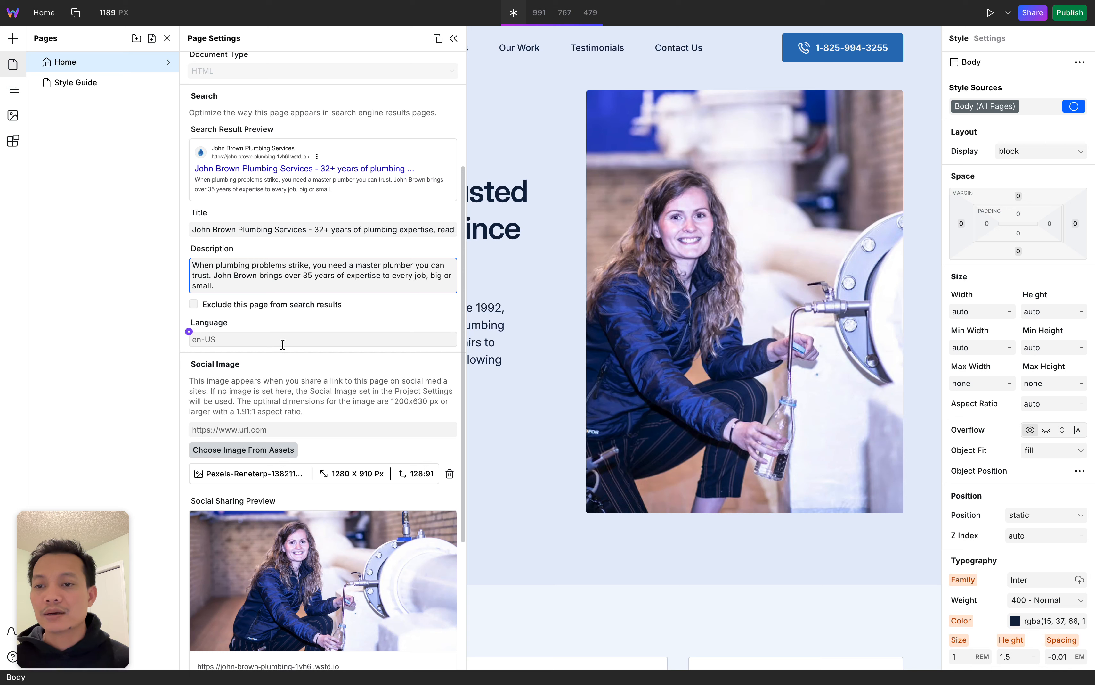
click(386, 225)
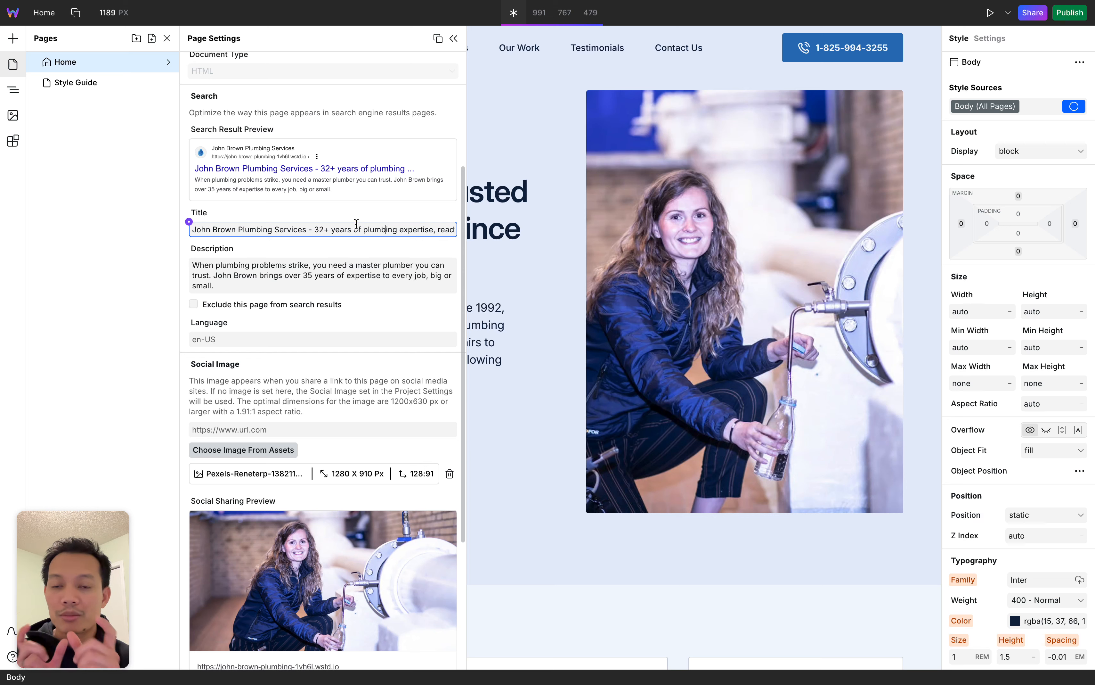
click(261, 279)
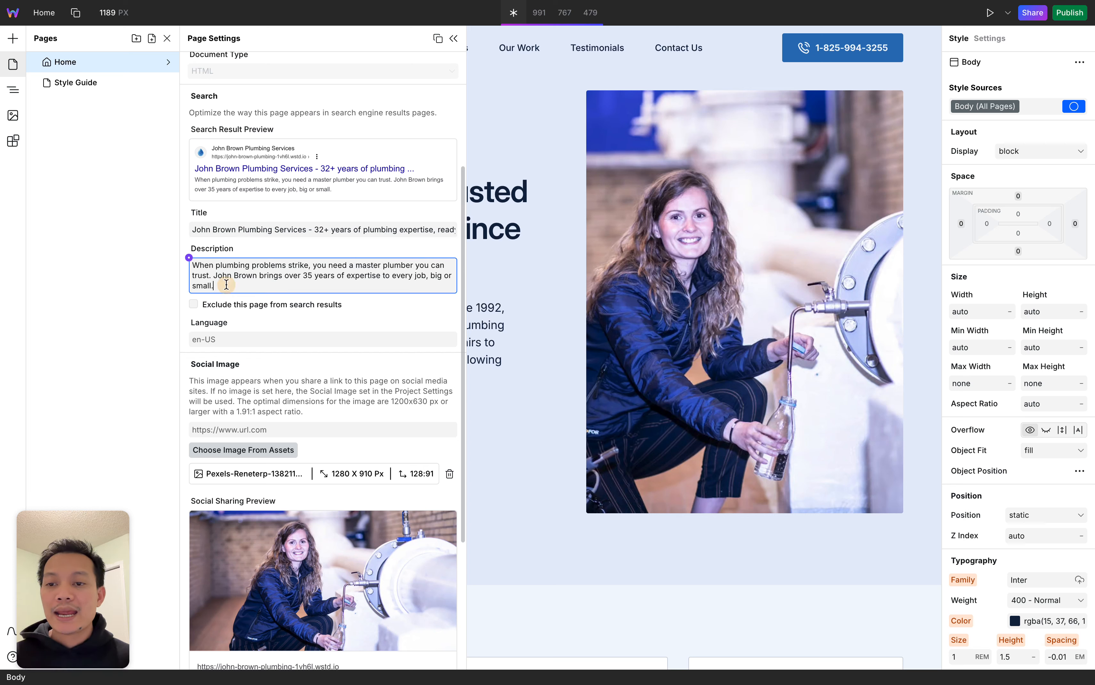
click(386, 227)
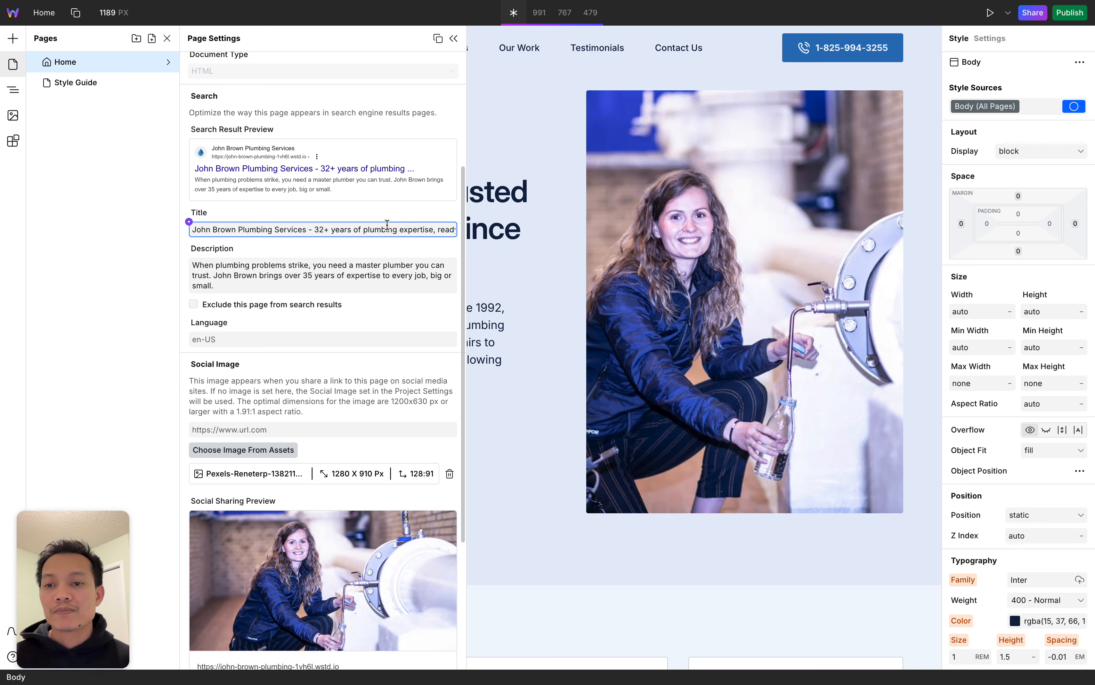
click(265, 282)
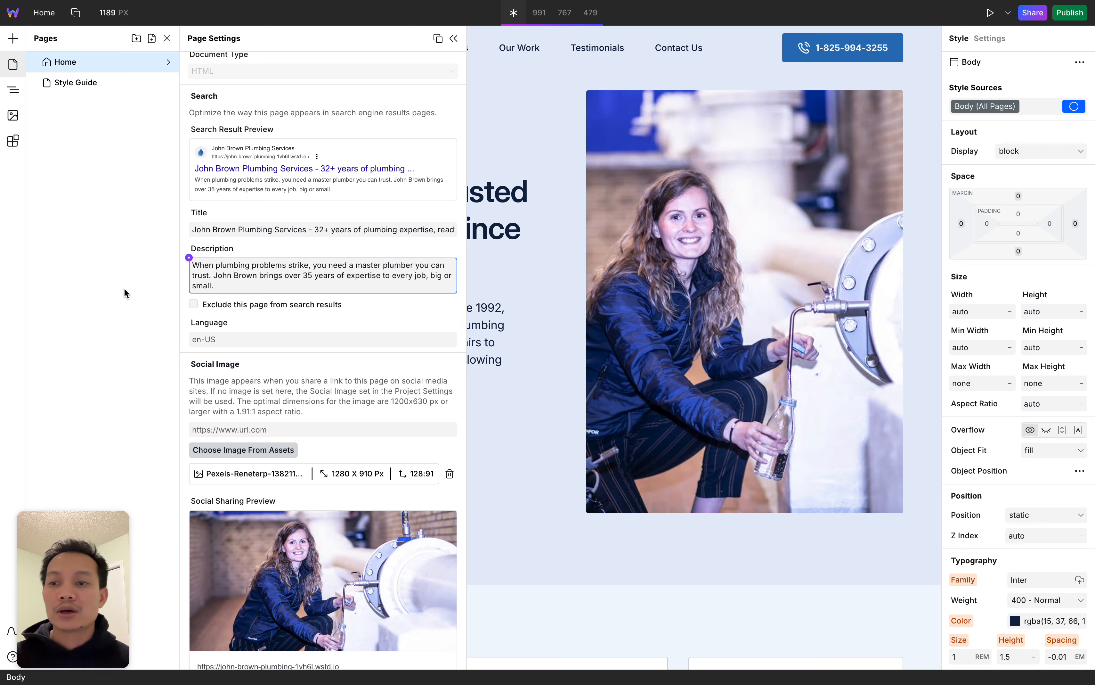
Switch to the Google results for "plumbing calgary" and compare the search term with the title of the Pete The Plumber result.
mouse_move(1, 296)
click(84, 178)
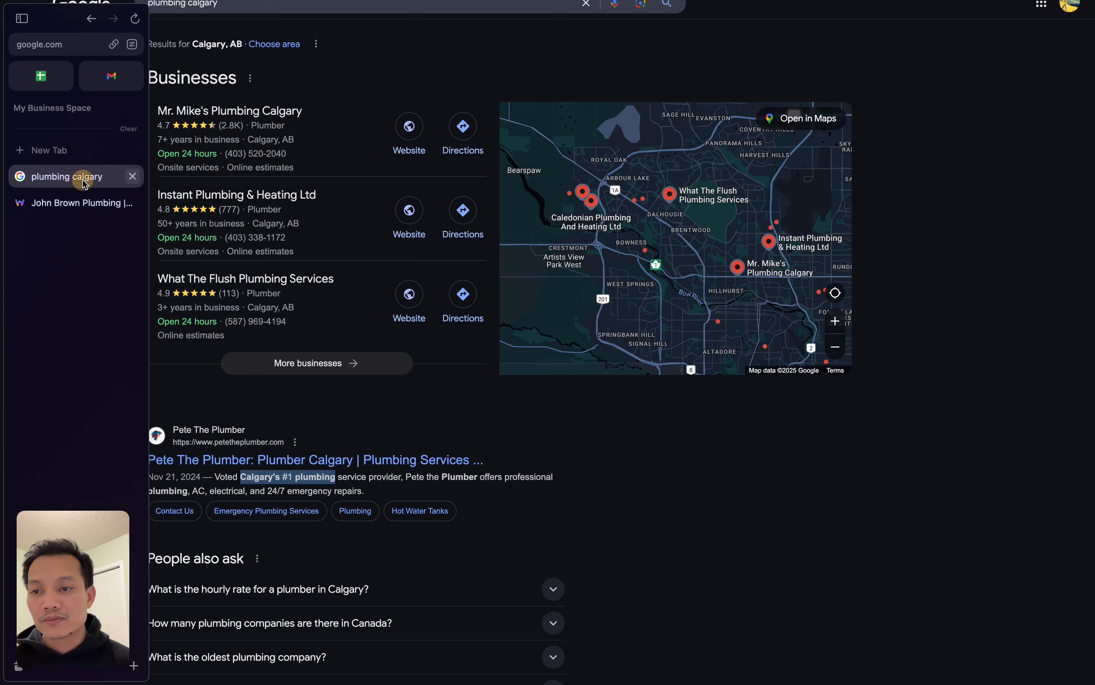
scroll(264, 335, down, 4)
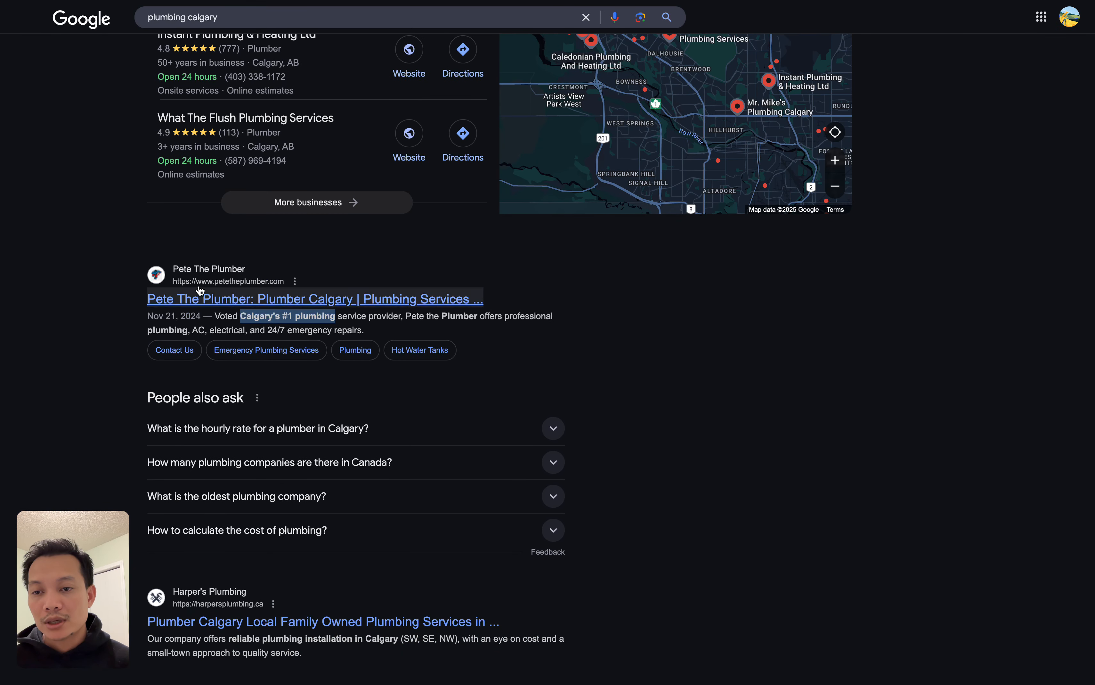
mouse_move(203, 297)
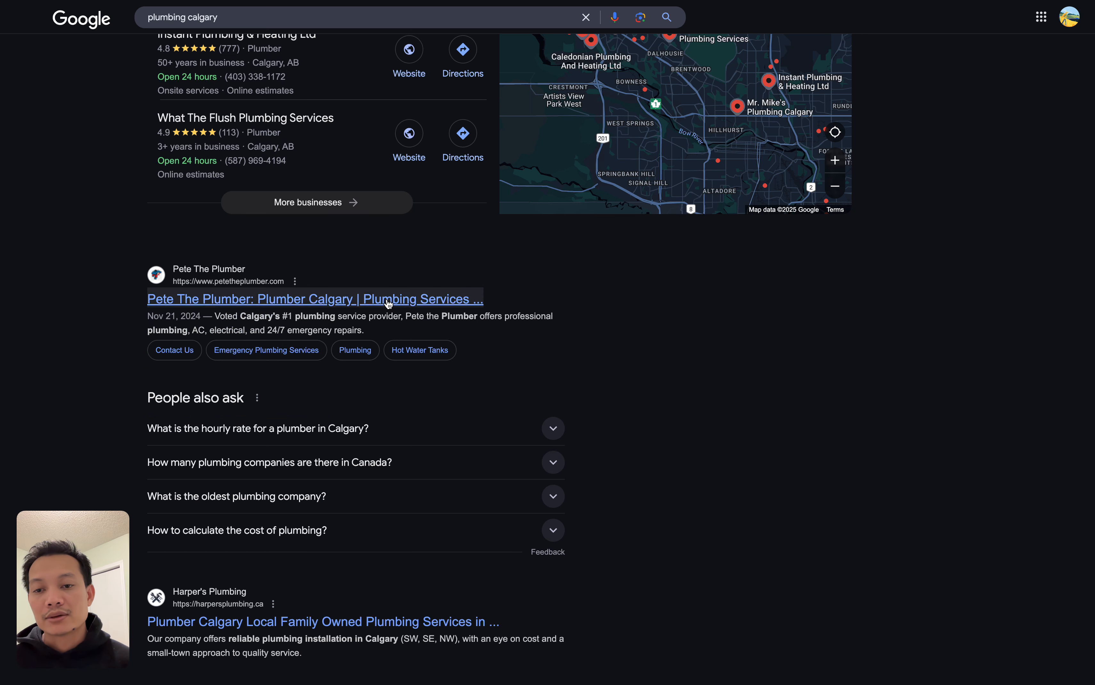
scroll(433, 220, up, 5)
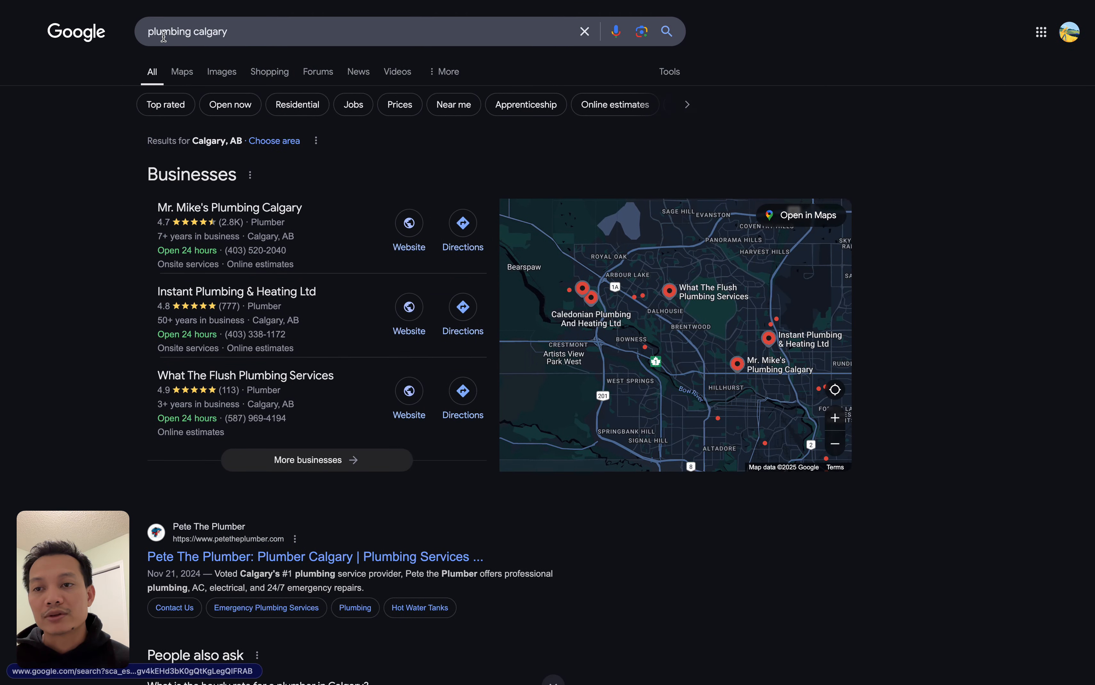
scroll(497, 432, down, 2)
scroll(496, 431, down, 2)
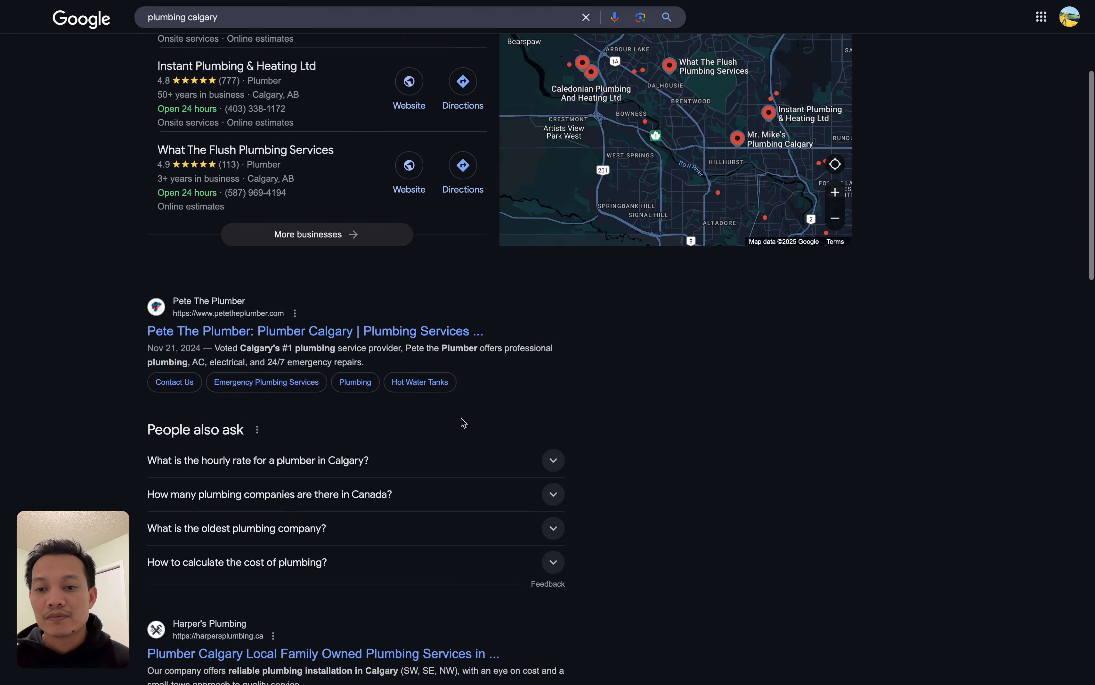
Examine the keywords in the Pete The Plumber description, highlighting "Calgary's #1 plumbing".
mouse_move(328, 335)
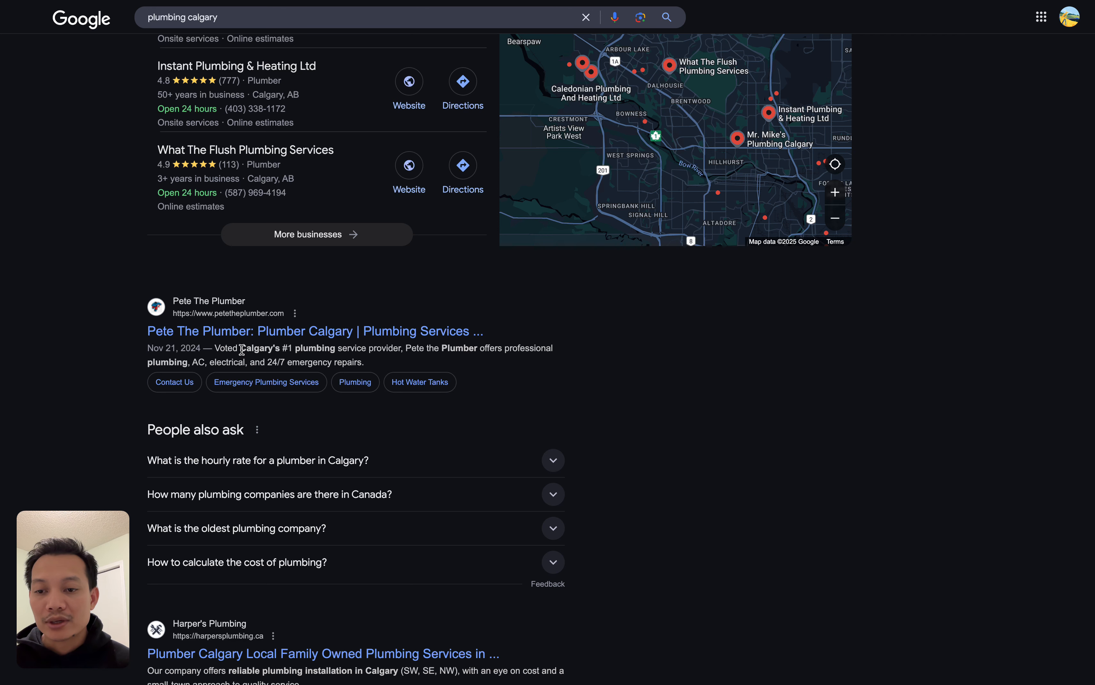
click(242, 349)
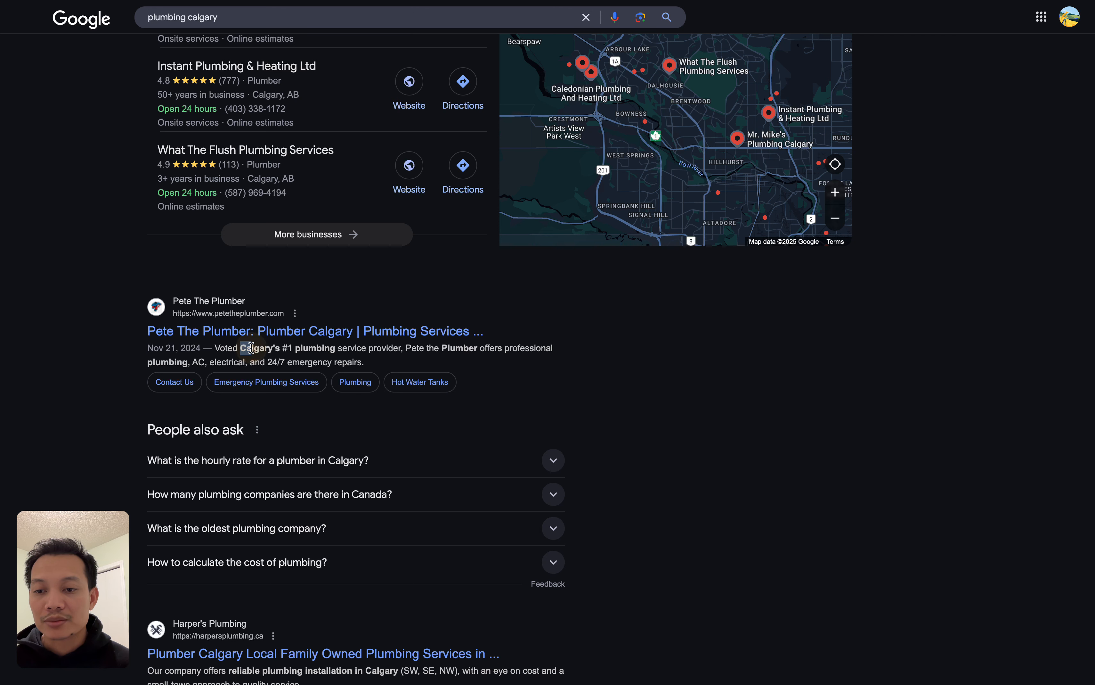
click(251, 349)
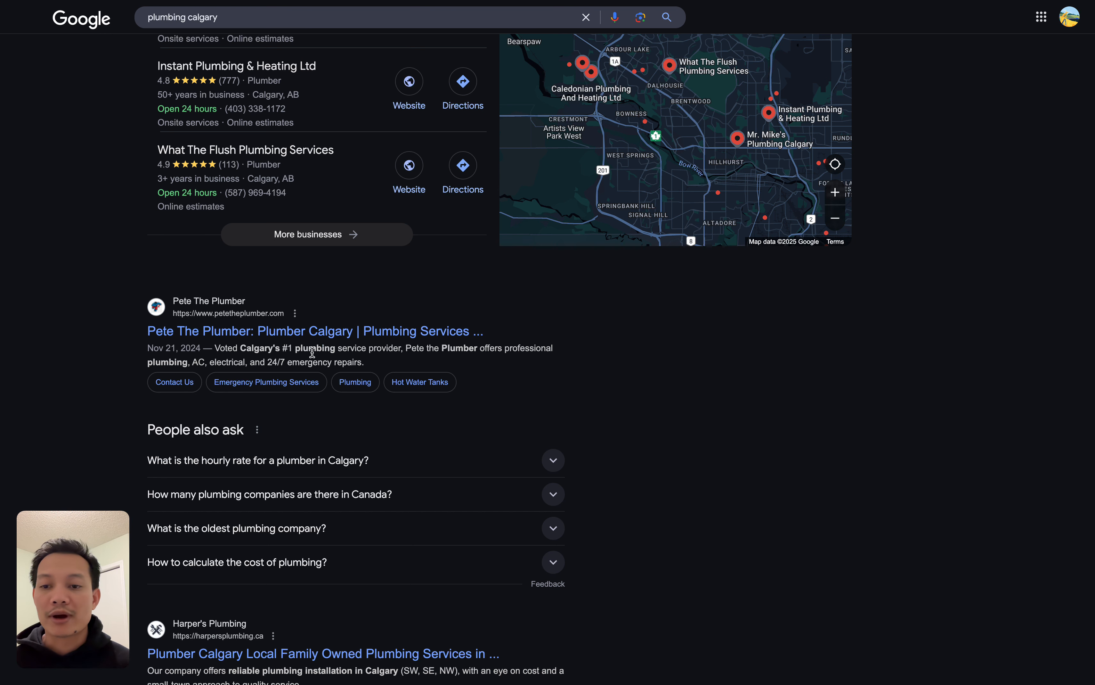
drag(240, 348, 336, 346)
right_click(705, 345)
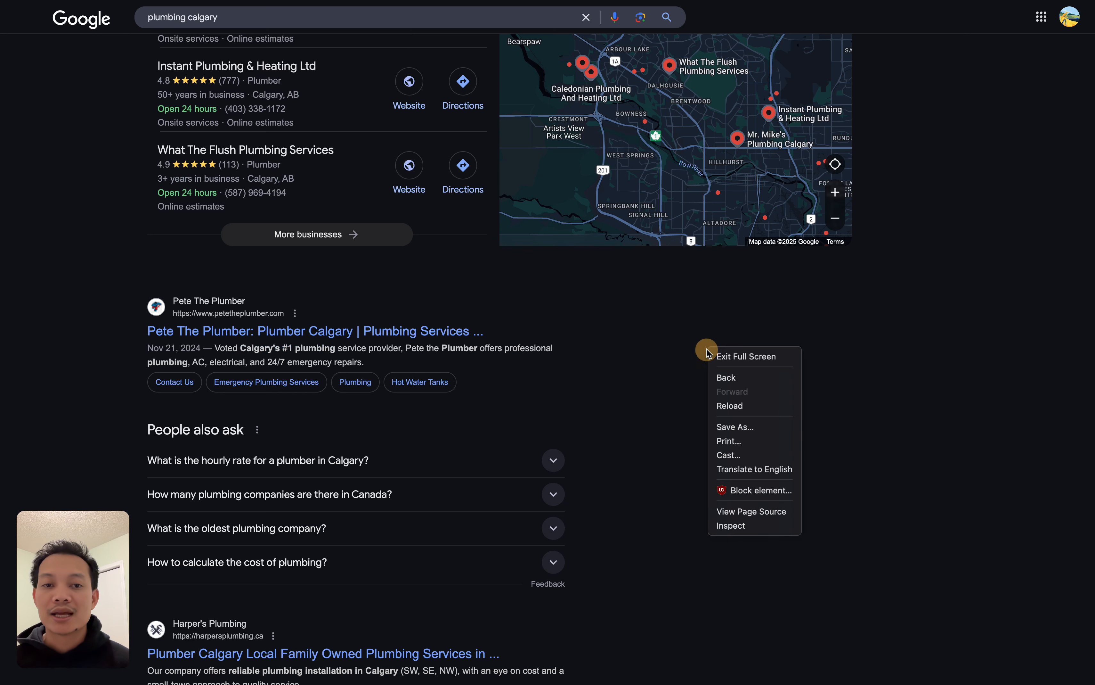
click(670, 337)
scroll(670, 337, up, 5)
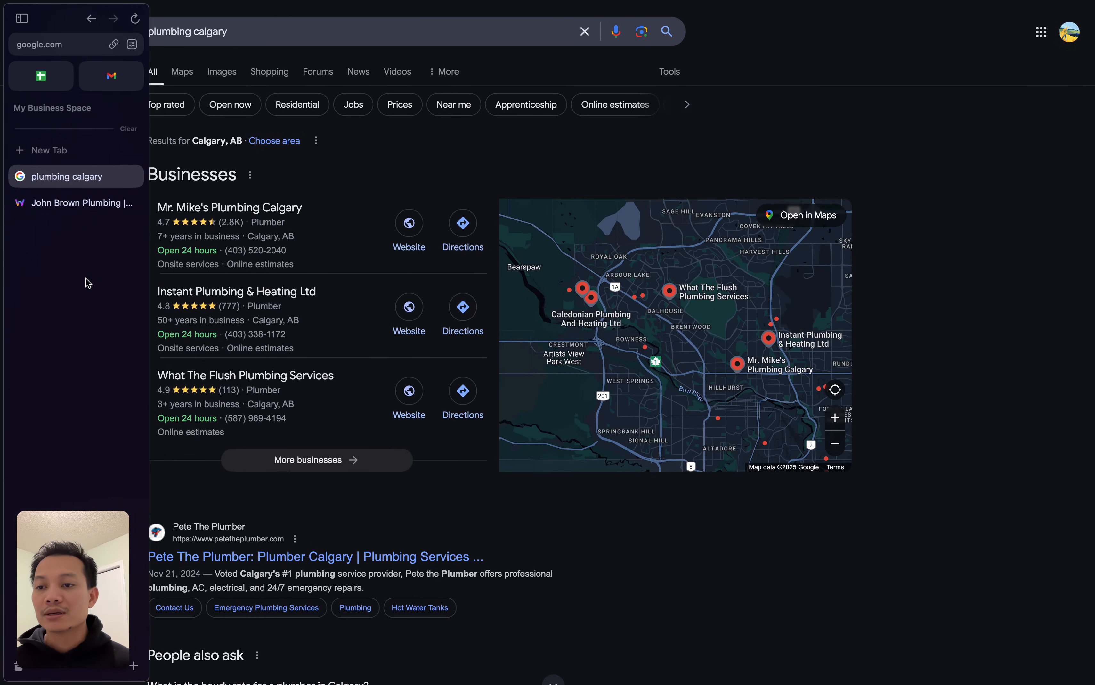
Switch to the Google Docs checklist and tick off "Add proper meta titles" and "Create compelling meta descriptions" under SEO Basics.
click(86, 202)
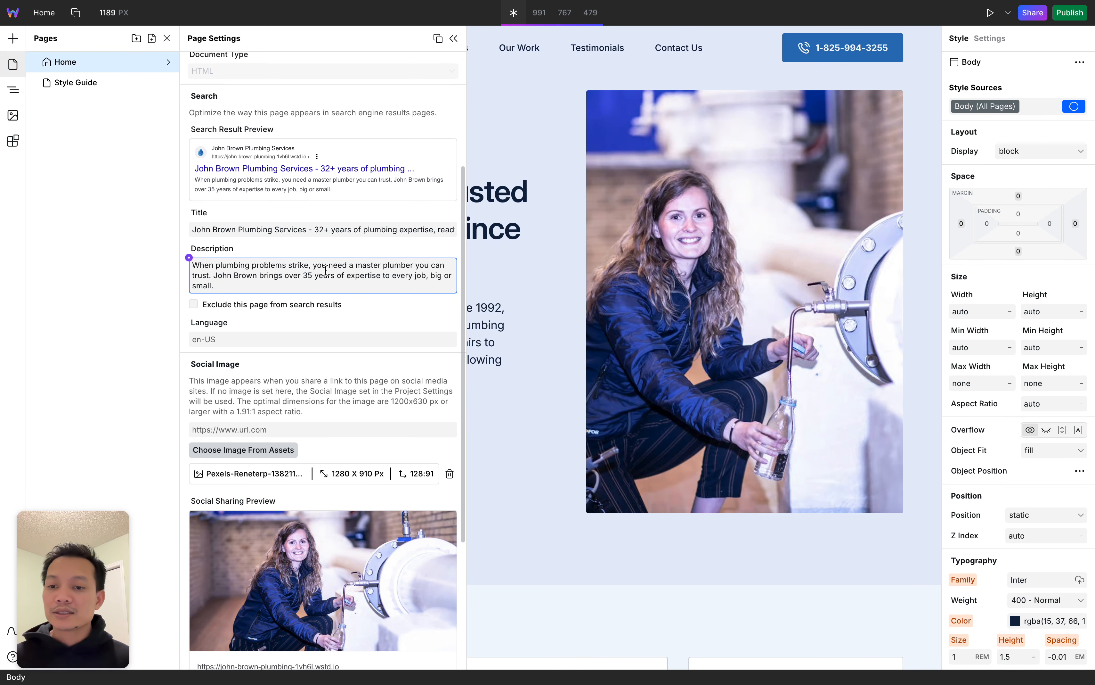
mouse_move(1, 366)
scroll(41, 375, left, 5)
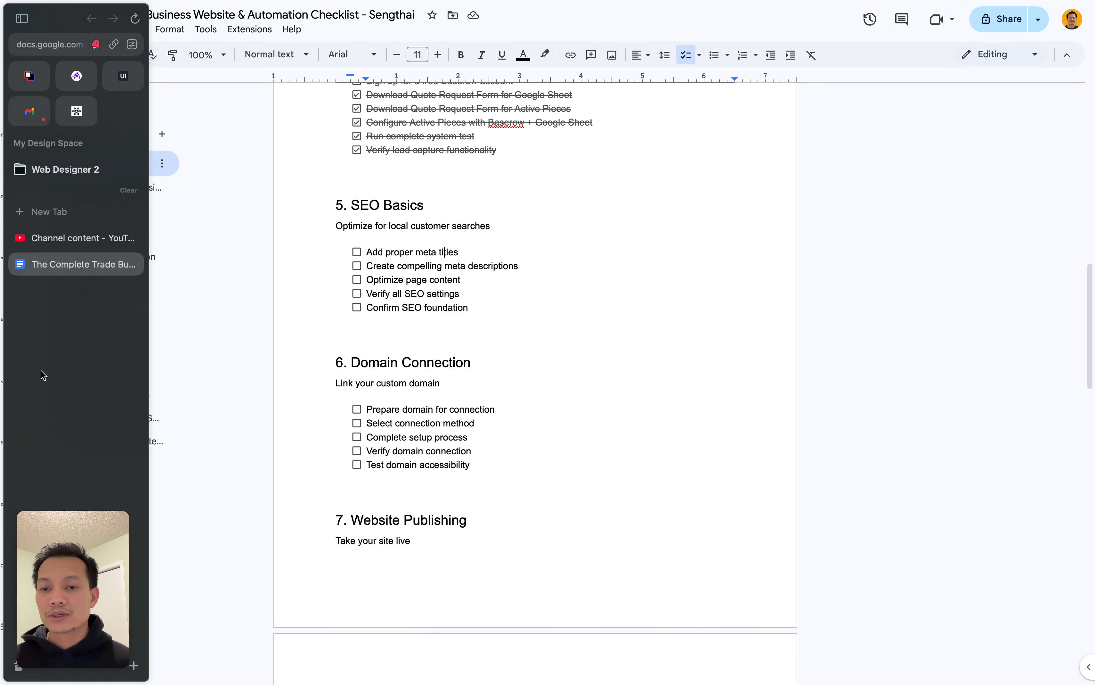
click(356, 252)
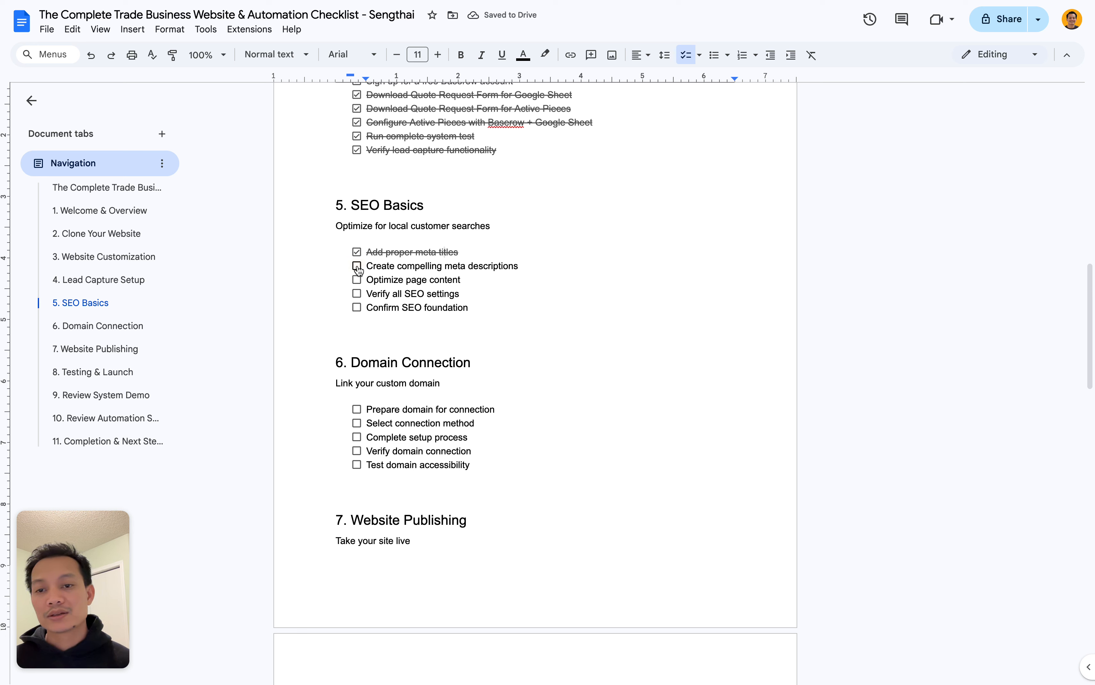
click(357, 267)
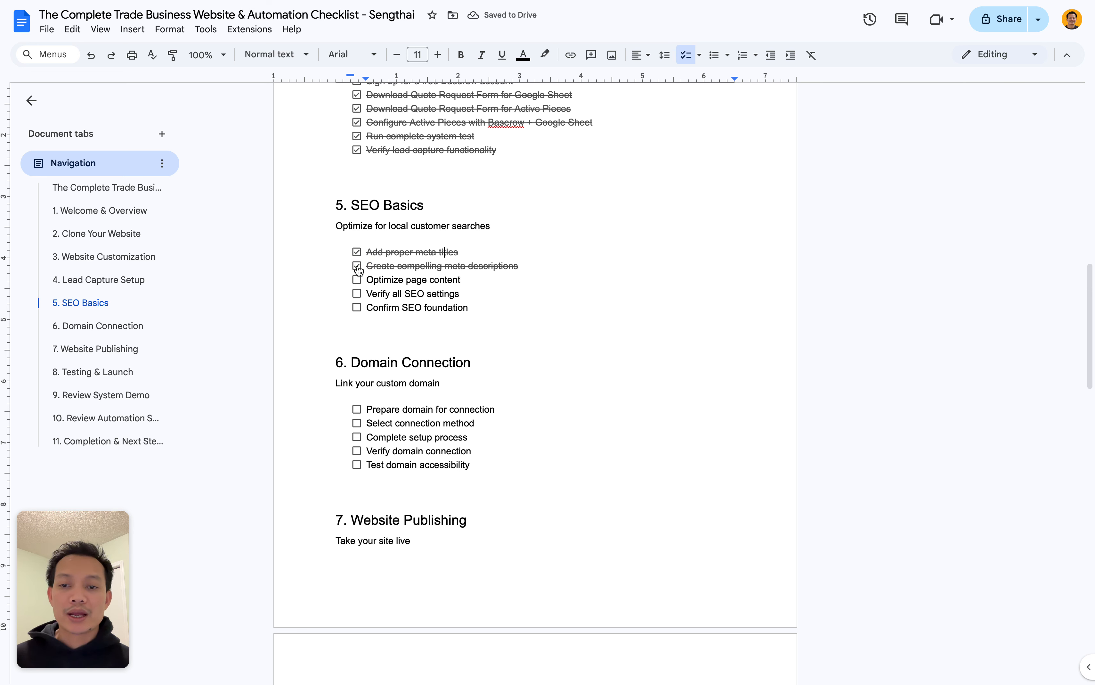
Close the Home page's settings in Webstudio, and consult the "Optimize page content" item in the Google Docs checklist.
mouse_move(3, 295)
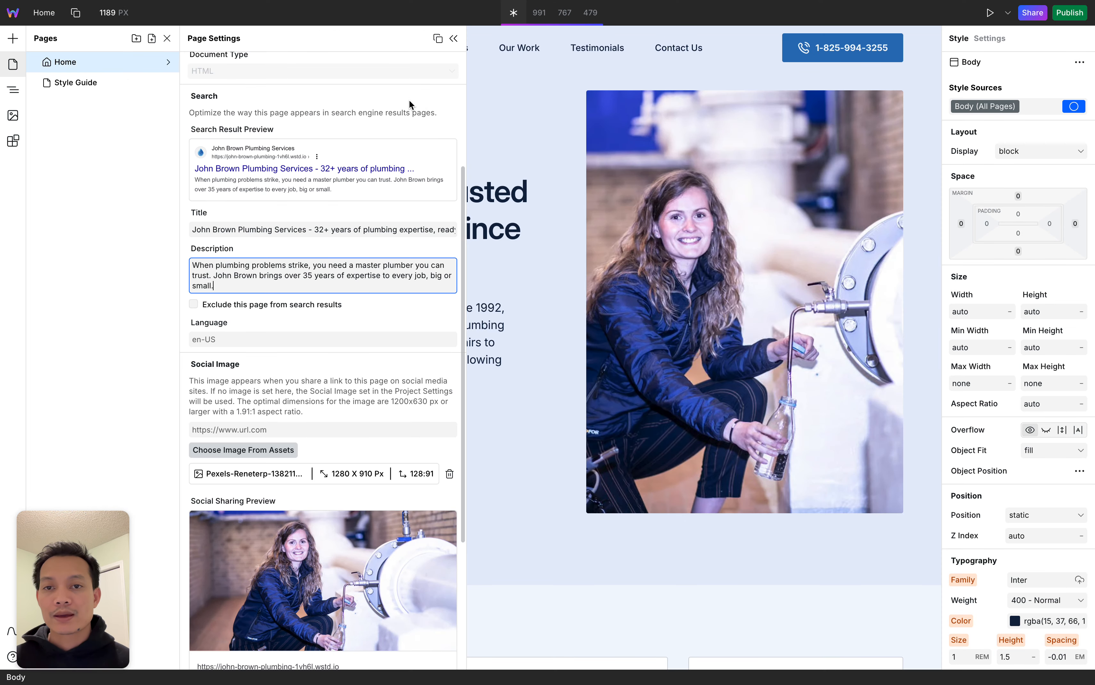
click(453, 40)
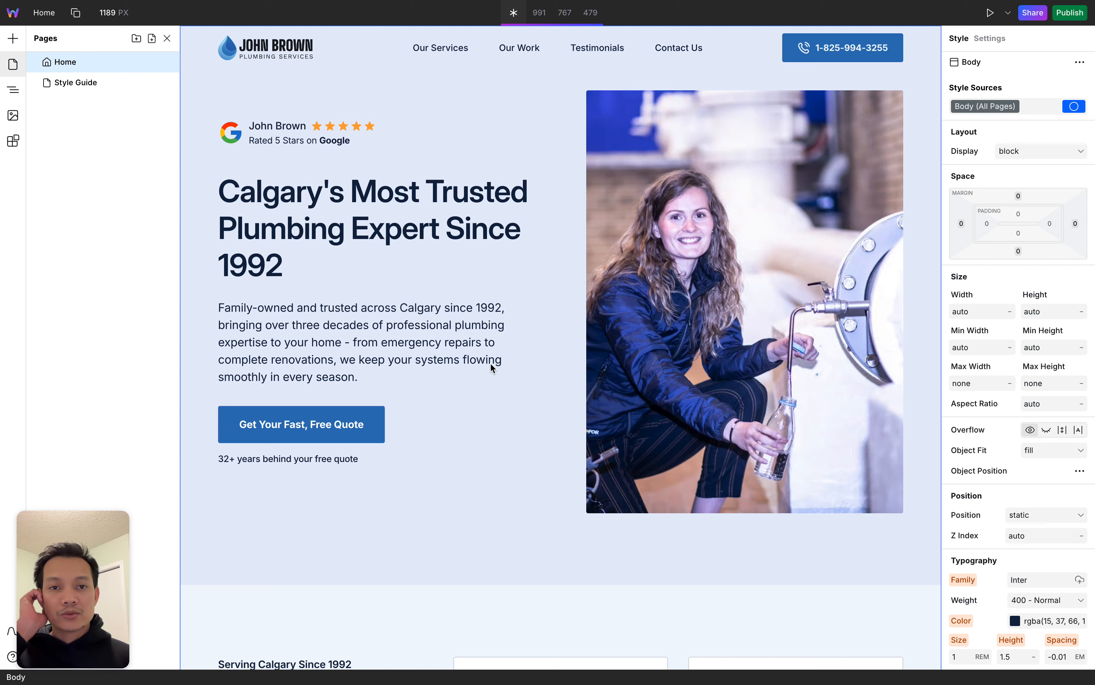
mouse_move(1, 197)
scroll(73, 264, left, 5)
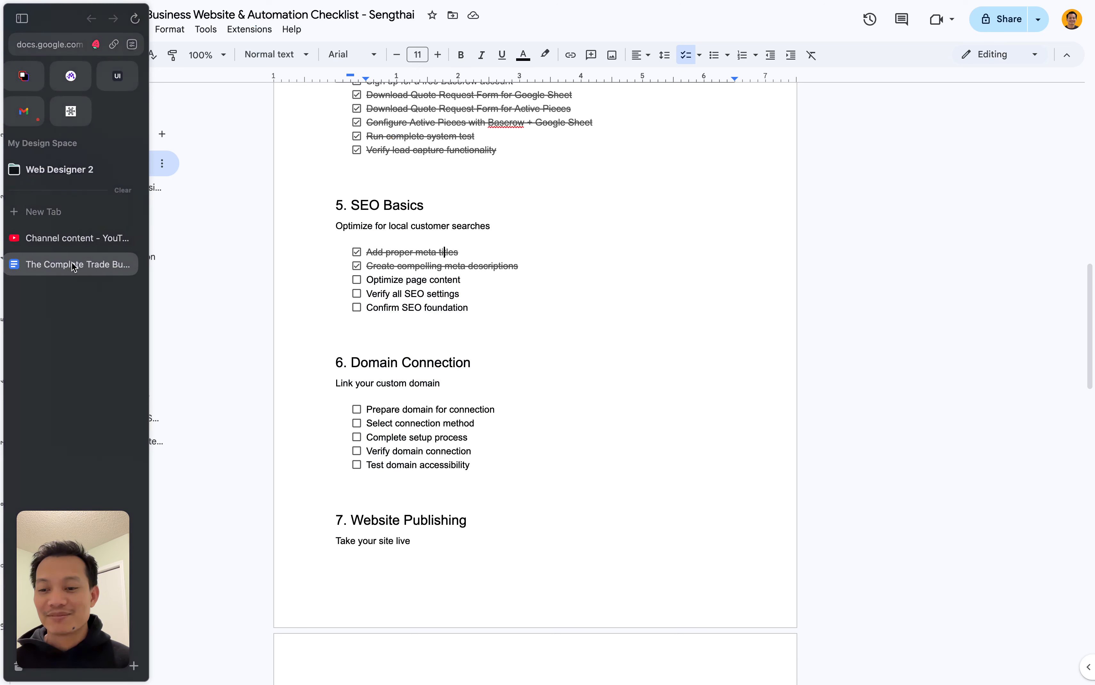
click(482, 281)
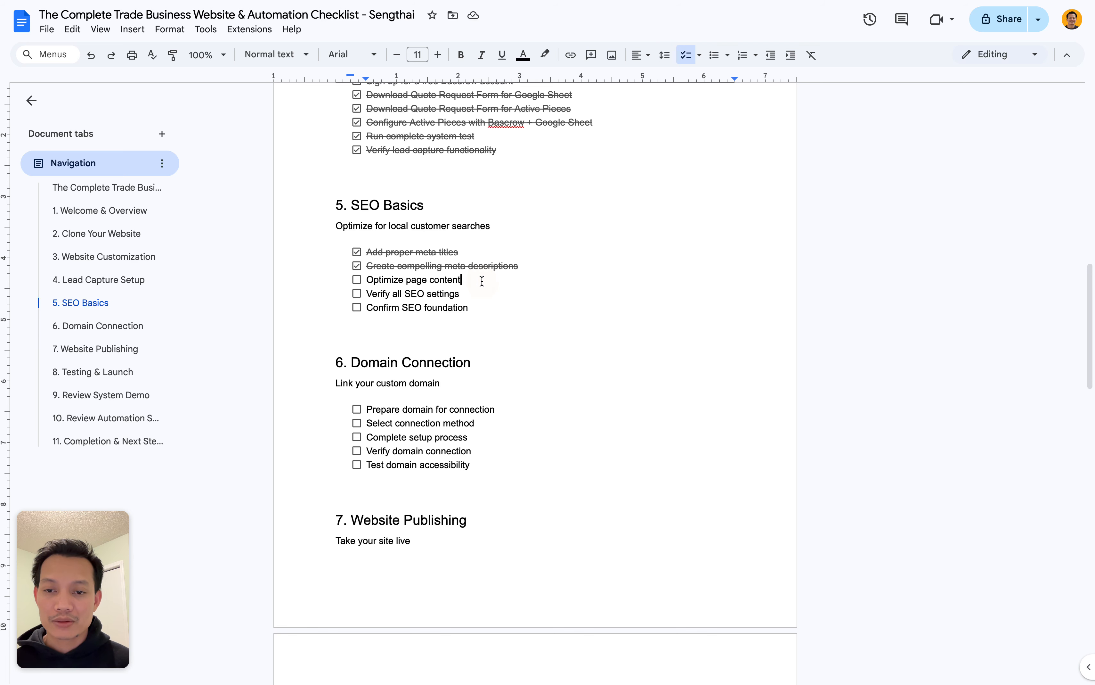
mouse_move(1, 323)
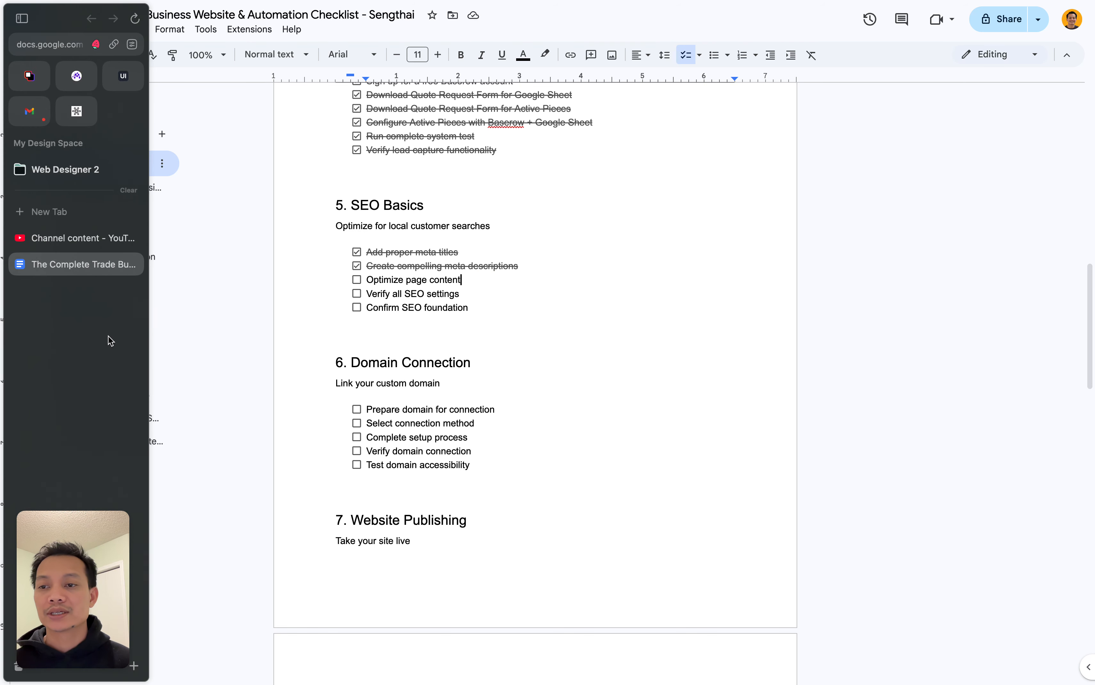
scroll(94, 363, right, 5)
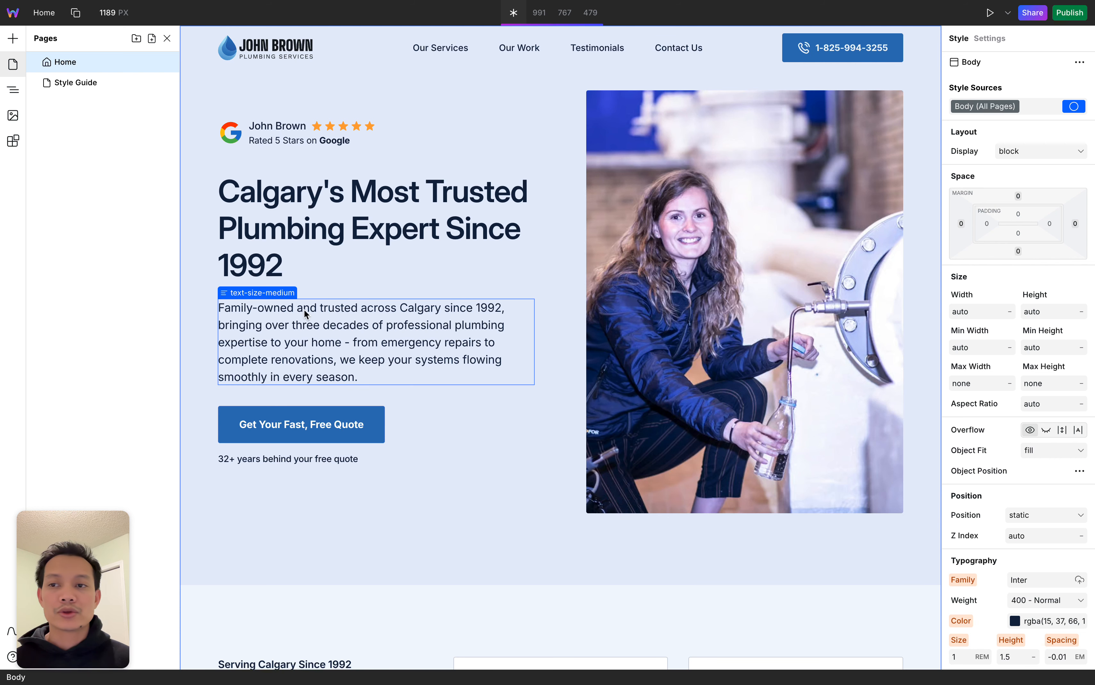
Open the Photopea online photo editor at photopea.com in a new browser tab.
mouse_move(75, 376)
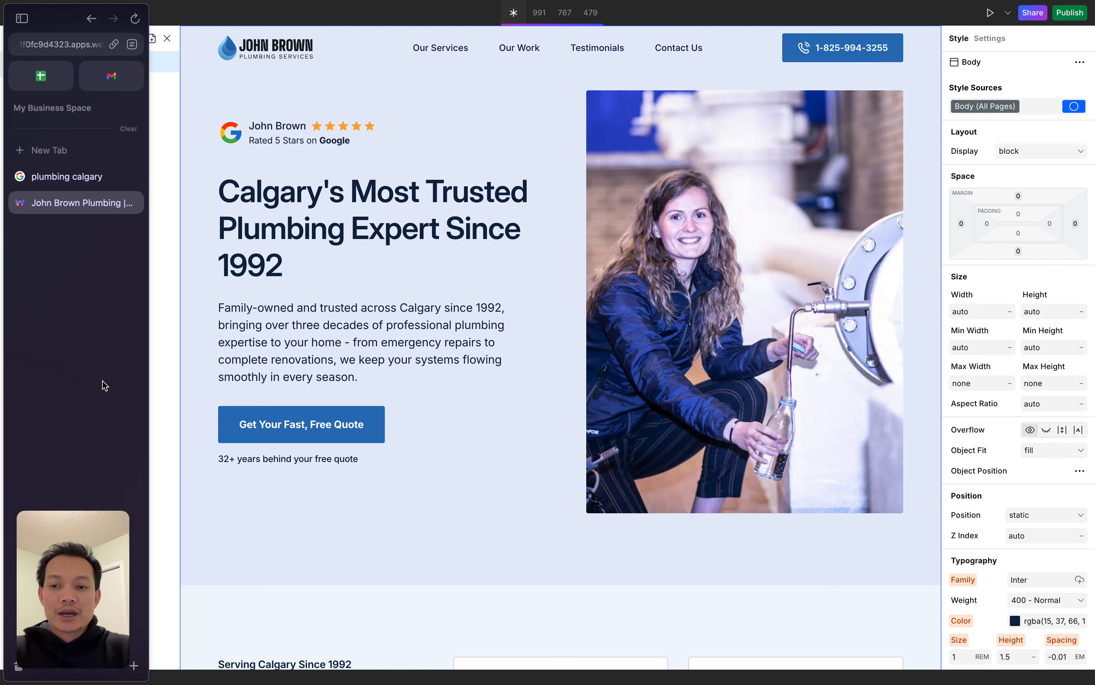
key(super+t)
text(plum)
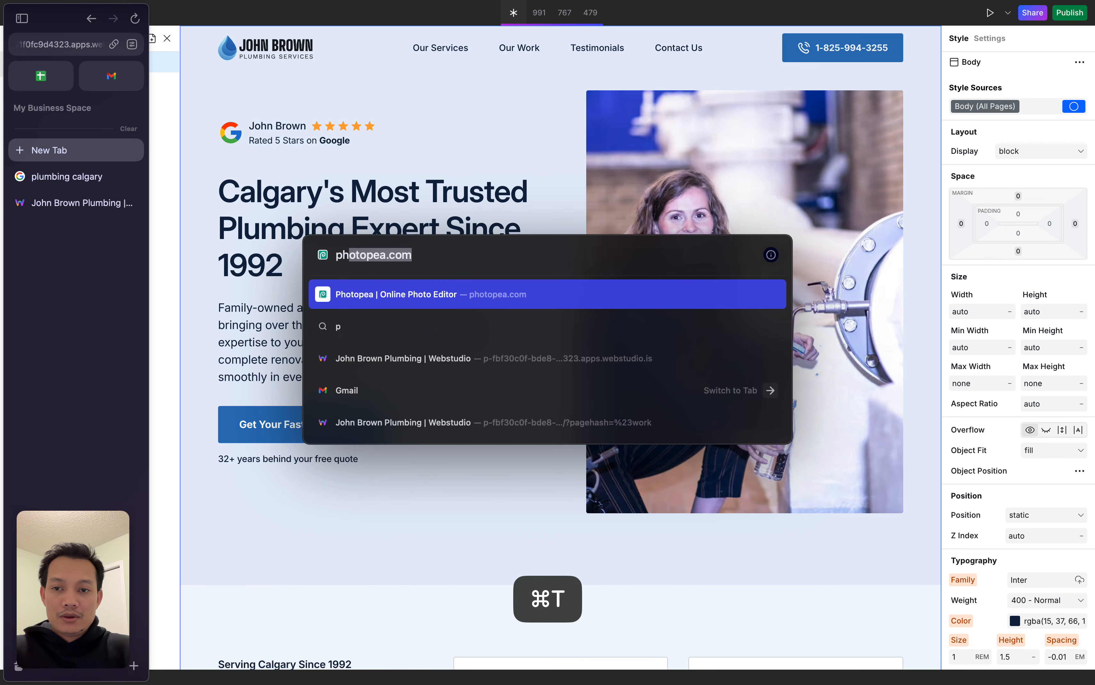
key(BackSpace)
key(BackSpace)
key(BackSpace)
text(ho)
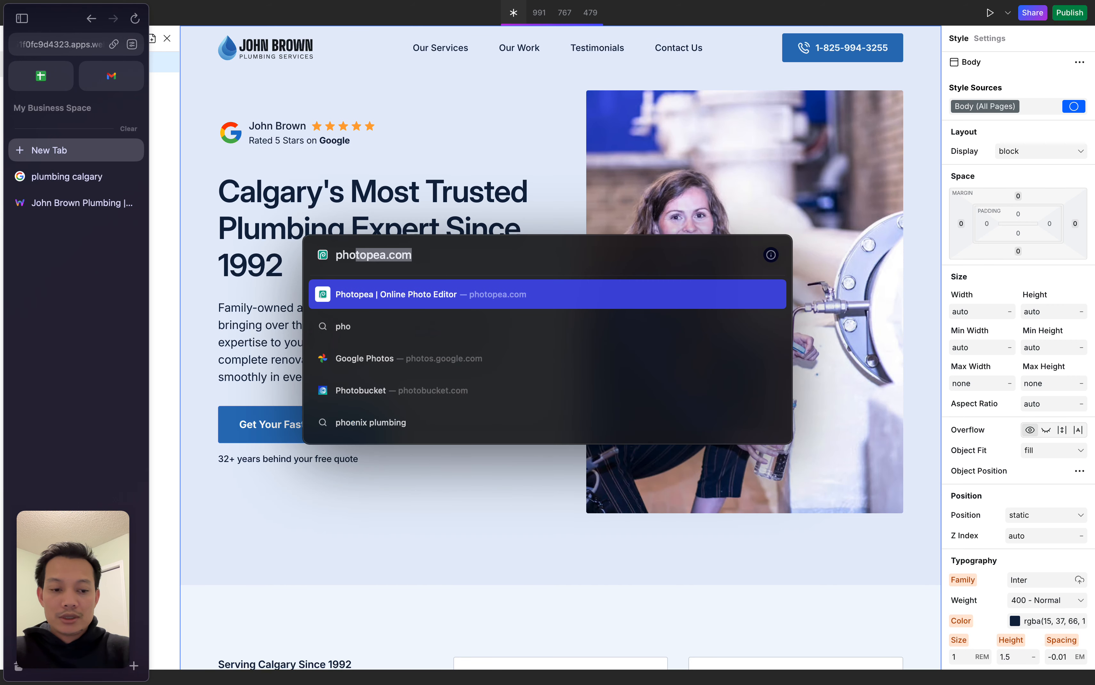
key(Return)
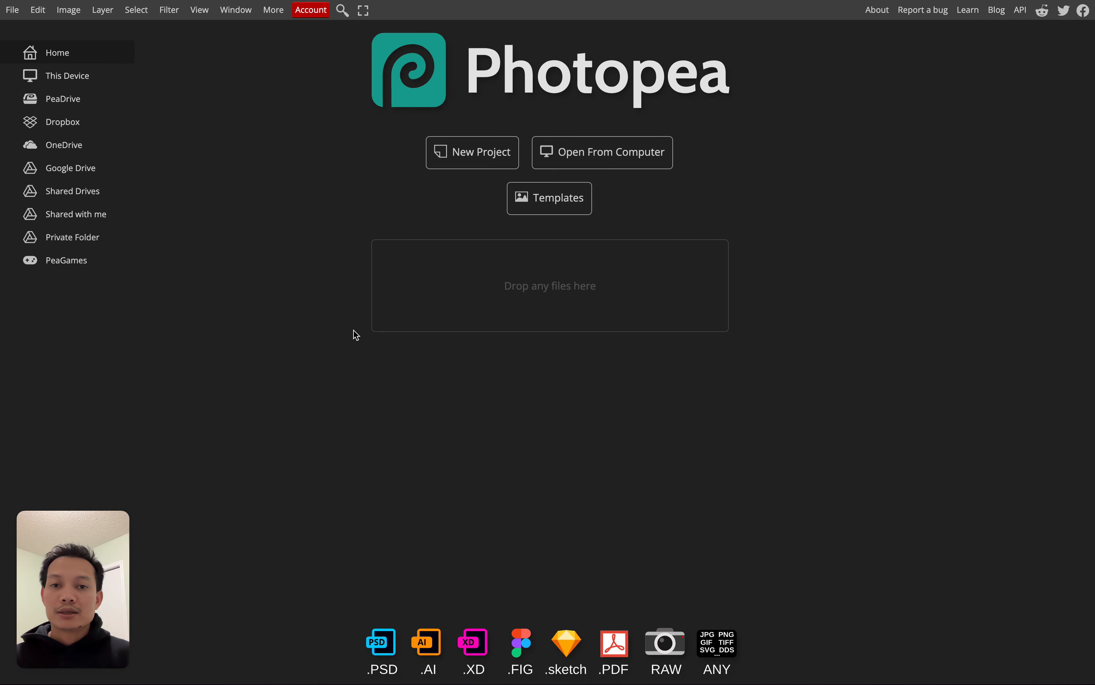
Return to Webstudio and select the header image in the Home page's hero section.
mouse_move(1, 362)
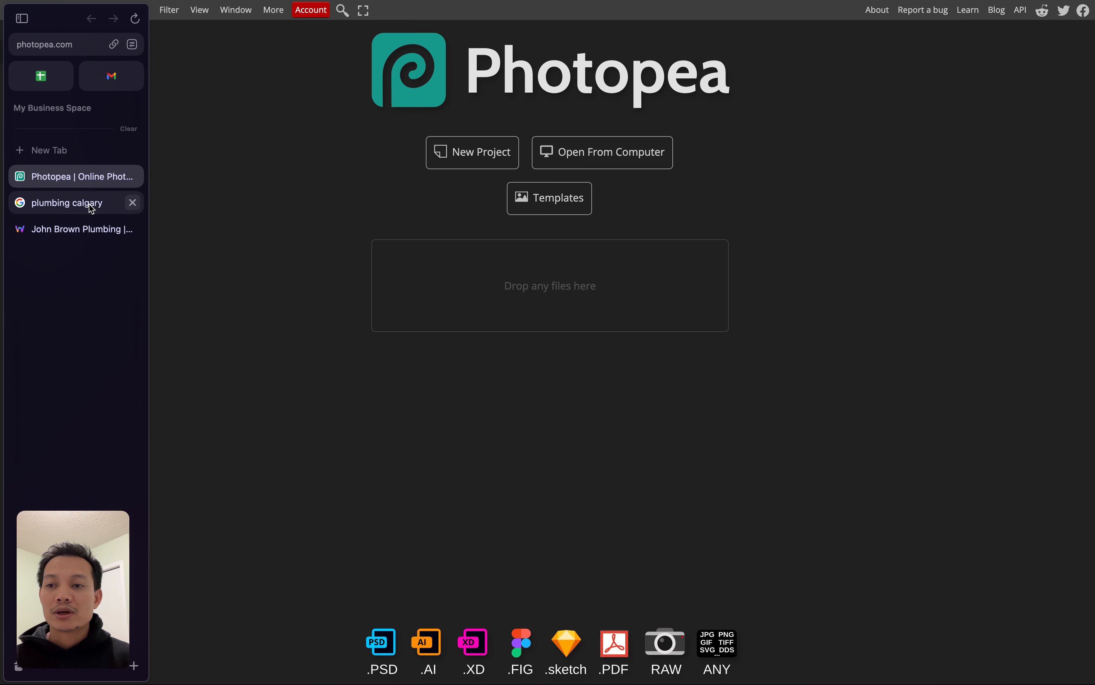
click(88, 224)
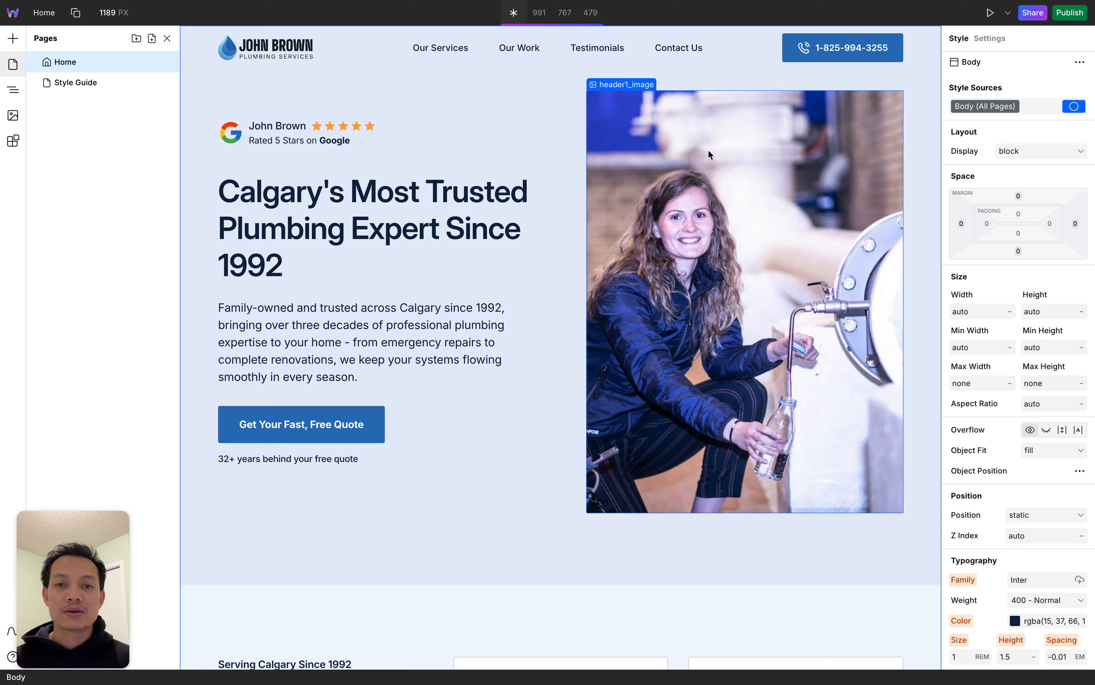
click(688, 159)
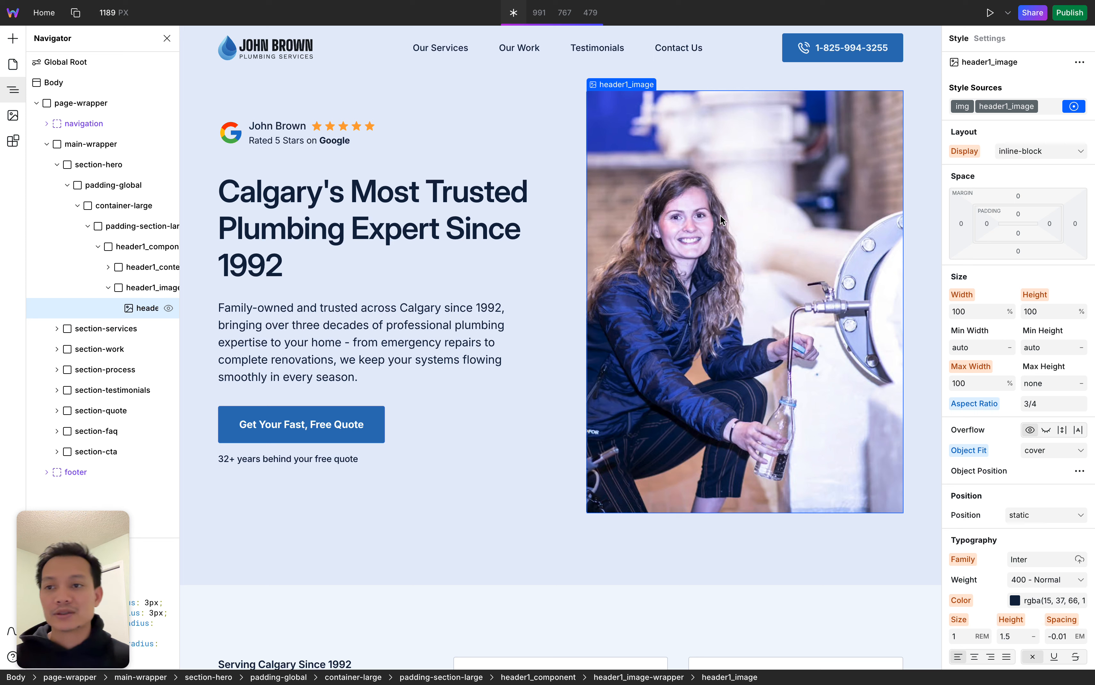
Switch to Photopea and open the Electronics Technician JPG from the computer's Downloads folder.
mouse_move(2, 225)
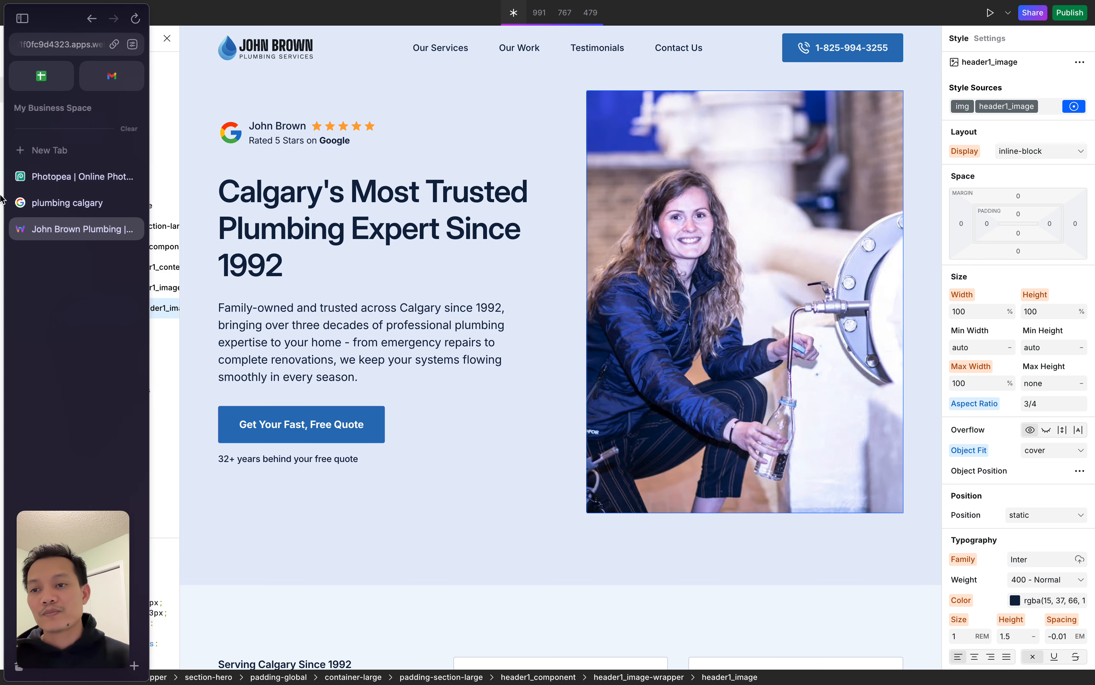
click(74, 177)
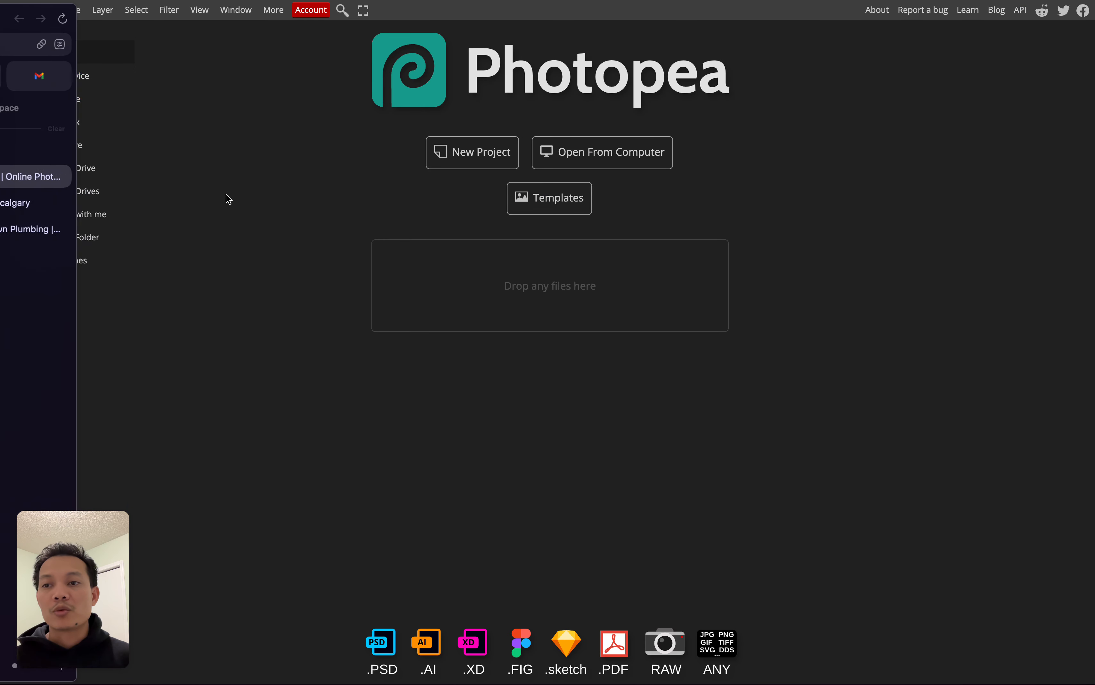
mouse_move(3, 98)
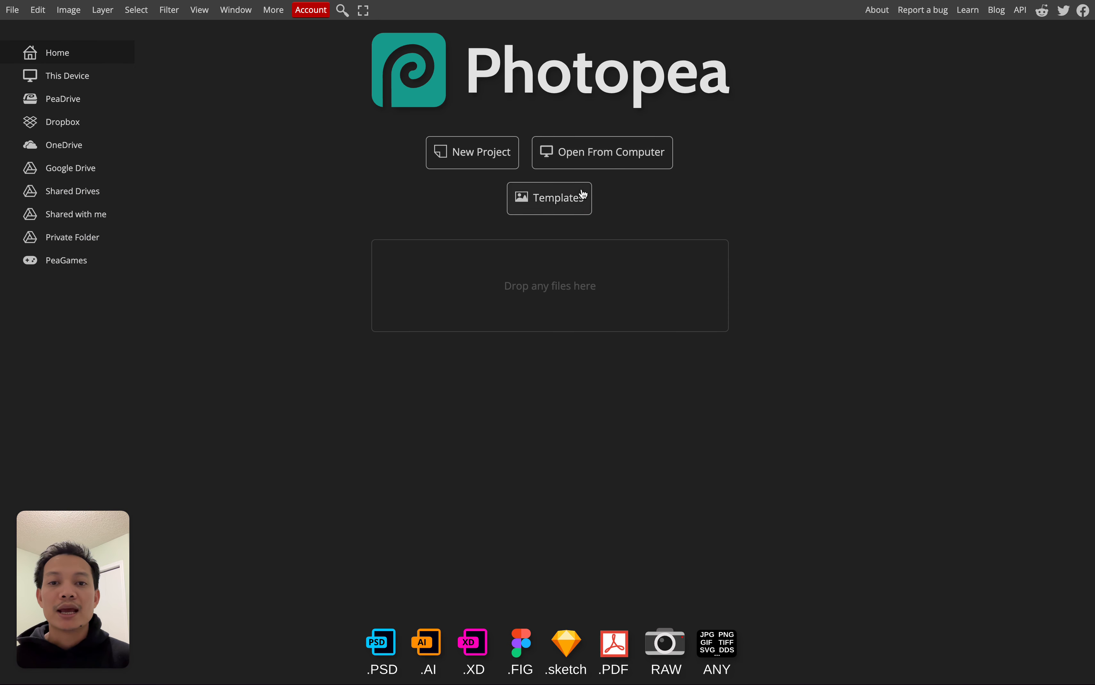
click(628, 159)
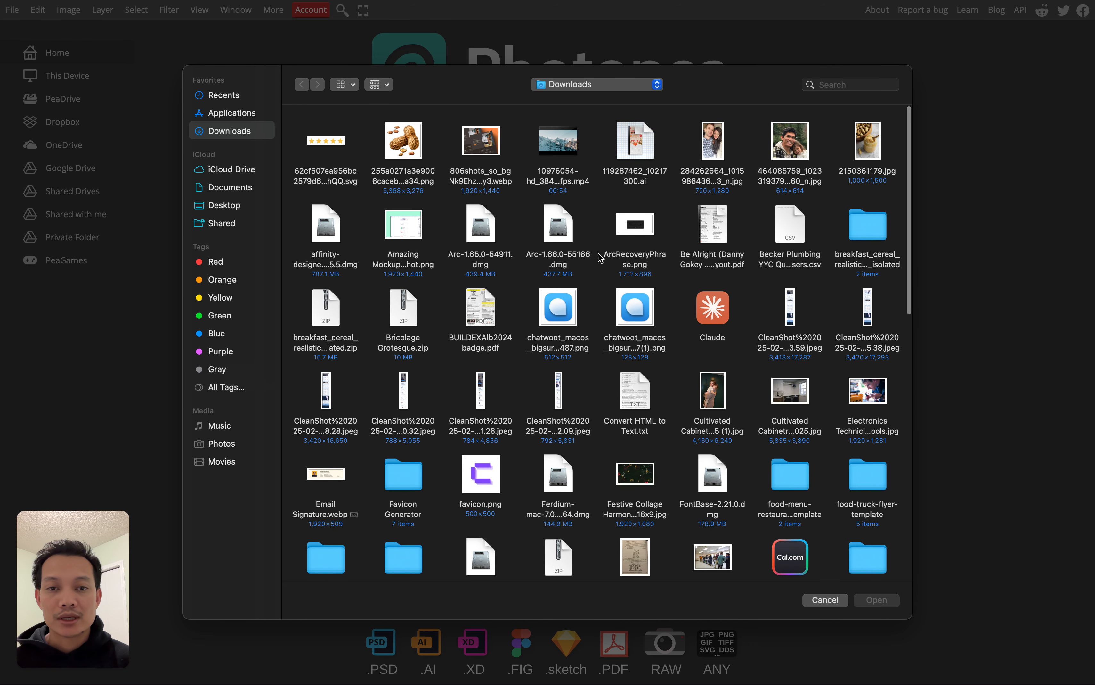
scroll(760, 335, down, 5)
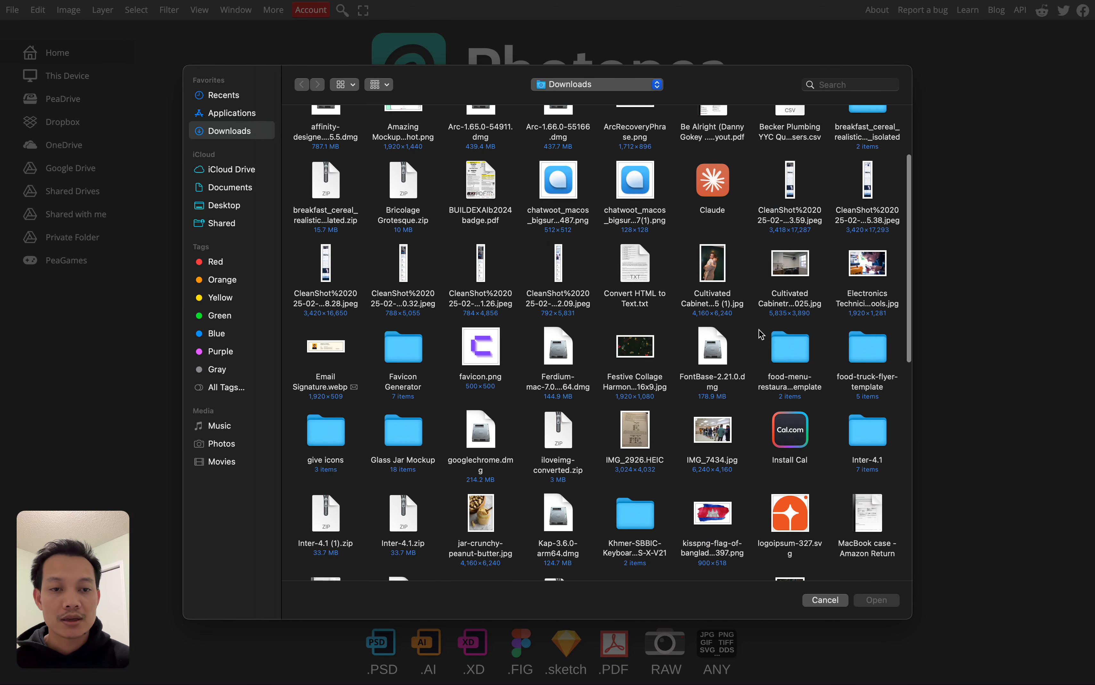
click(878, 227)
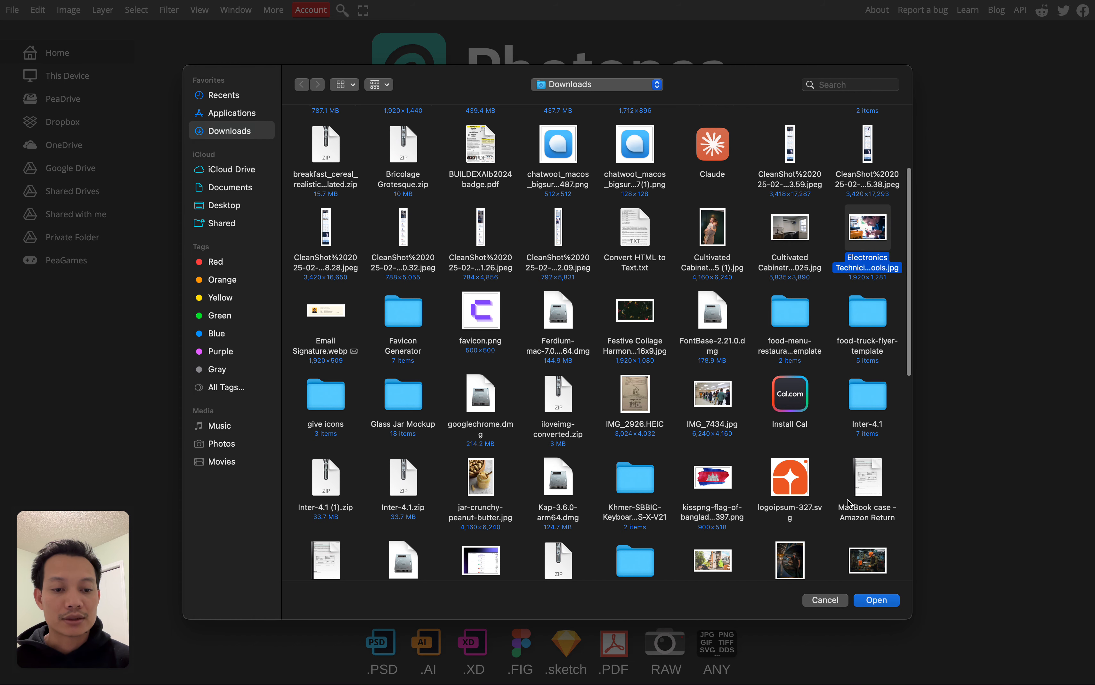
click(878, 604)
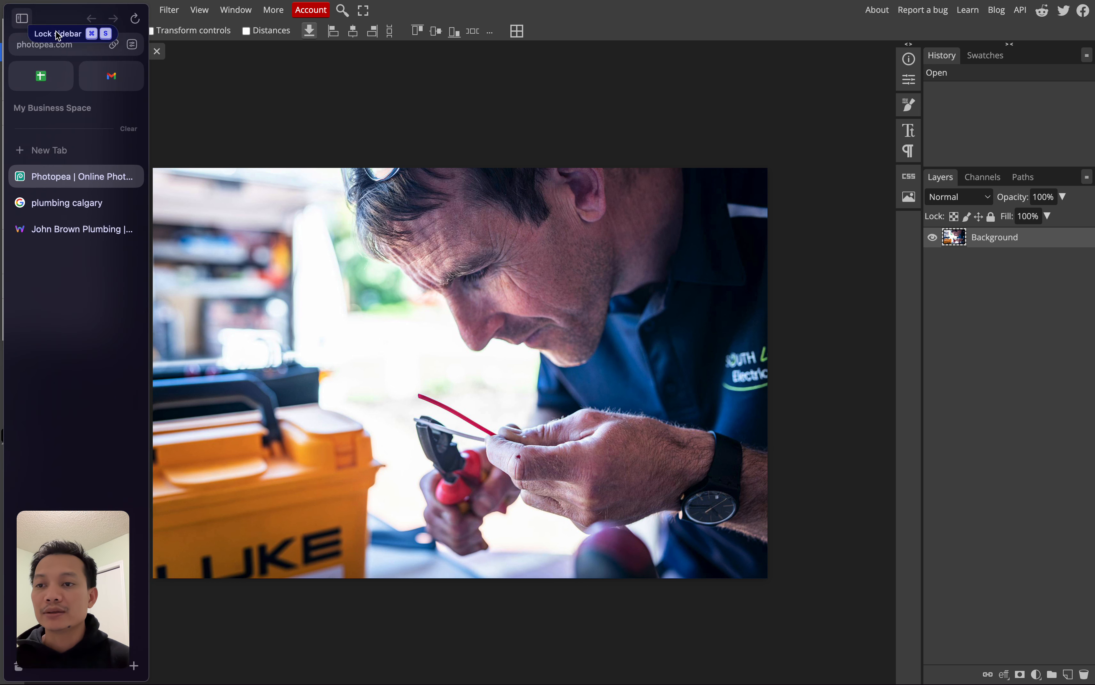
Set up a WEBP export of the technician photo and raise its quality to 100%.
click(12, 10)
mouse_move(66, 205)
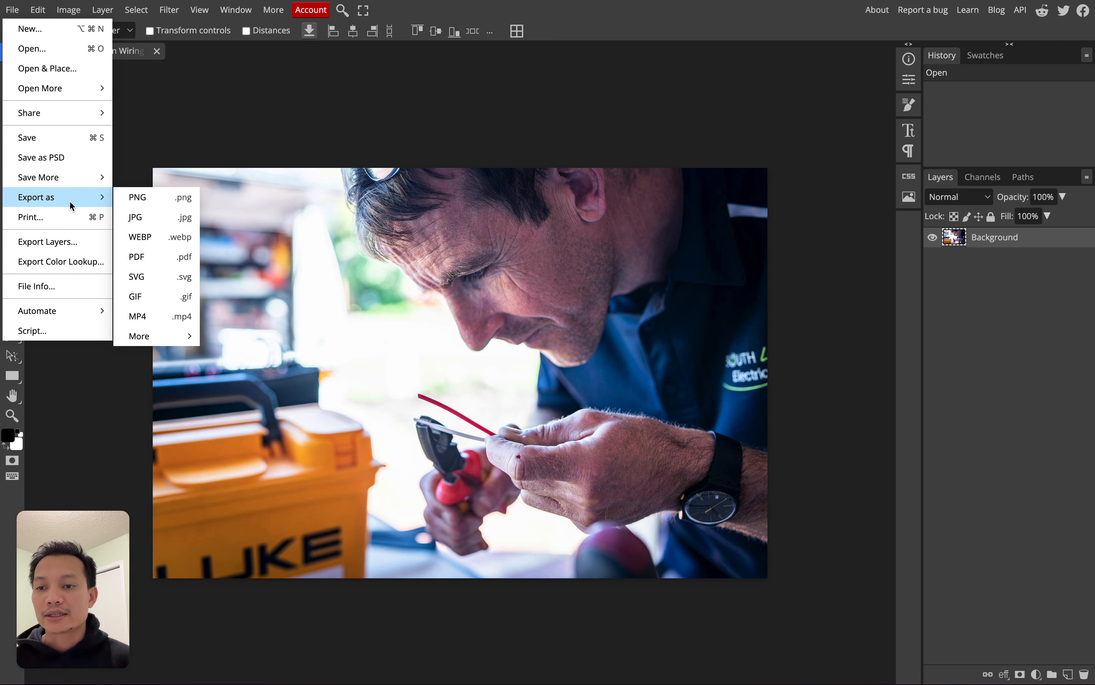
click(154, 240)
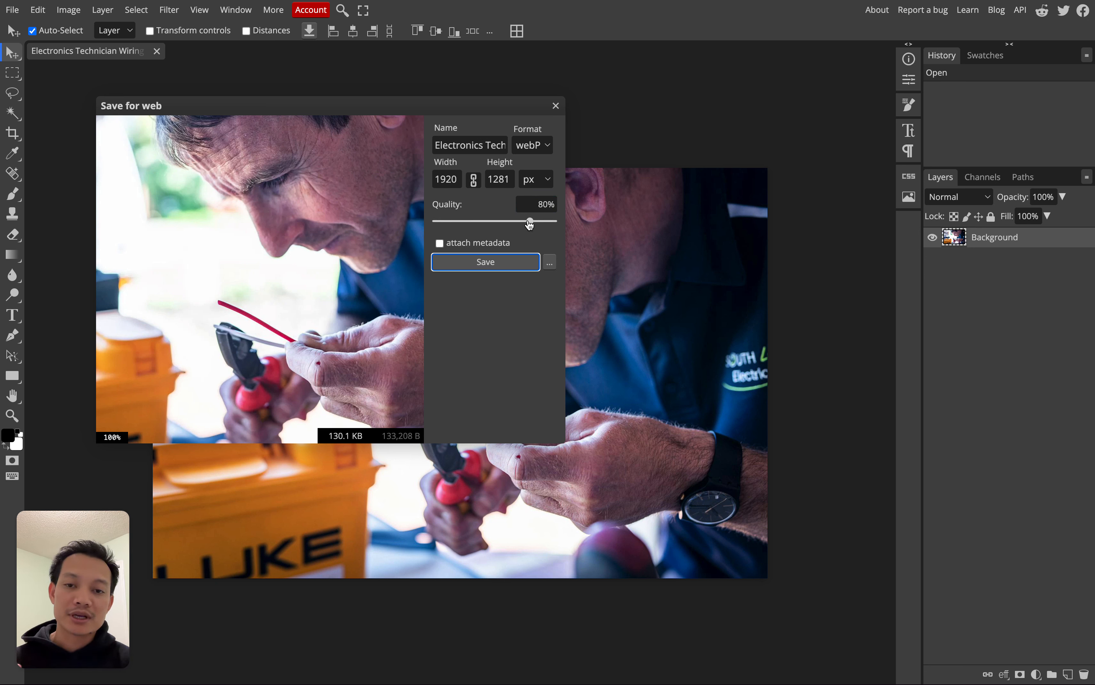
drag(532, 222, 602, 221)
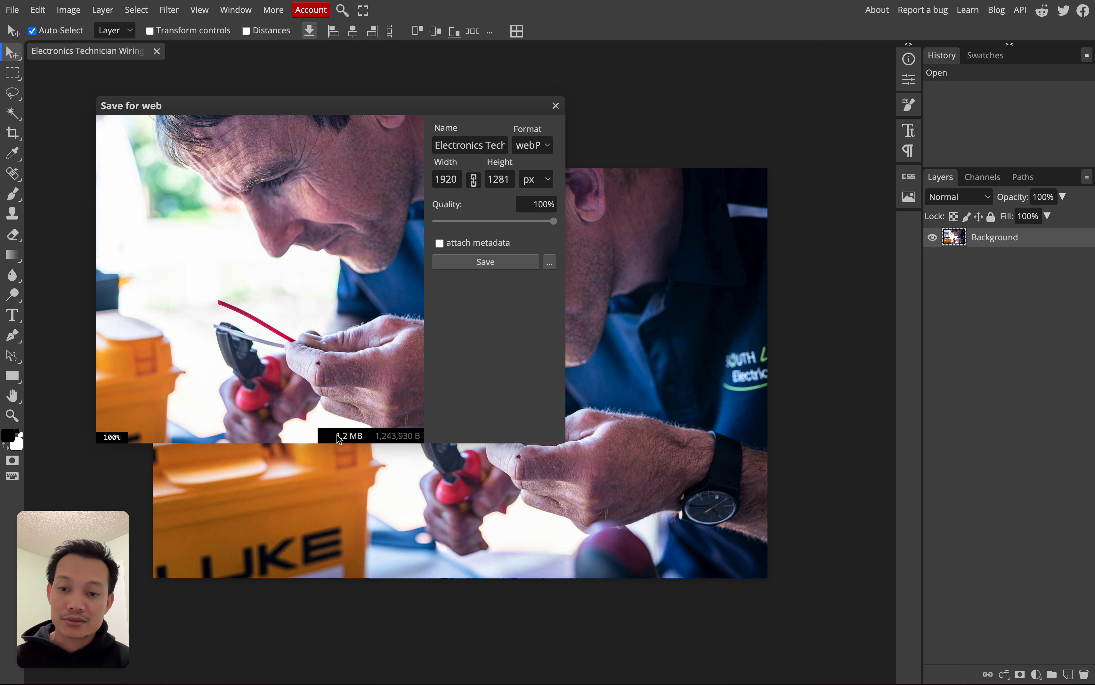
click(471, 400)
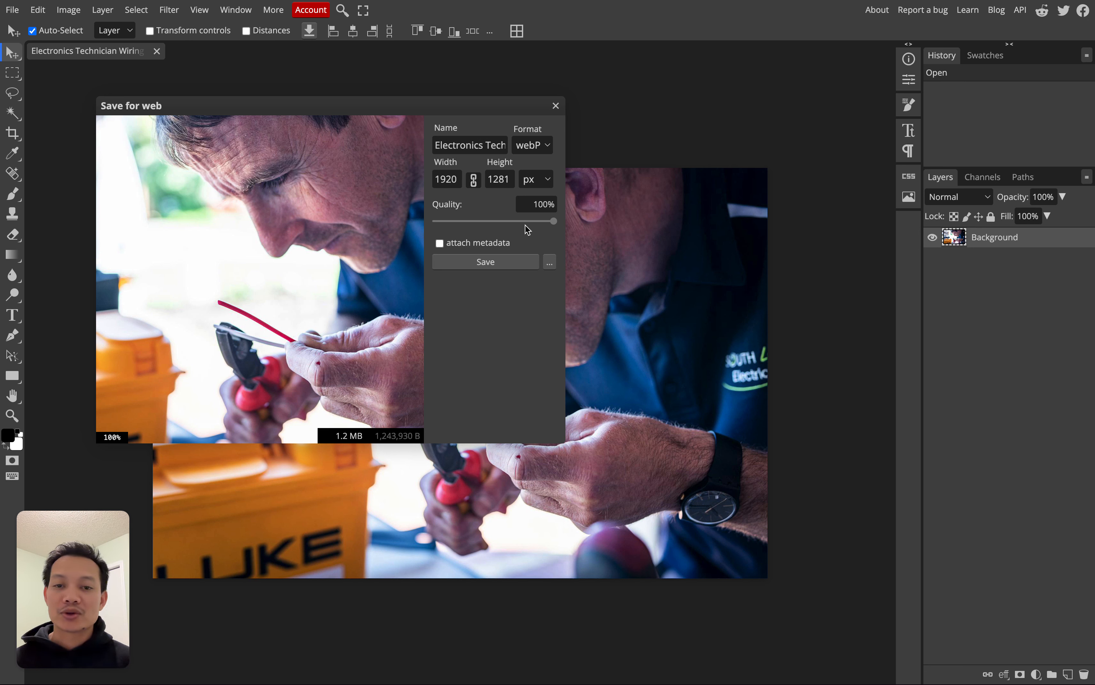
Try WEBP quality levels of 65%, 78%, 100% and 50%, check the preview, and close the export without saving.
click(512, 221)
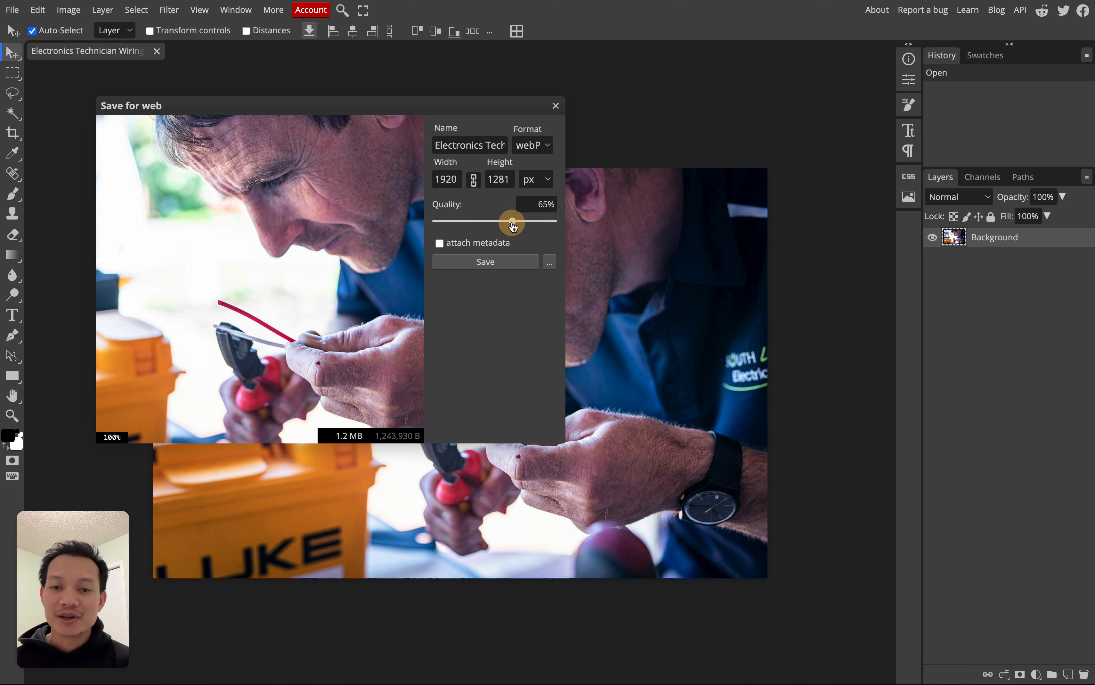
drag(512, 221, 528, 221)
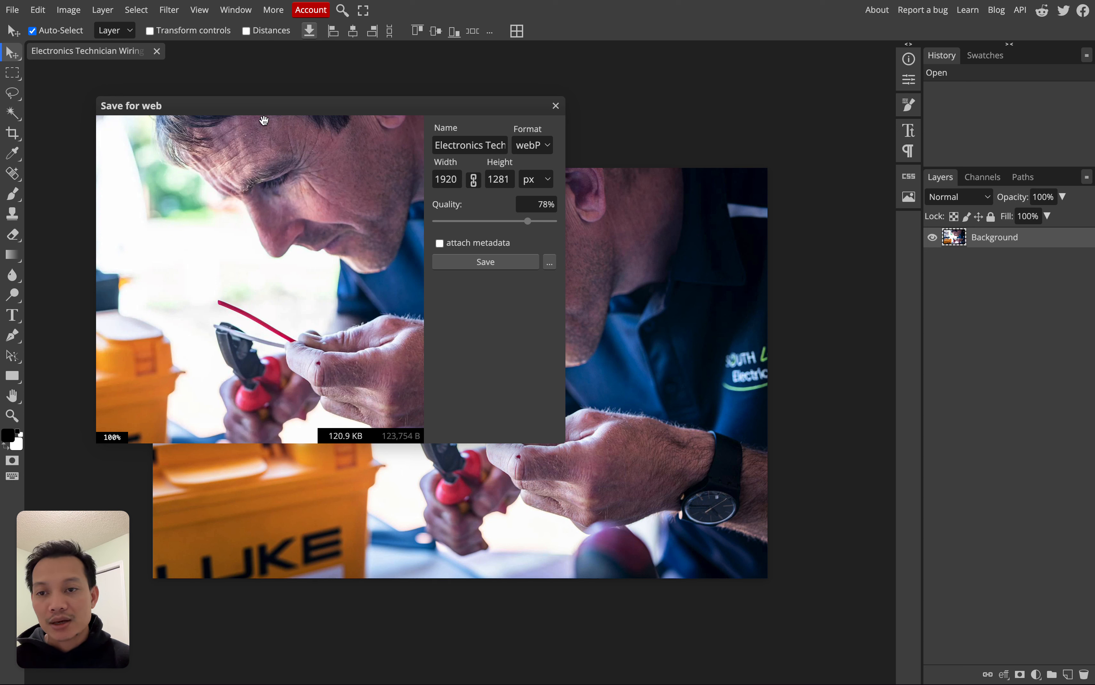
drag(526, 222, 602, 225)
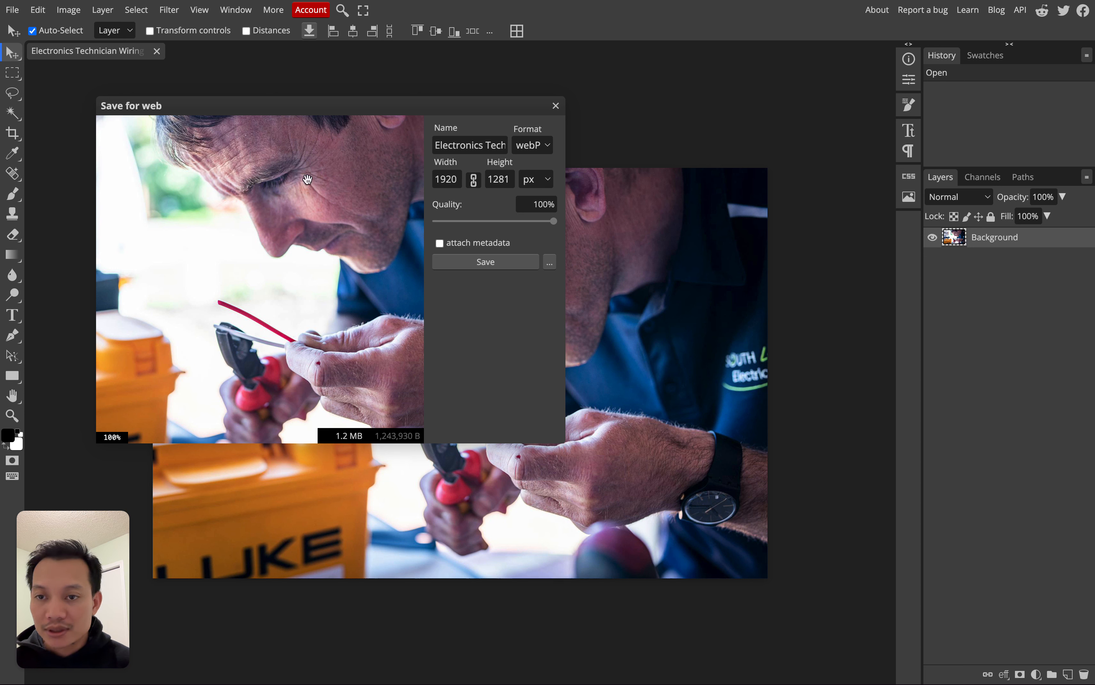
drag(553, 222, 496, 229)
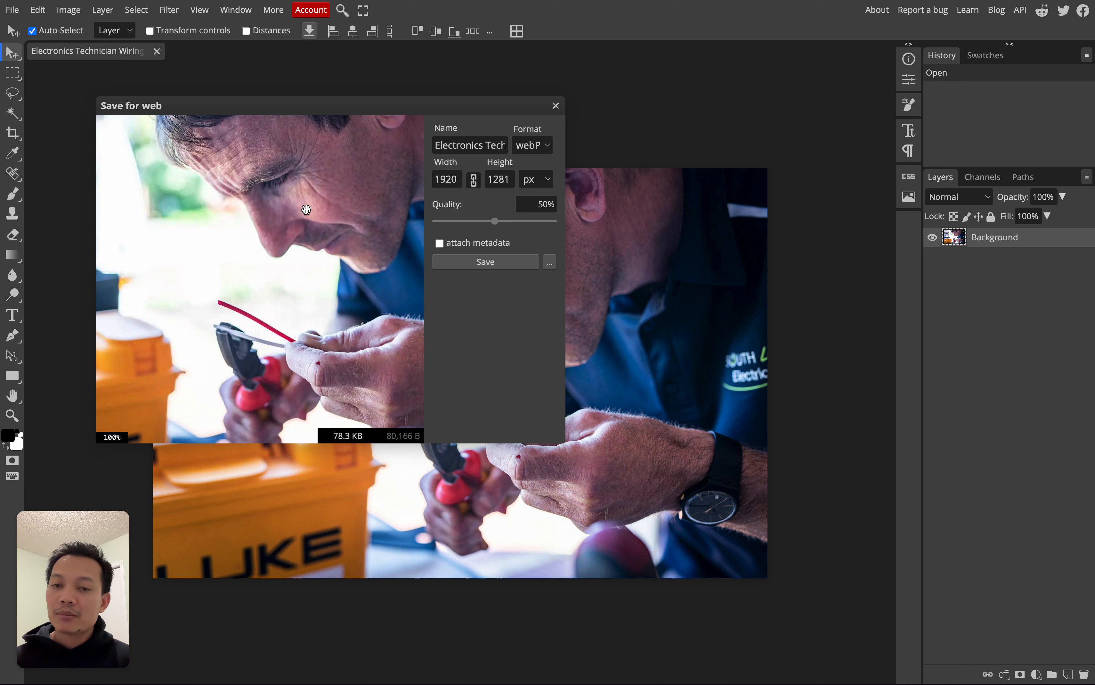
scroll(306, 209, down, 1)
scroll(306, 209, up, 2)
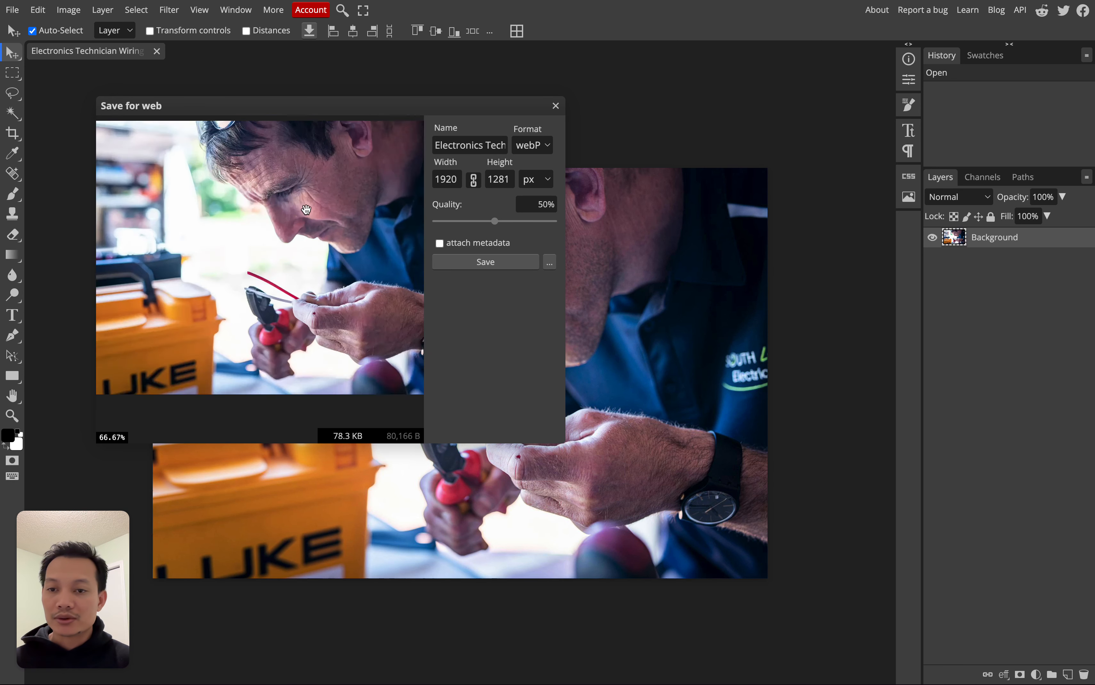
scroll(306, 209, down, 2)
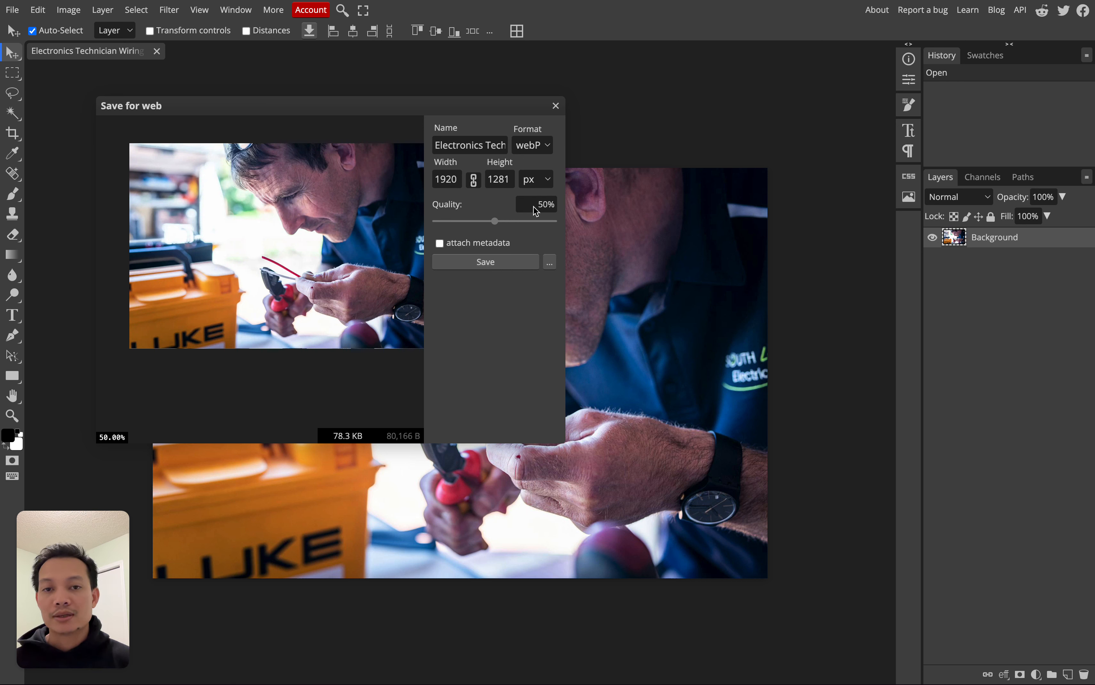
click(556, 106)
Switch to Webstudio, view the project's uploaded assets, and return to the hero section's header image.
mouse_move(83, 301)
click(84, 229)
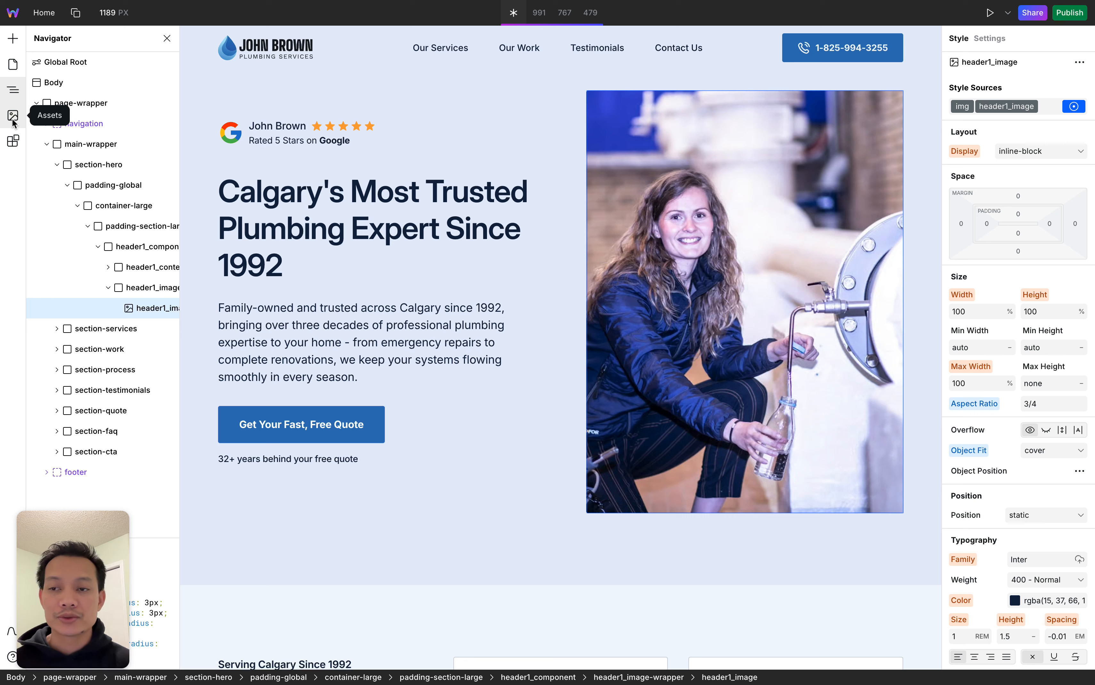
click(13, 116)
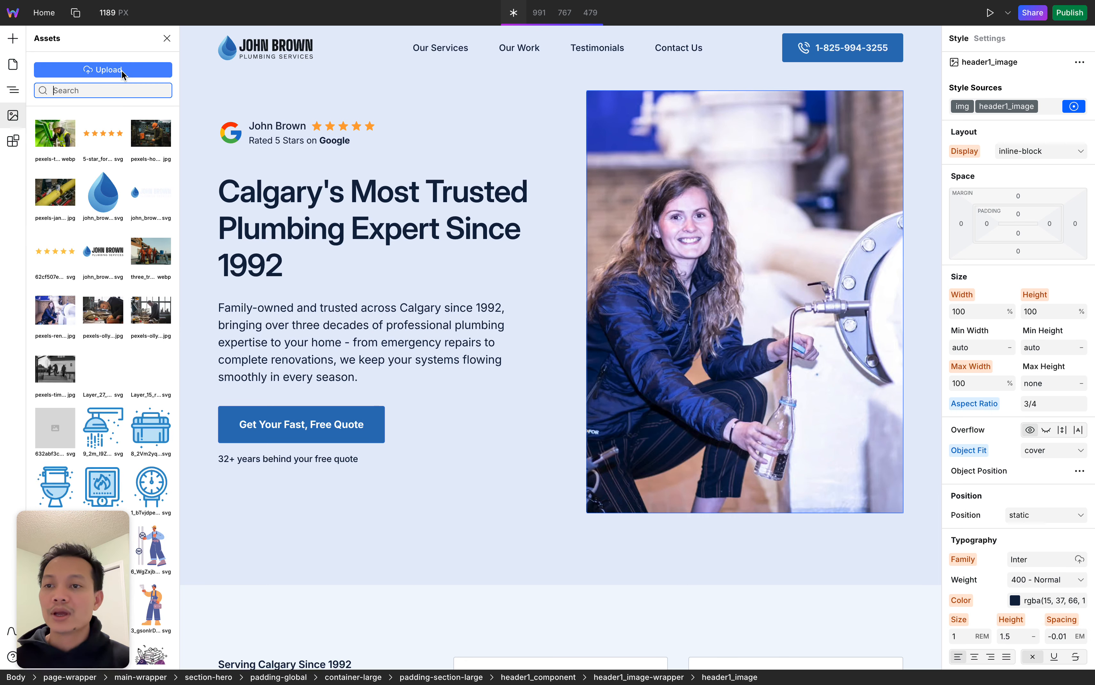
click(741, 292)
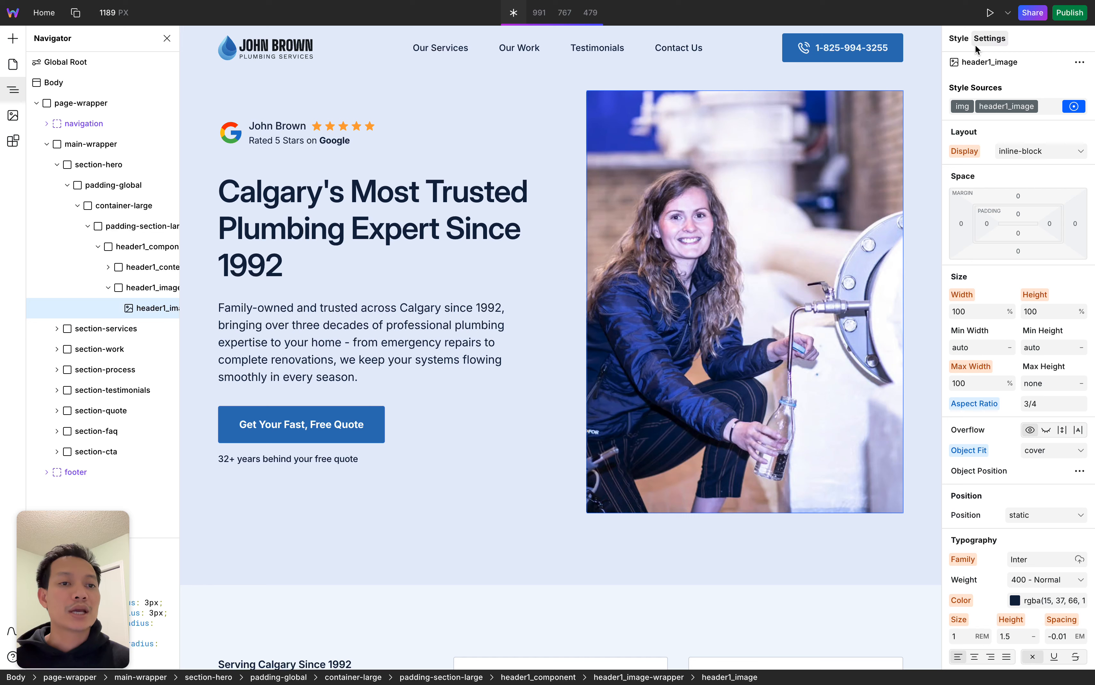
Open the header image's settings and view the images available as its source without replacing it.
click(1001, 41)
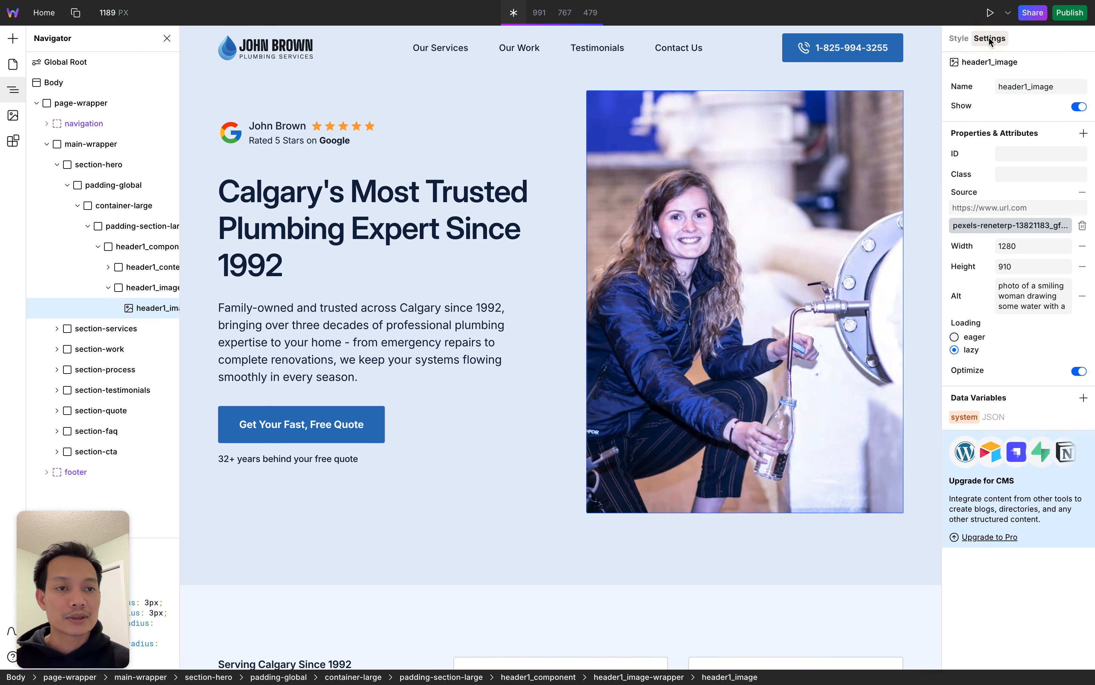
click(980, 226)
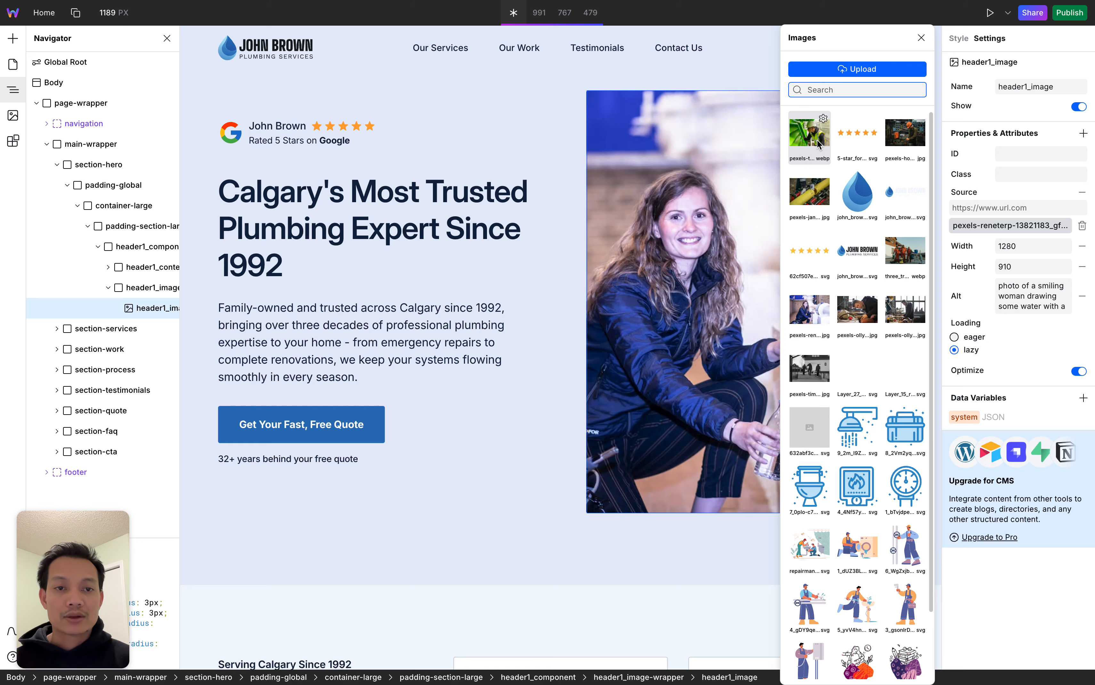
click(920, 40)
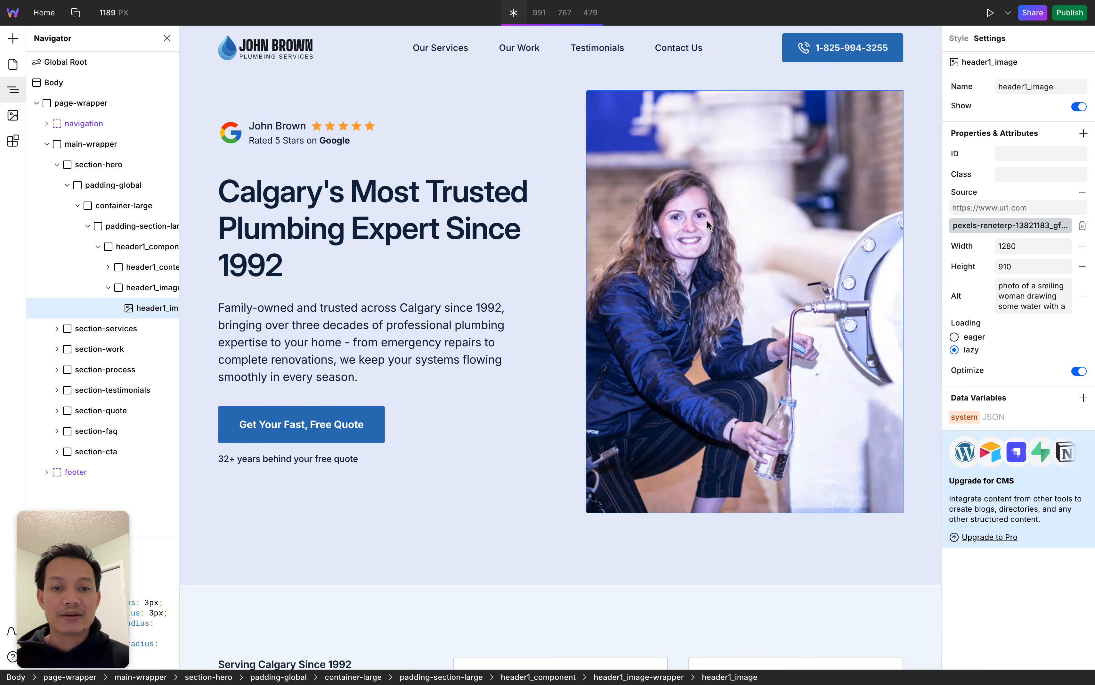
Examine the header image's lazy loading option and its alt text.
click(1025, 606)
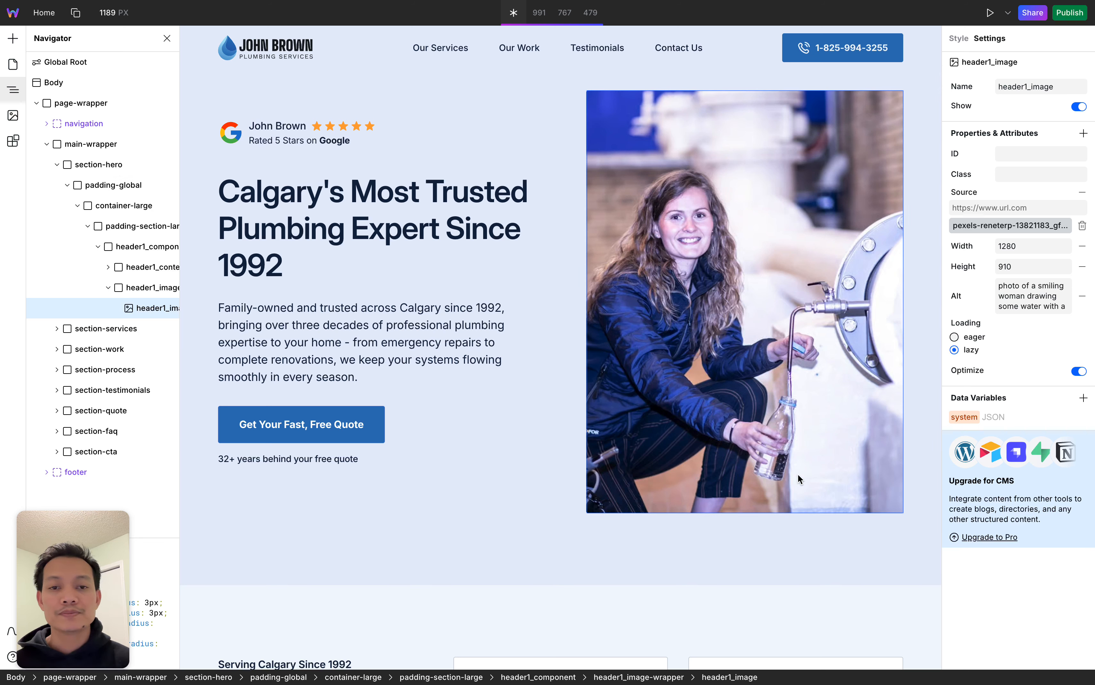
click(955, 350)
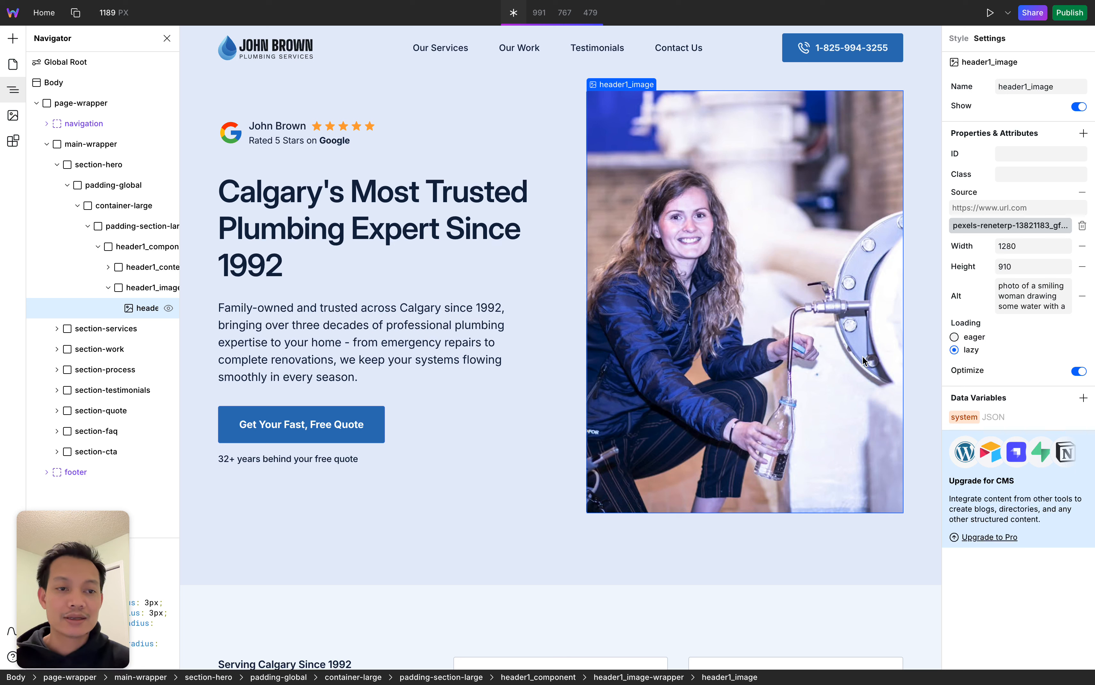
click(1022, 298)
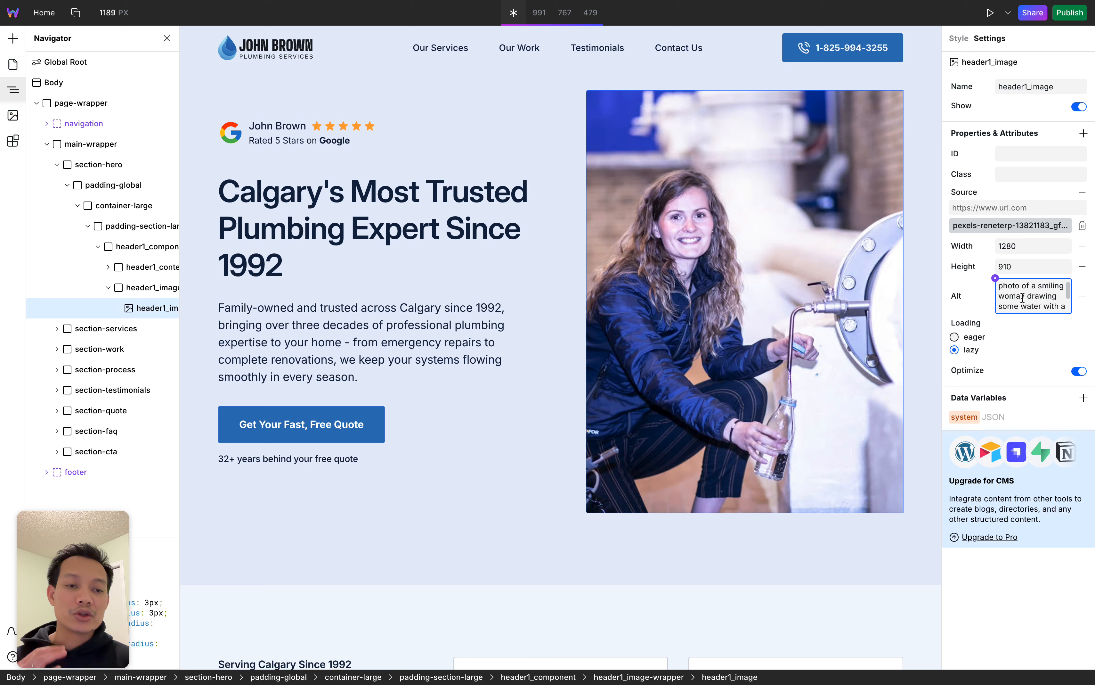
click(1034, 307)
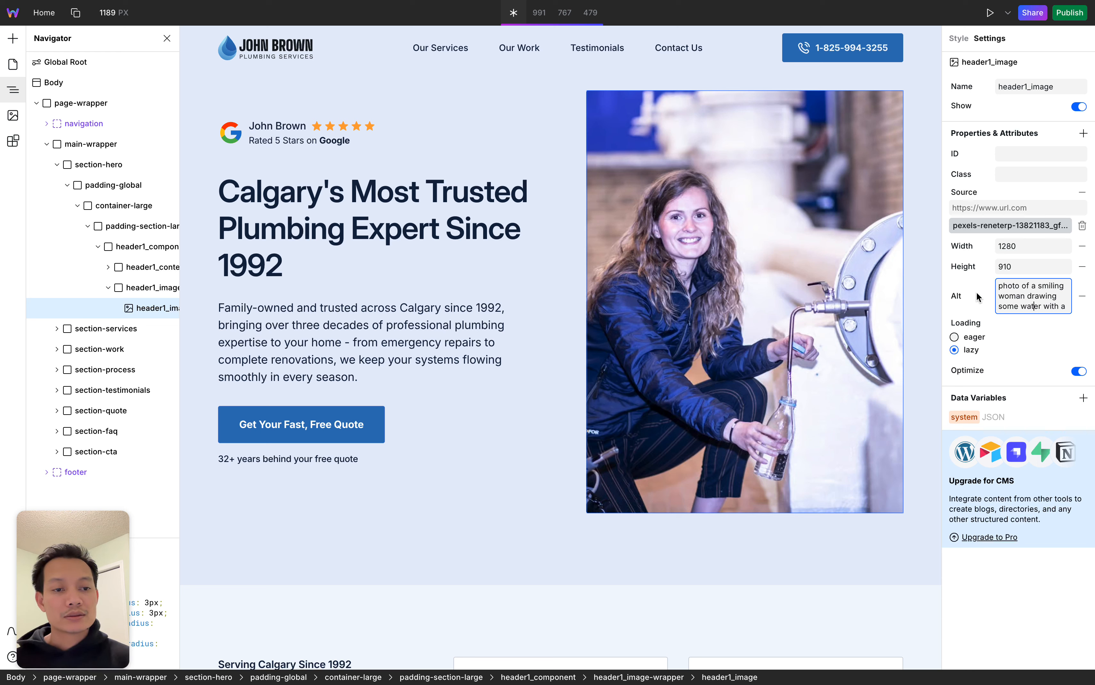
mouse_move(958, 299)
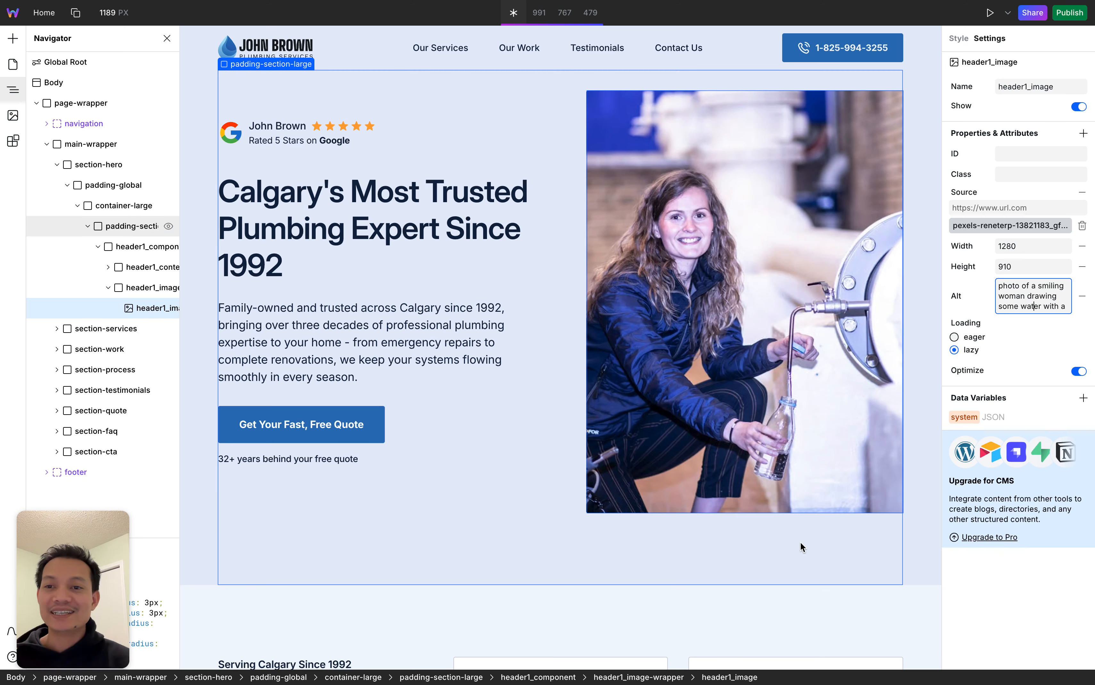
Inspect the style and settings of the Google icon embed and its parent link in the hero's review block.
click(242, 141)
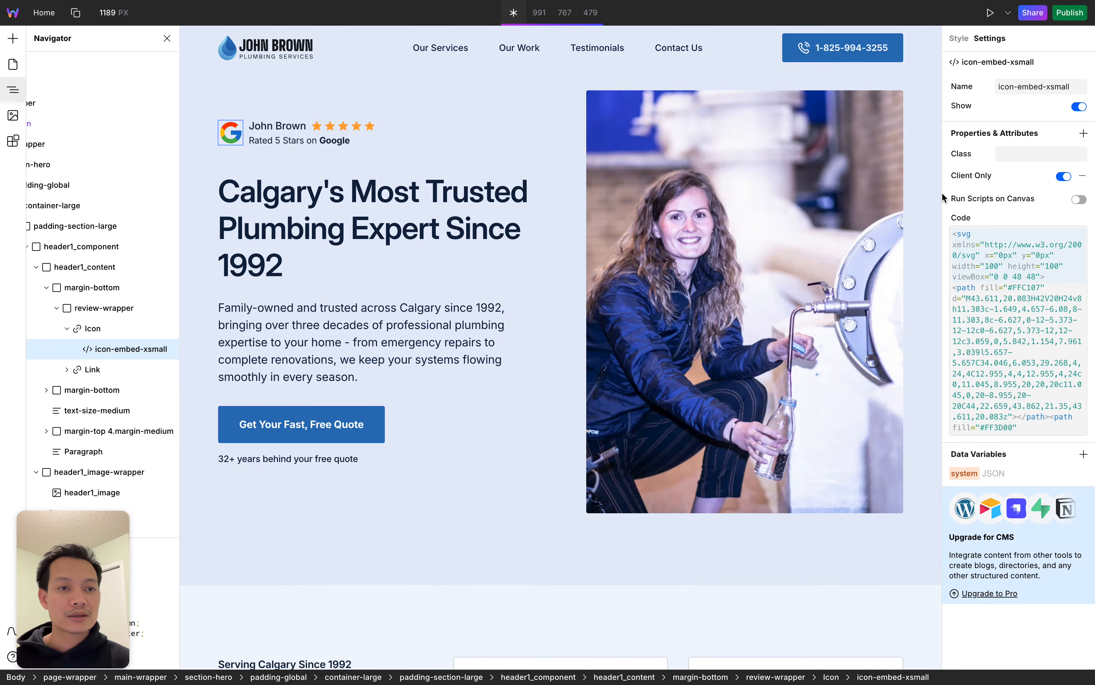
click(958, 37)
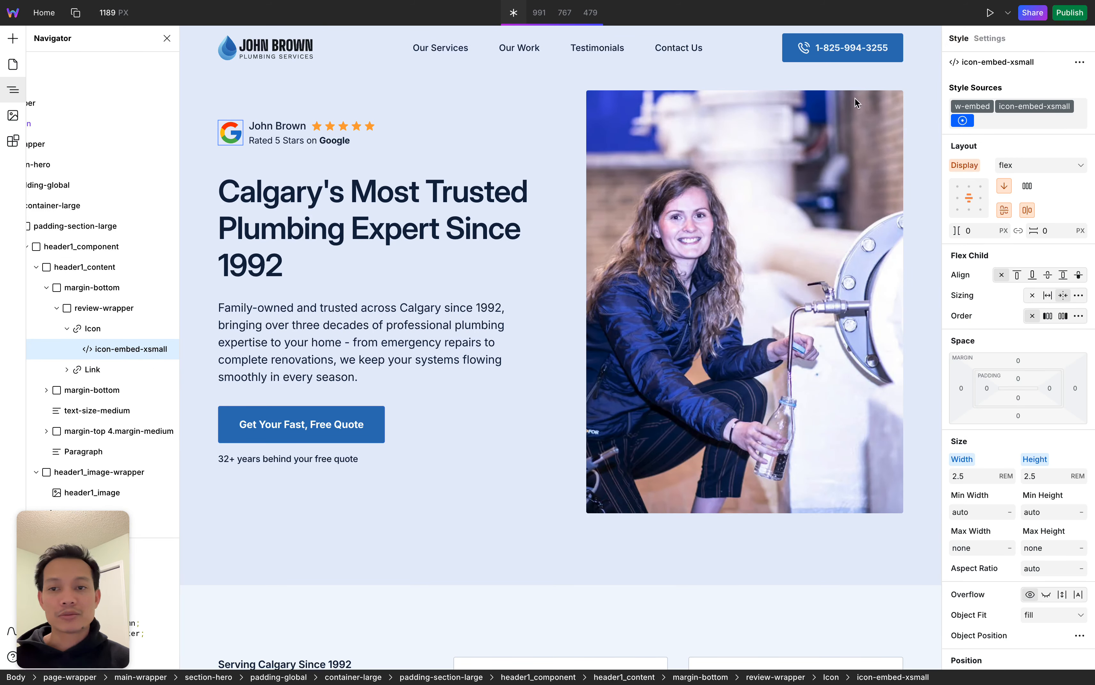
click(93, 328)
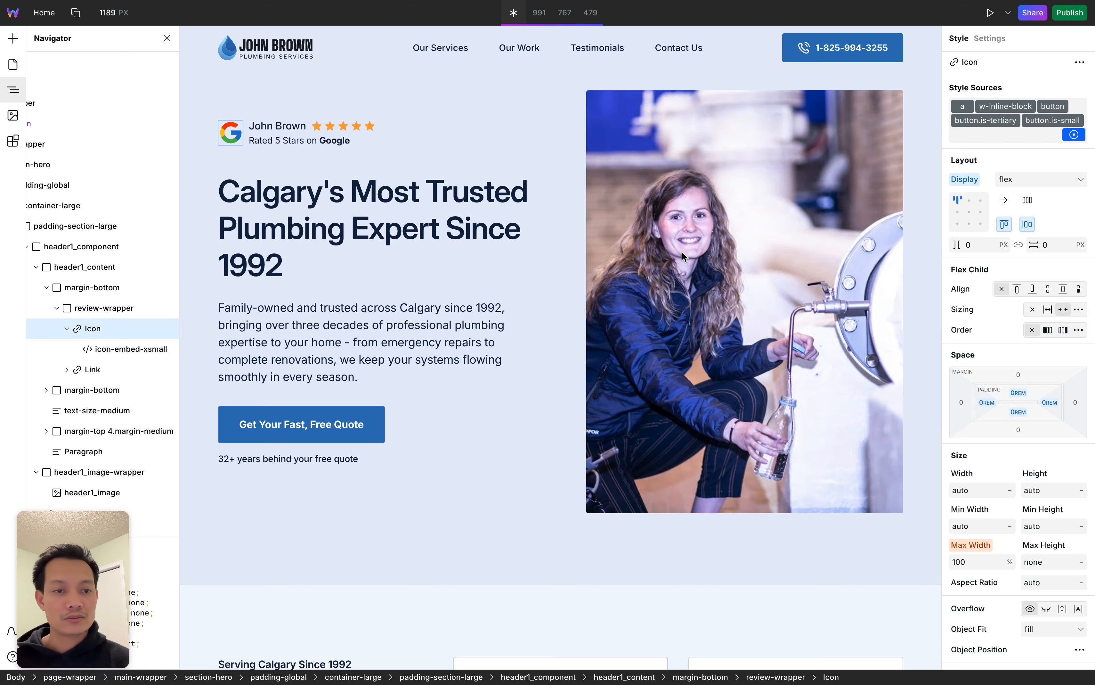
click(989, 39)
click(966, 39)
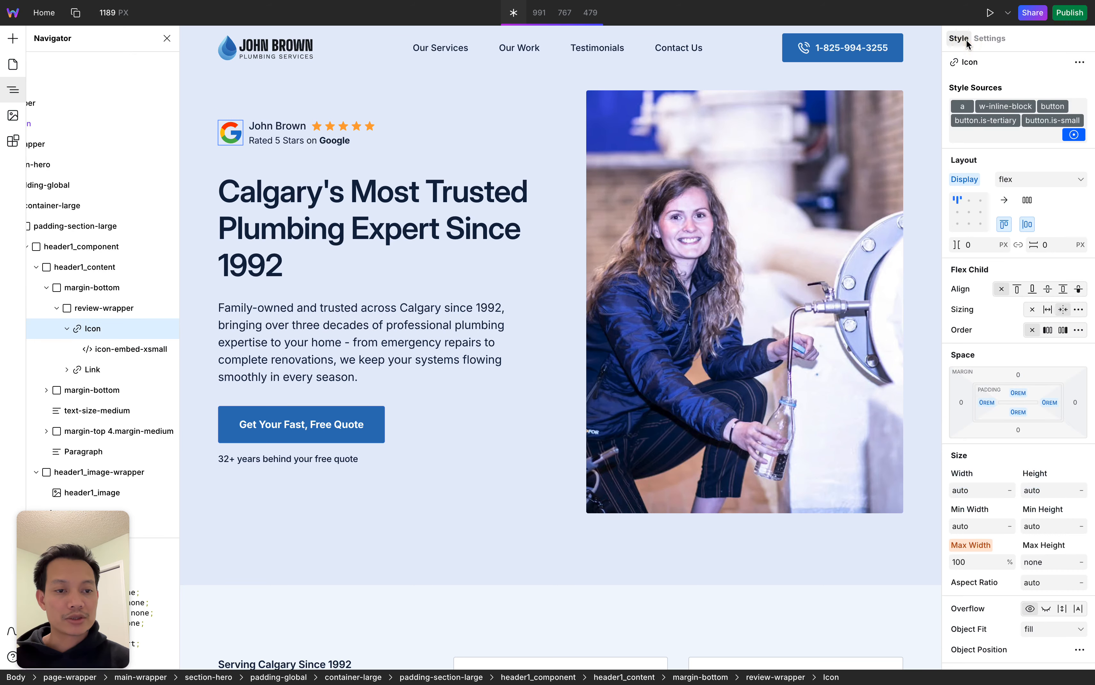
Select the Emergency Plumbing card's illustration in Our Services and open its alt text for editing.
scroll(750, 346, down, 10)
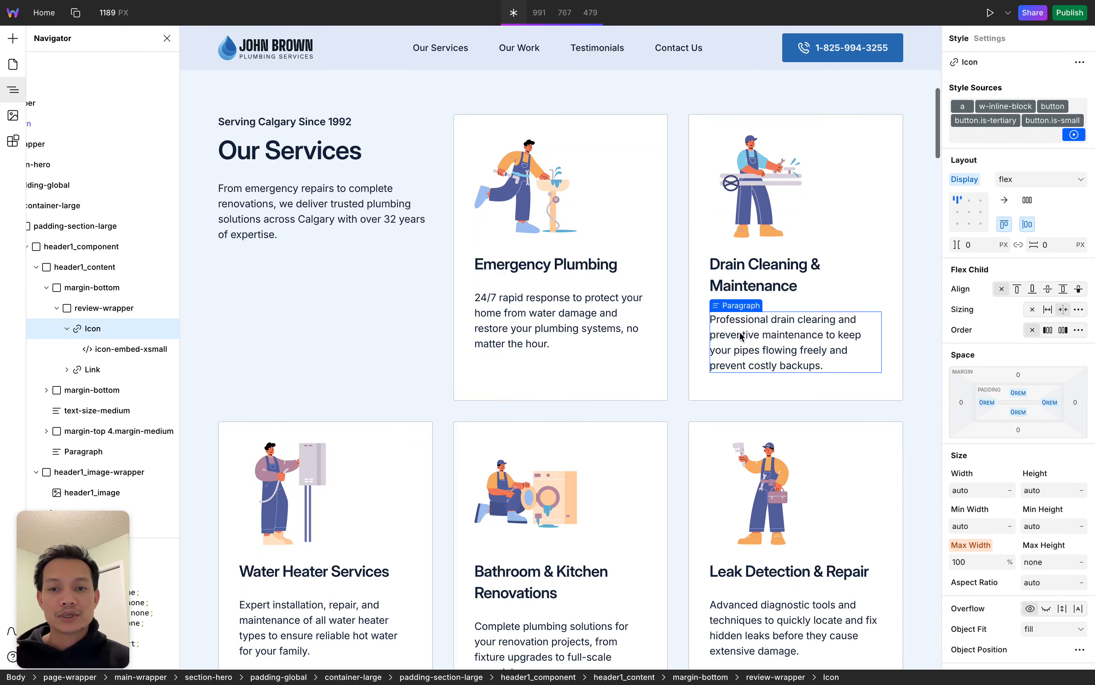
click(559, 183)
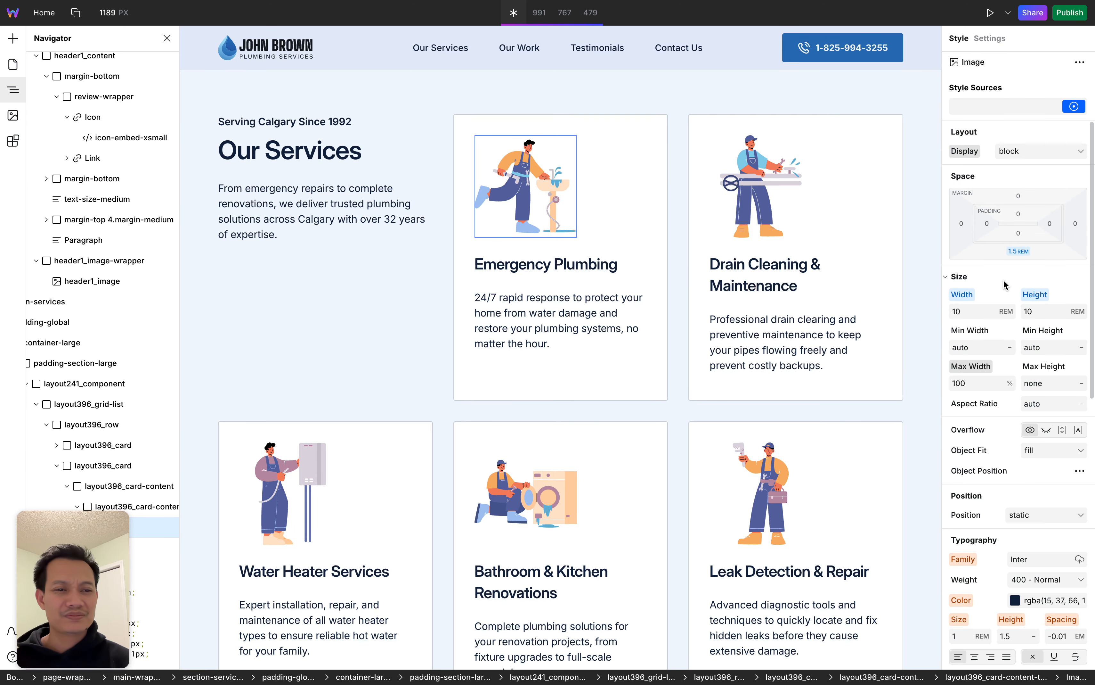
click(990, 39)
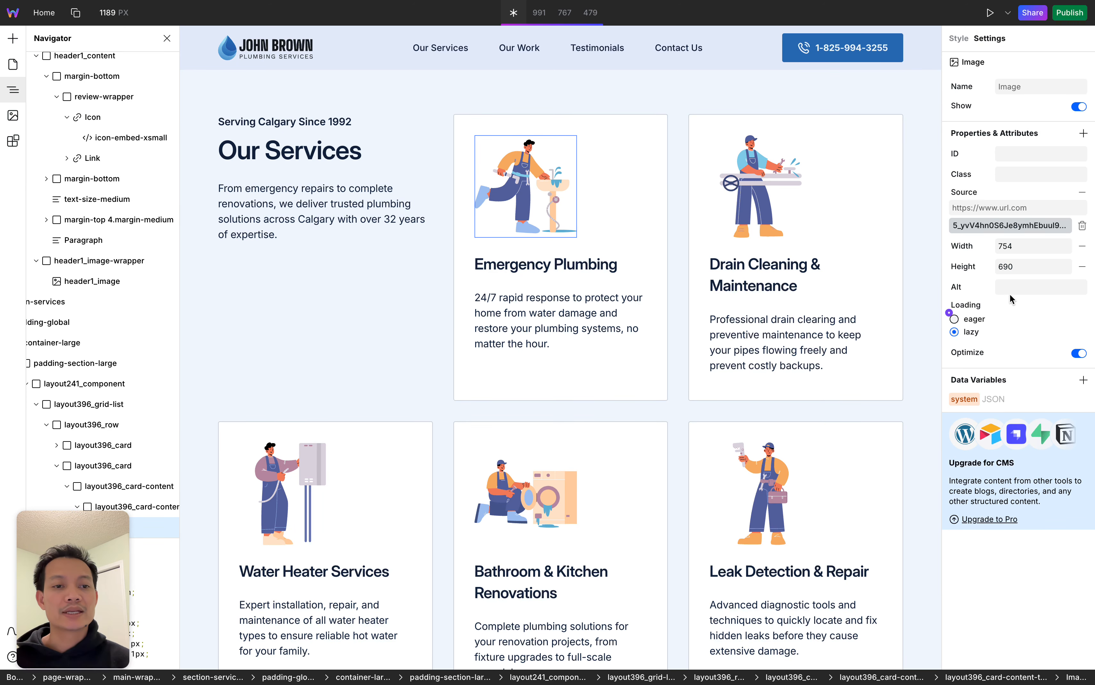
click(1019, 288)
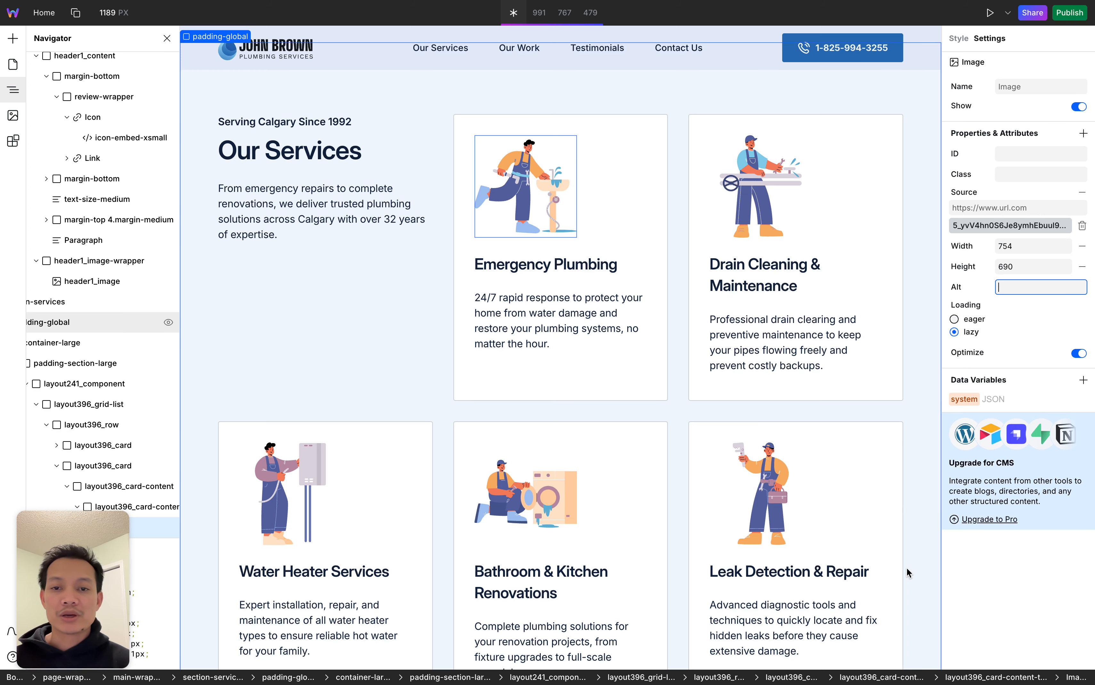
Review the Home page images from the hero and Our Services cards through the Real Calgary plumbing results section.
scroll(751, 385, up, 10)
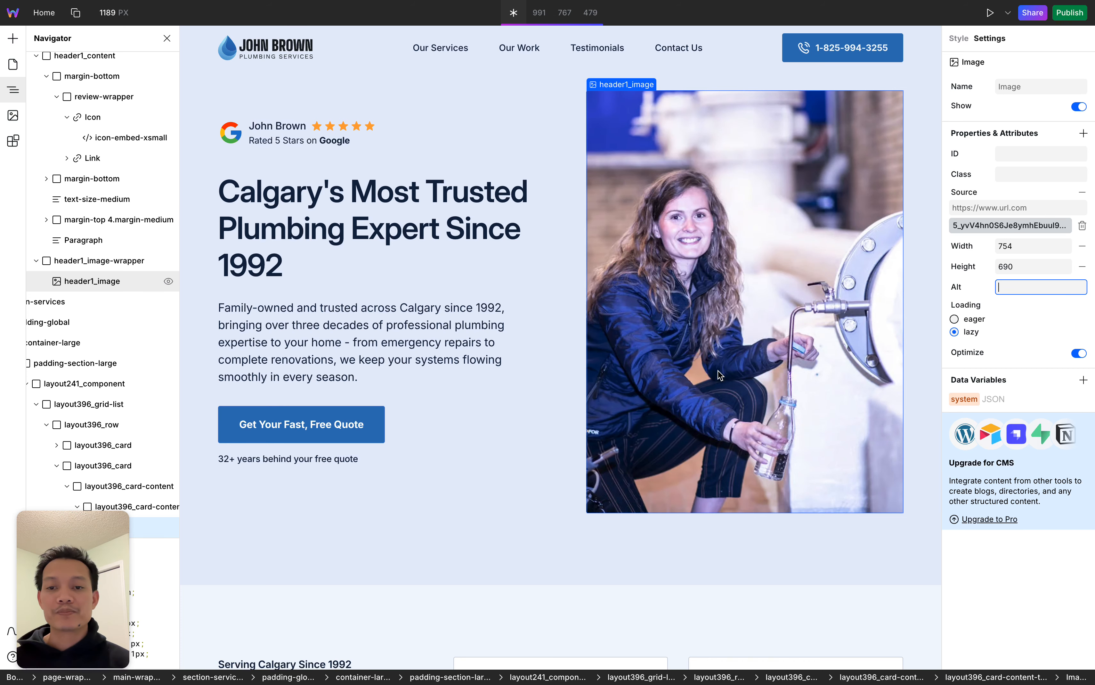
scroll(718, 370, down, 5)
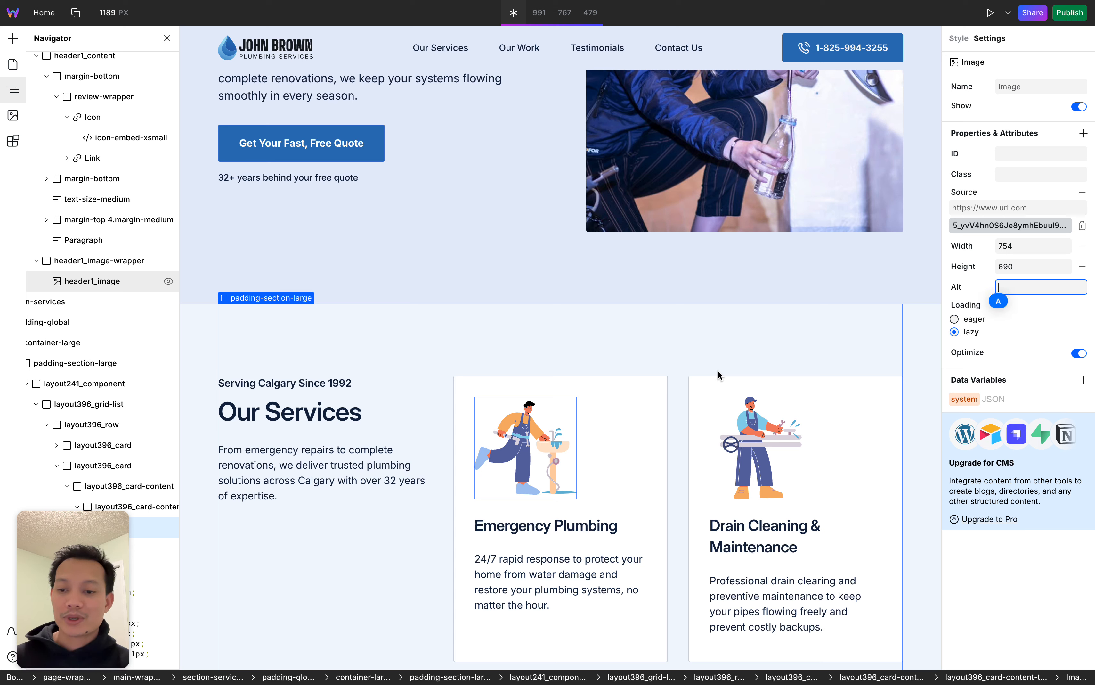
click(920, 589)
scroll(696, 569, down, 2)
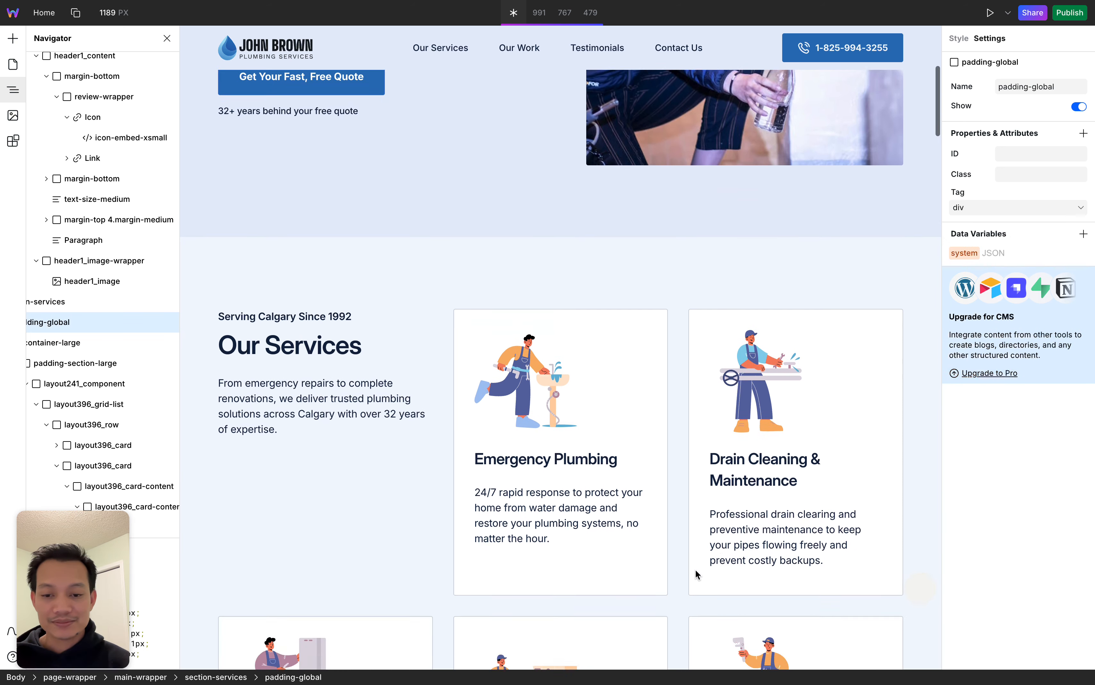
scroll(696, 569, down, 10)
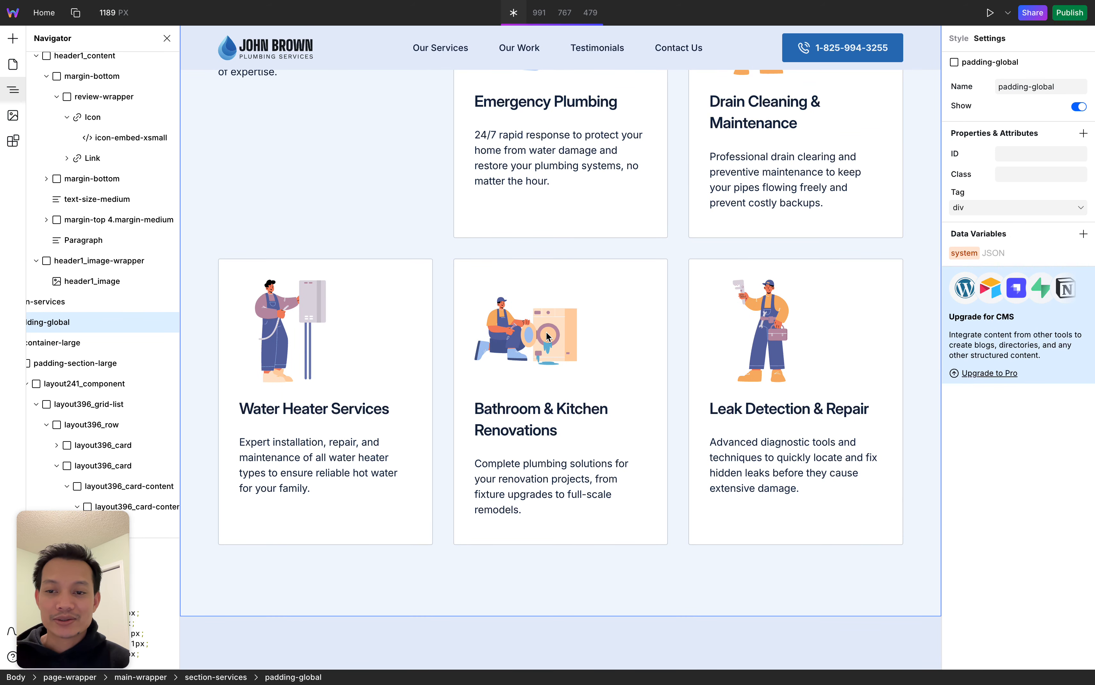
click(598, 318)
scroll(599, 321, up, 7)
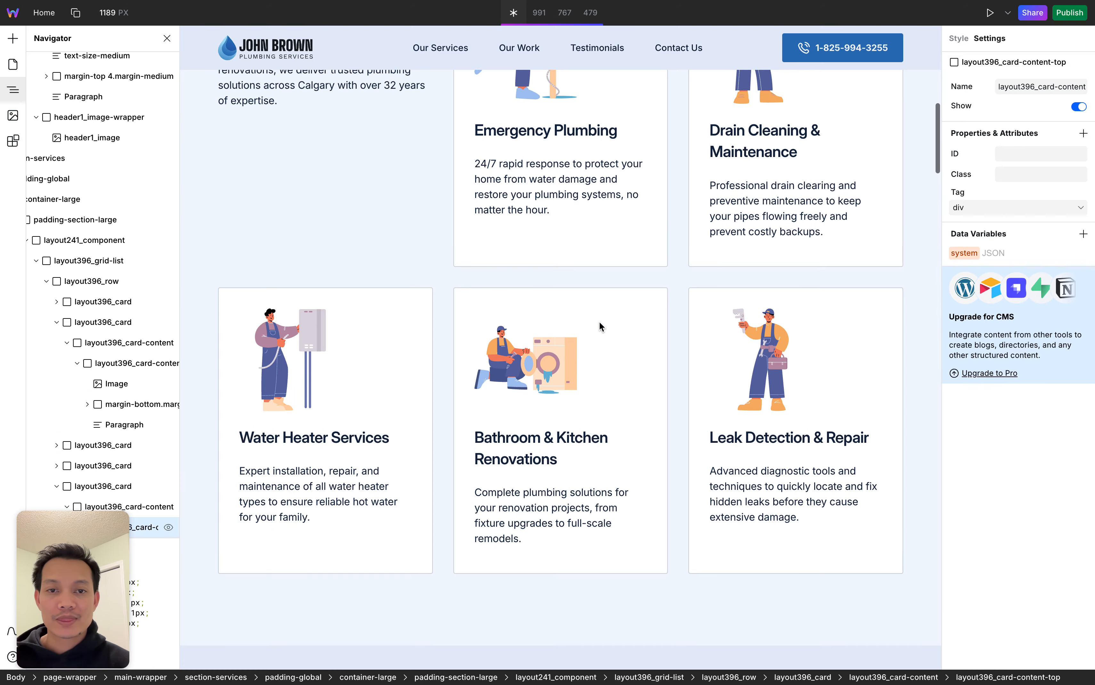
scroll(598, 321, down, 20)
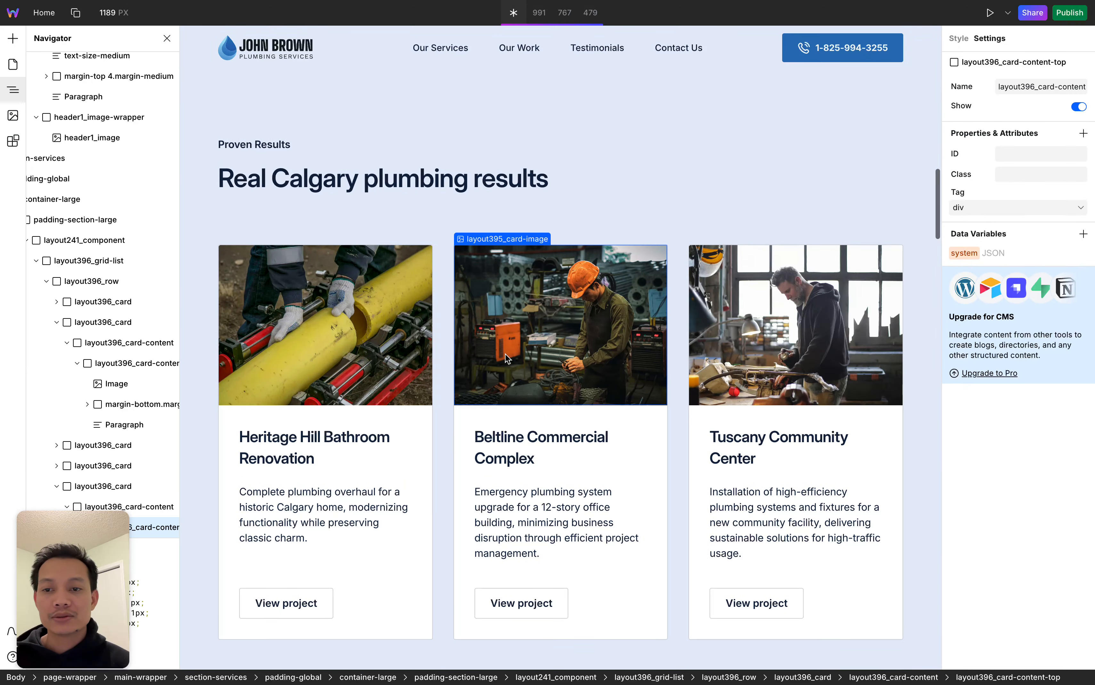
Inspect the Heritage Hill Bathroom Renovation card image's style properties and its source in the image library.
click(332, 306)
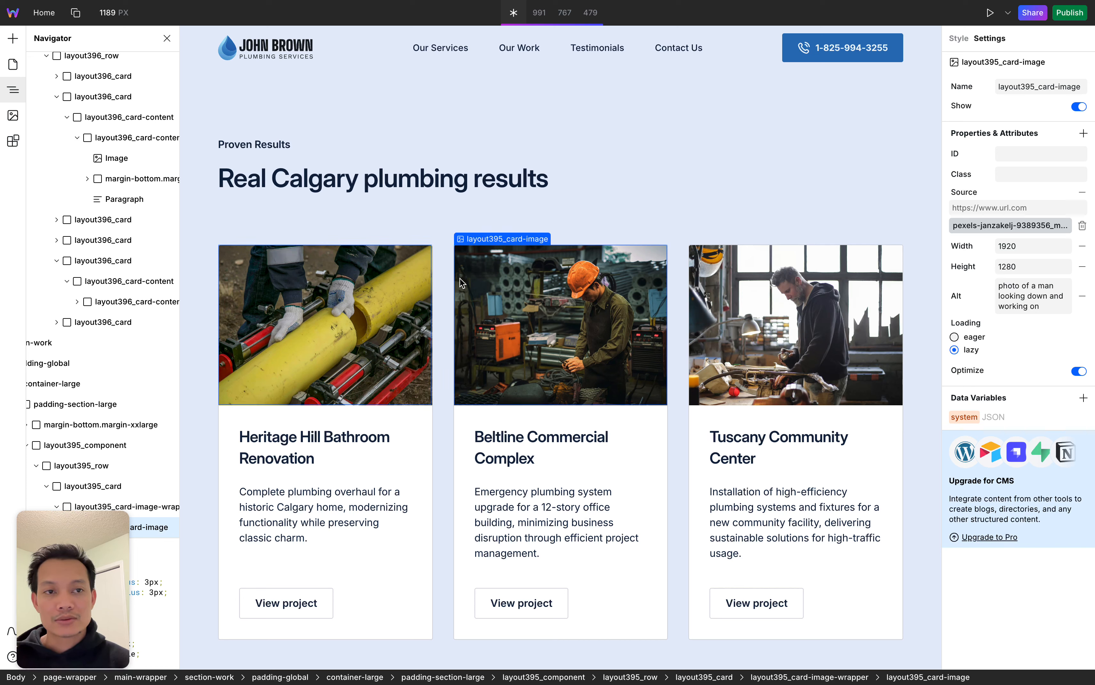
click(958, 40)
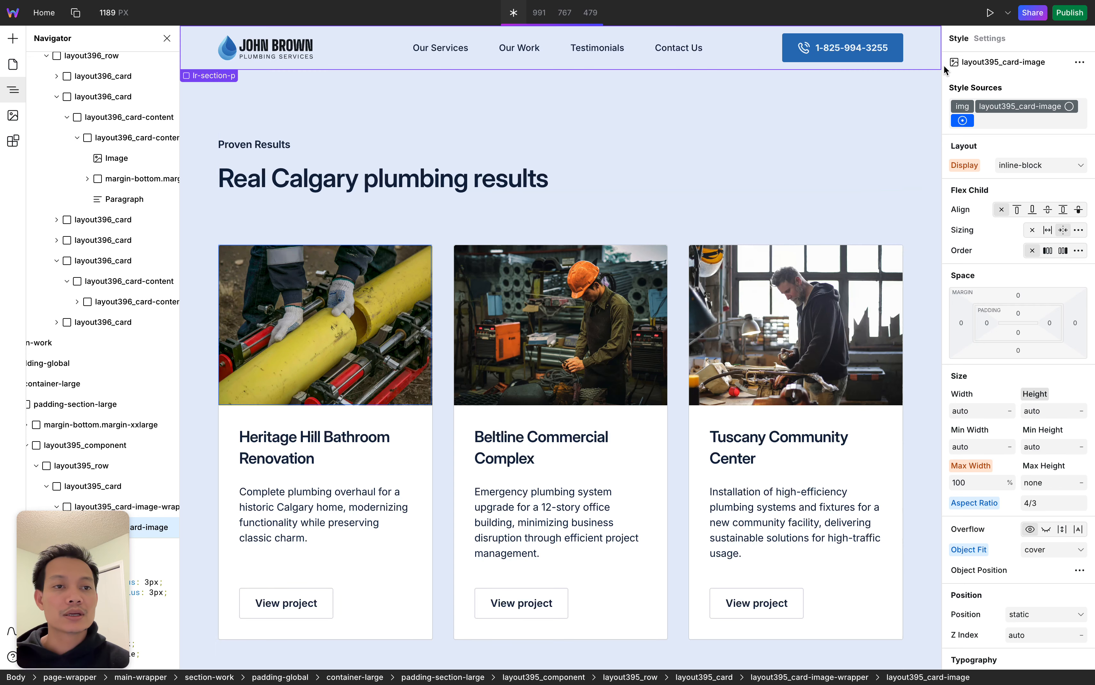
click(983, 39)
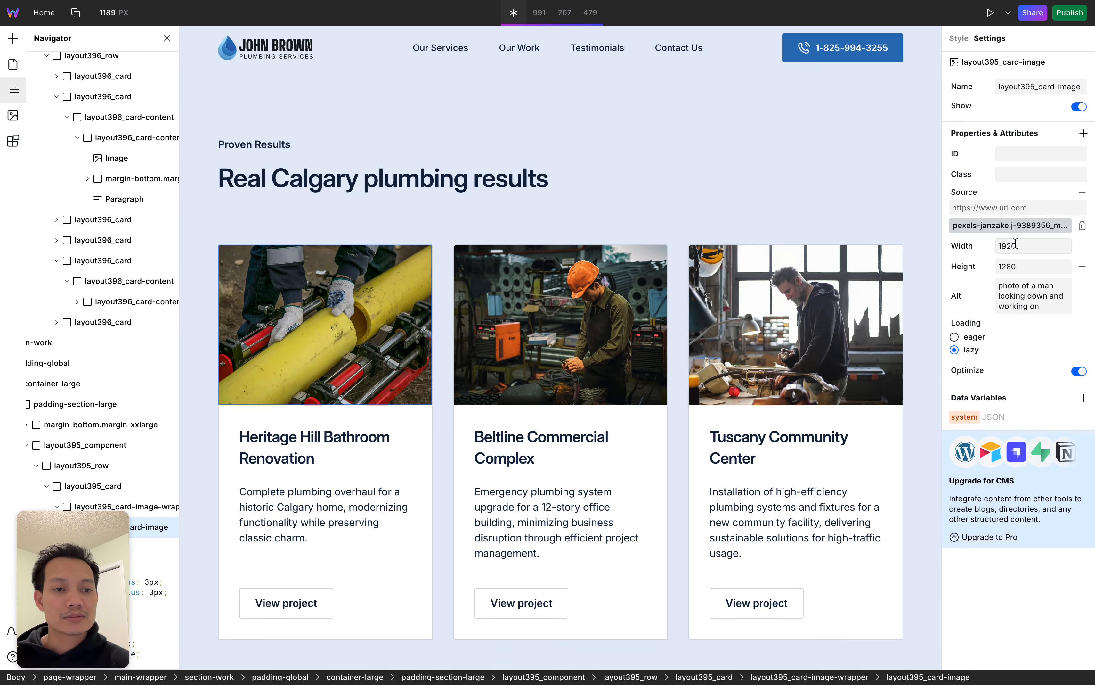
click(1021, 224)
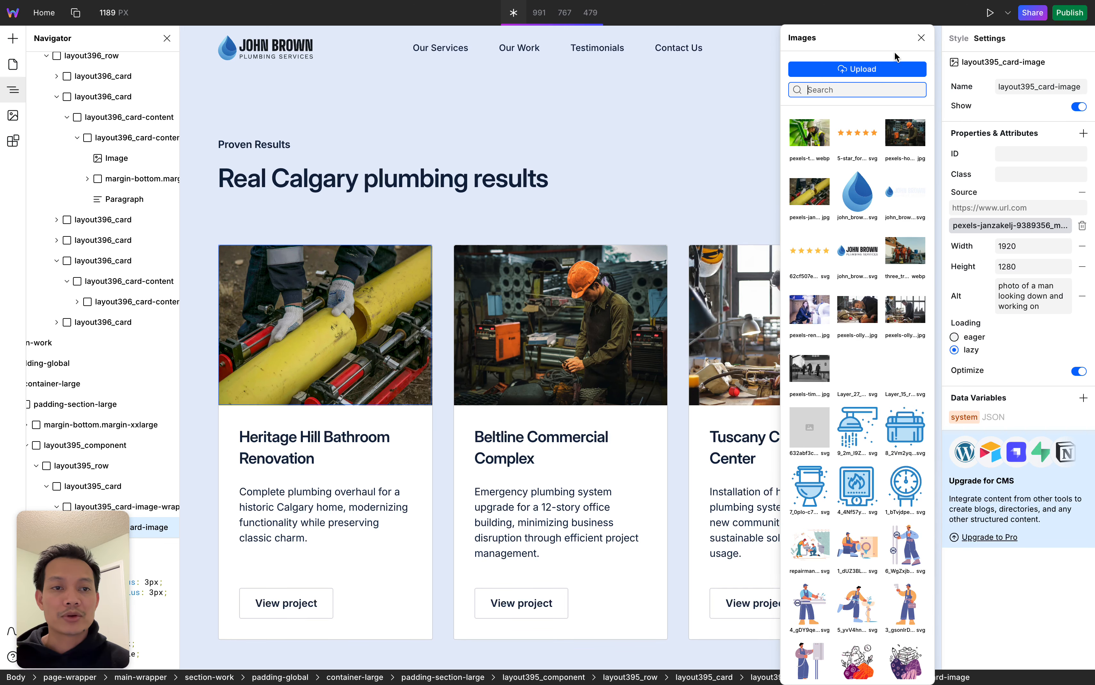
click(920, 39)
Examine the alt text of the Heritage Hill card image, and check the Tuscany Community Center card image's settings.
click(1027, 299)
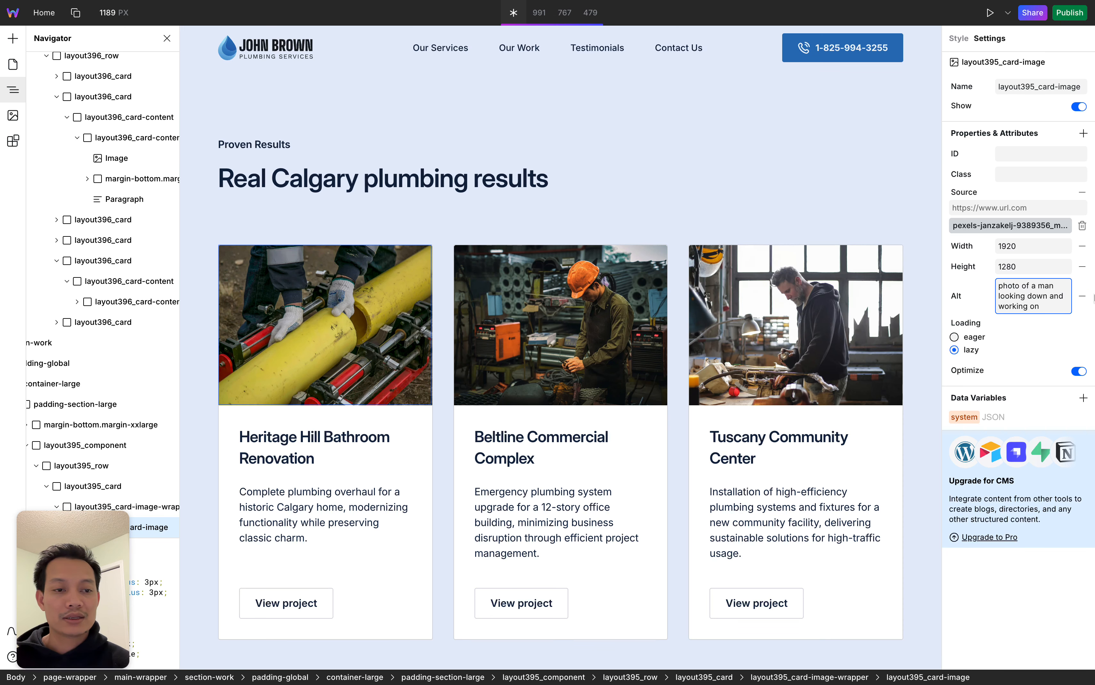
click(1042, 305)
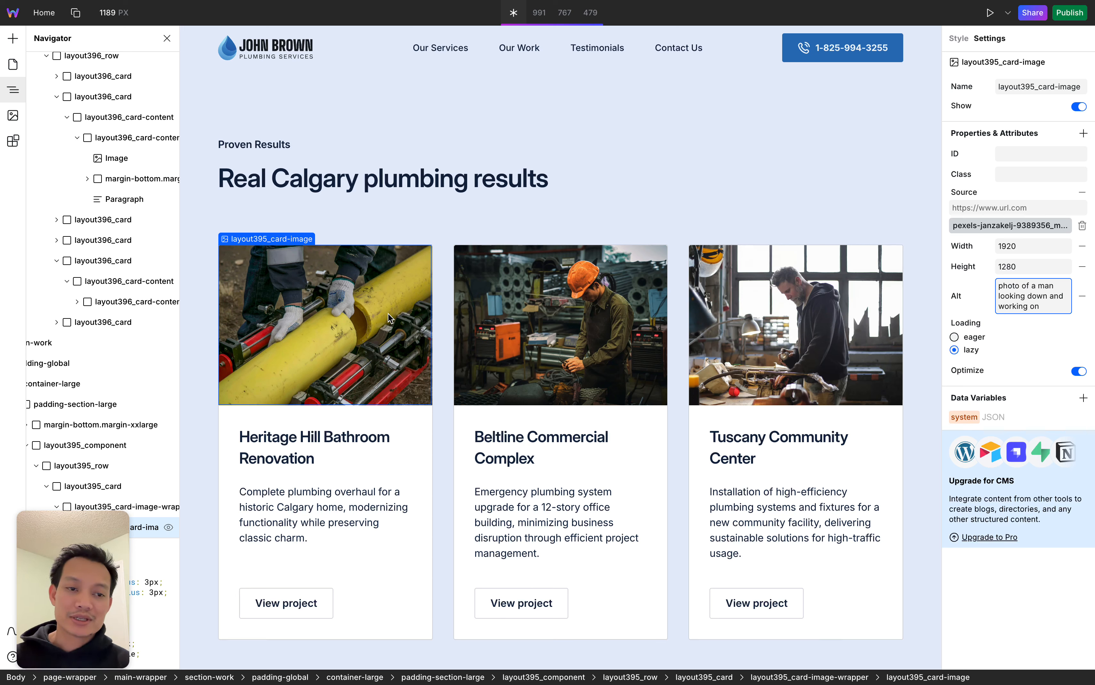
click(1031, 302)
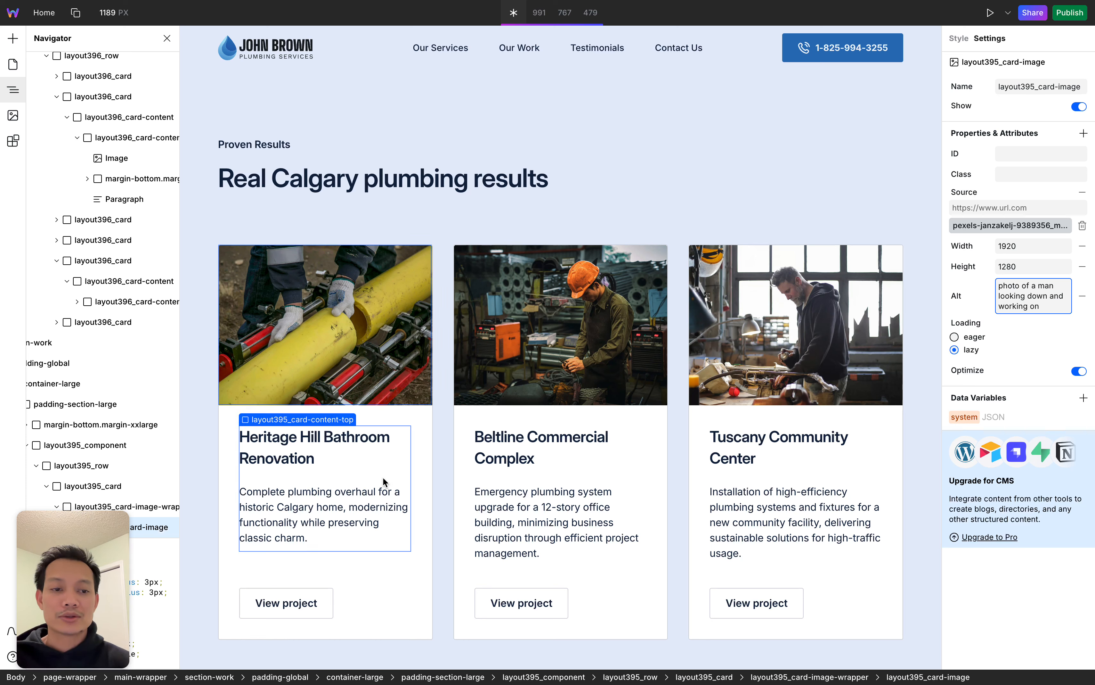
click(1040, 629)
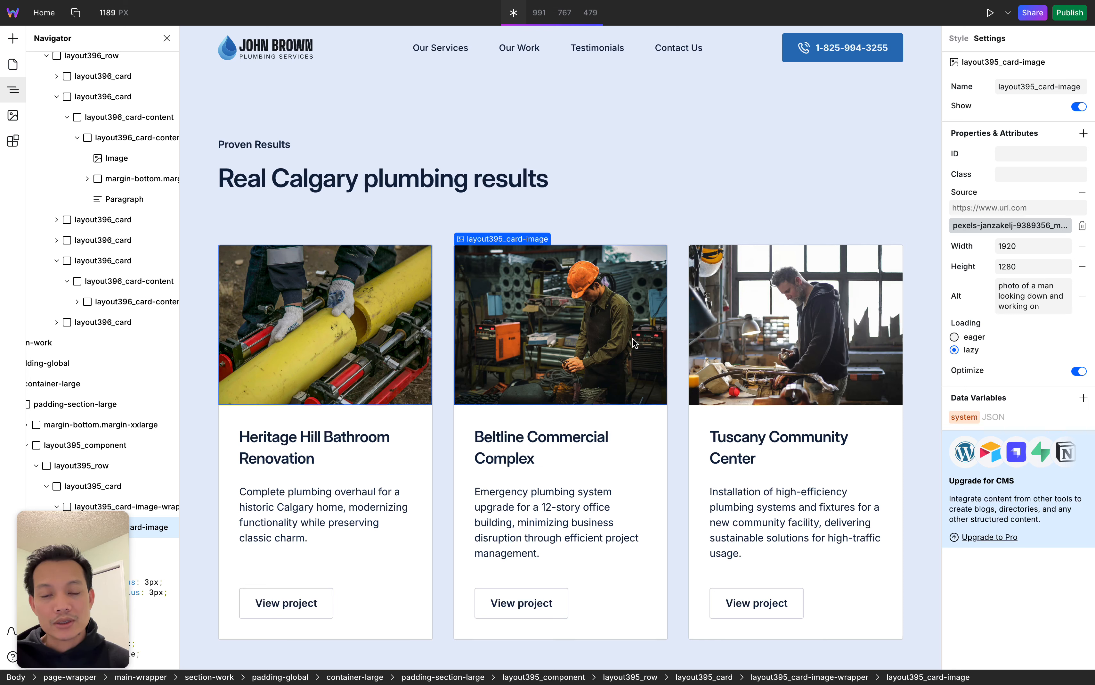
click(788, 316)
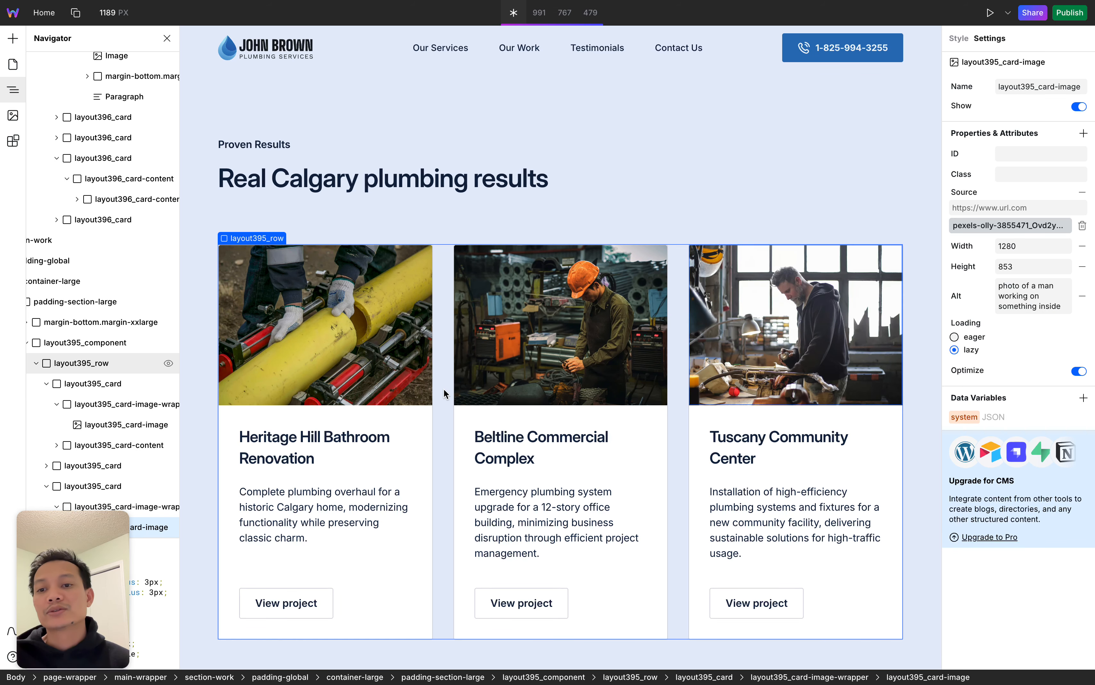
Show the dialog overlay belonging to the Heritage Hill card's View project button and look through its project images.
scroll(348, 423, down, 3)
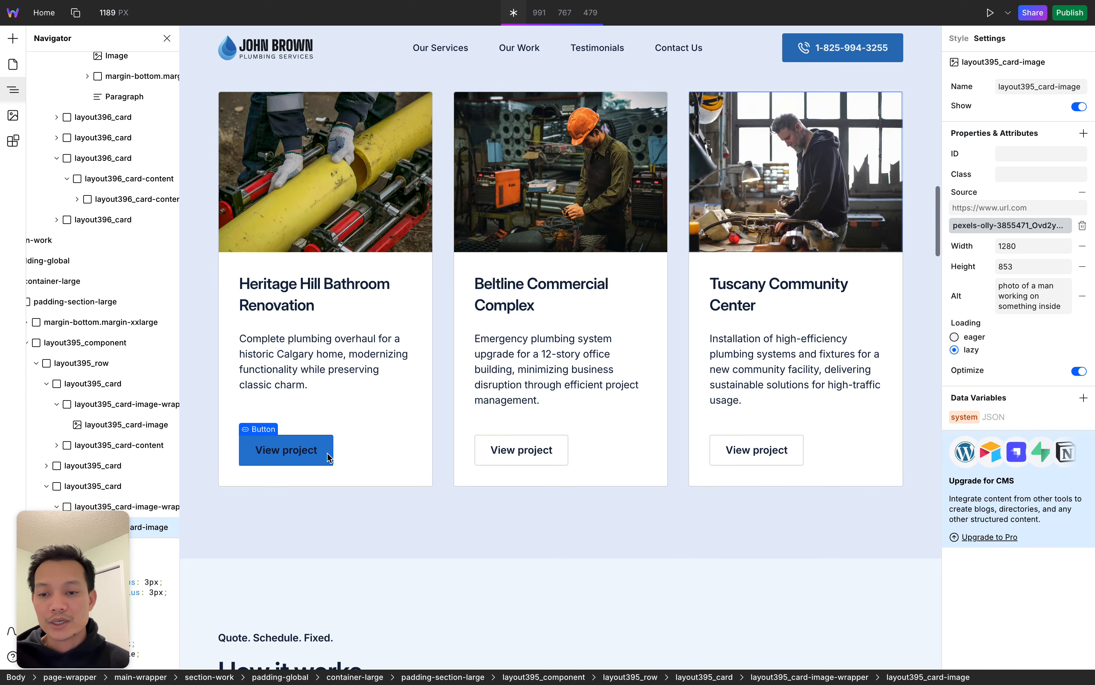
click(328, 456)
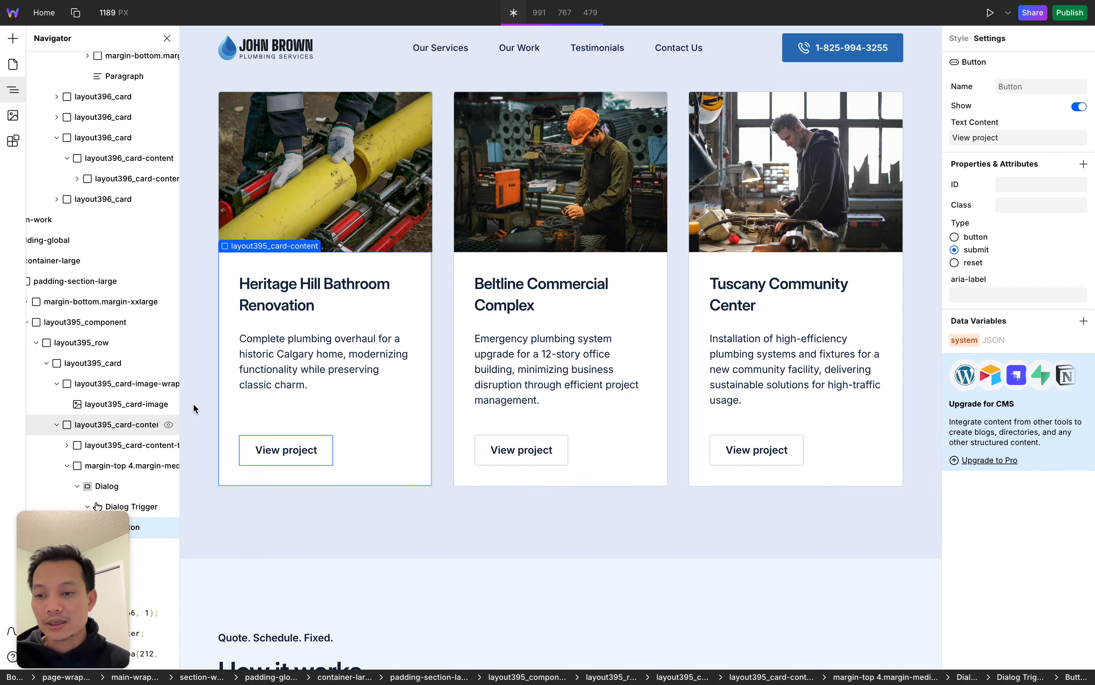
scroll(113, 380, down, 3)
scroll(113, 380, down, 5)
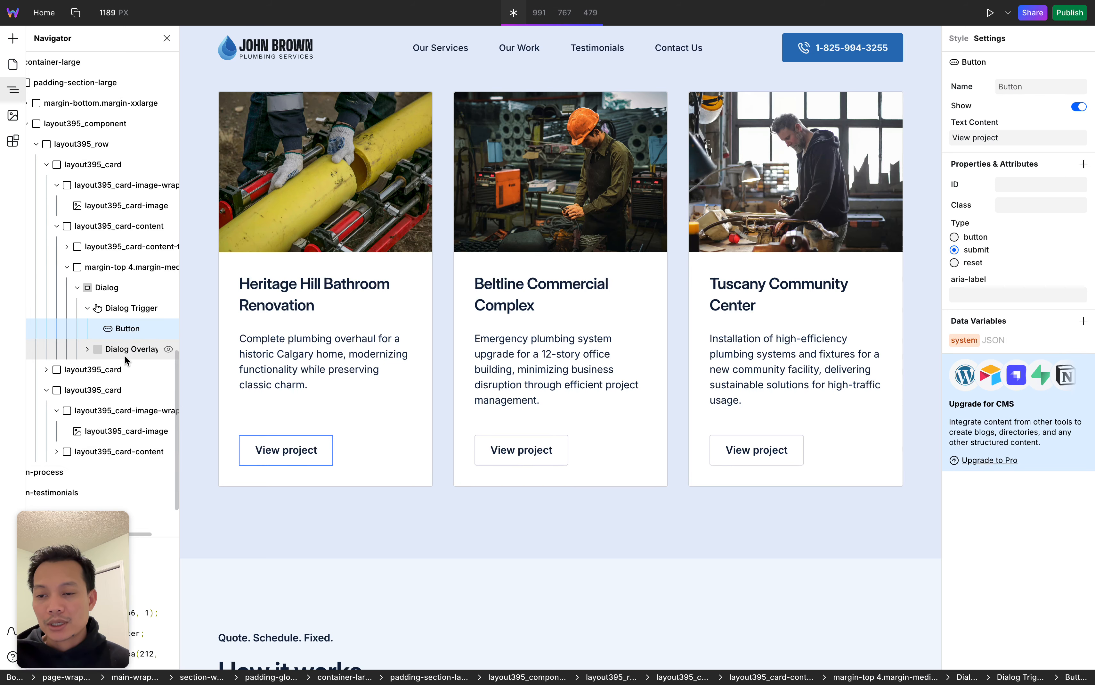
click(129, 353)
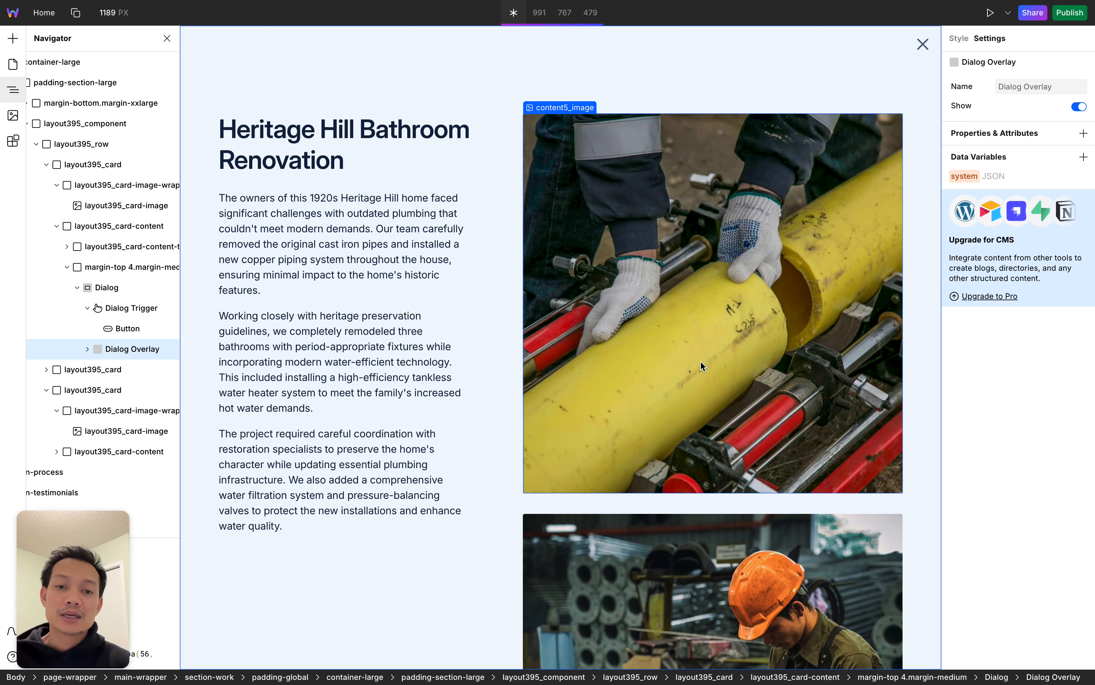
scroll(745, 307, down, 1)
scroll(745, 307, down, 15)
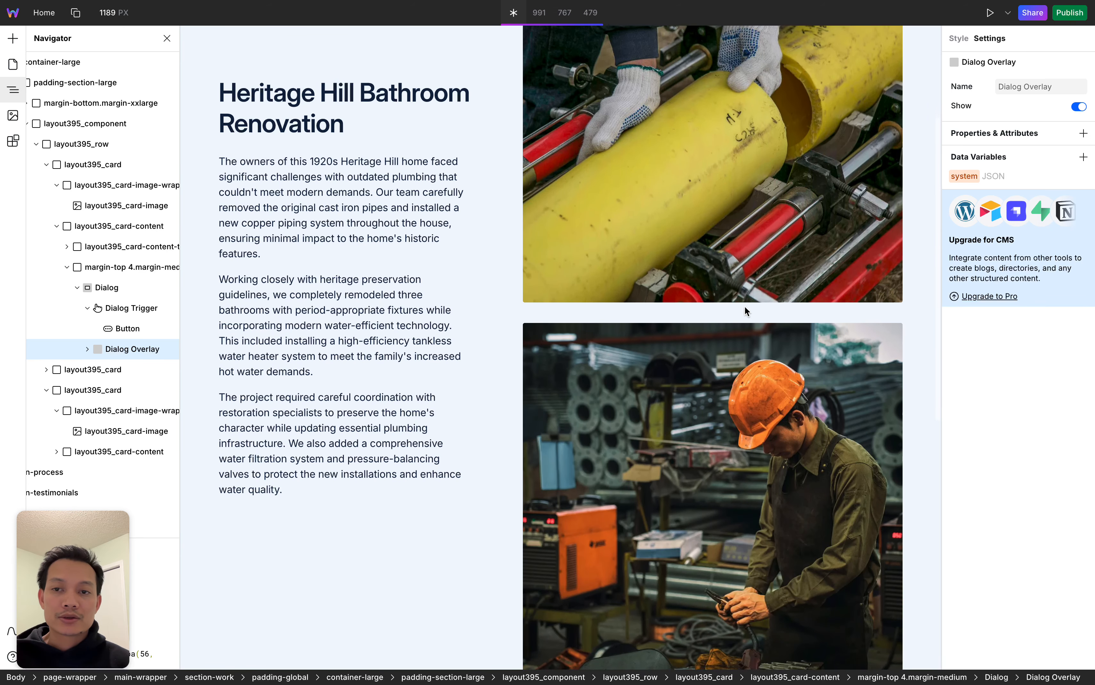
scroll(745, 309, down, 2)
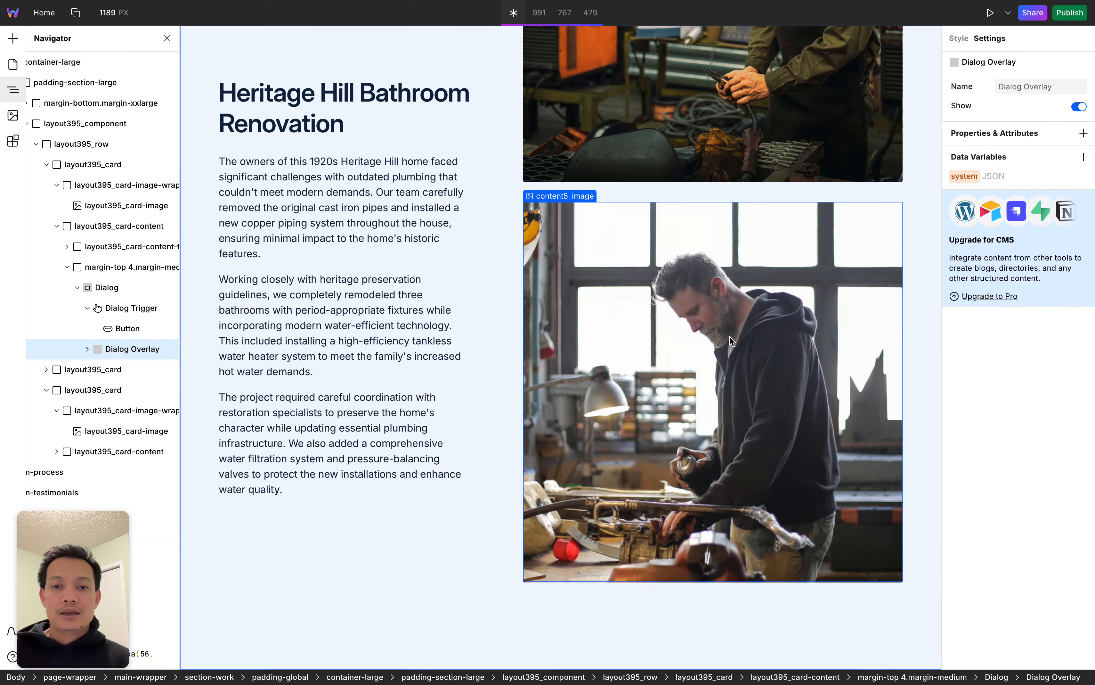
scroll(729, 336, down, 17)
scroll(678, 388, up, 5)
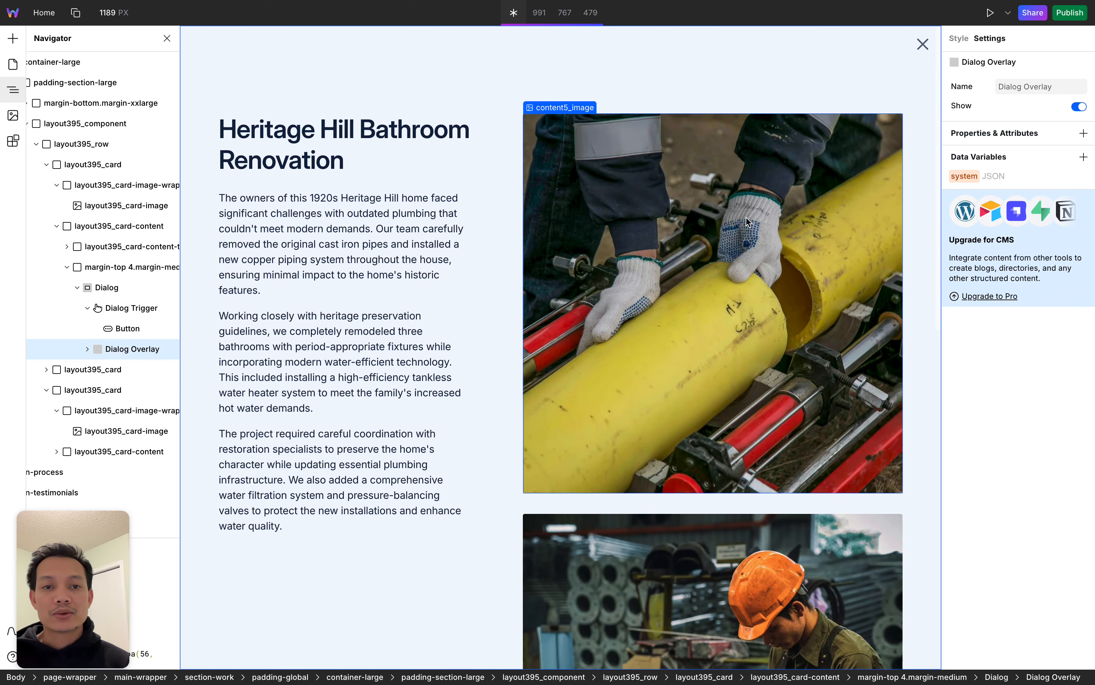
Check the settings of the Heritage Hill dialog's first two images and examine the orange-helmet worker photo's alt text.
click(735, 389)
scroll(735, 388, down, 7)
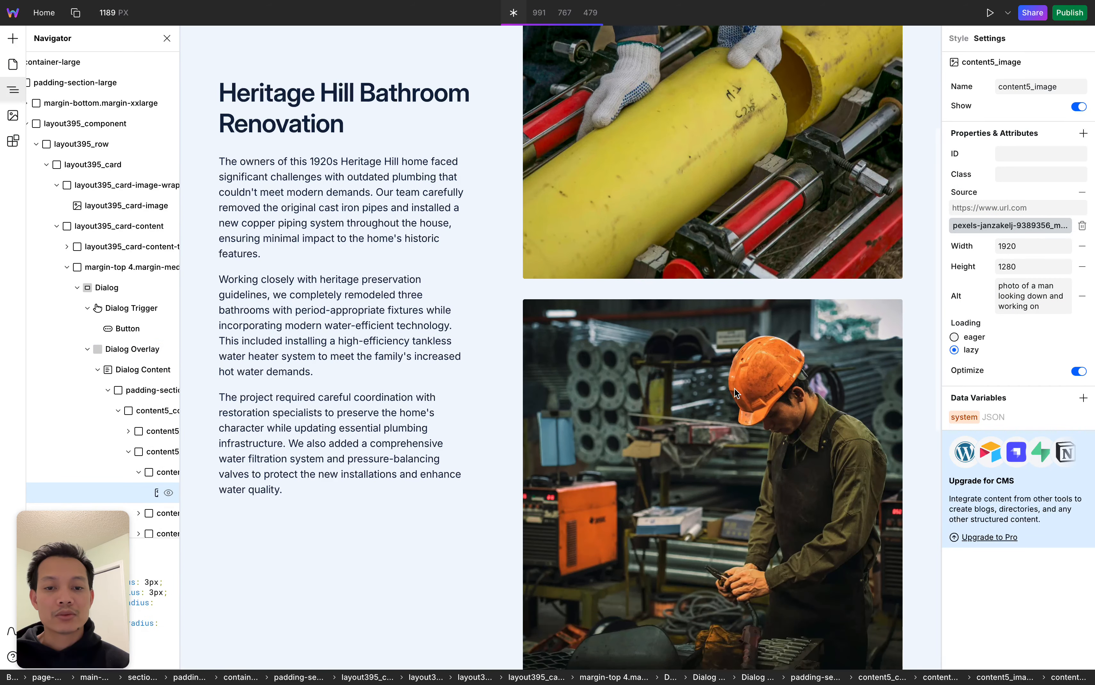
click(724, 361)
scroll(724, 361, up, 4)
scroll(723, 361, down, 5)
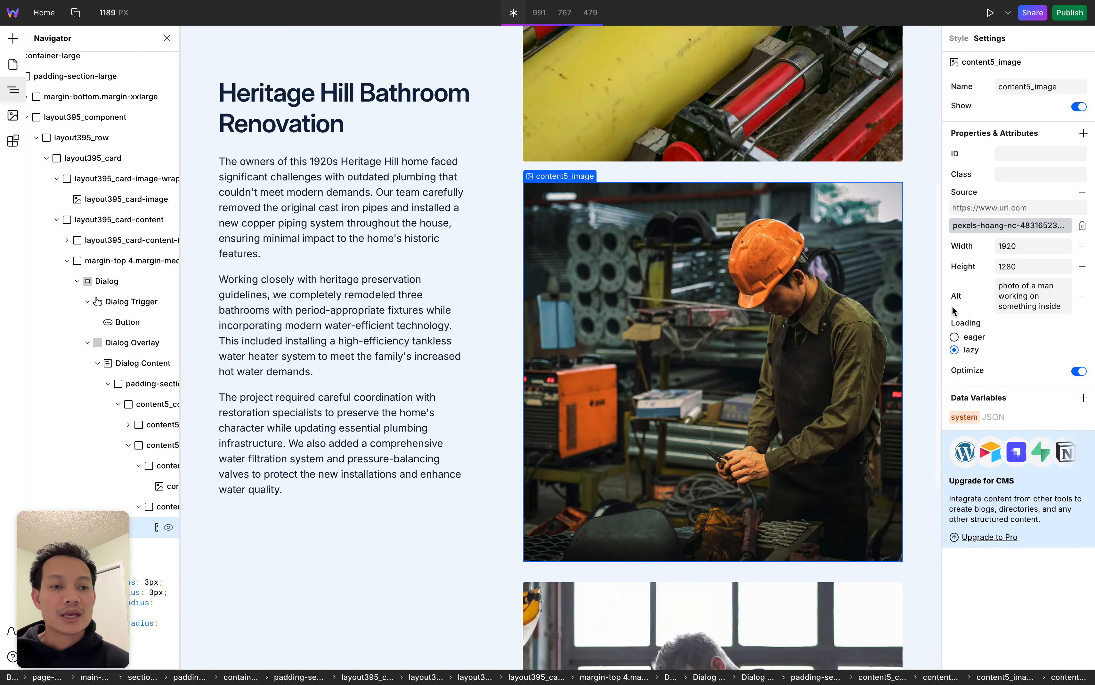
click(1009, 297)
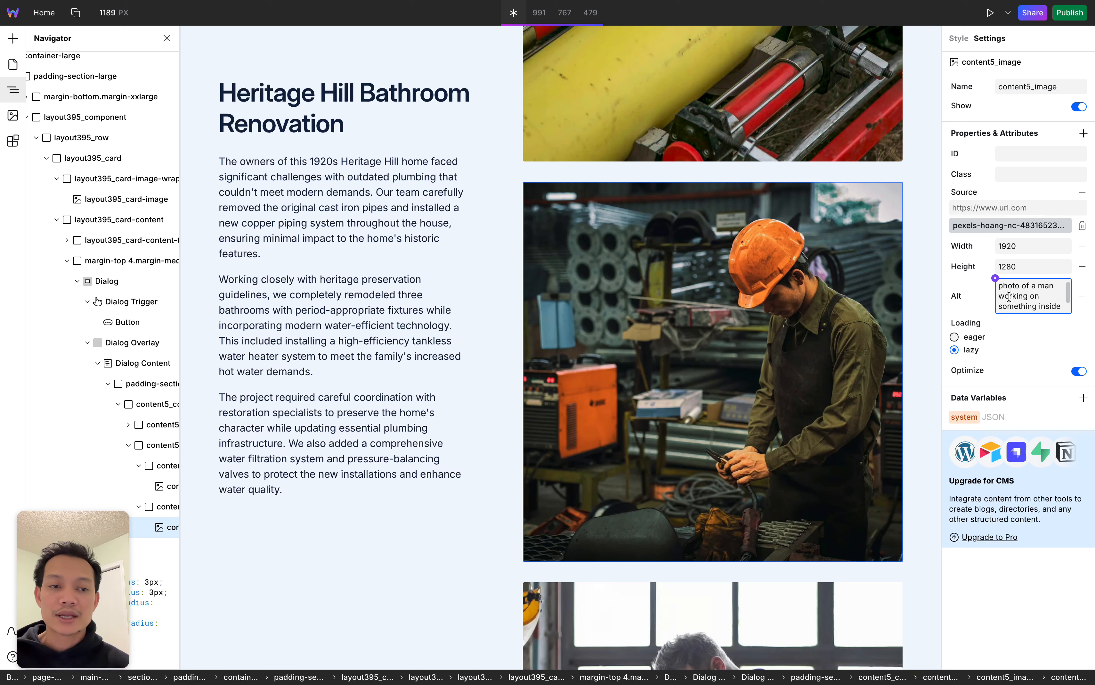
double_click(1052, 305)
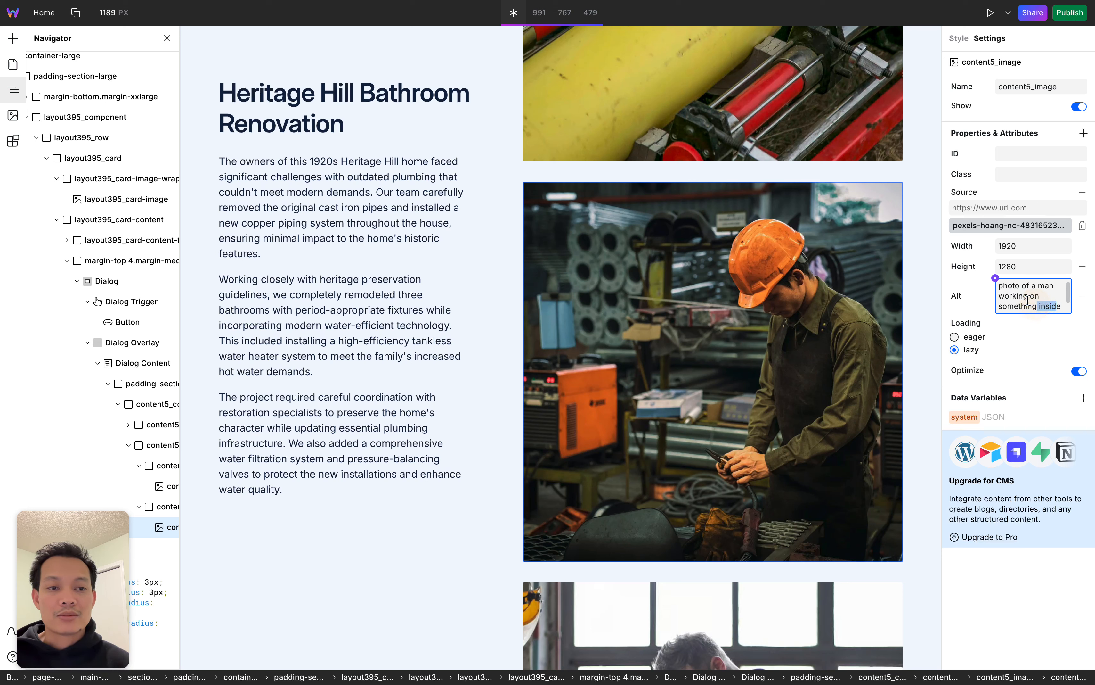
click(971, 284)
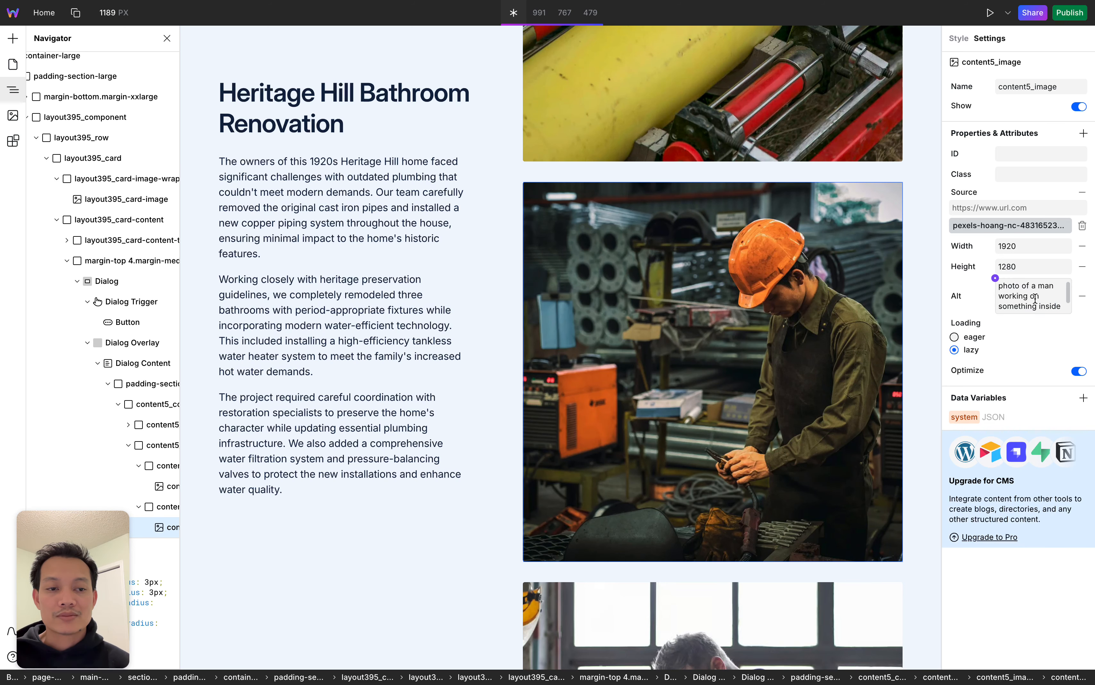
Select the Heritage Hill dialog's third image and examine its alt text and the explanation of the Alt property.
scroll(766, 272, down, 6)
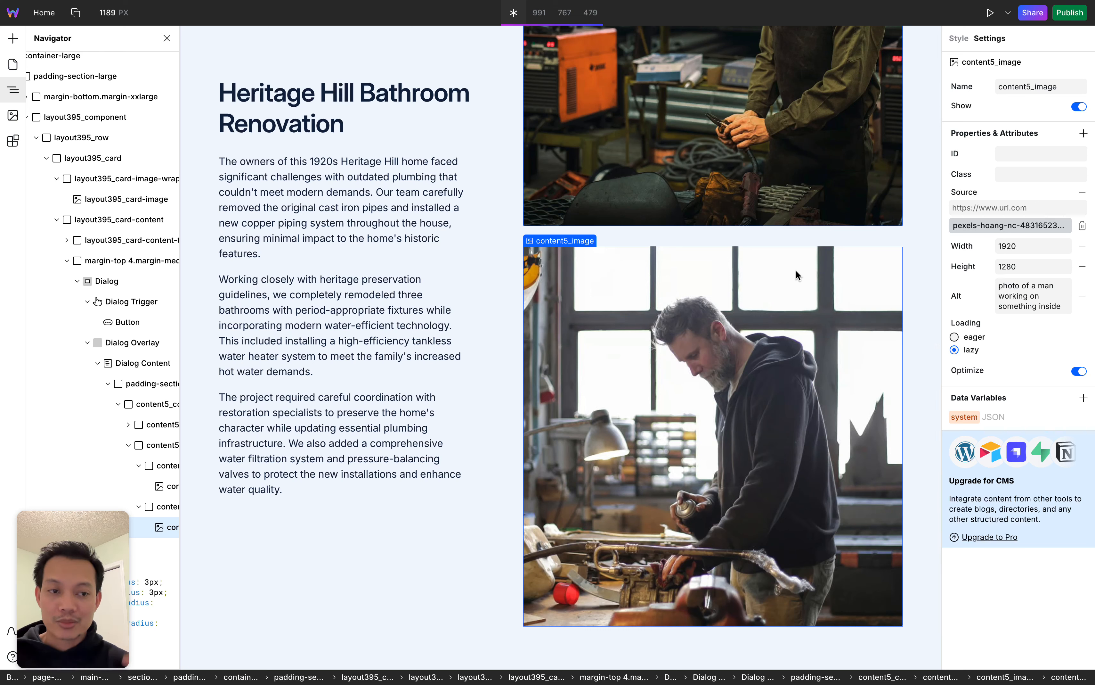
click(736, 427)
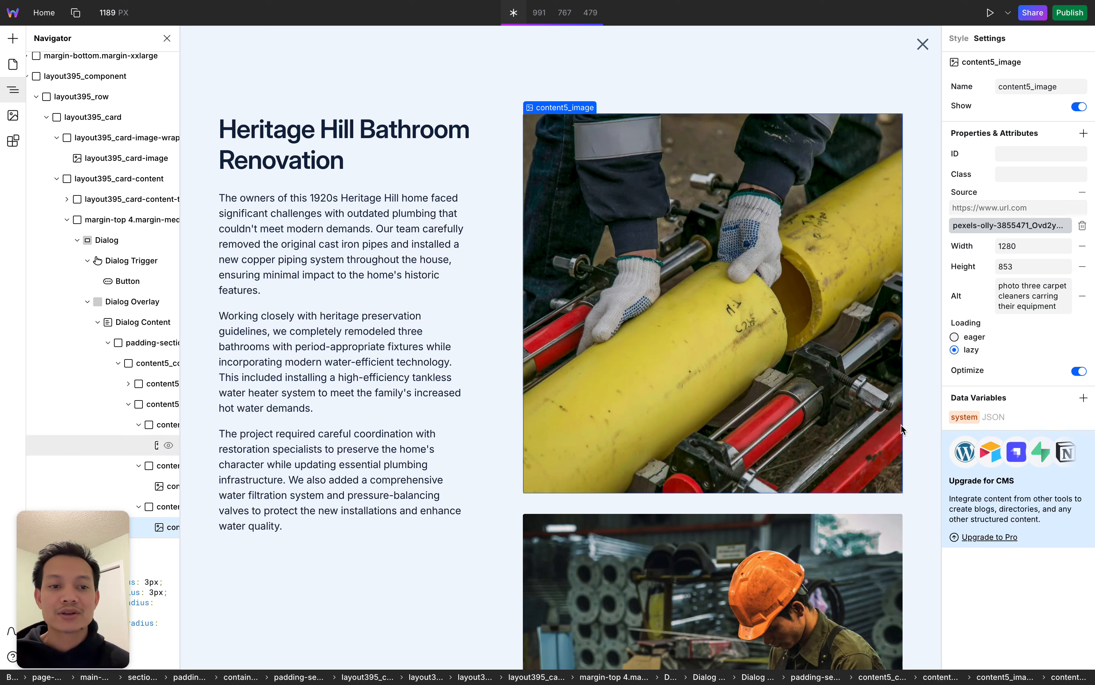
mouse_move(979, 306)
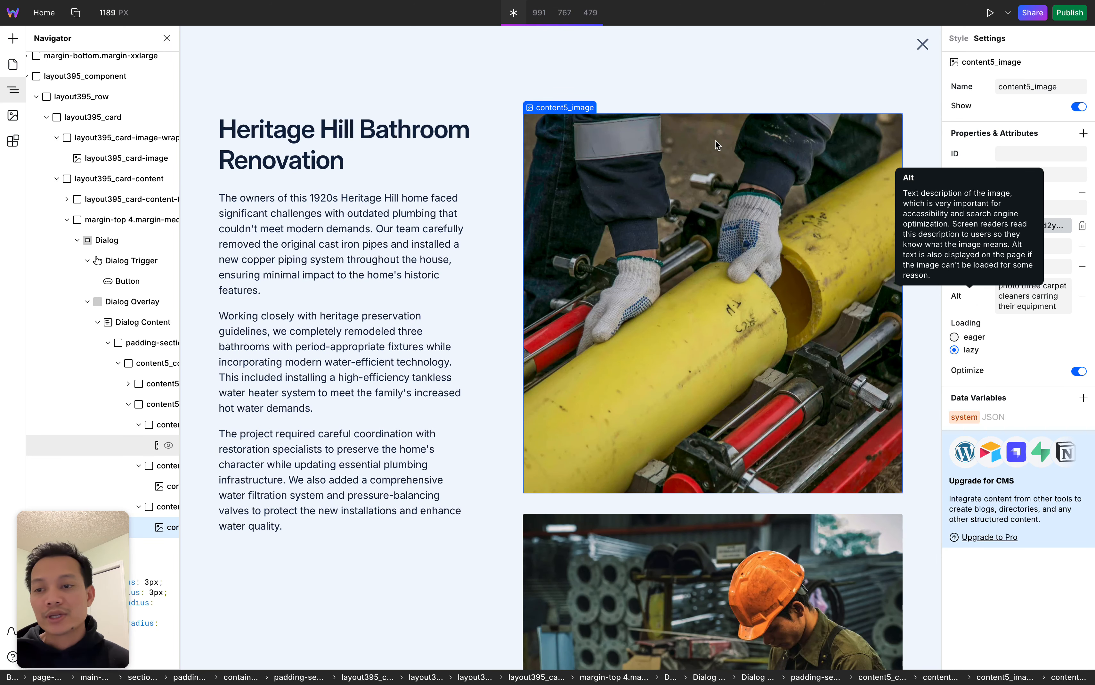
Collapse the Heritage Hill dialog's element tree and select its parent Dialog to hide the overlay.
click(88, 301)
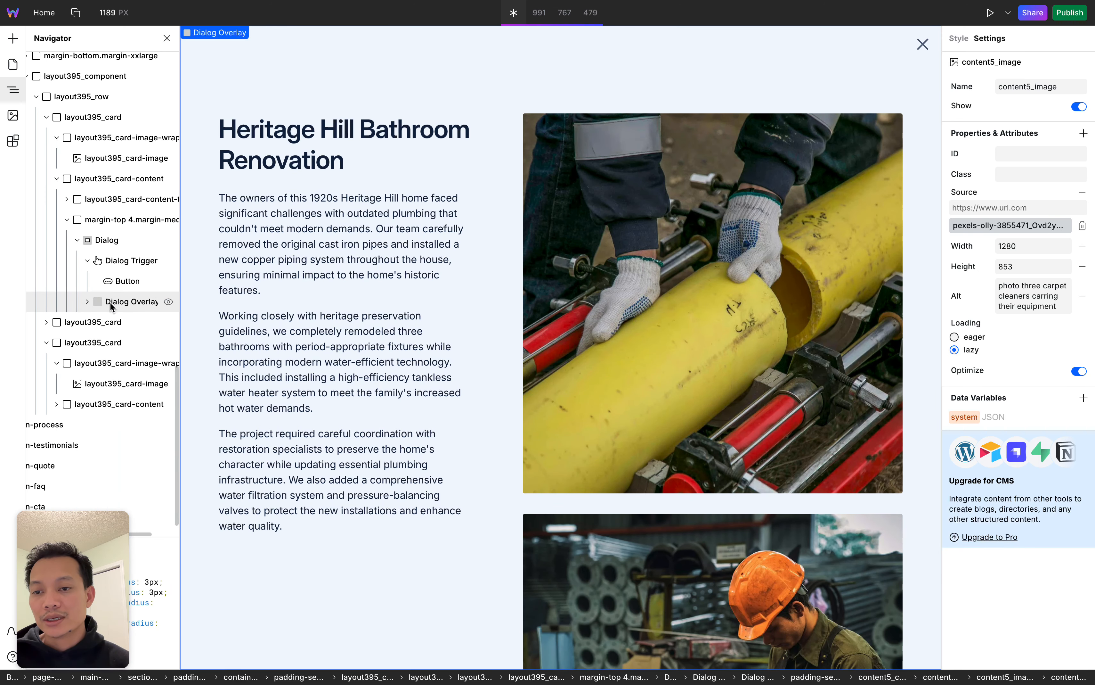
click(116, 301)
click(77, 240)
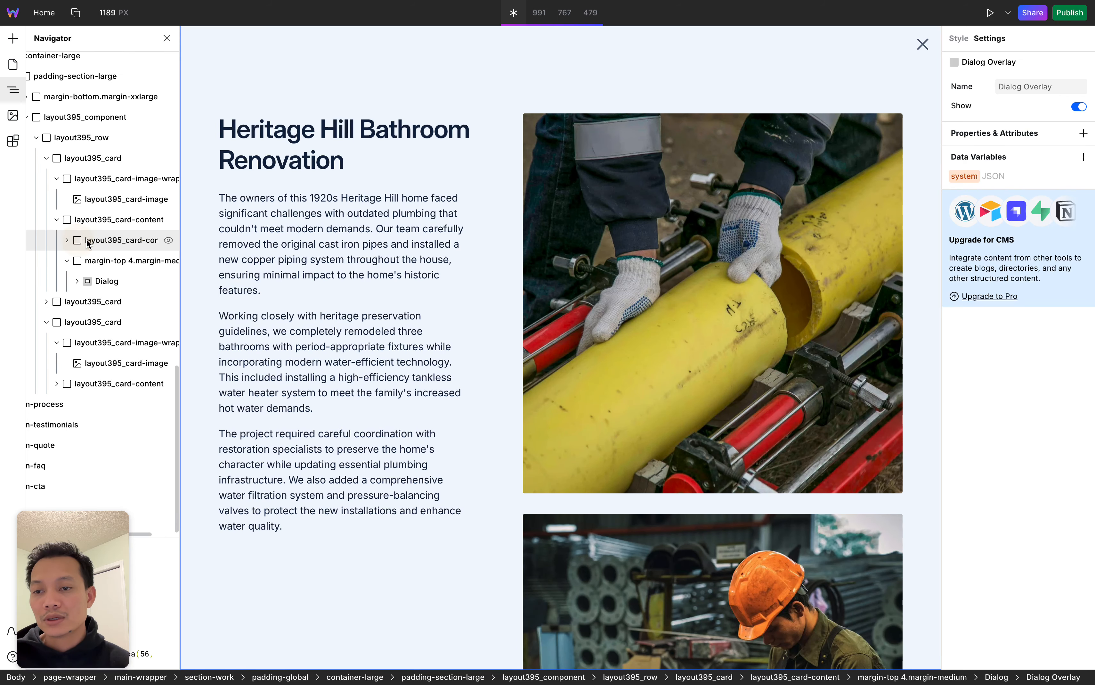
click(130, 282)
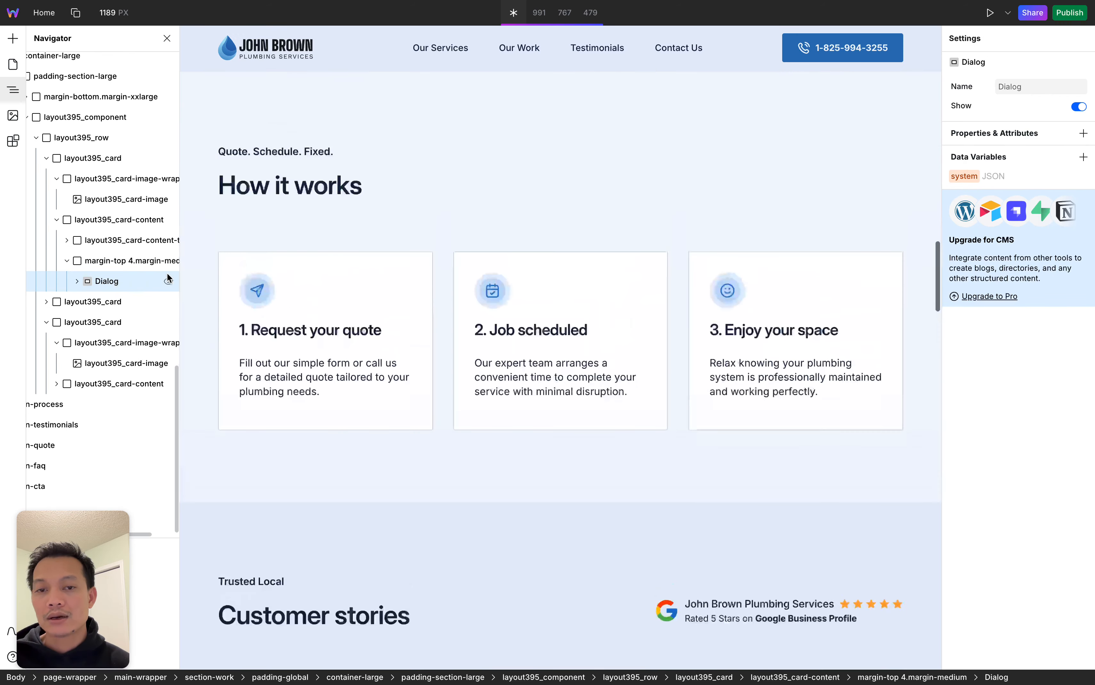
Show the dialog overlay for the Beltline Commercial Complex card's View project button and look through its images.
scroll(634, 416, up, 8)
scroll(634, 417, up, 1)
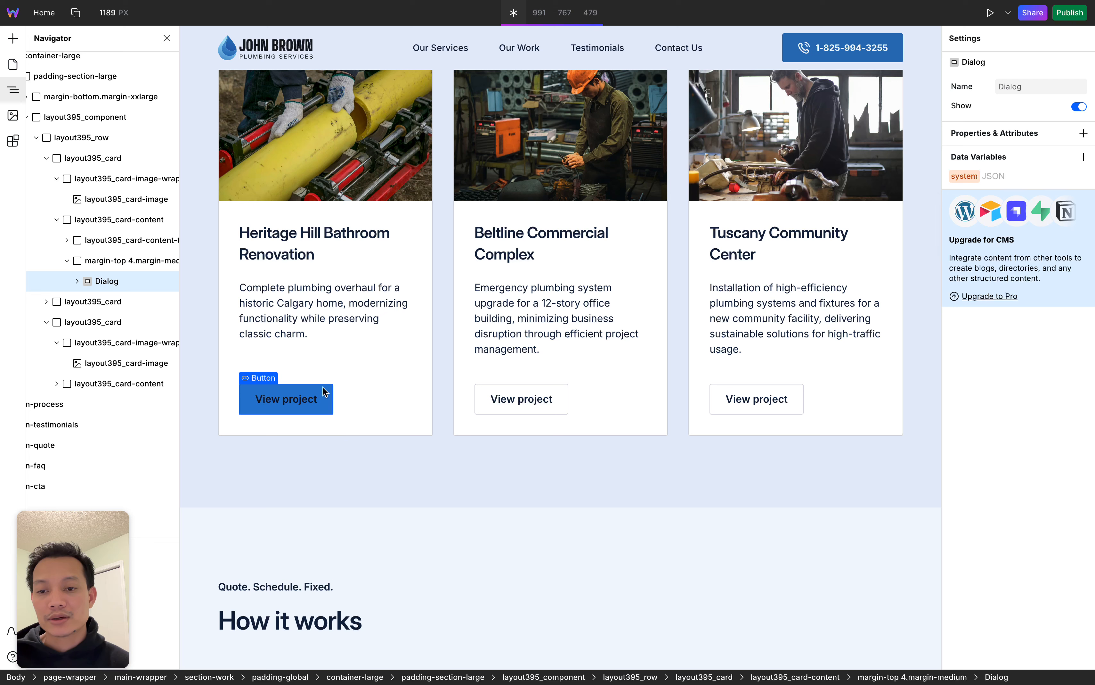
click(490, 403)
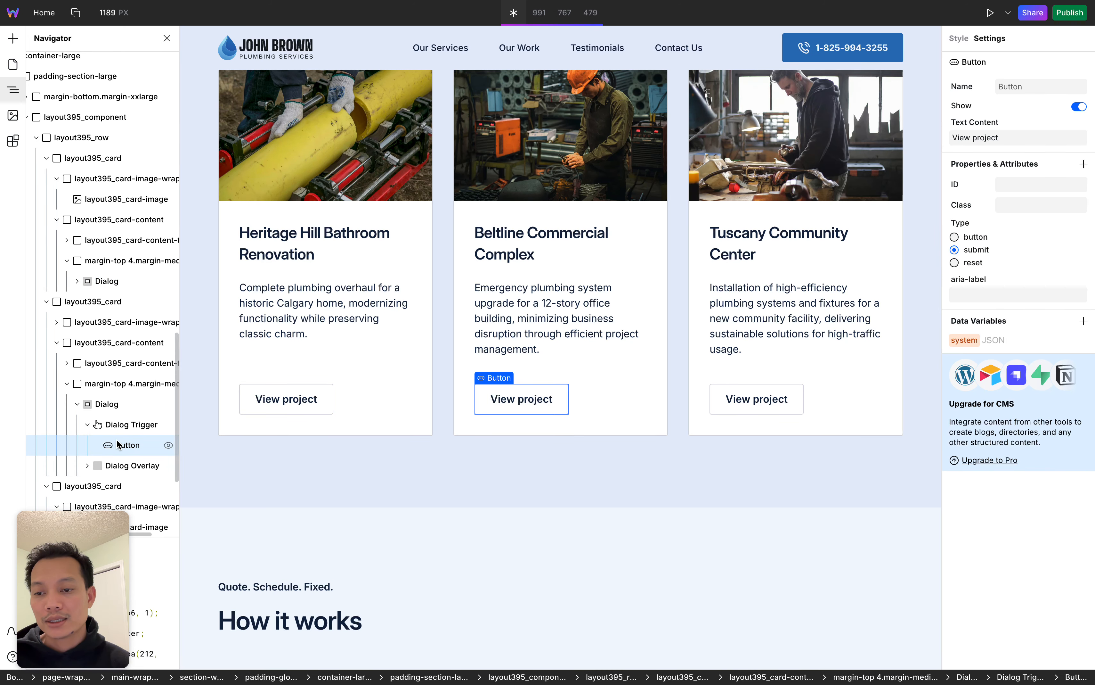
click(125, 466)
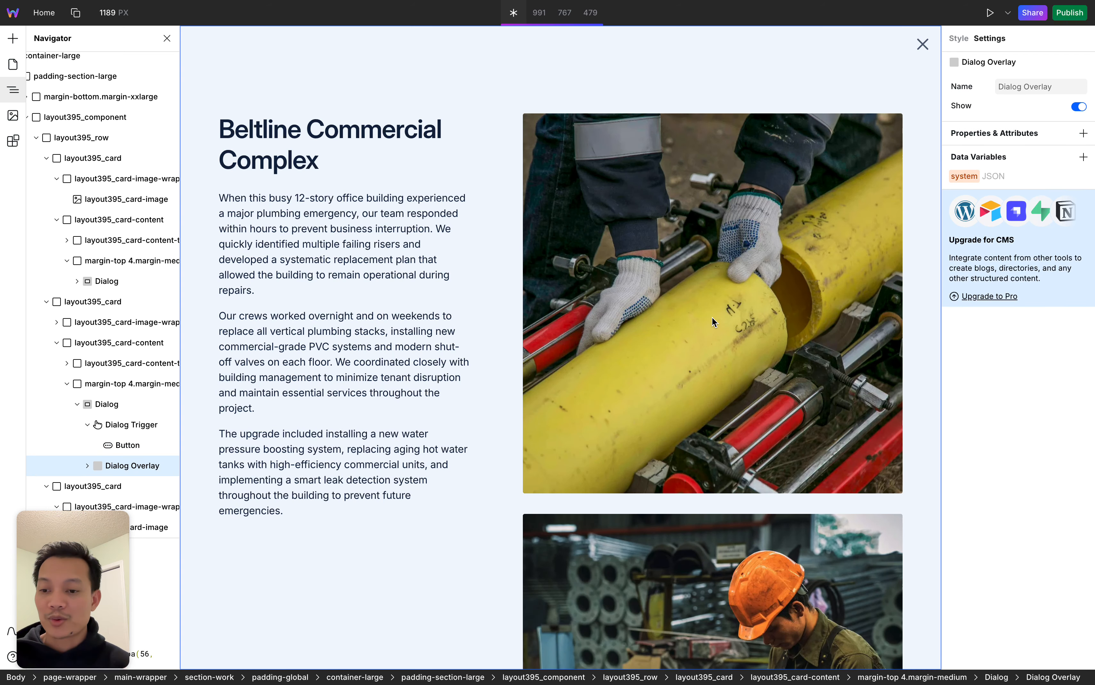
scroll(874, 273, down, 5)
scroll(872, 274, down, 1)
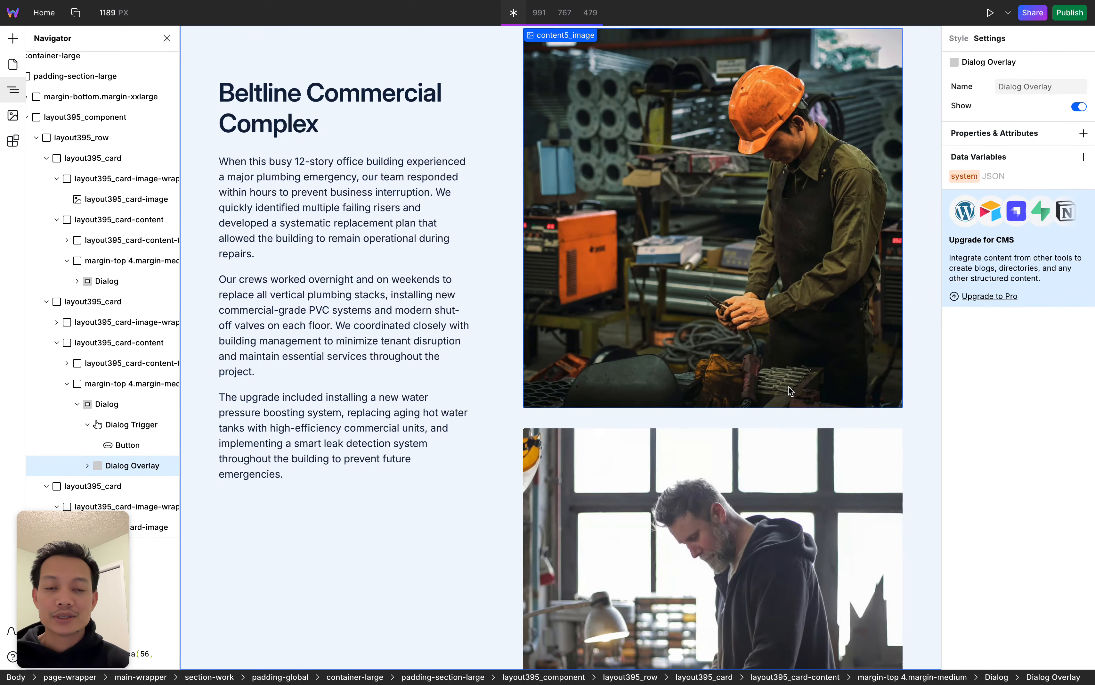
scroll(787, 387, up, 5)
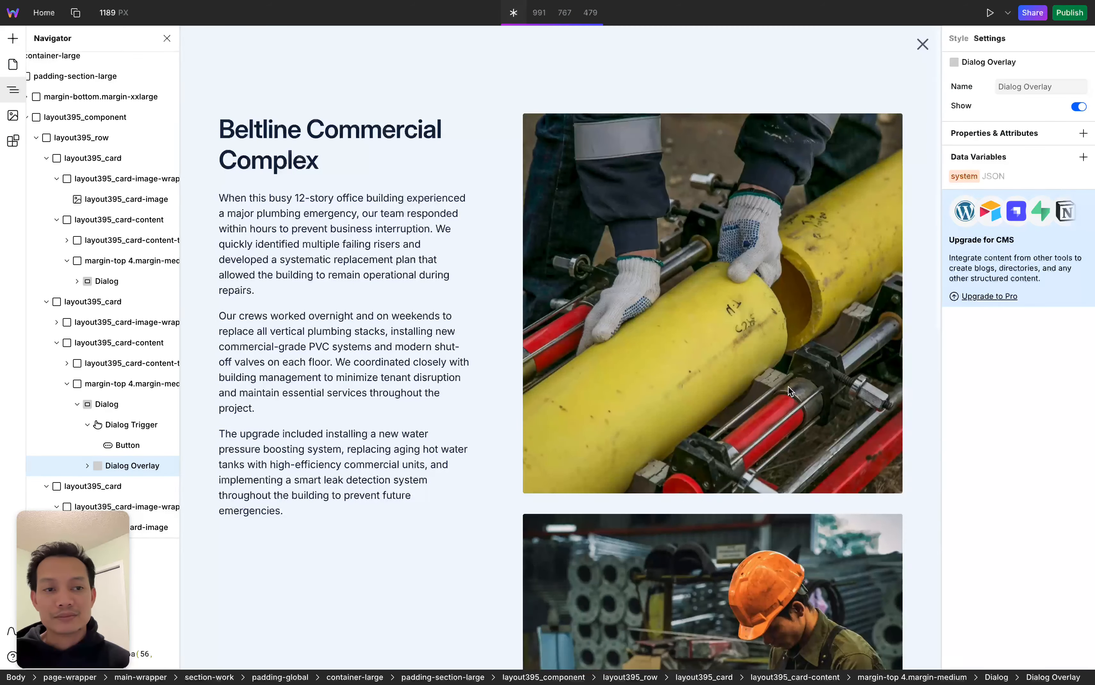
Collapse and hide the Beltline Commercial Complex dialog, and view the icons in the How it works section.
click(88, 401)
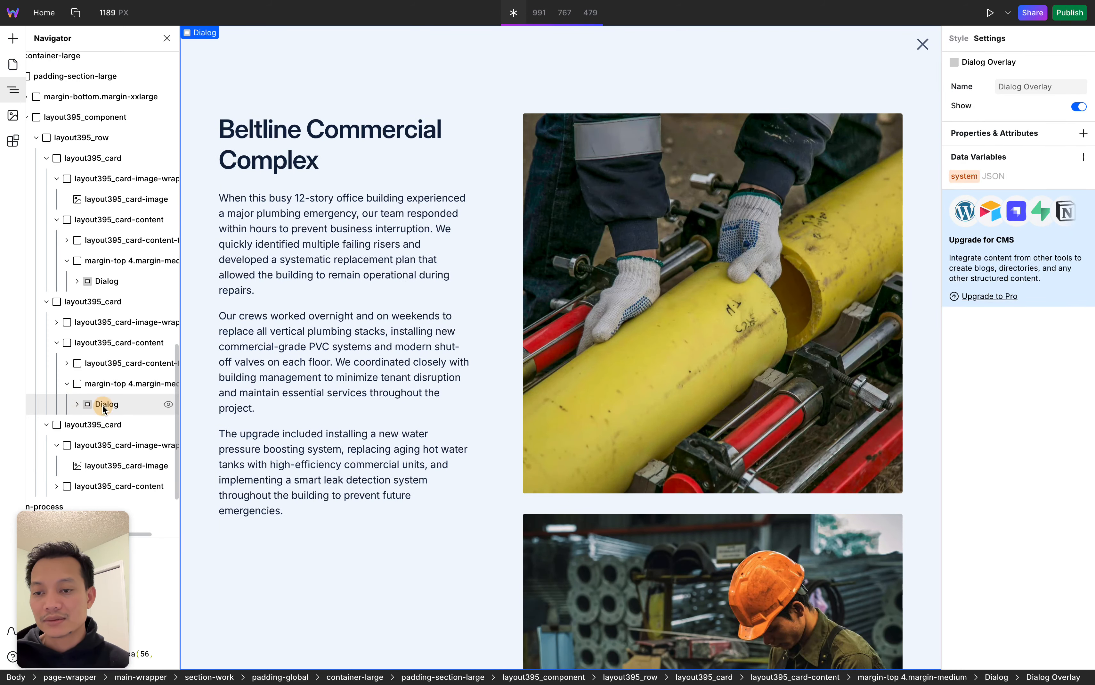
scroll(585, 425, down, 10)
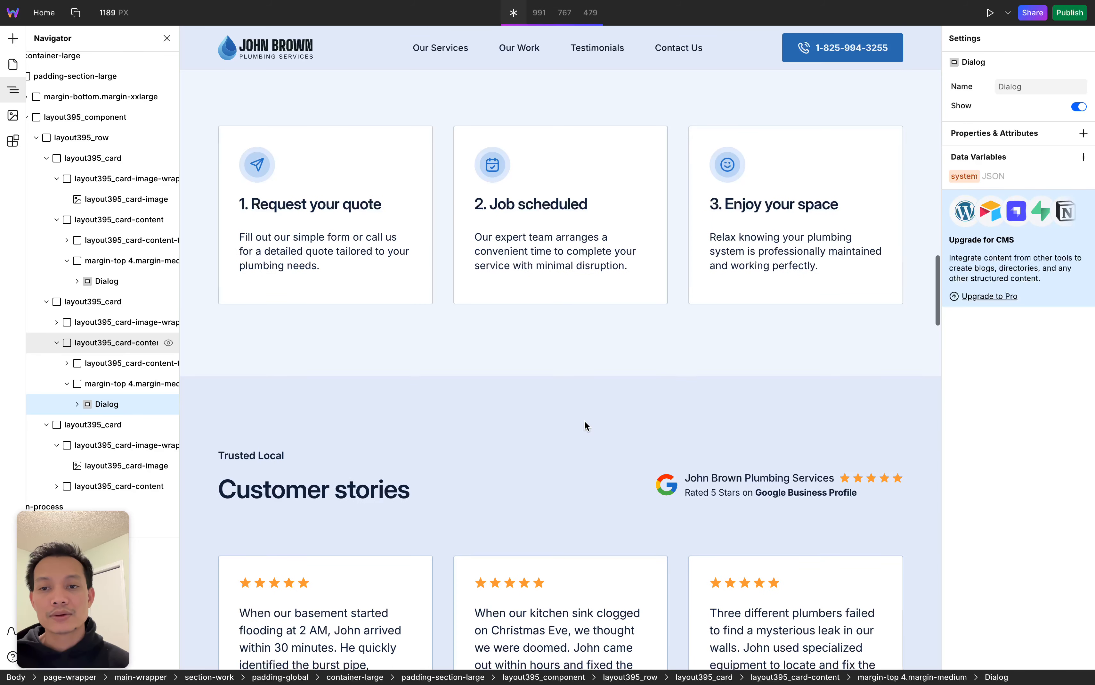
scroll(585, 426, up, 1)
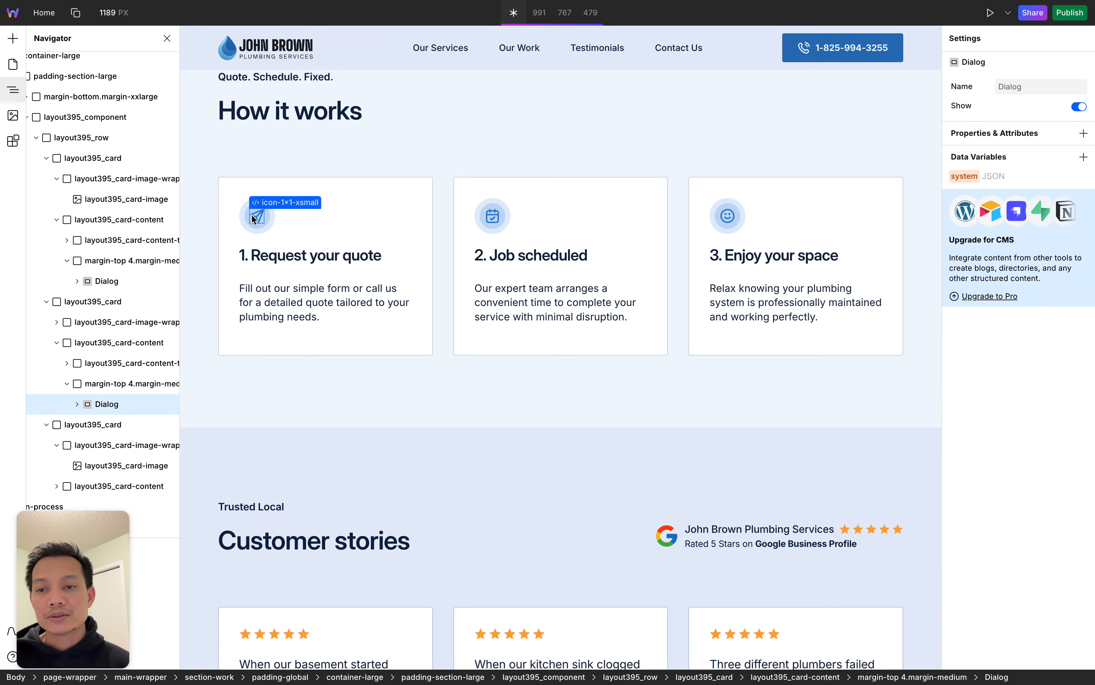
Examine the first How it works icon's settings, and the alt text and loading option of the free quote section's image.
click(261, 217)
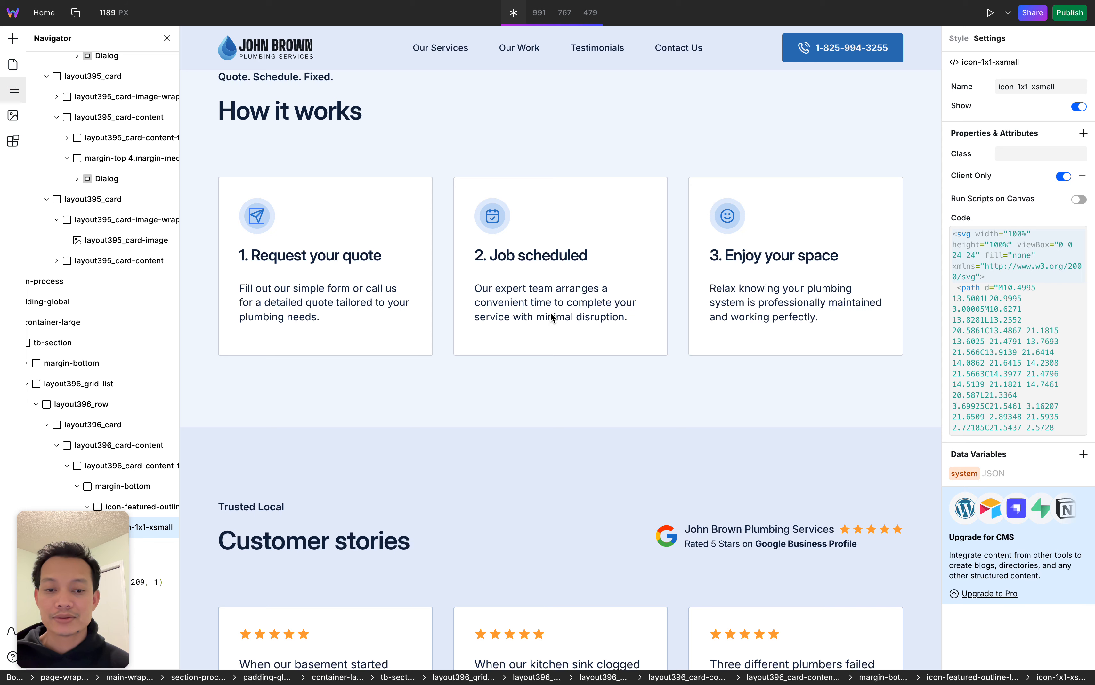
click(543, 392)
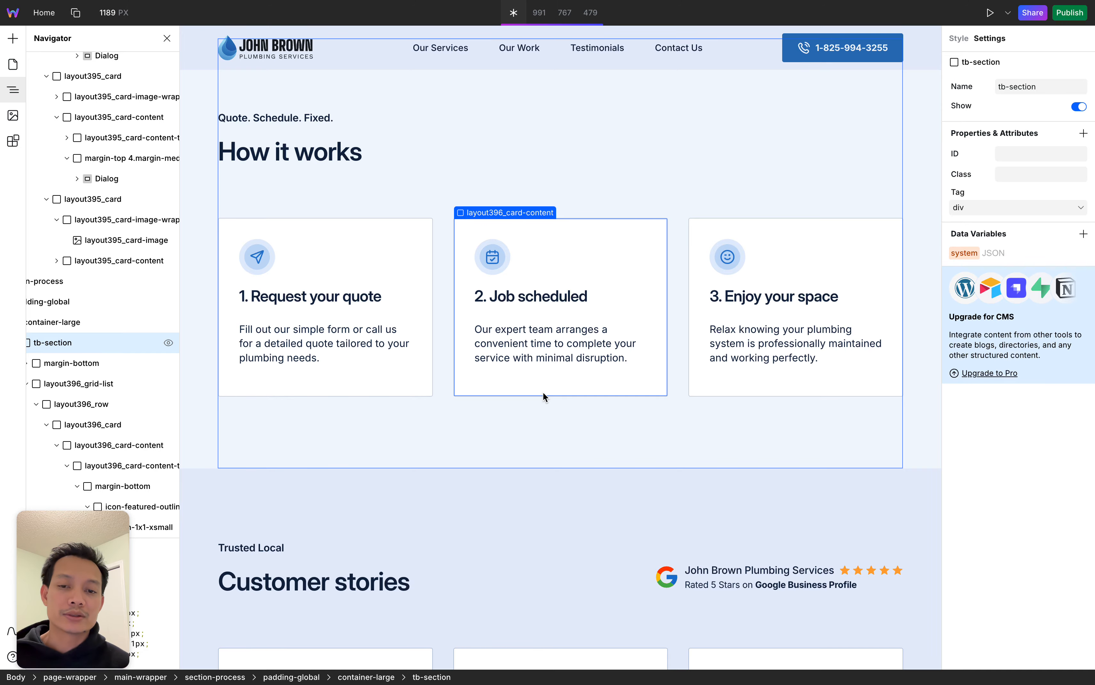
scroll(571, 454, down, 10)
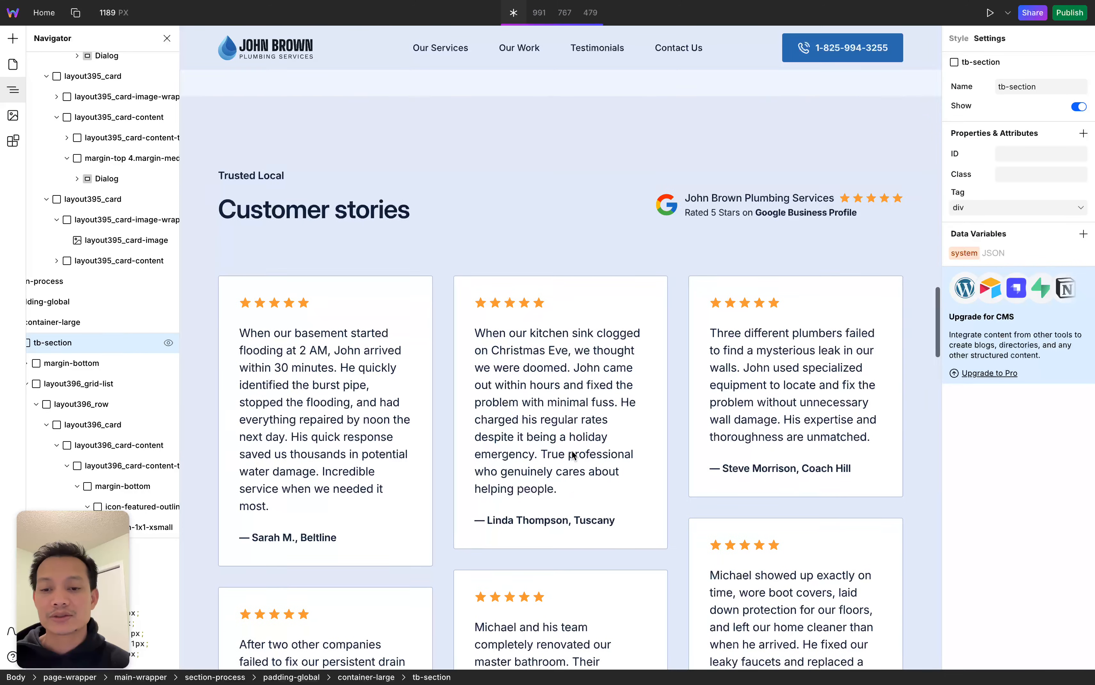
scroll(573, 454, down, 15)
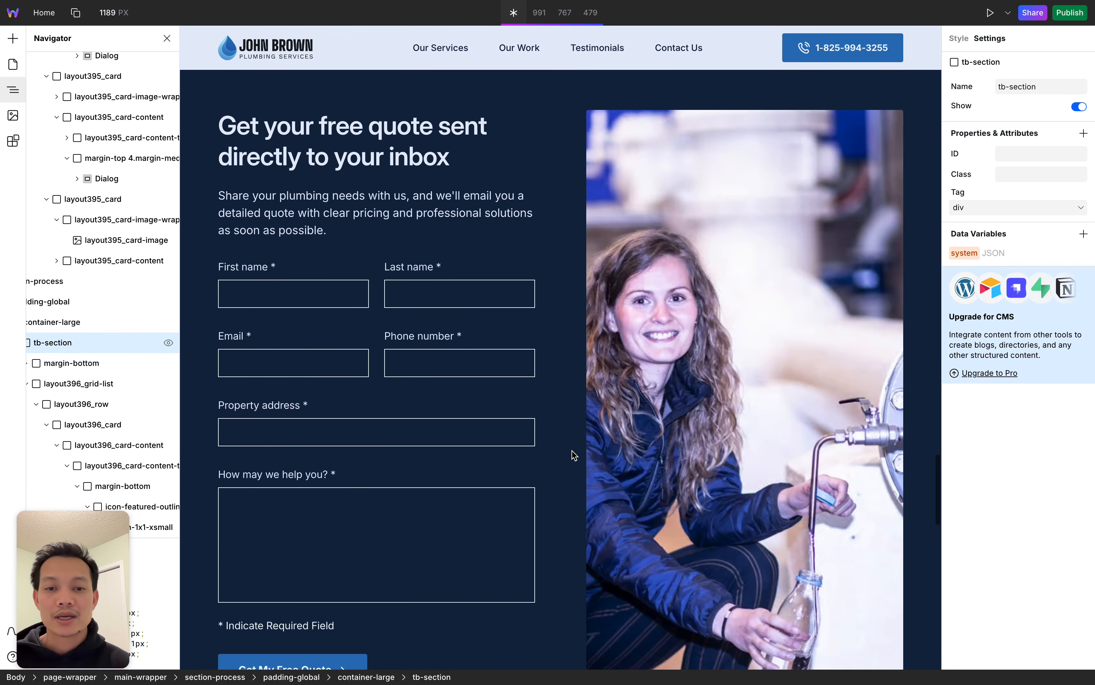
scroll(573, 454, down, 3)
click(741, 300)
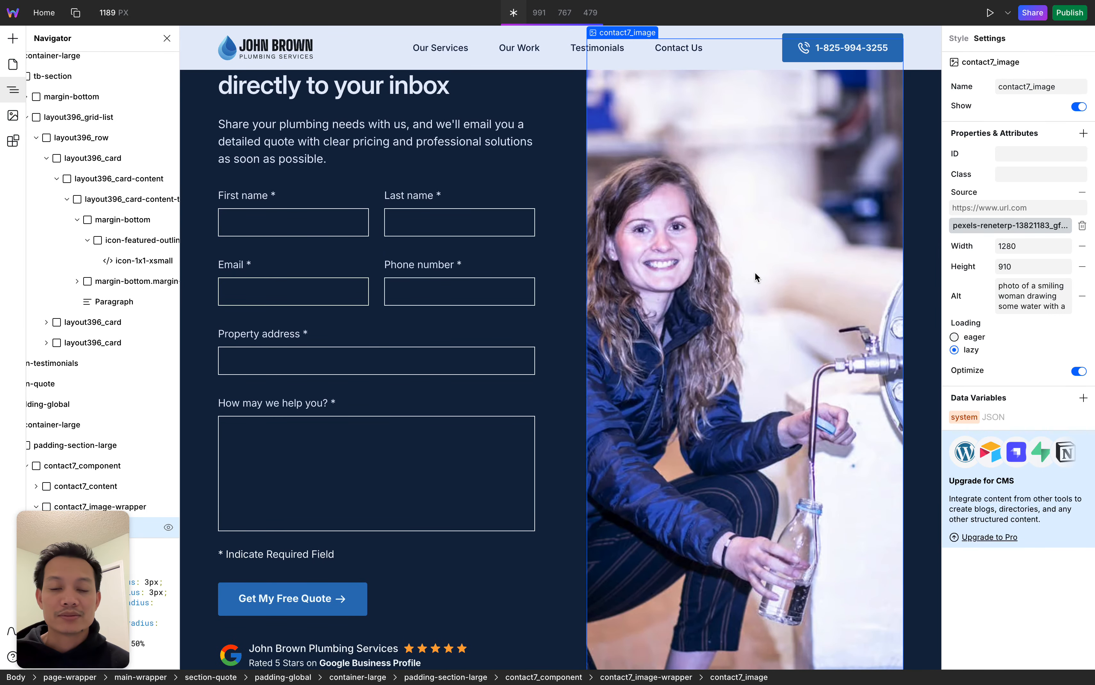
scroll(755, 277, up, 2)
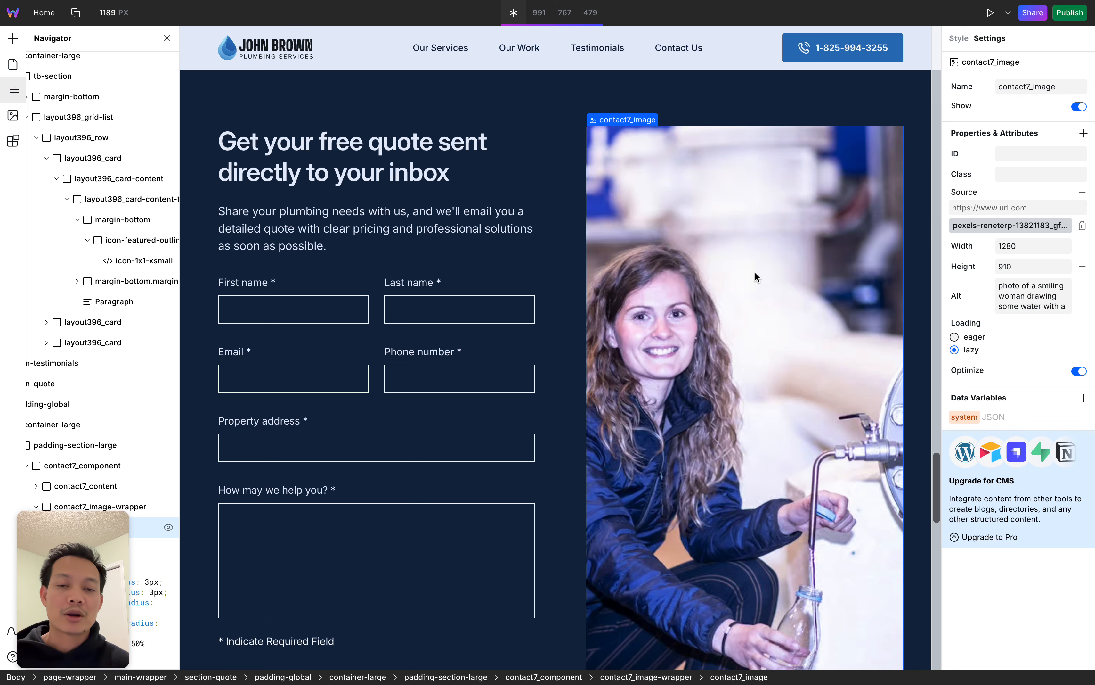
Select the logo image in the page footer and check its alt text and loading setting.
scroll(685, 326, down, 20)
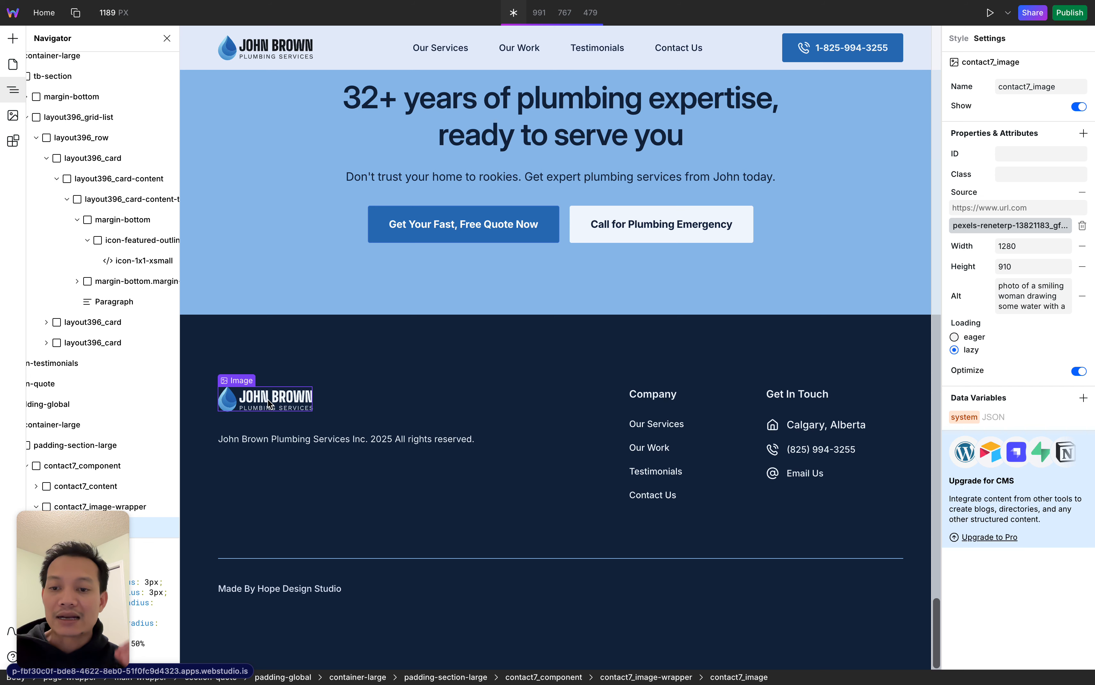
click(285, 403)
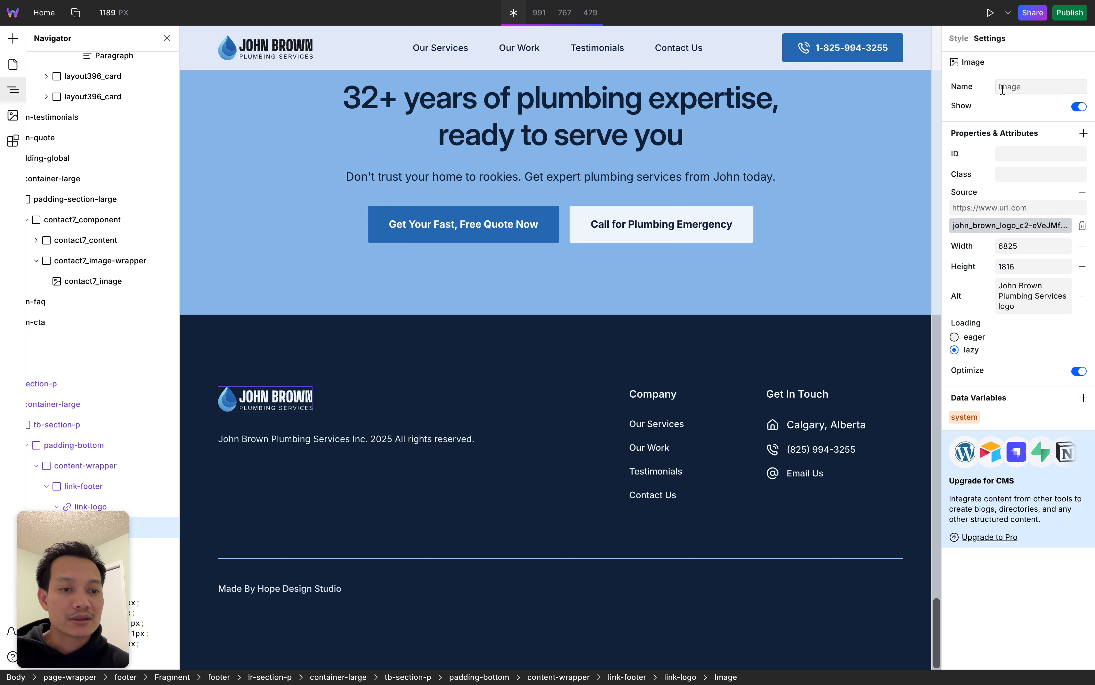
click(1027, 295)
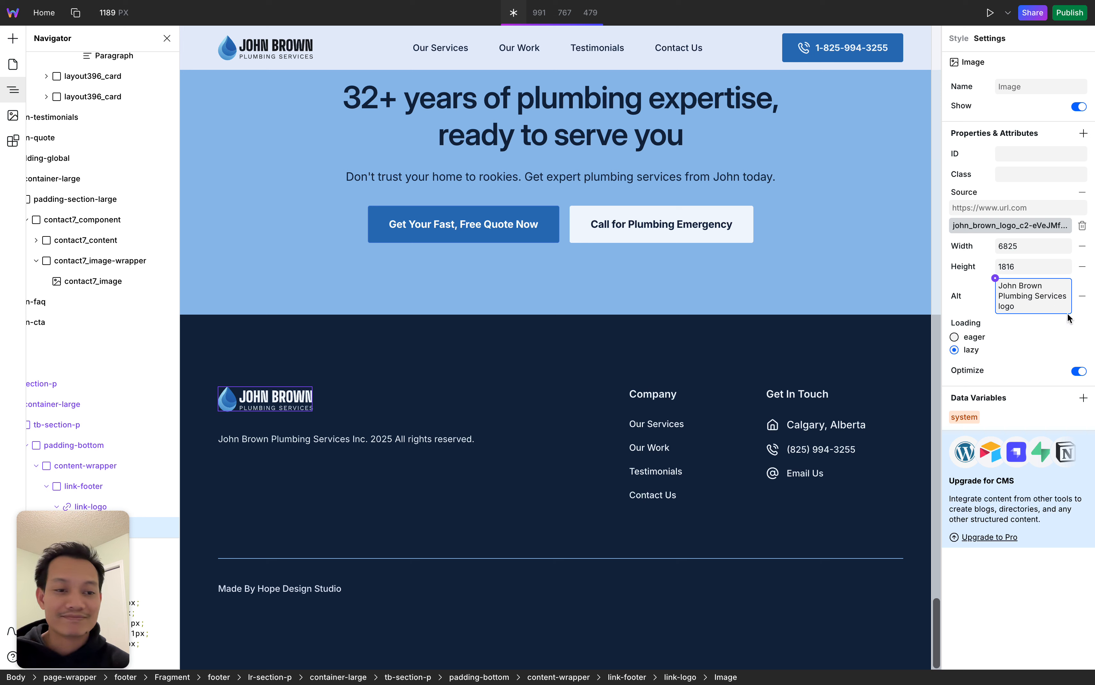
click(1042, 300)
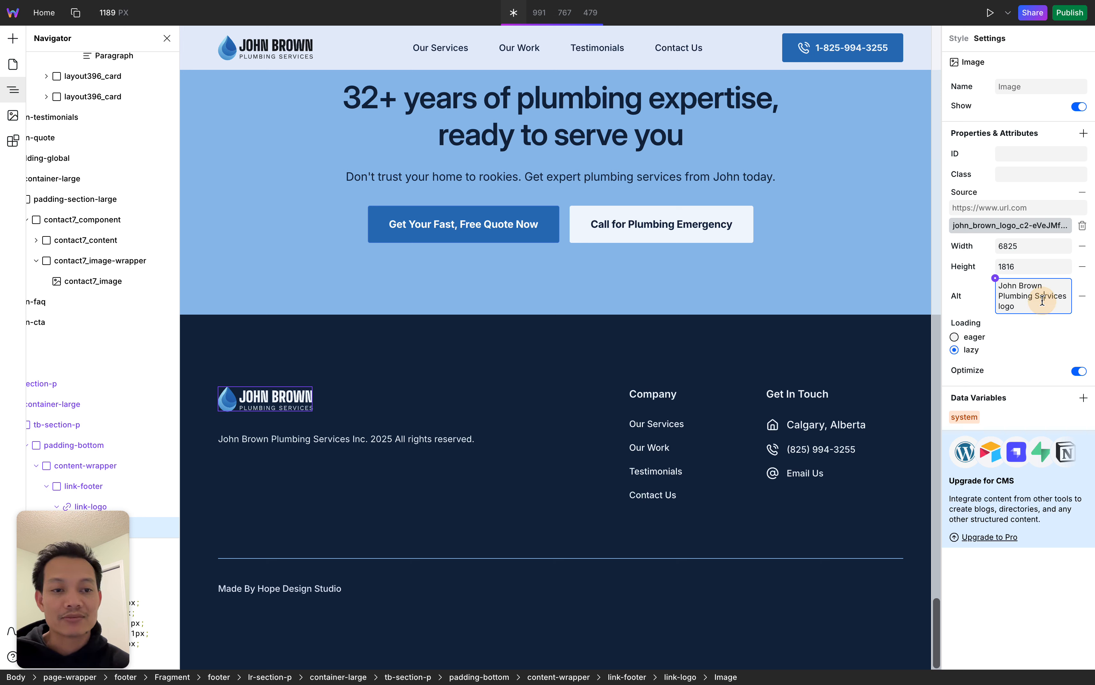
click(1026, 309)
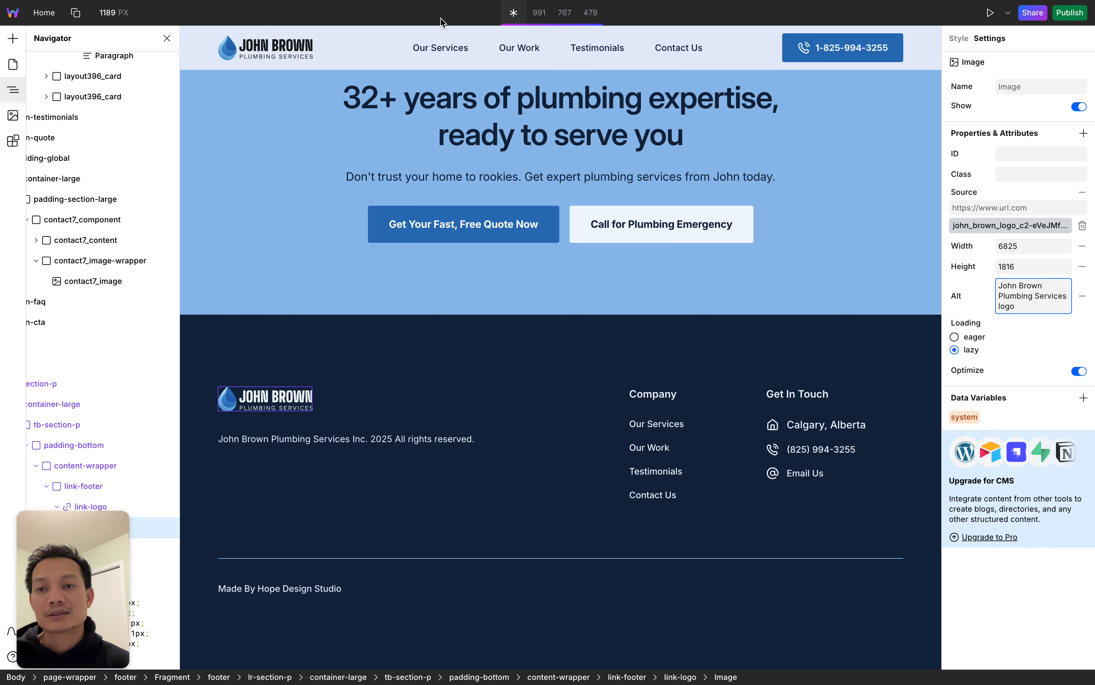
Select the logo image in the page header and check its alt text and loading setting.
click(267, 48)
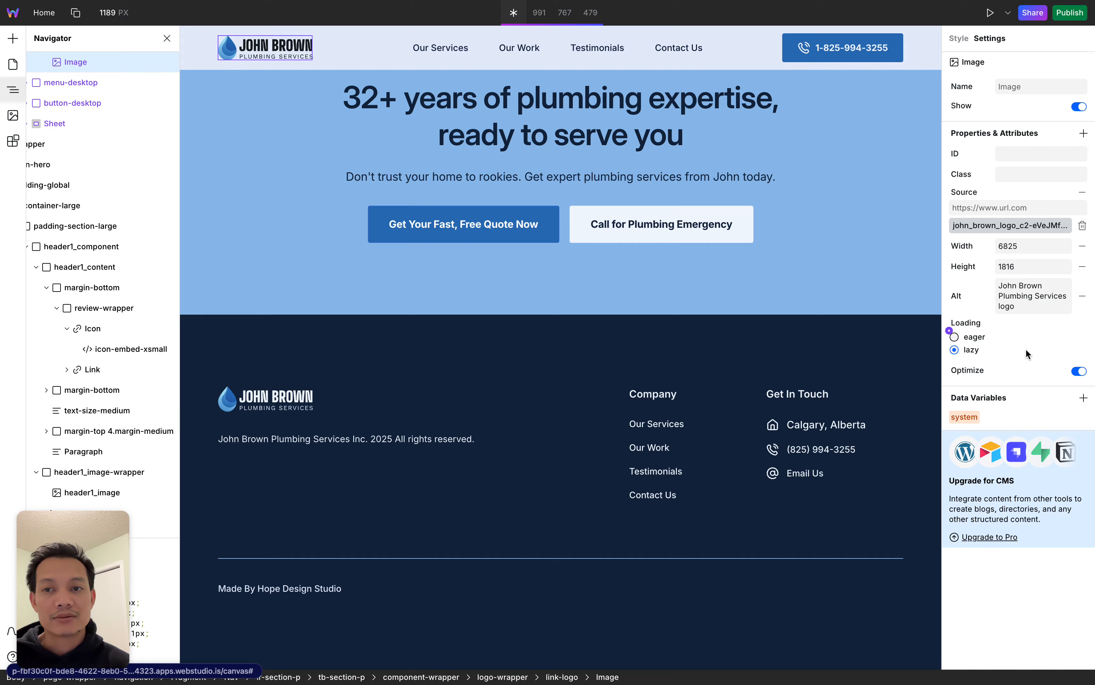
click(1023, 305)
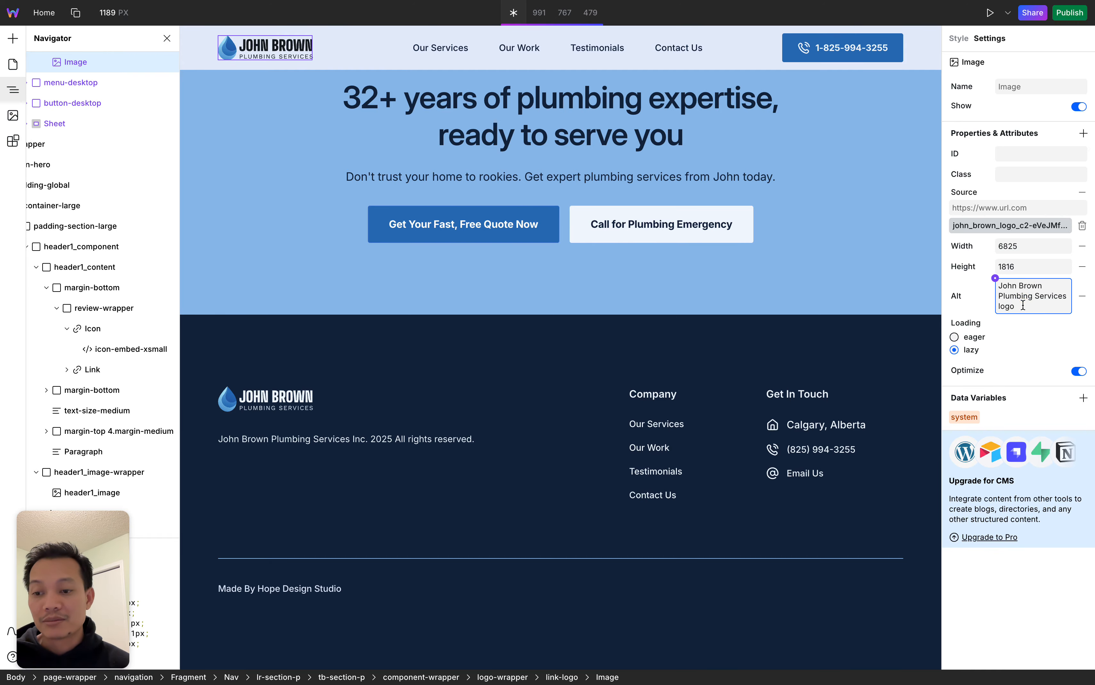
scroll(706, 196, up, 20)
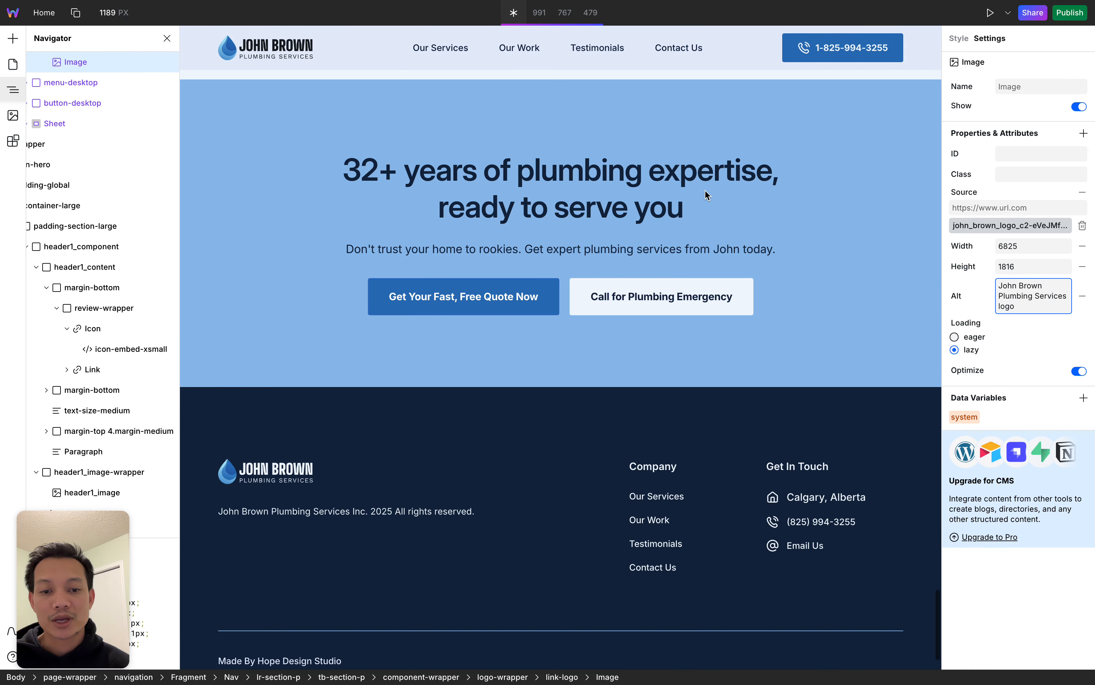
Switch to the Google Docs checklist and mark "Optimize page content" under SEO Basics as done.
mouse_move(42, 285)
scroll(44, 290, left, 5)
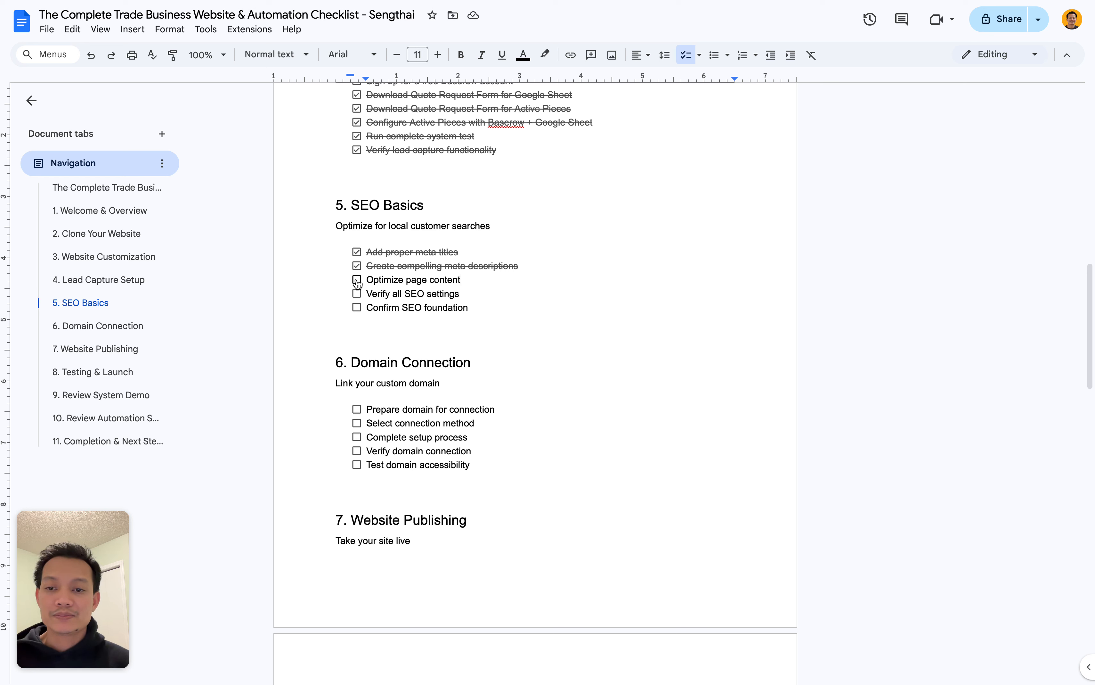
click(356, 281)
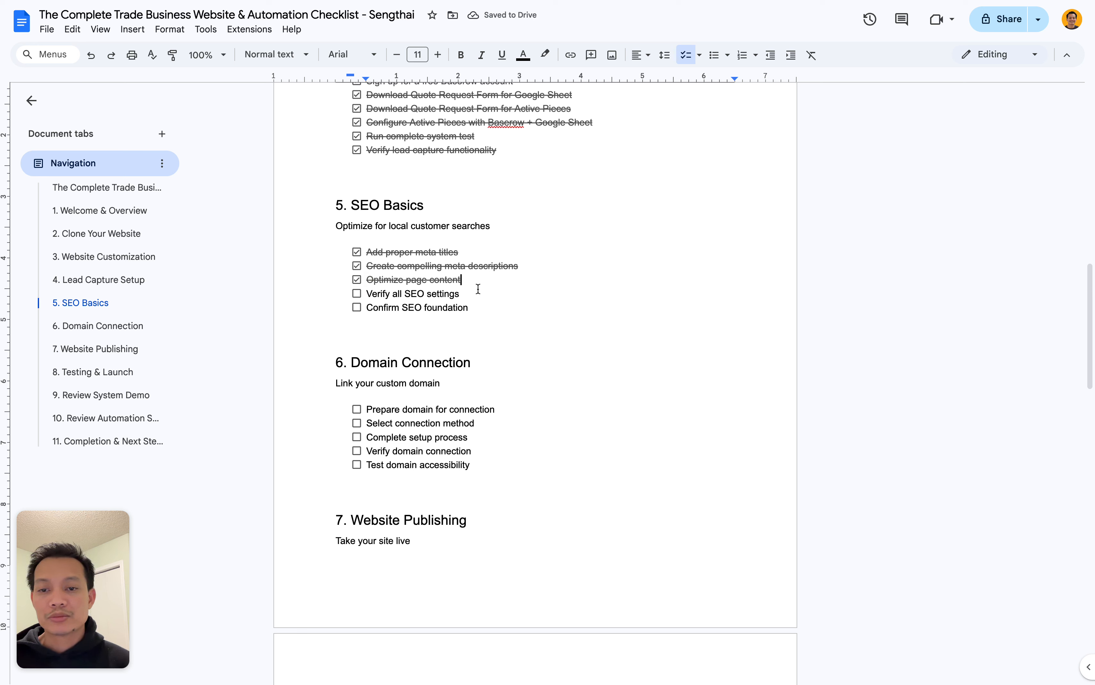
Return to Webstudio and check the Style Guide page's search settings, including its exclusion from search results.
mouse_move(2, 320)
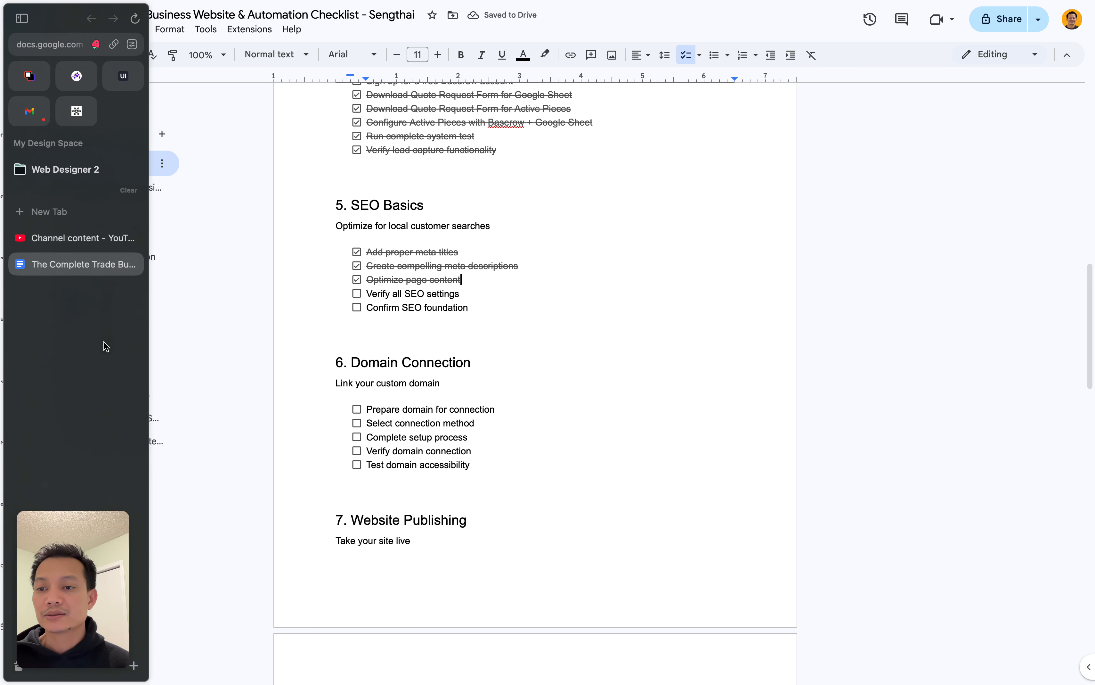
scroll(91, 344, right, 5)
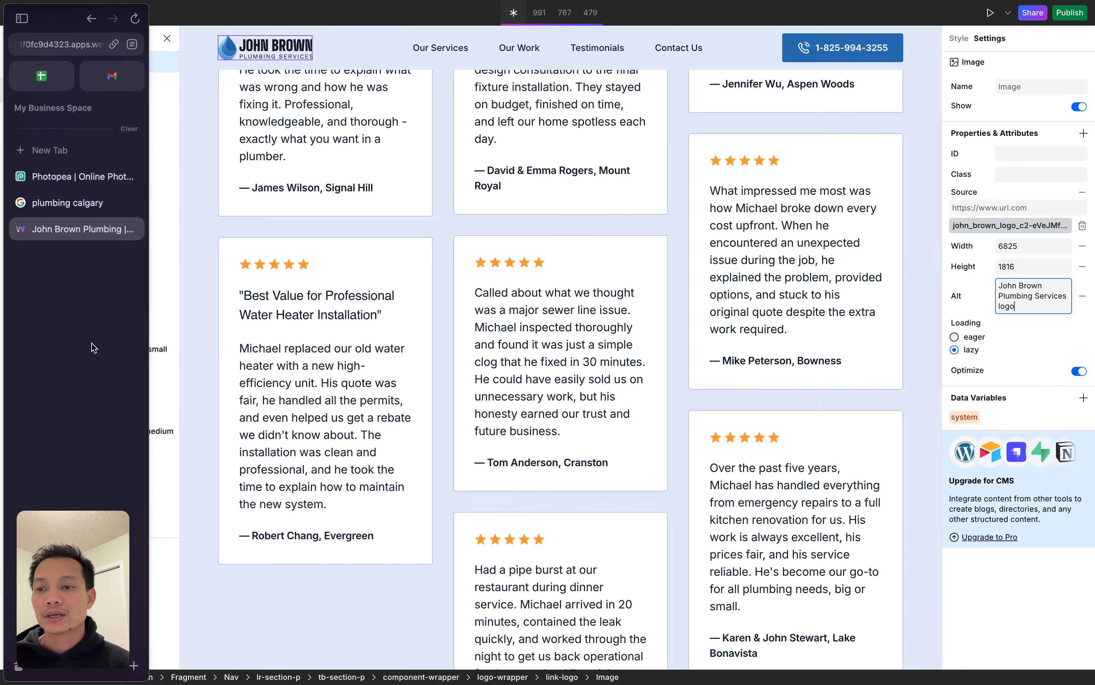
scroll(421, 216, up, 15)
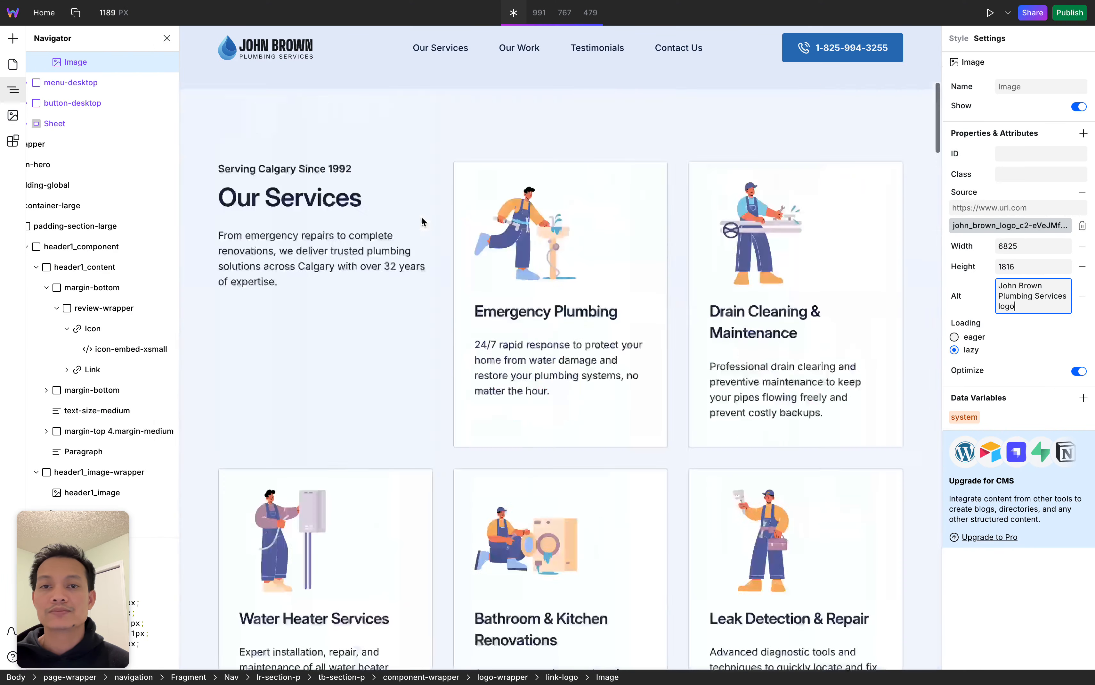
click(14, 66)
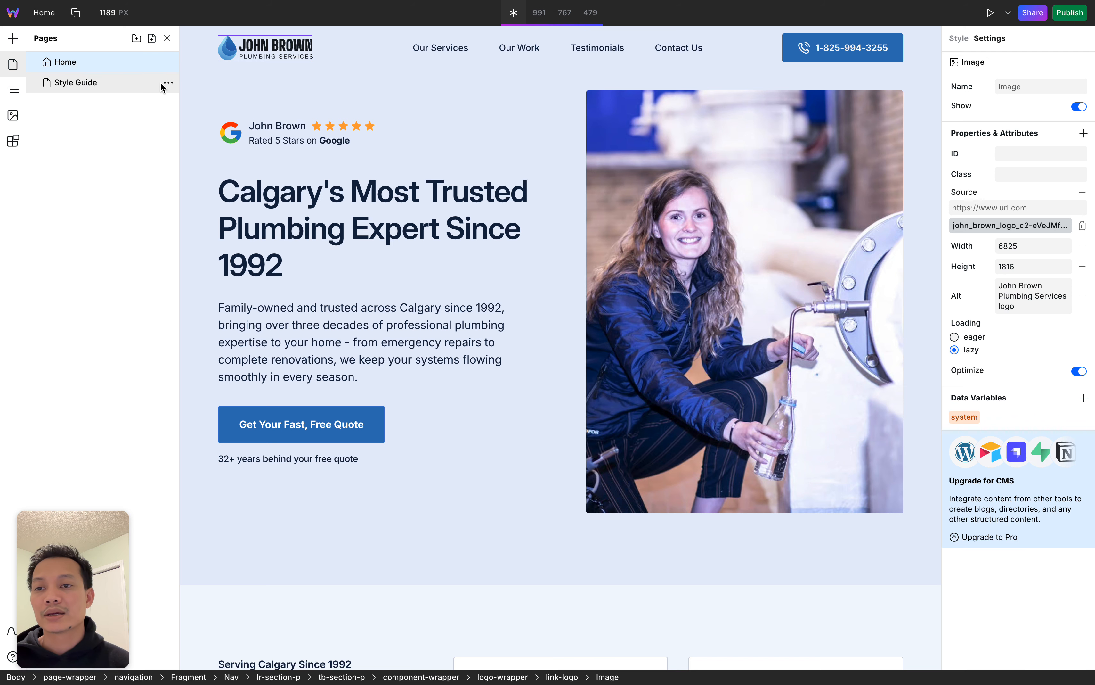
click(169, 82)
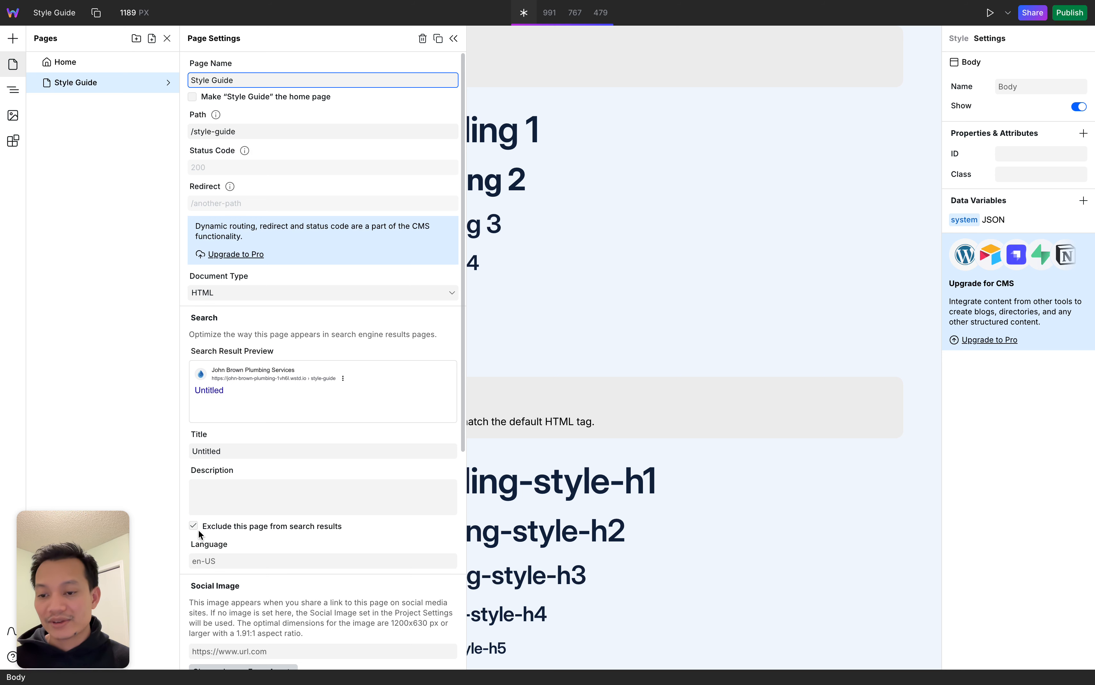
click(453, 39)
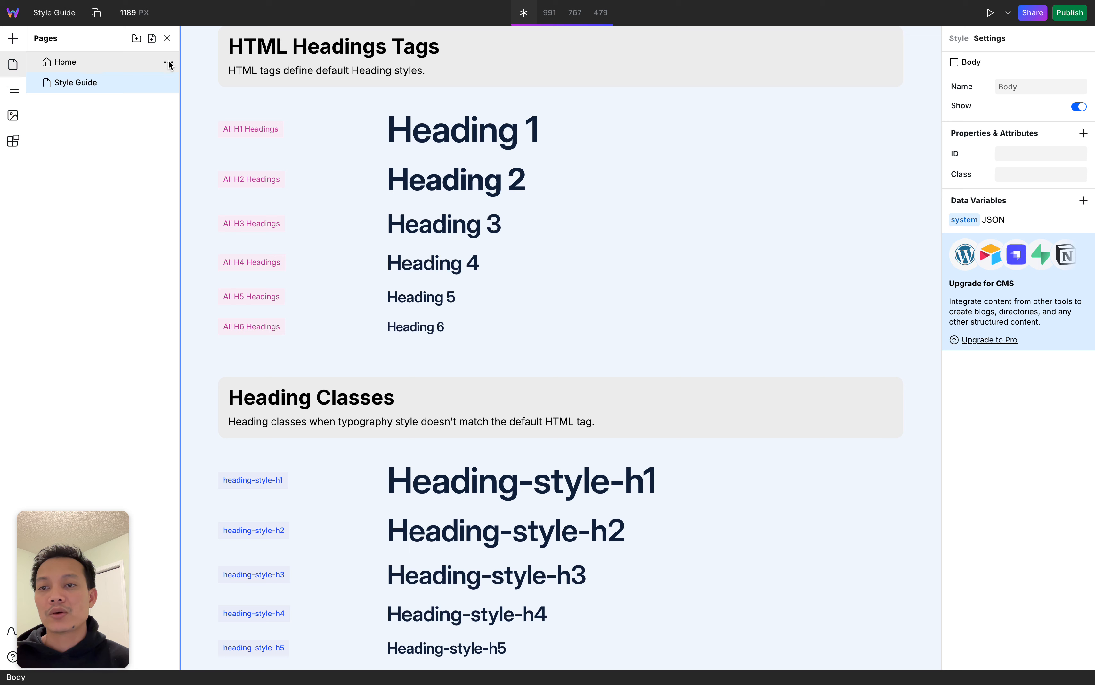
Examine the Home page's search title, including its years-of-experience wording, and its description, and close the page settings.
click(168, 62)
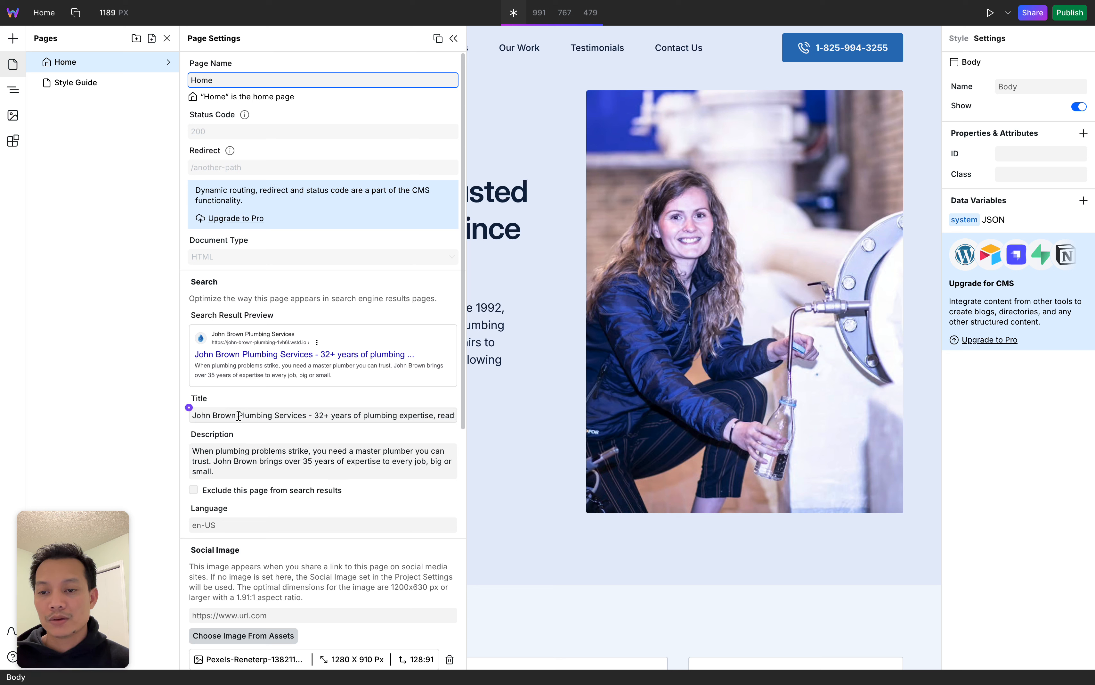
click(213, 415)
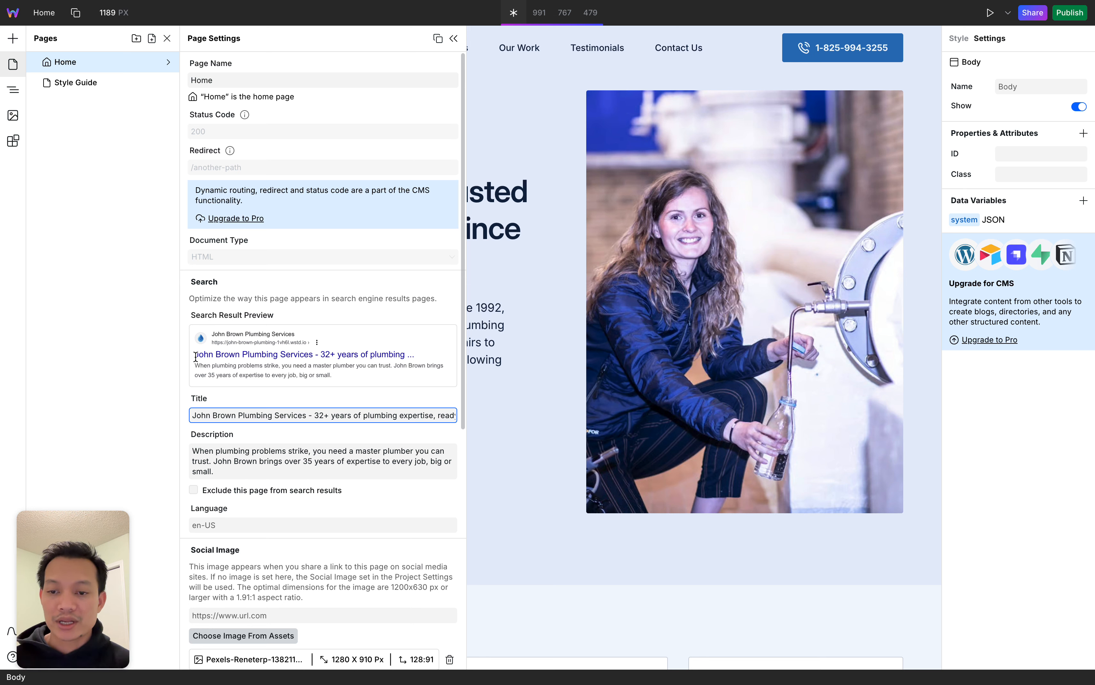
drag(316, 416, 484, 415)
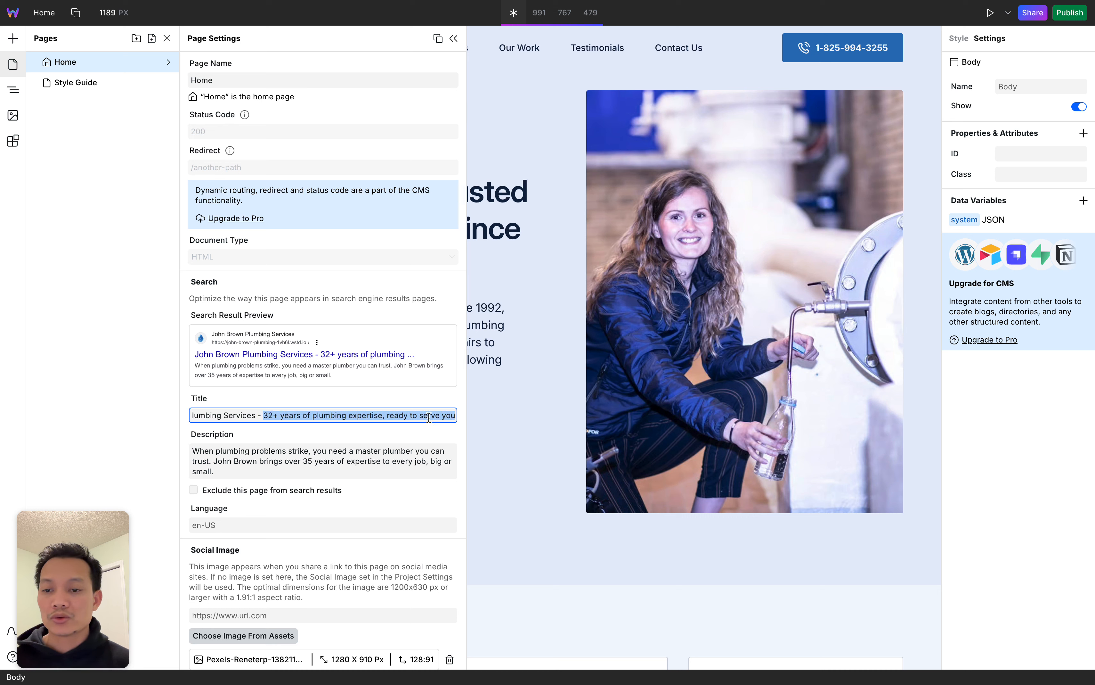
click(344, 415)
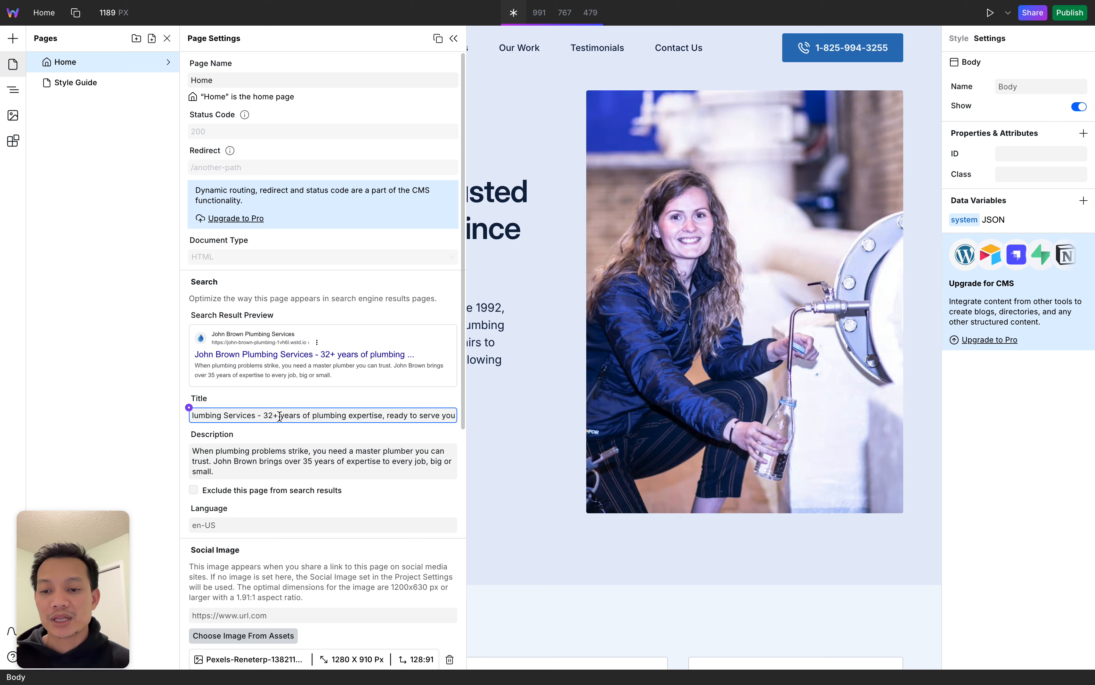
drag(264, 415, 278, 416)
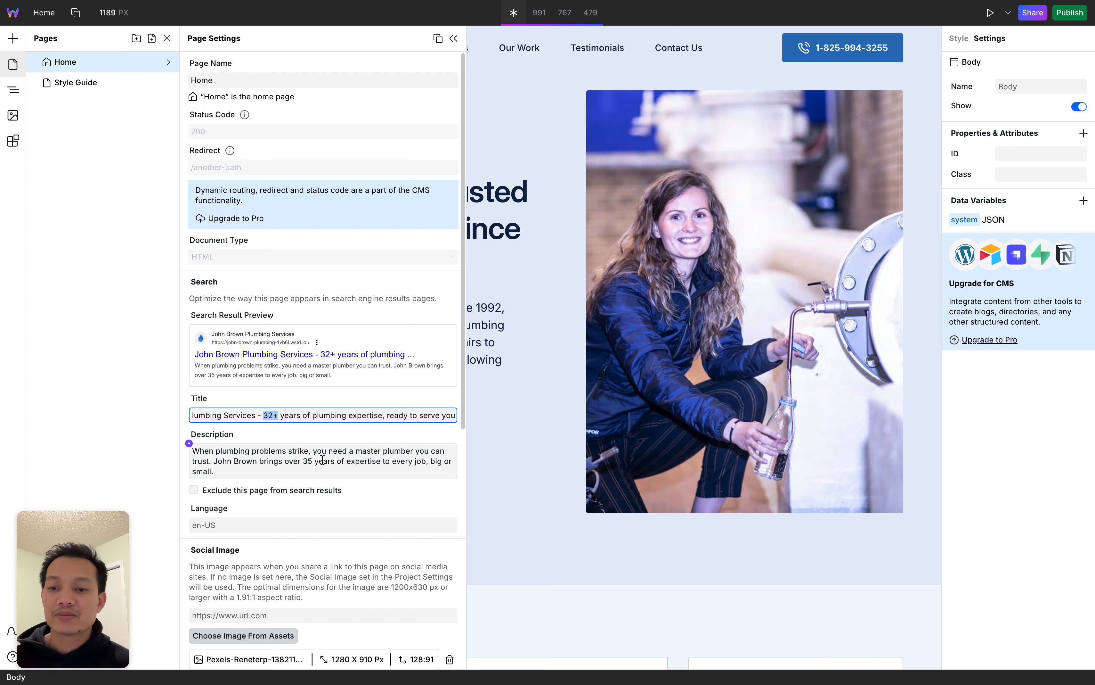
click(235, 470)
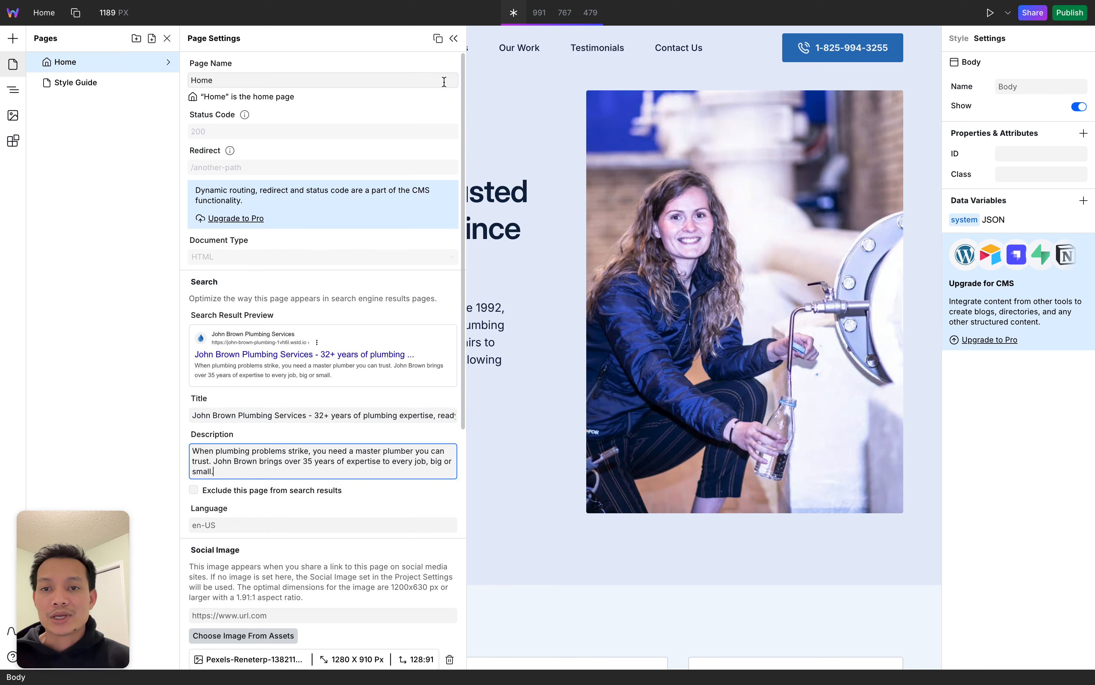
click(454, 40)
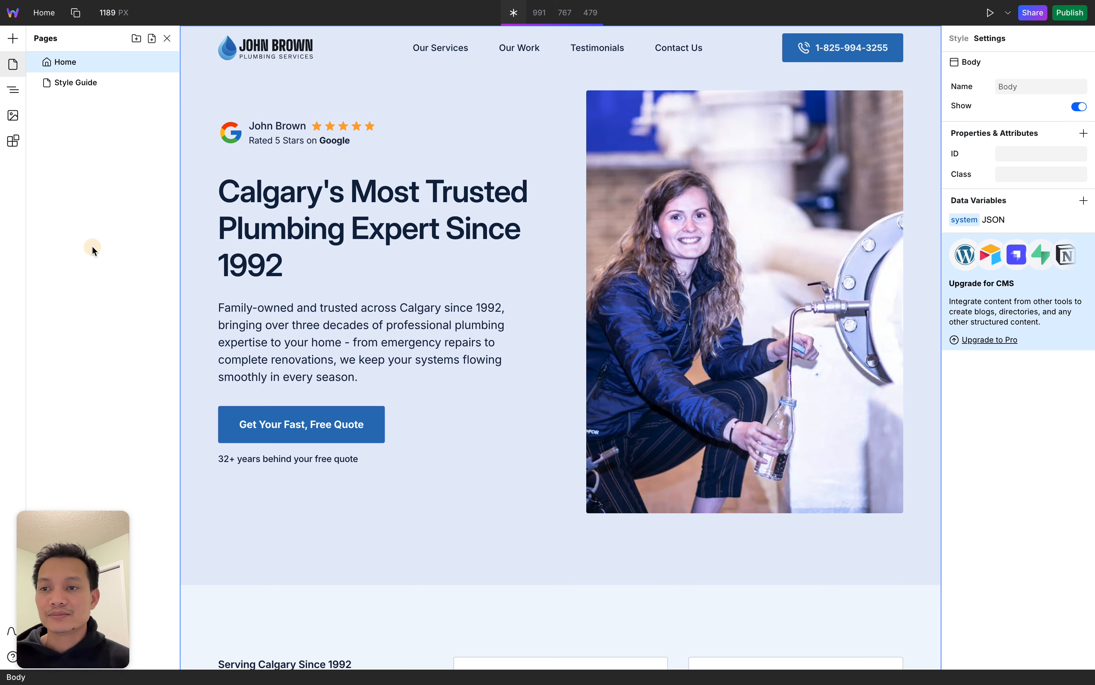
Switch to the Google Docs checklist and read the "Verify all SEO settings" item under SEO Basics.
mouse_move(2, 212)
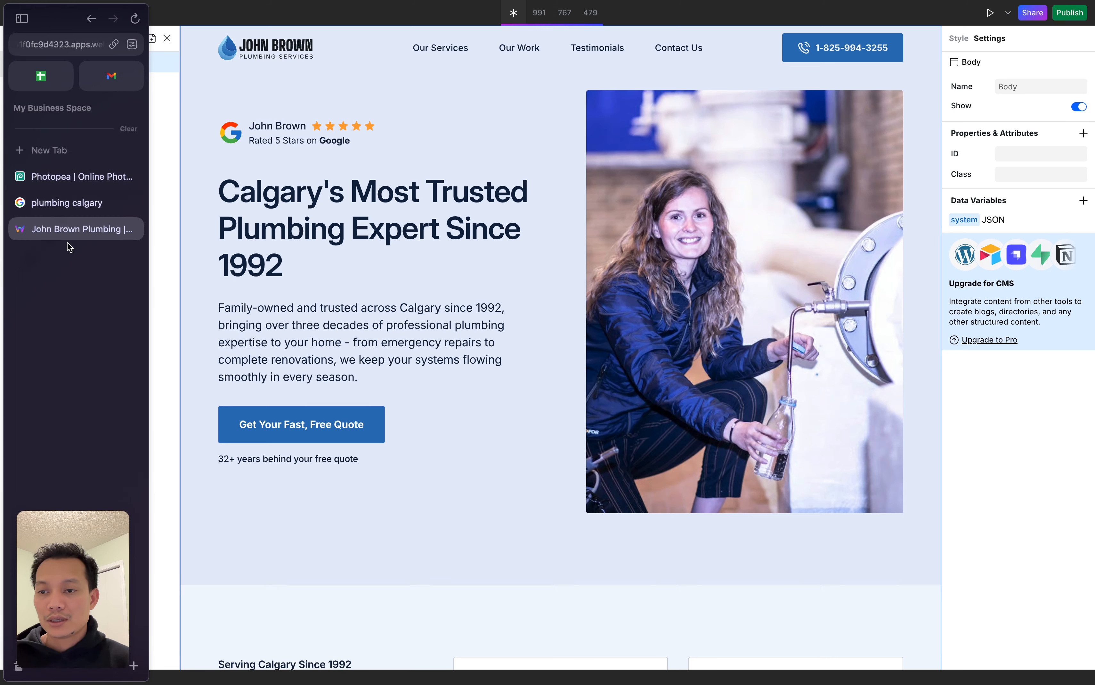
scroll(68, 296, left, 5)
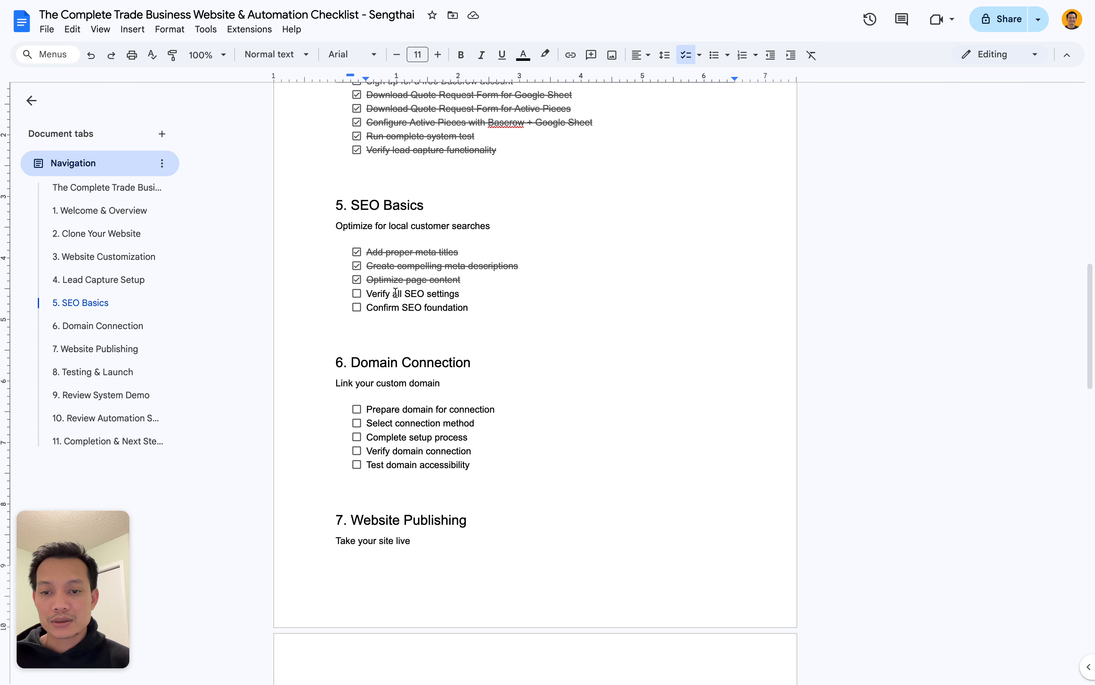
click(470, 294)
Return to Webstudio and reopen the Home page's settings to verify its search title, description and social image.
mouse_move(37, 364)
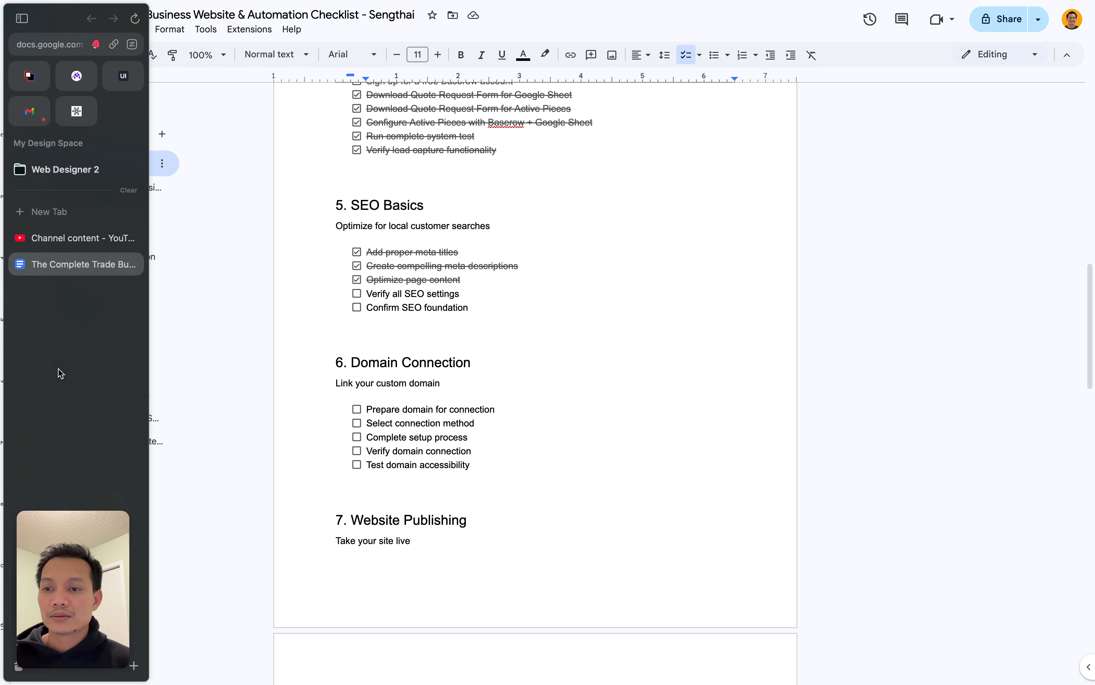
scroll(59, 373, right, 5)
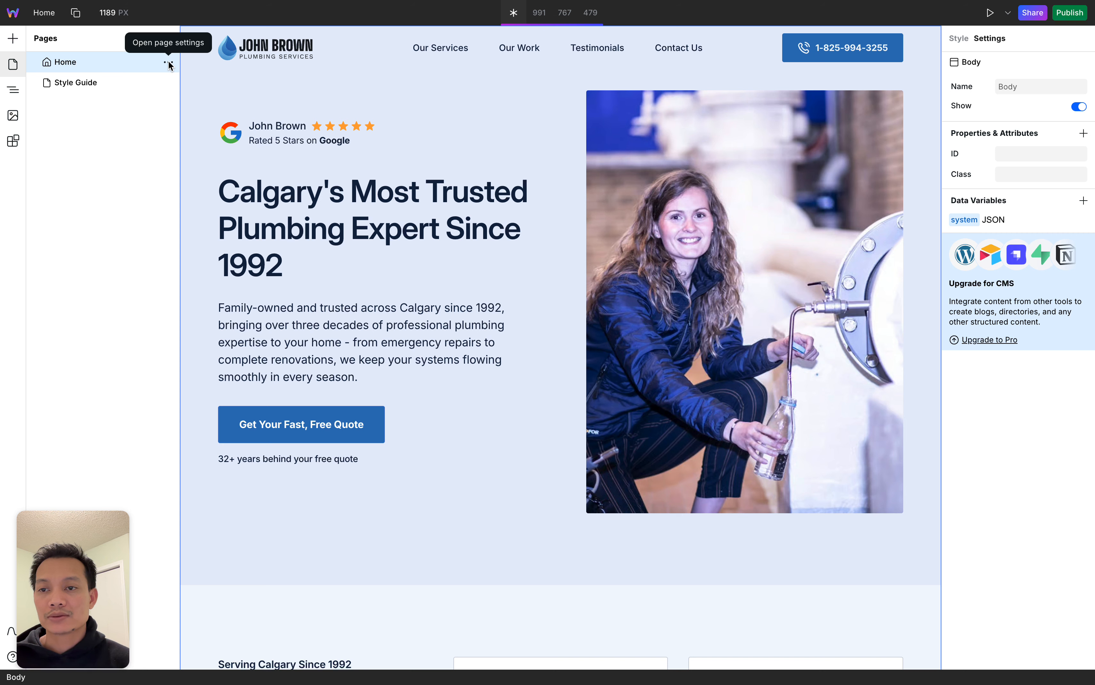
click(169, 64)
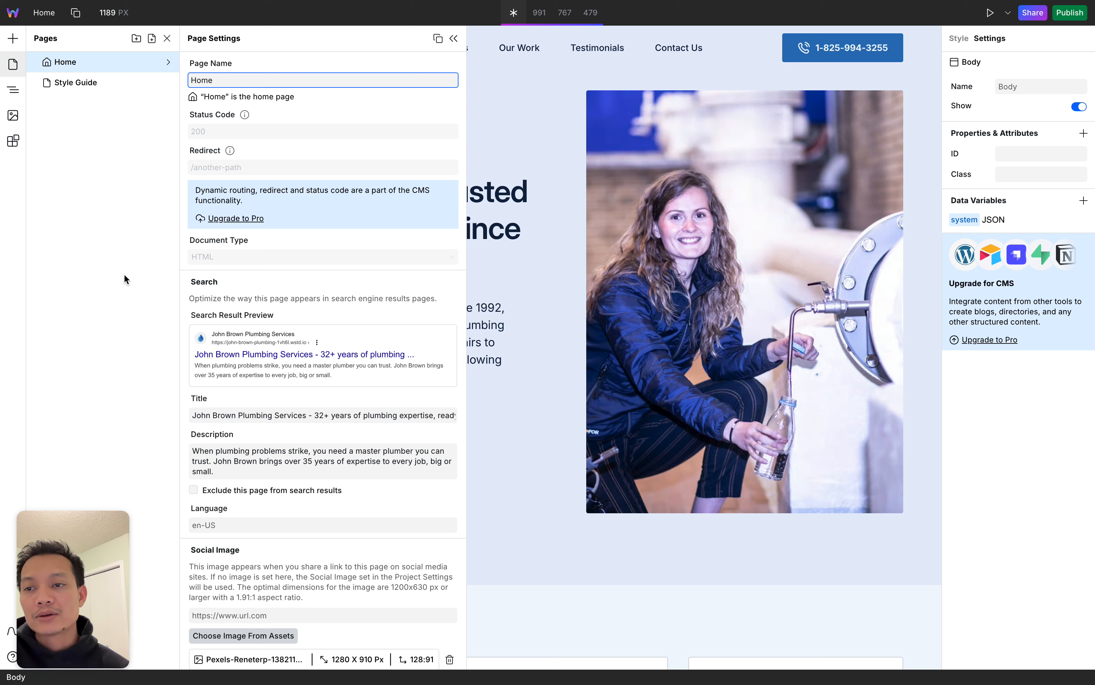
mouse_move(2, 282)
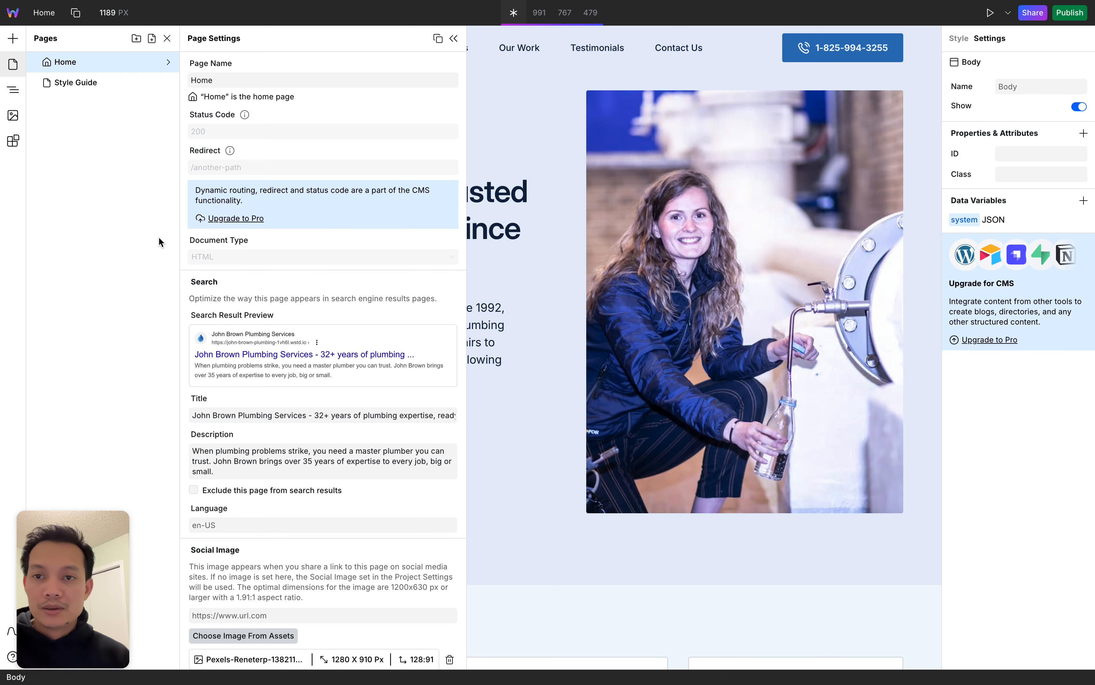
Close the Home page's settings, search the web for penpot and open the official Penpot website.
click(453, 39)
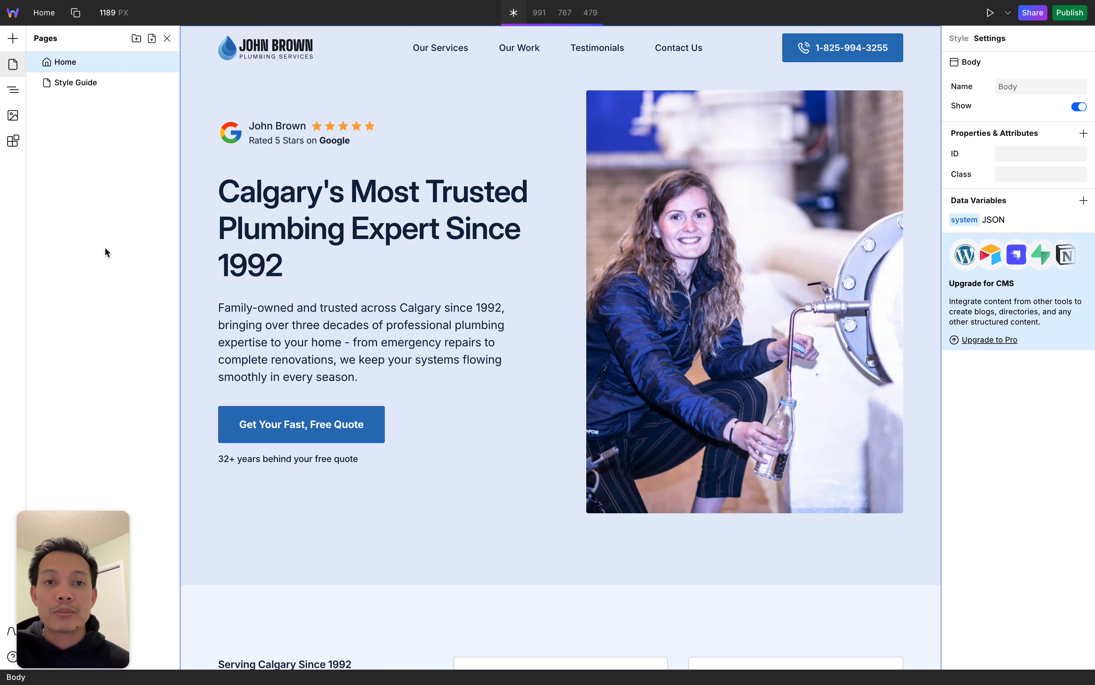
key(super+t)
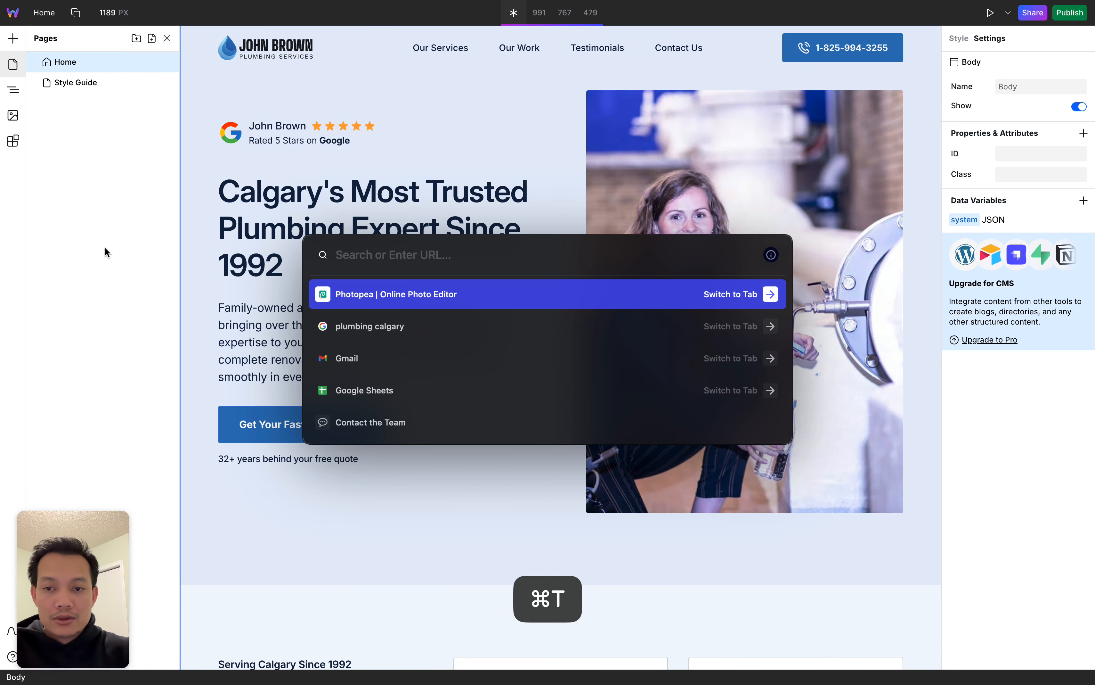
text(penpot)
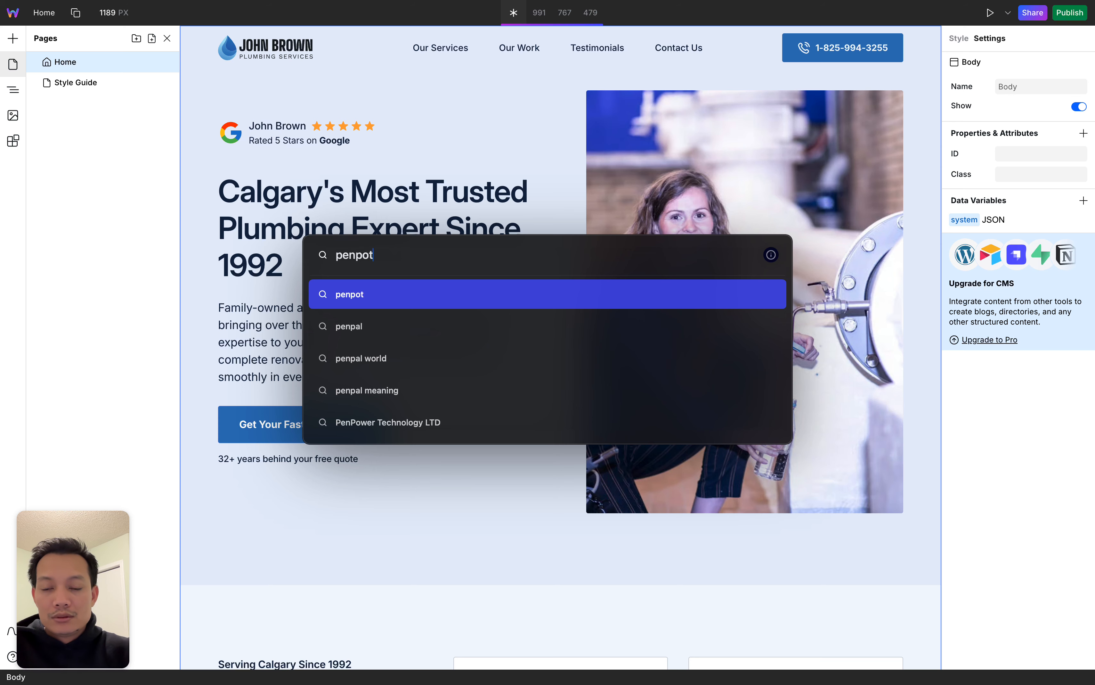
key(Return)
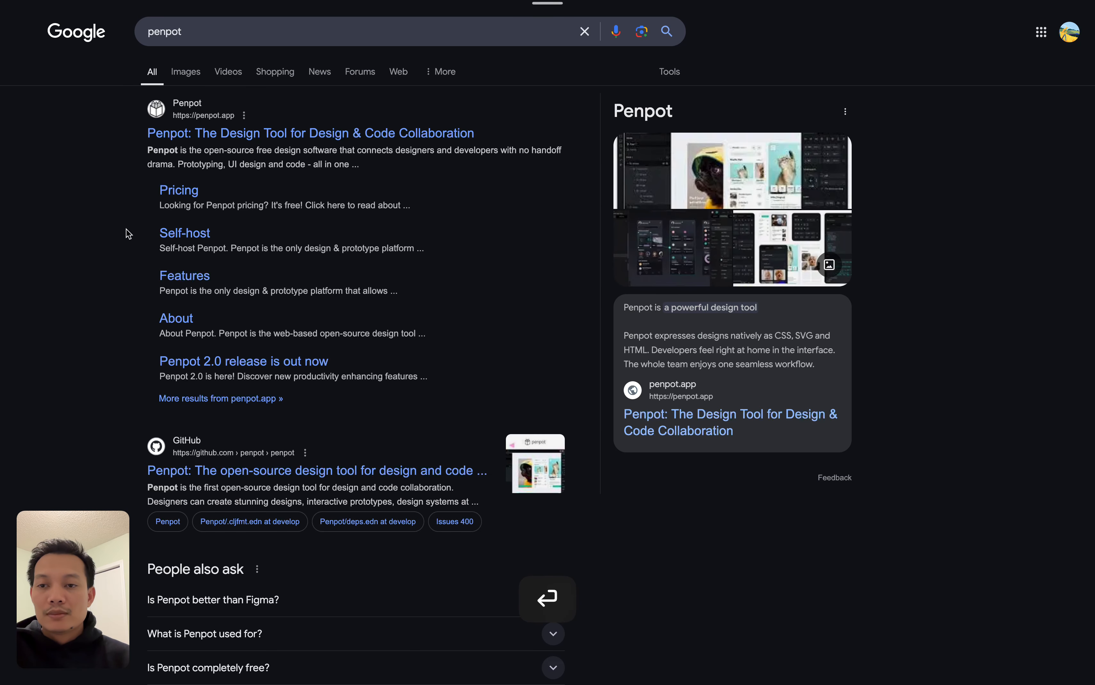
click(392, 138)
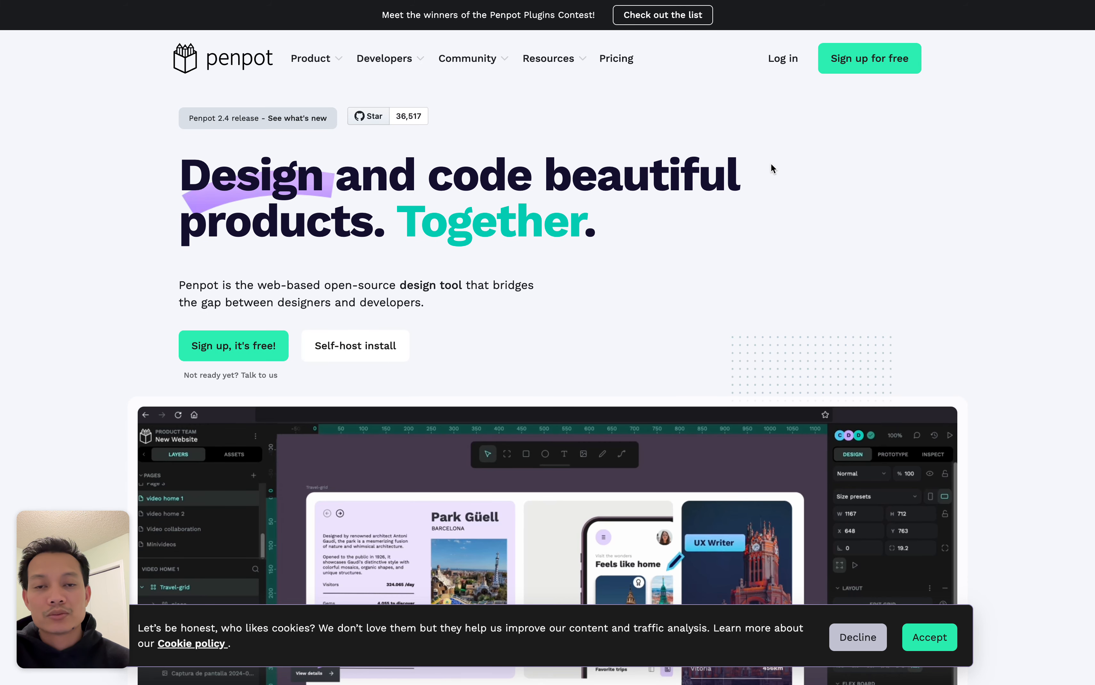
Create a Penpot account by signing in with the listed Google account, accepting the cookies and the terms of service.
click(781, 61)
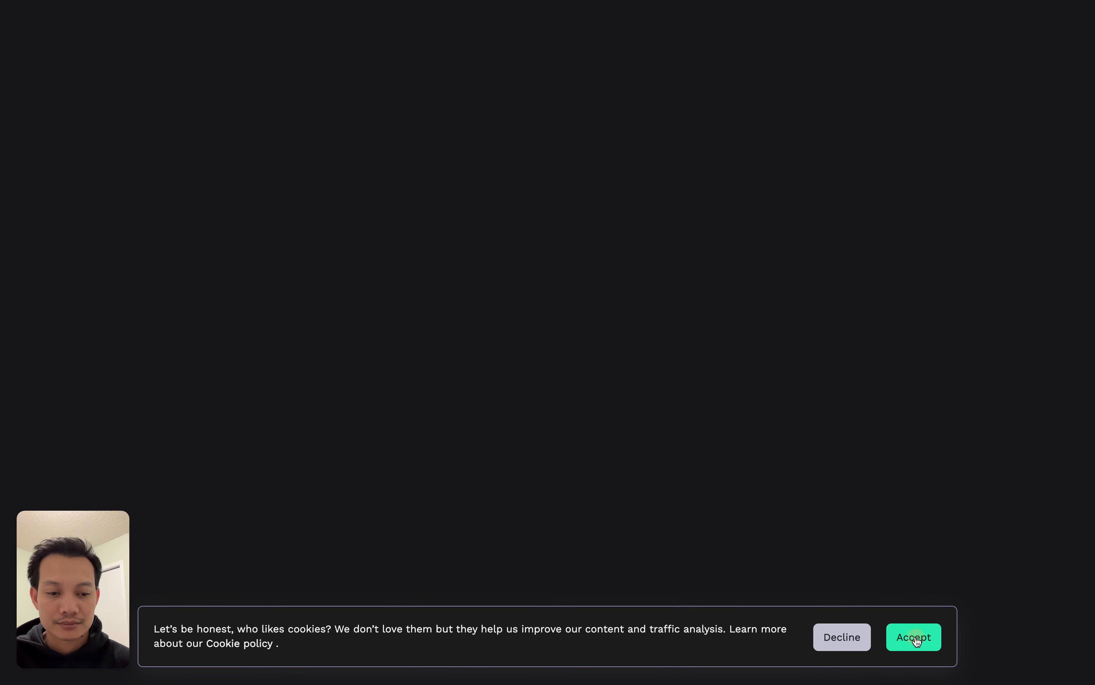
click(915, 634)
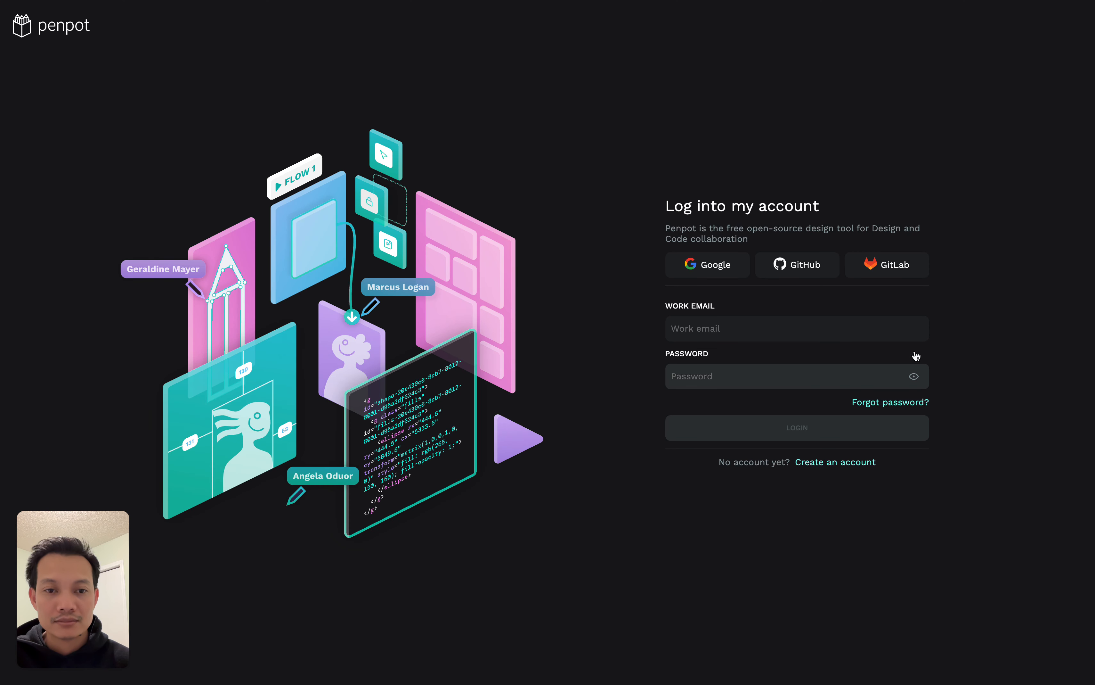
click(716, 264)
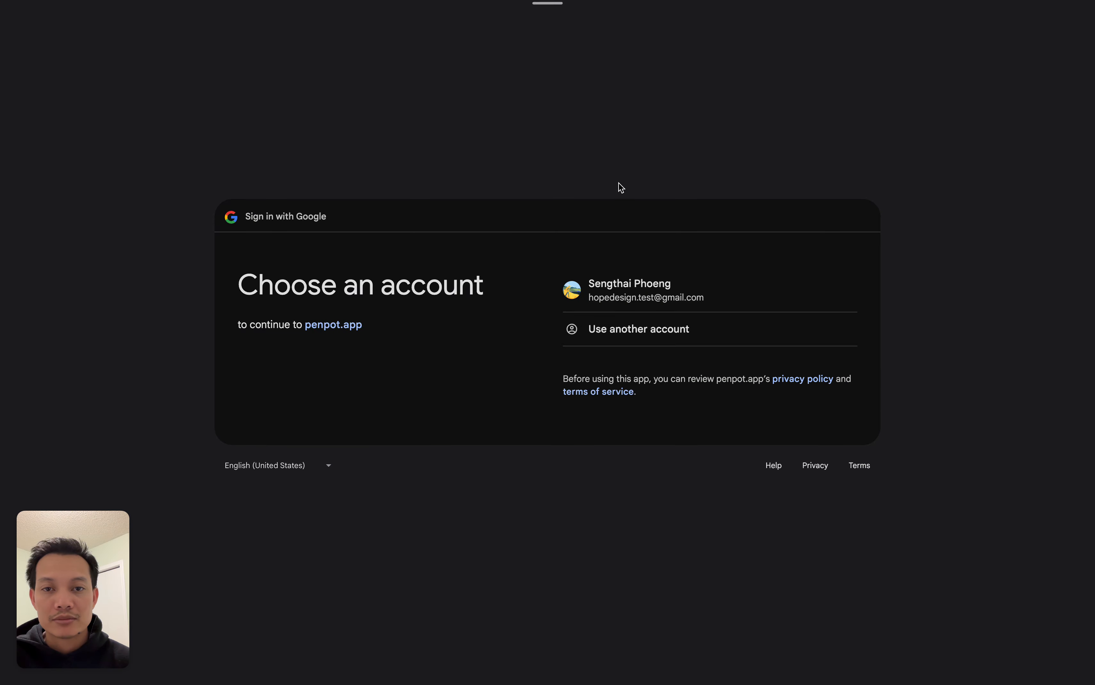
click(634, 286)
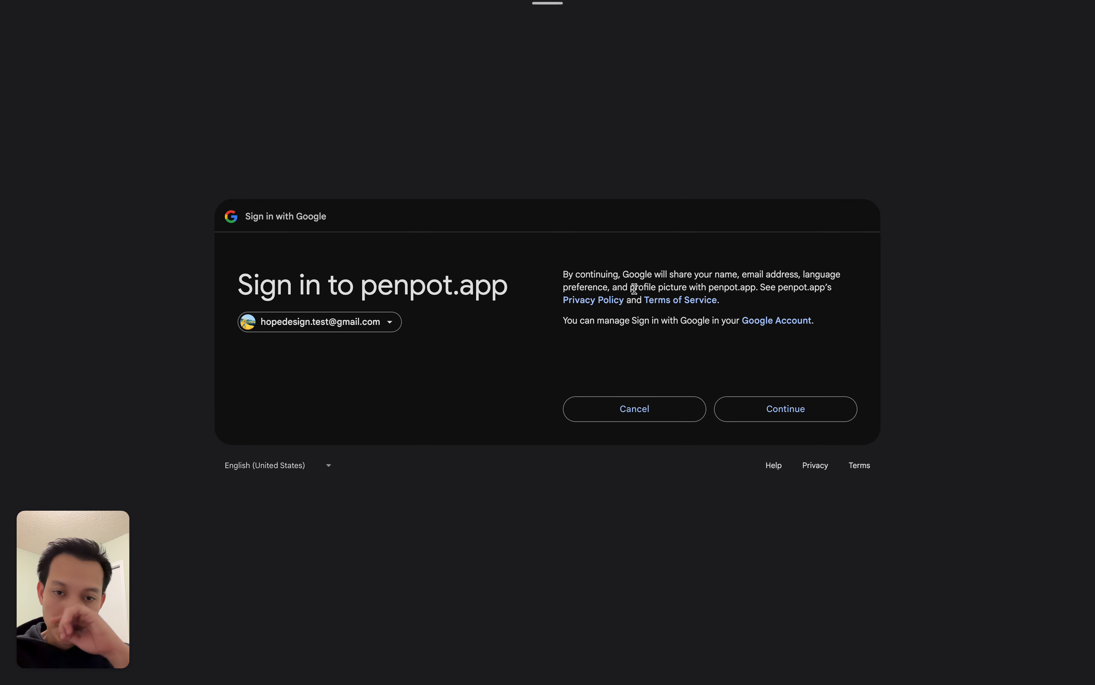
click(787, 412)
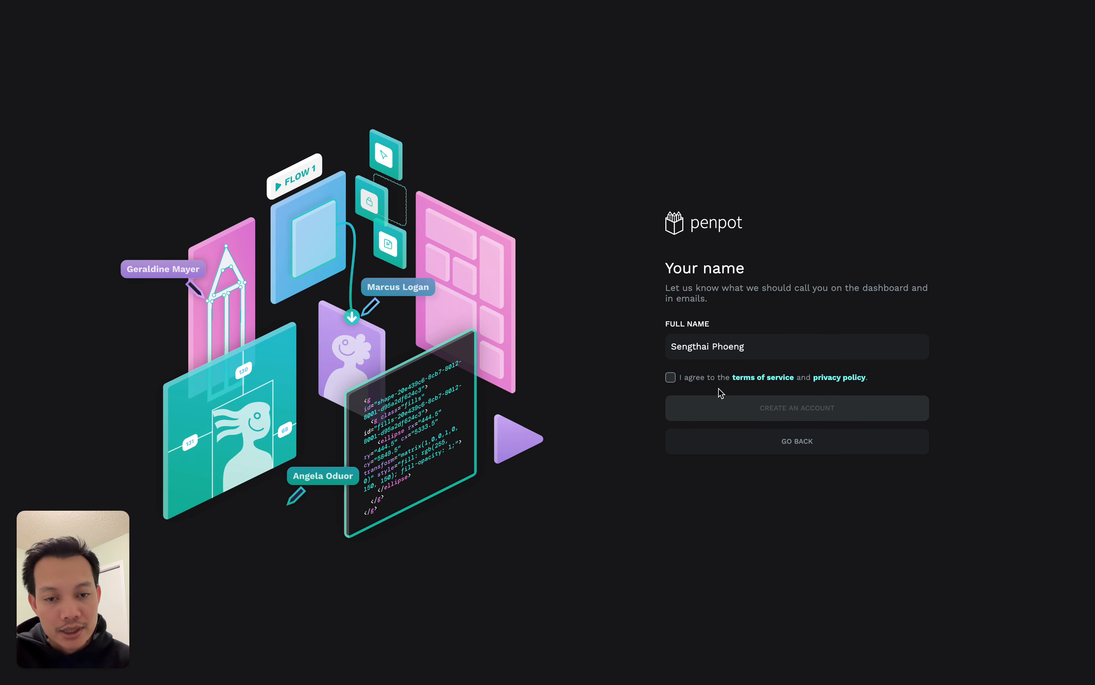
click(671, 378)
click(817, 410)
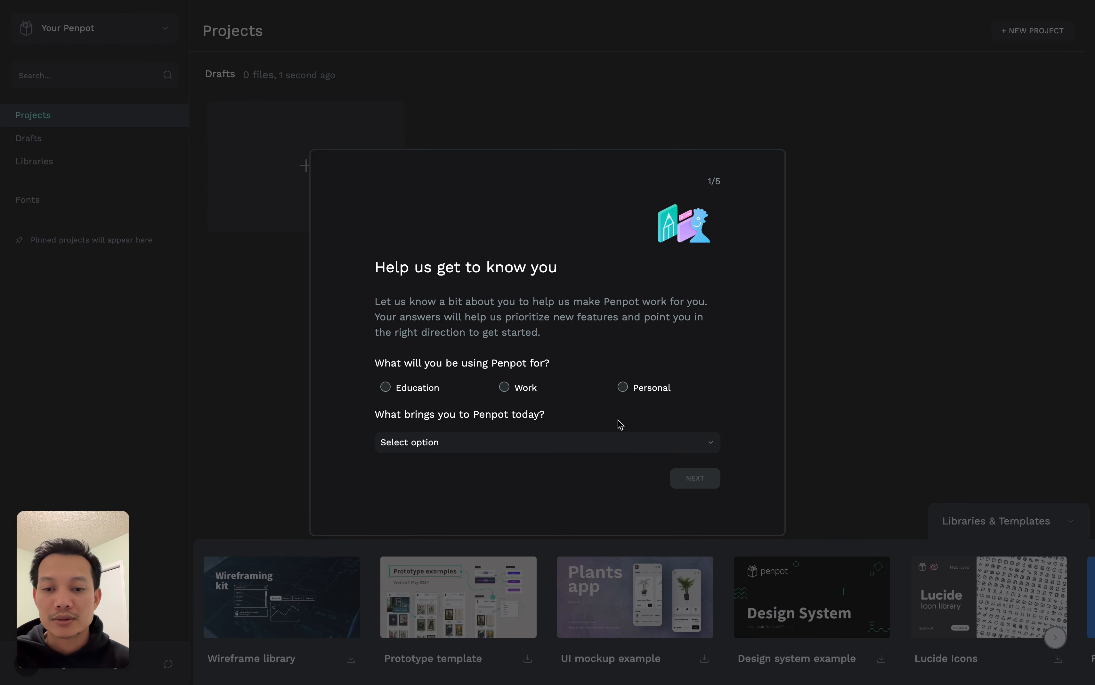
Answer the first onboarding page with Personal use and "Testing before self-hosting" as the reason for coming to Penpot.
click(625, 387)
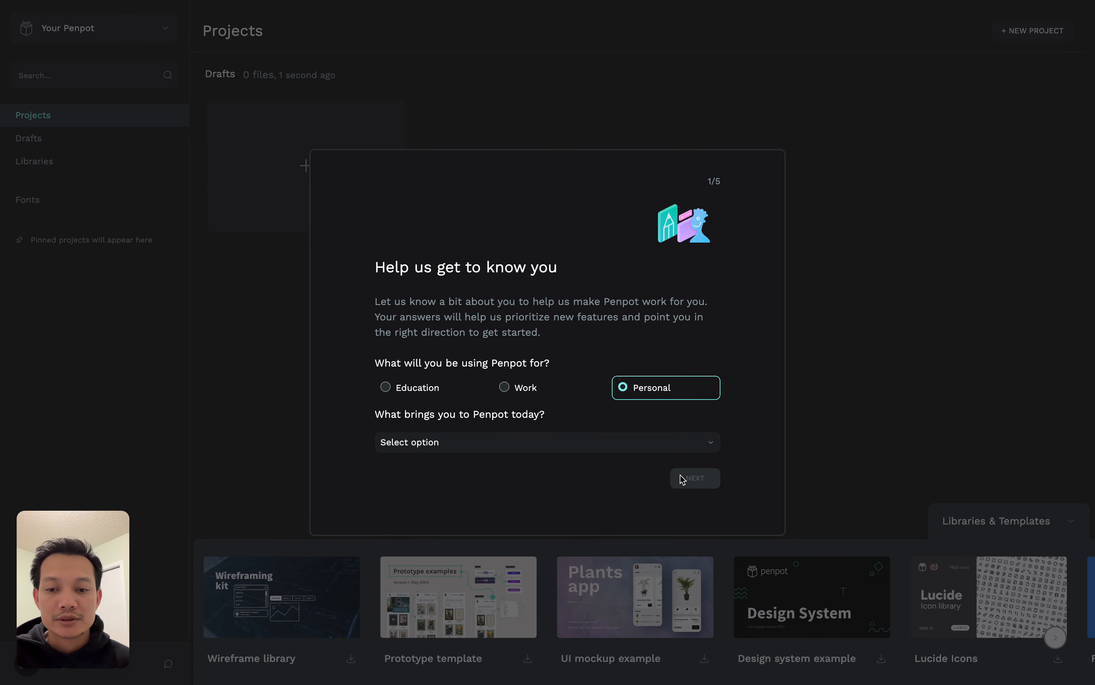
click(684, 442)
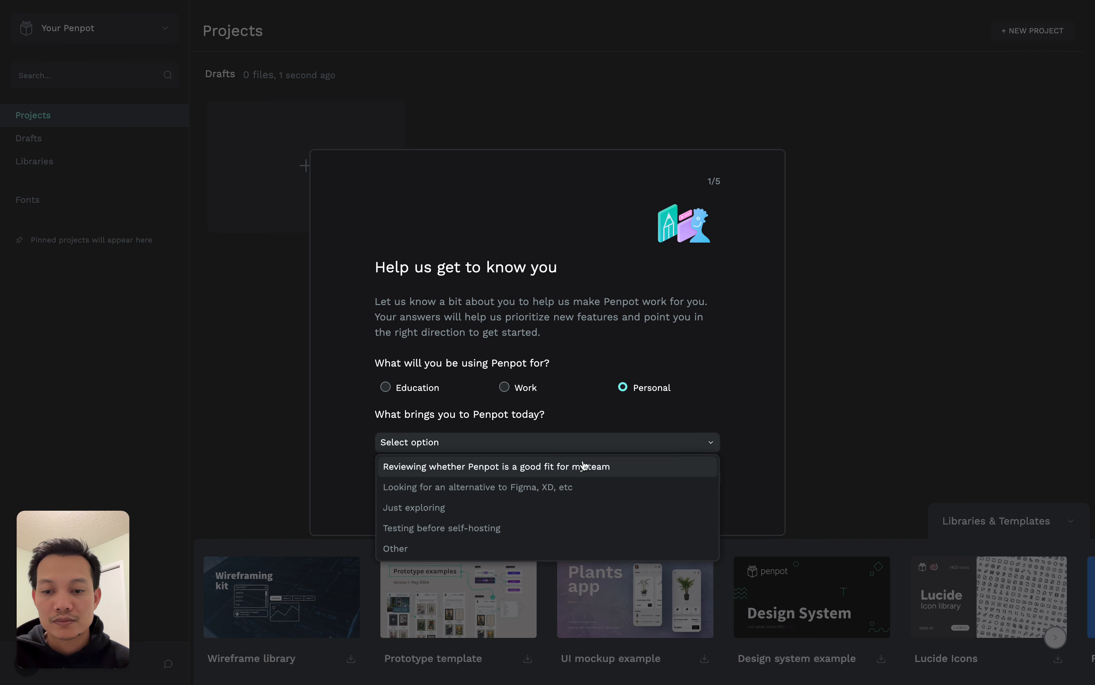
click(571, 530)
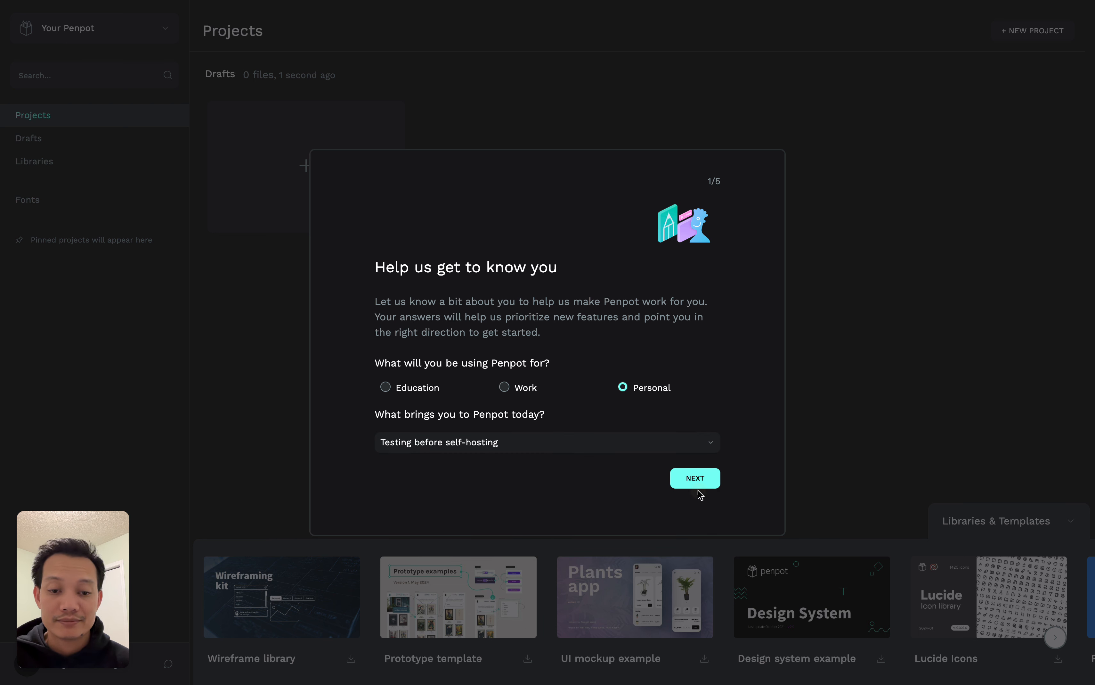
click(704, 481)
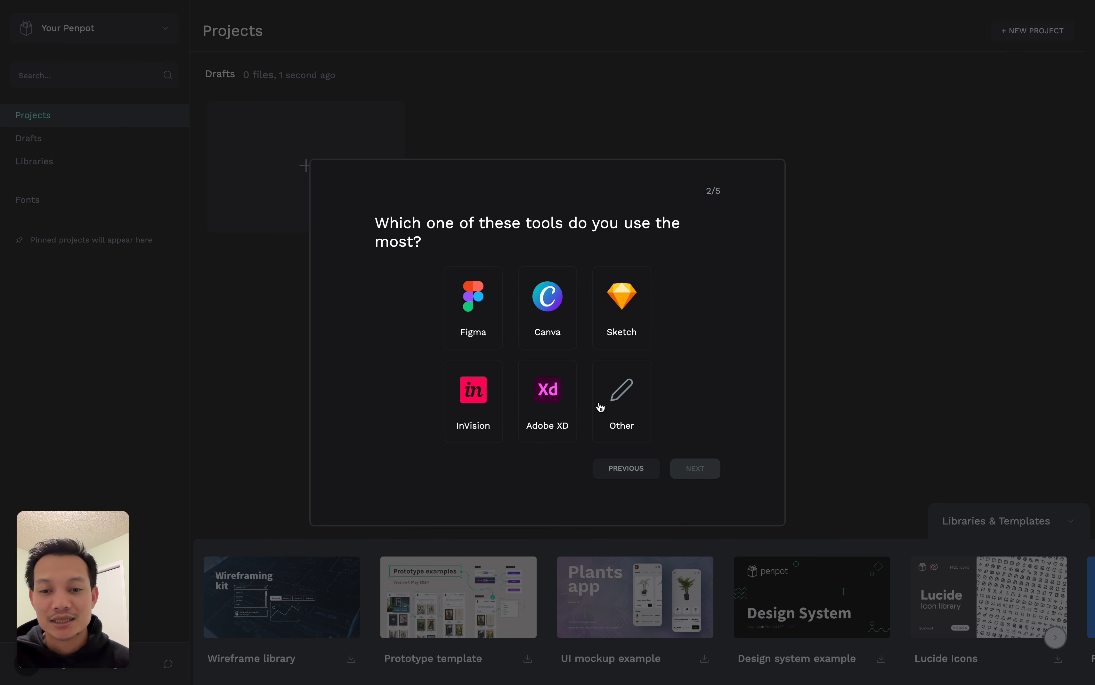
Choose Figma as the most used design tool and continue the questionnaire.
click(474, 300)
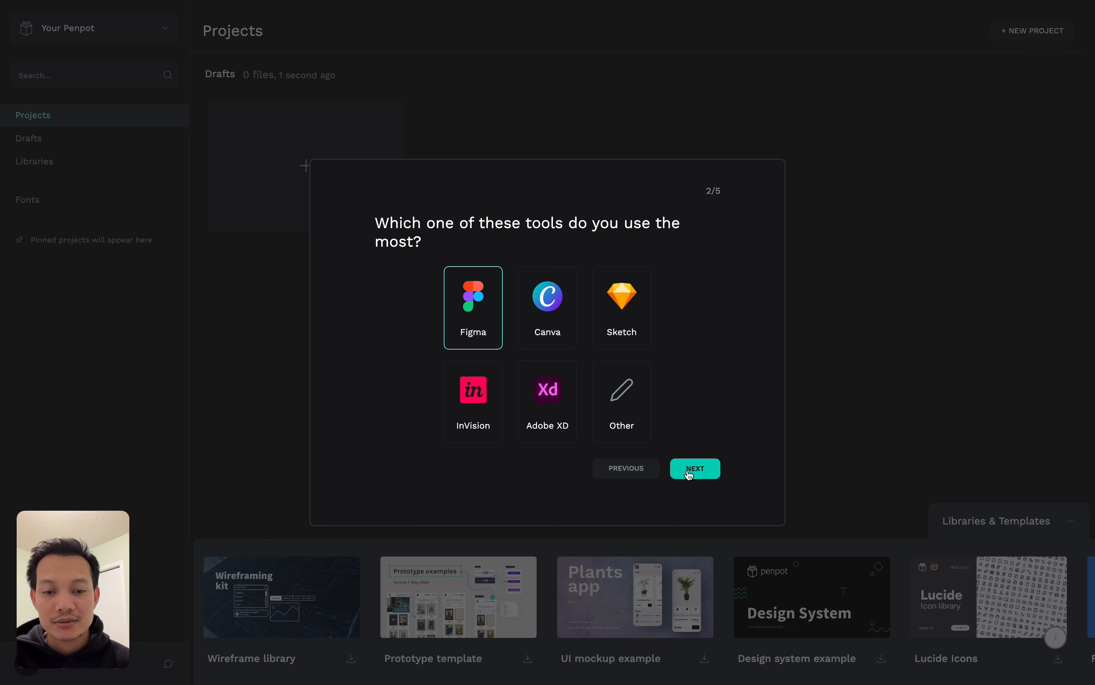
click(555, 291)
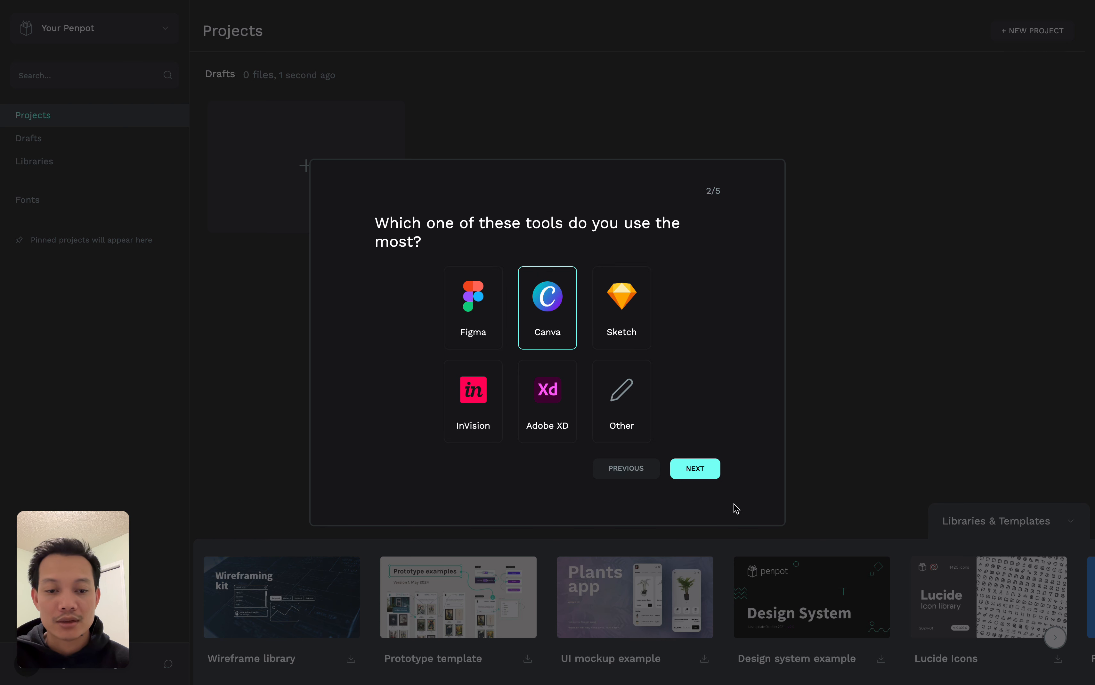
click(481, 303)
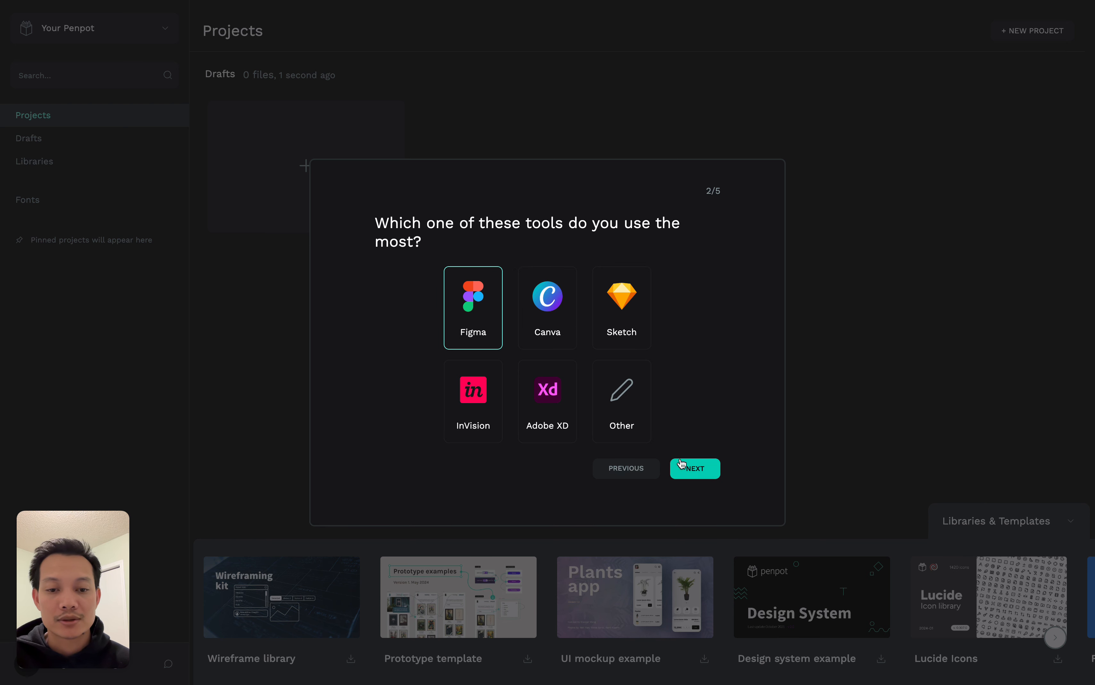
click(691, 466)
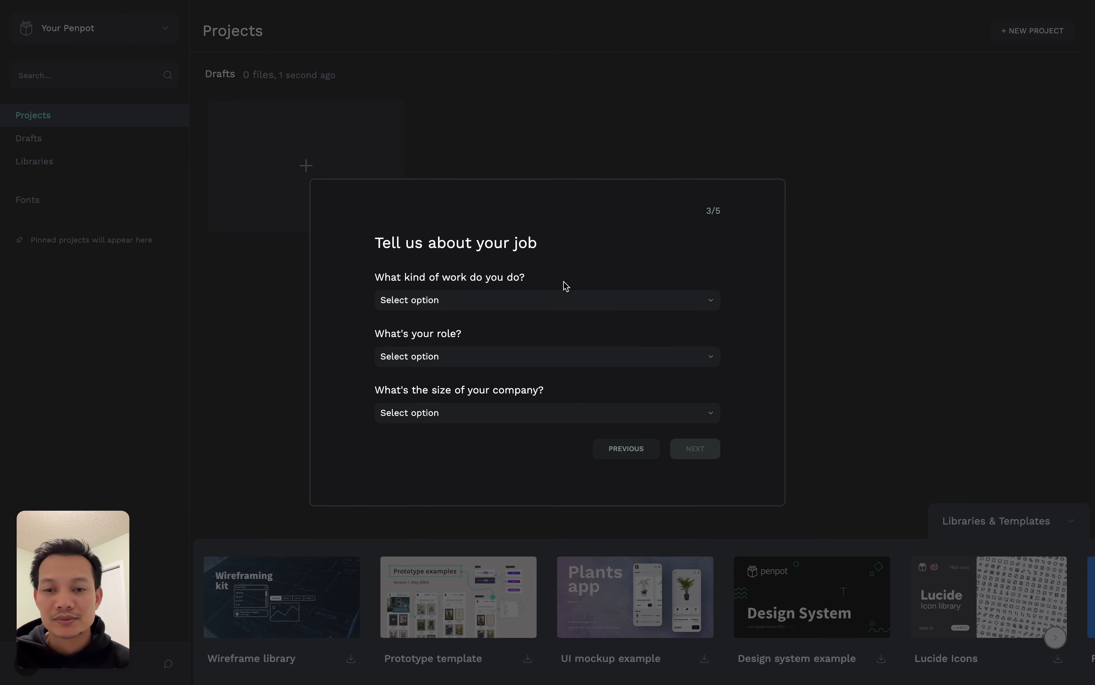
Fill in the job questions with Development as work, CEO or Founder as role and "I'm a freelancer" as company size.
click(571, 304)
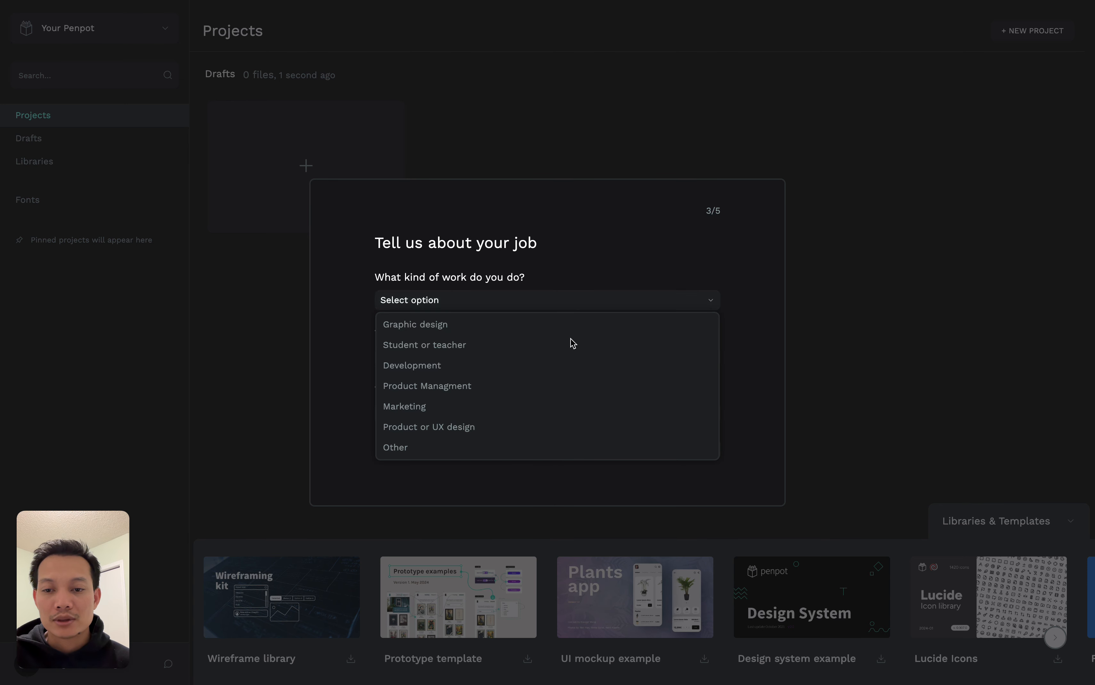
click(497, 364)
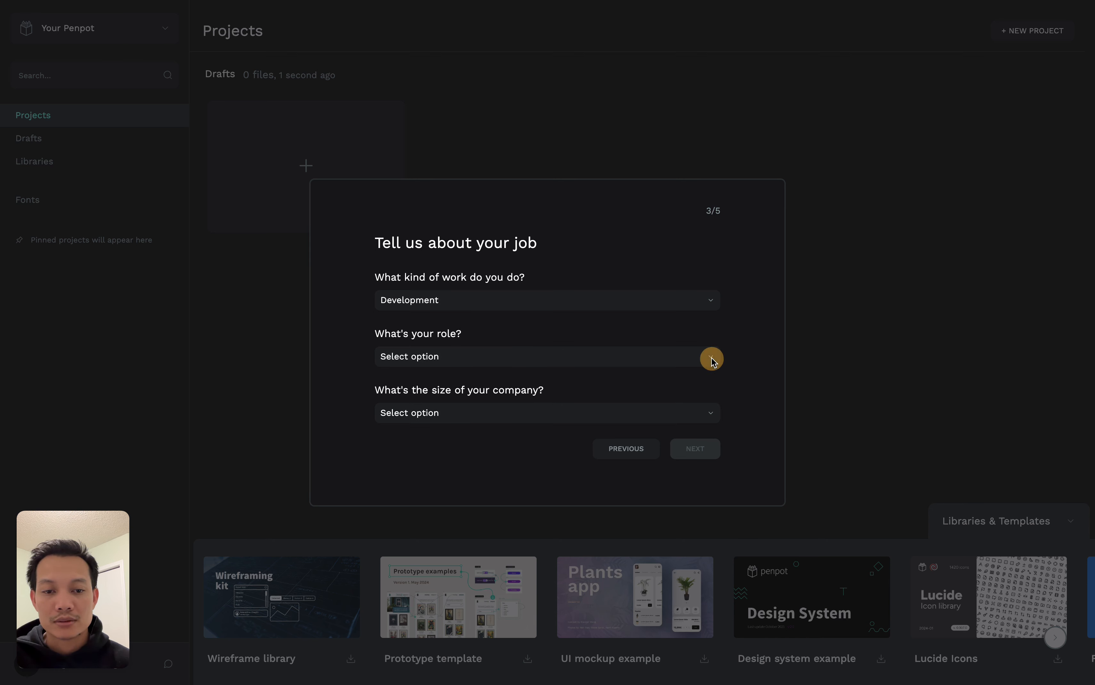
click(691, 361)
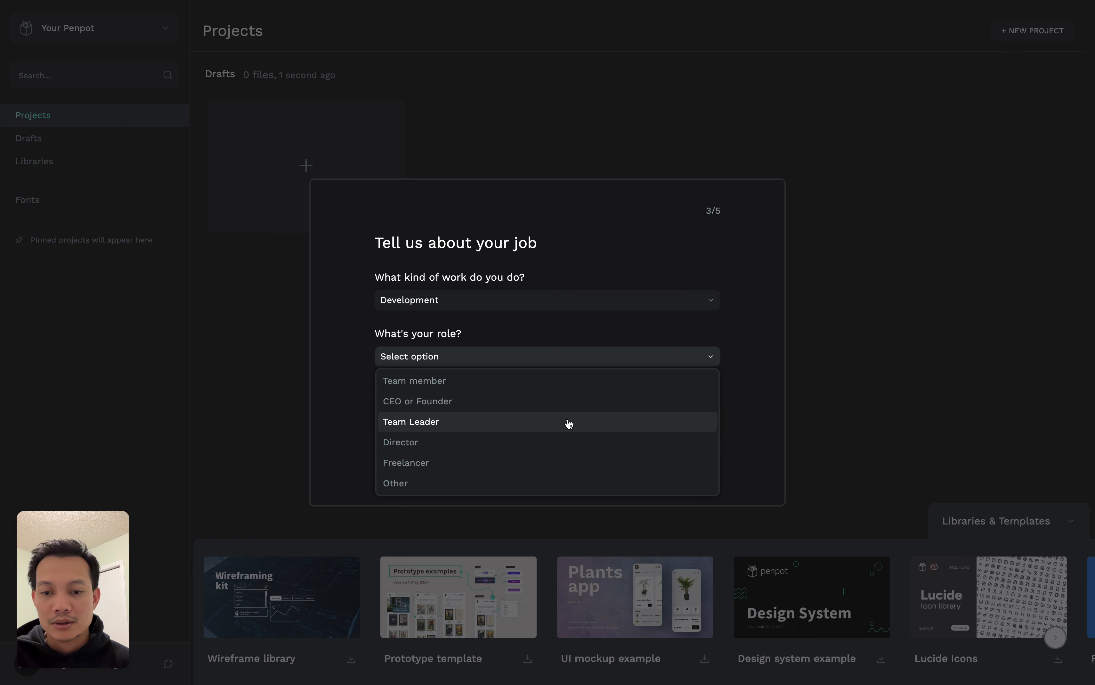
click(587, 406)
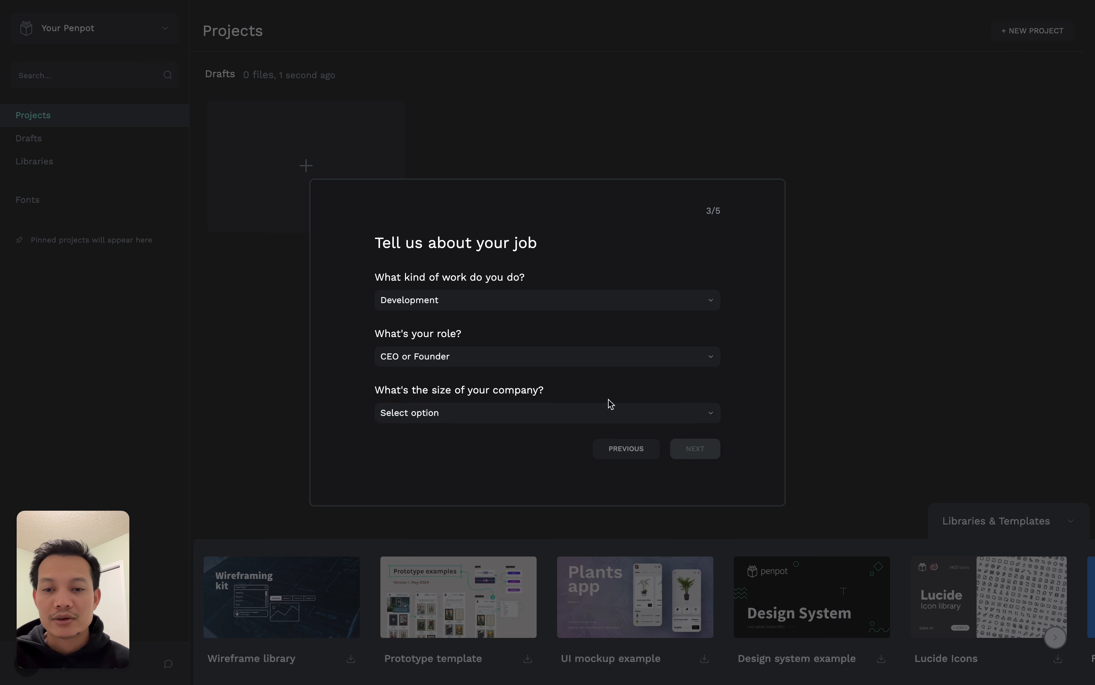
click(654, 417)
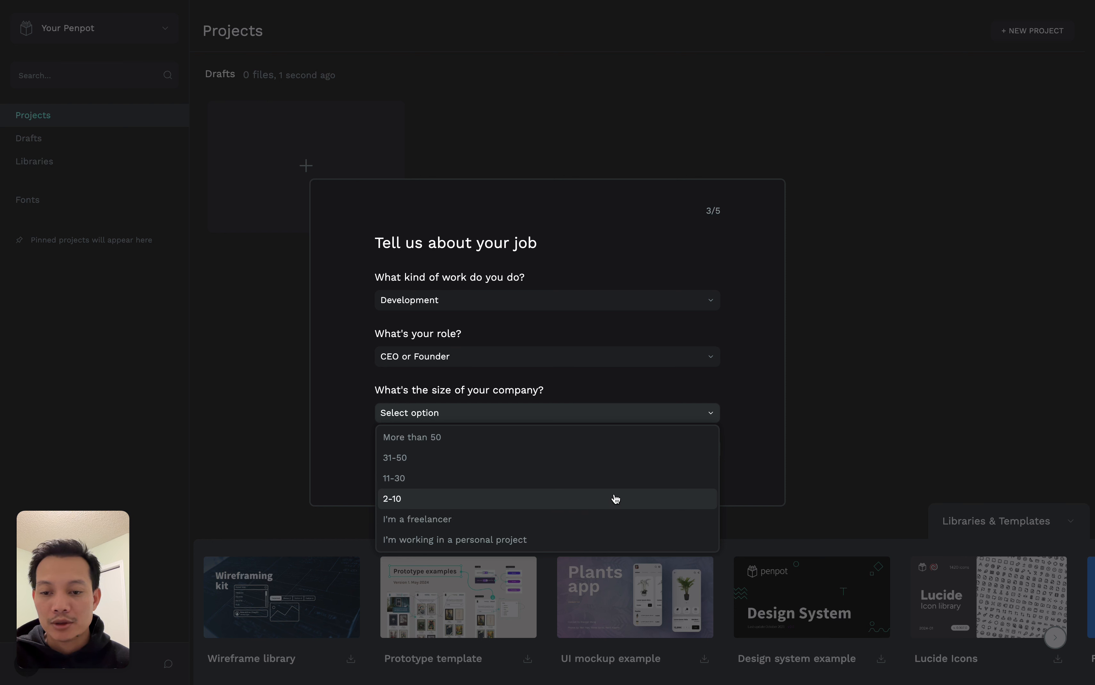
click(607, 520)
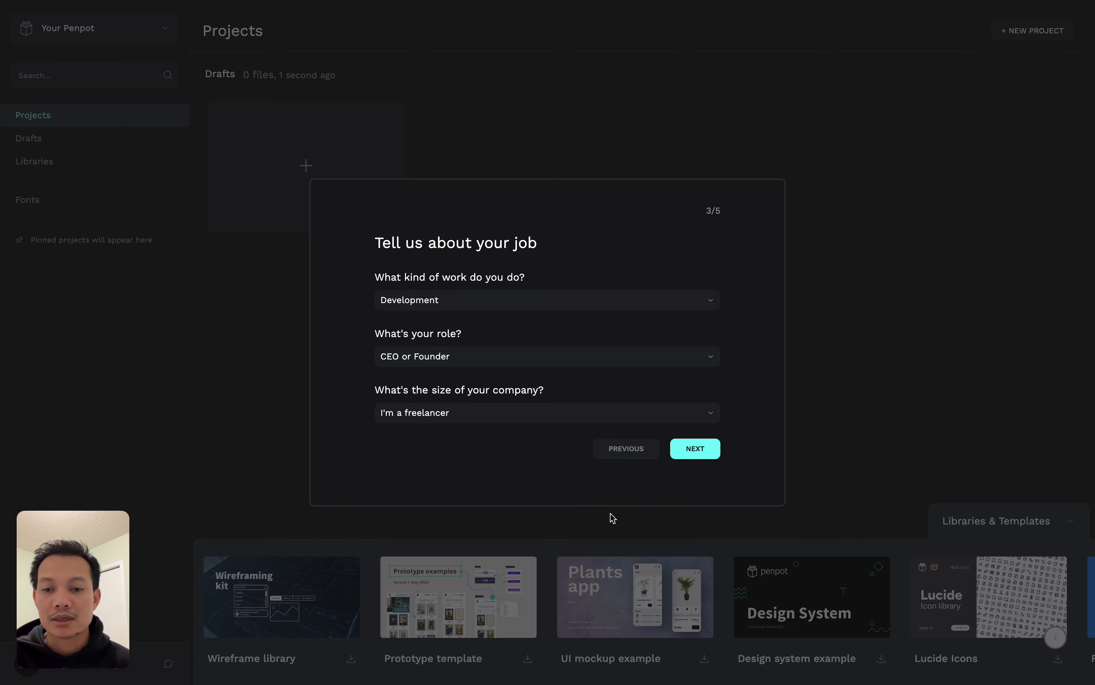
click(699, 450)
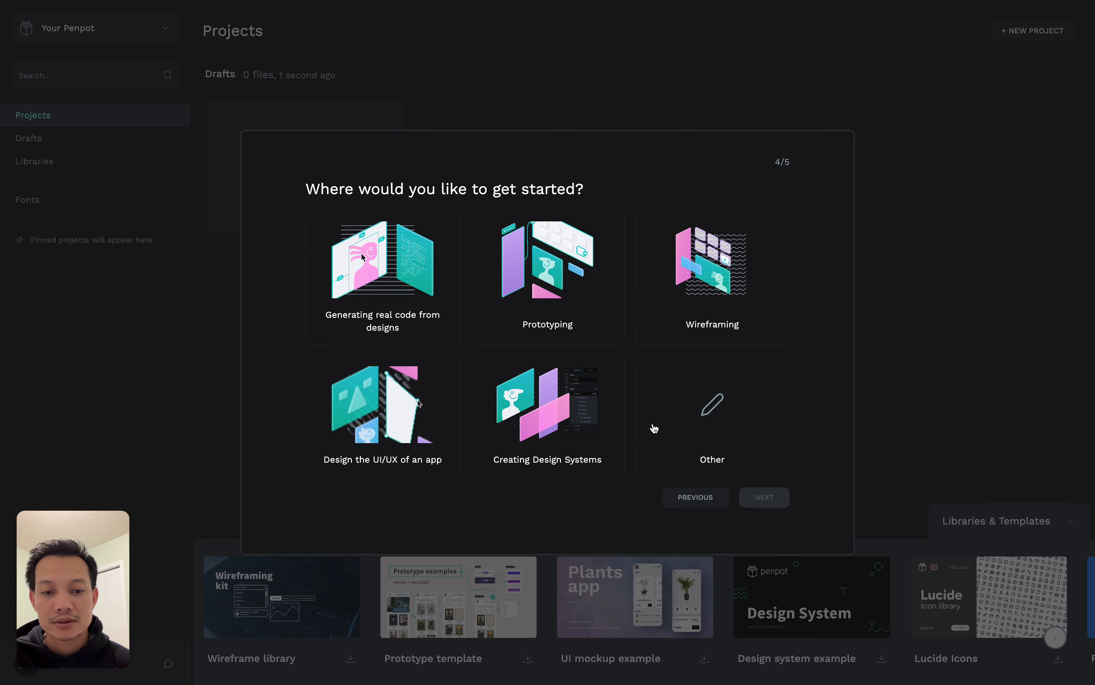
Choose "Design the UI/UX of an app" as the starting point and Search Engine as the referral source, and submit the questionnaire.
click(710, 434)
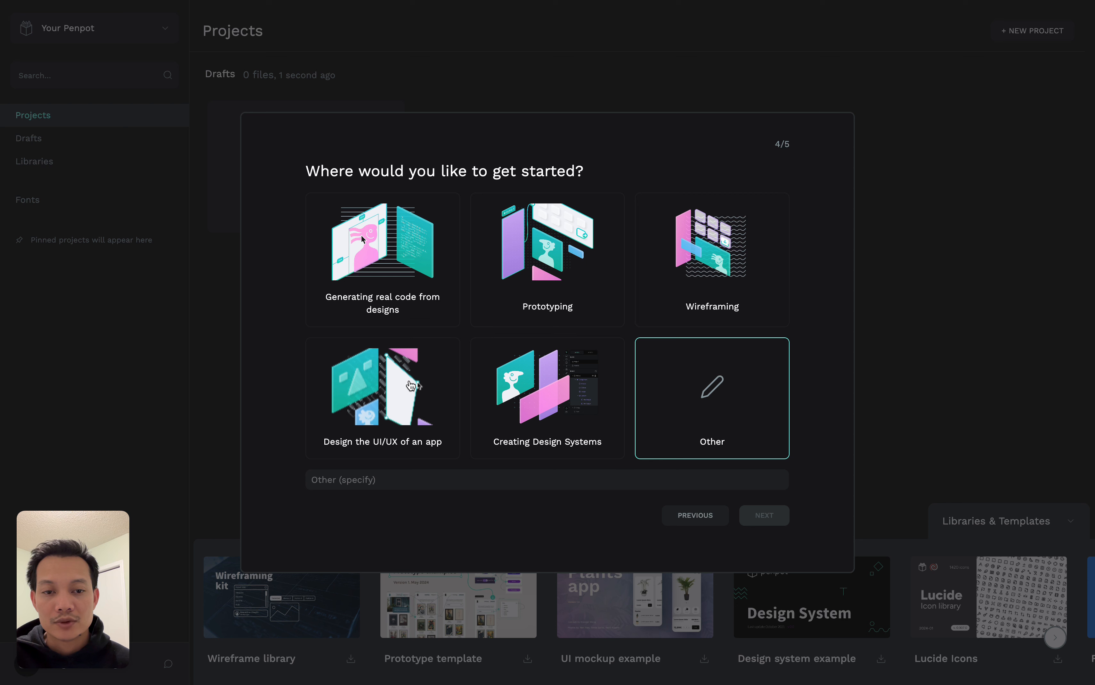
click(726, 276)
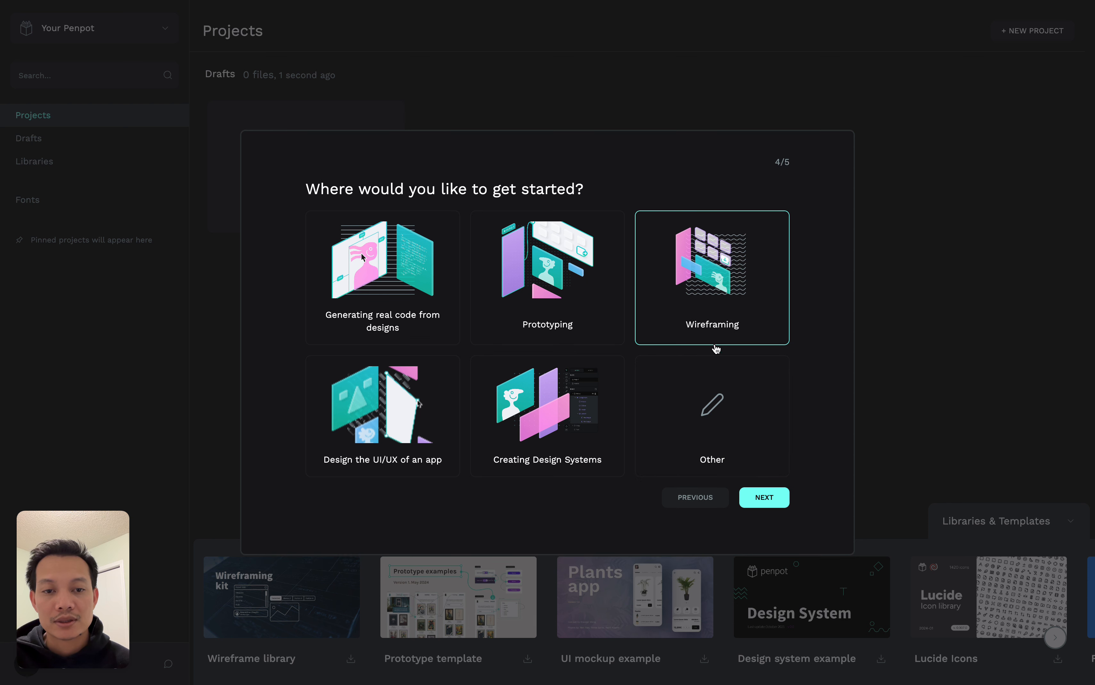
click(374, 390)
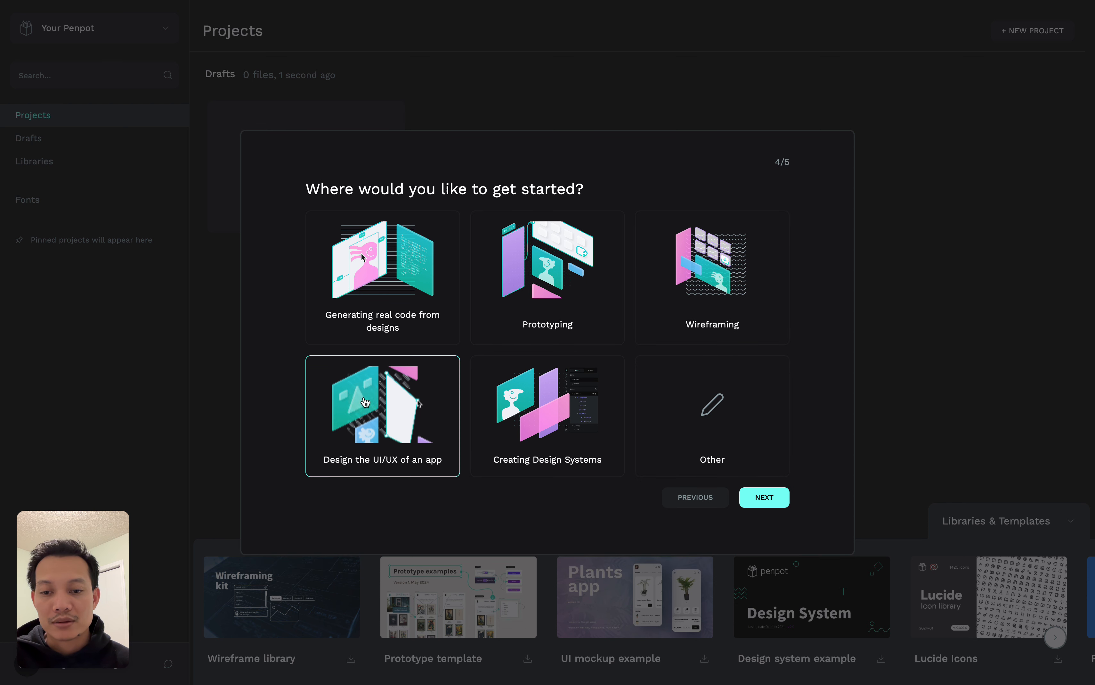
click(783, 503)
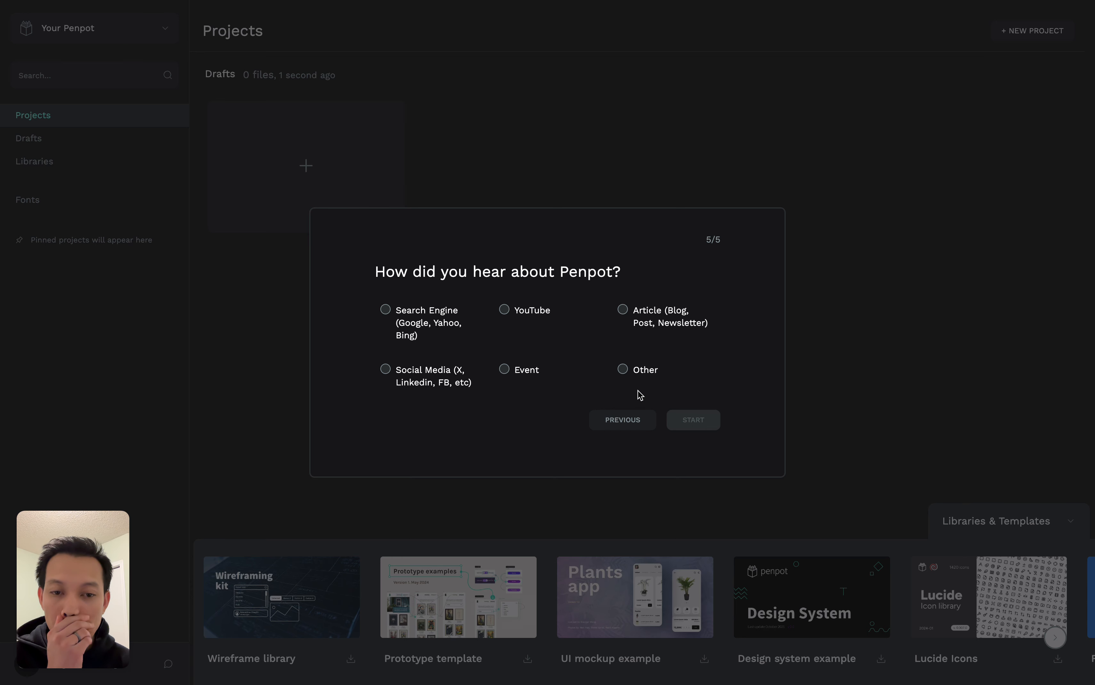
click(400, 314)
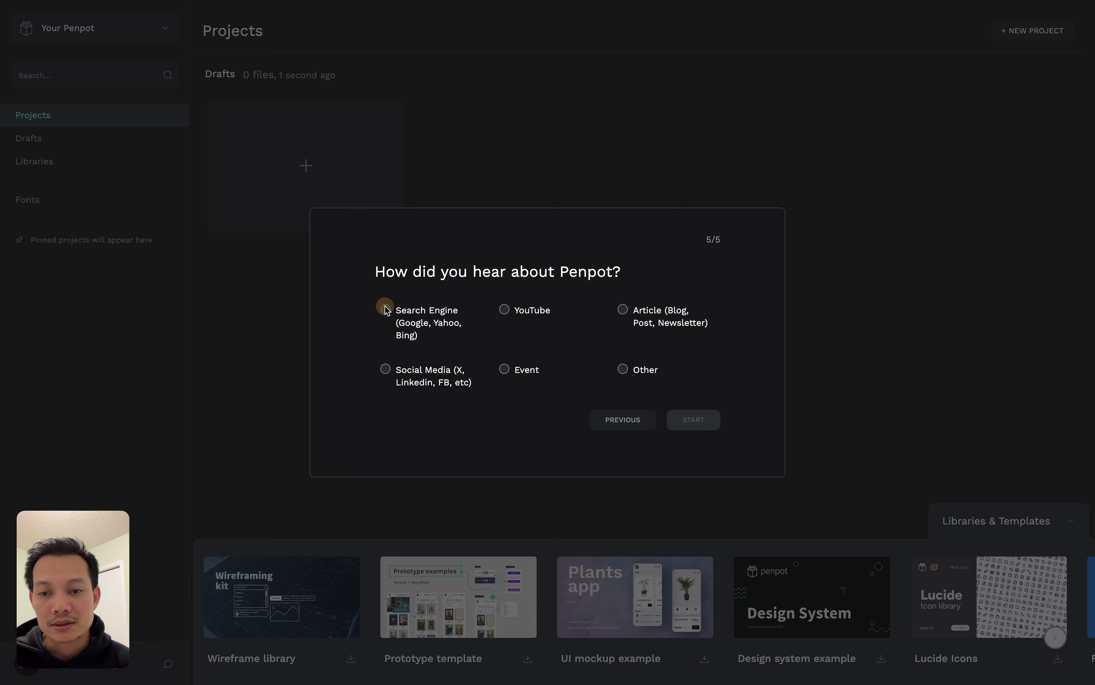
click(700, 421)
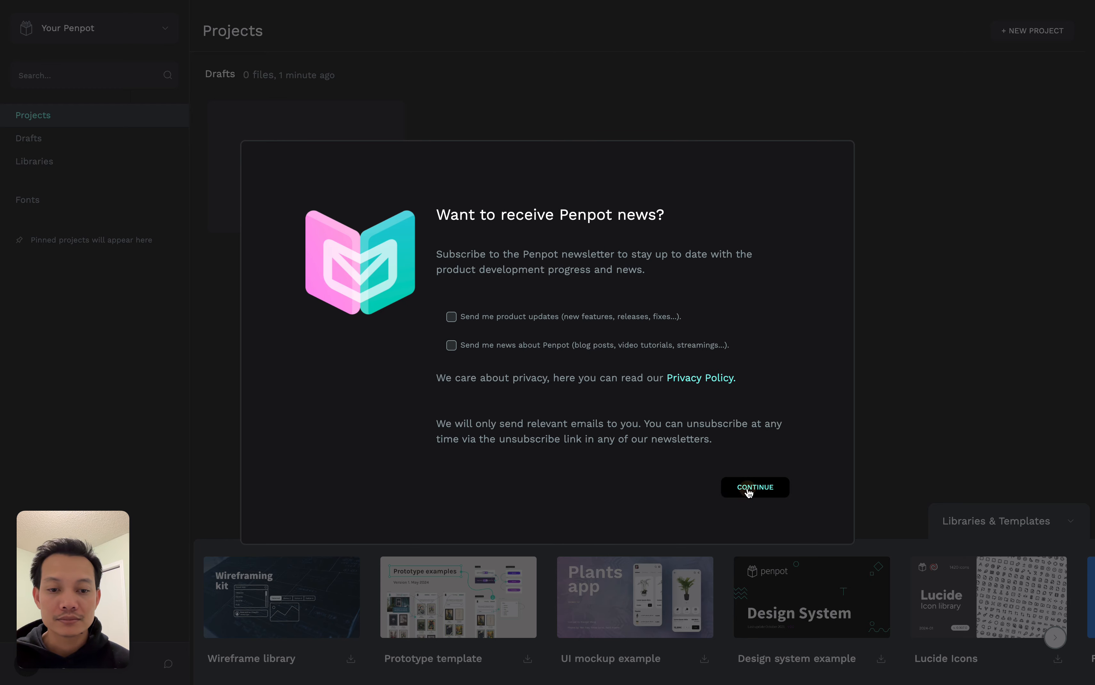
Finish the welcome setup without newsletters or a team, and collapse the Libraries & Templates section.
click(747, 487)
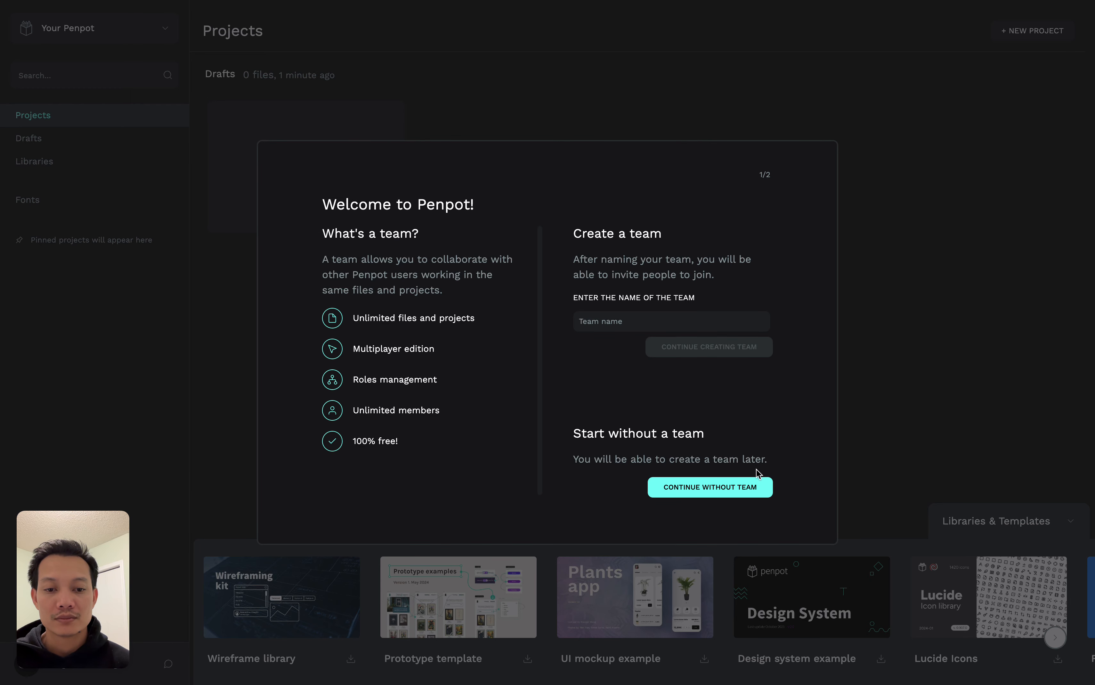
click(742, 488)
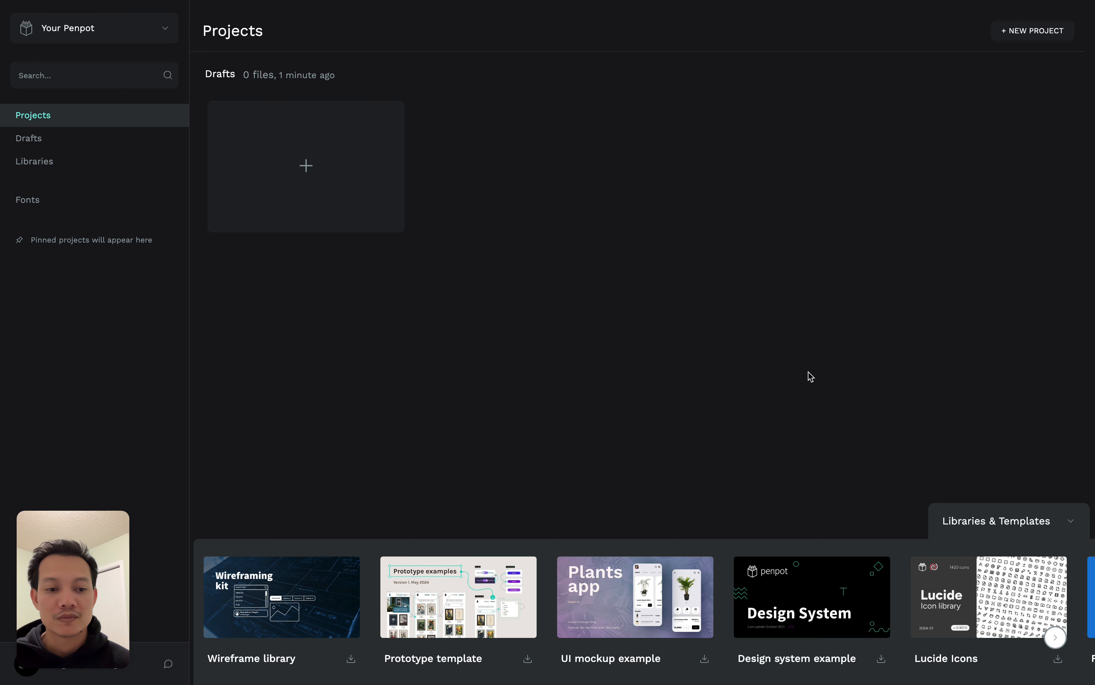
click(1072, 523)
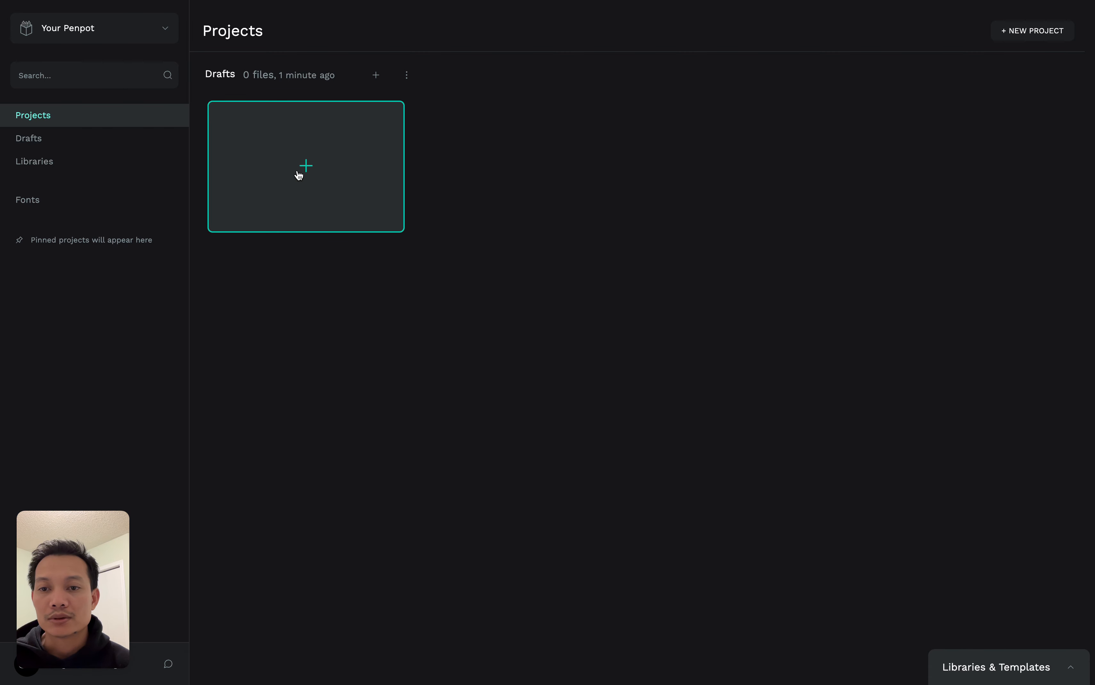
Create a new file in Drafts and import the 512×512 image chatwoot_macos_bigsur_icon_189487.png from Downloads onto the canvas.
click(311, 174)
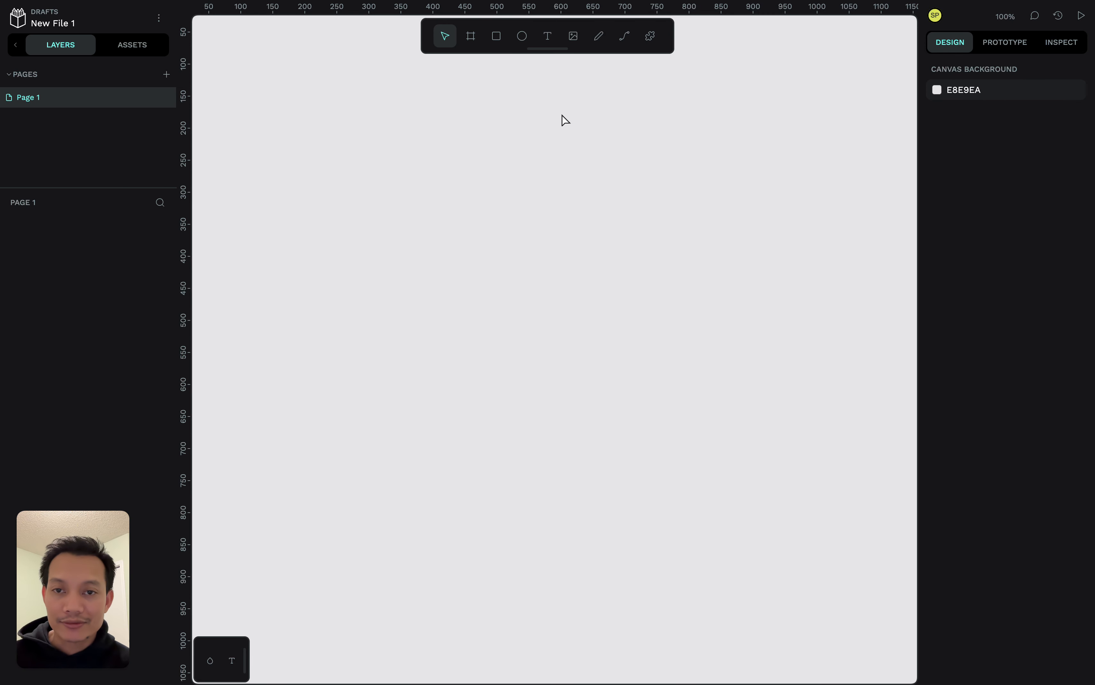
click(573, 36)
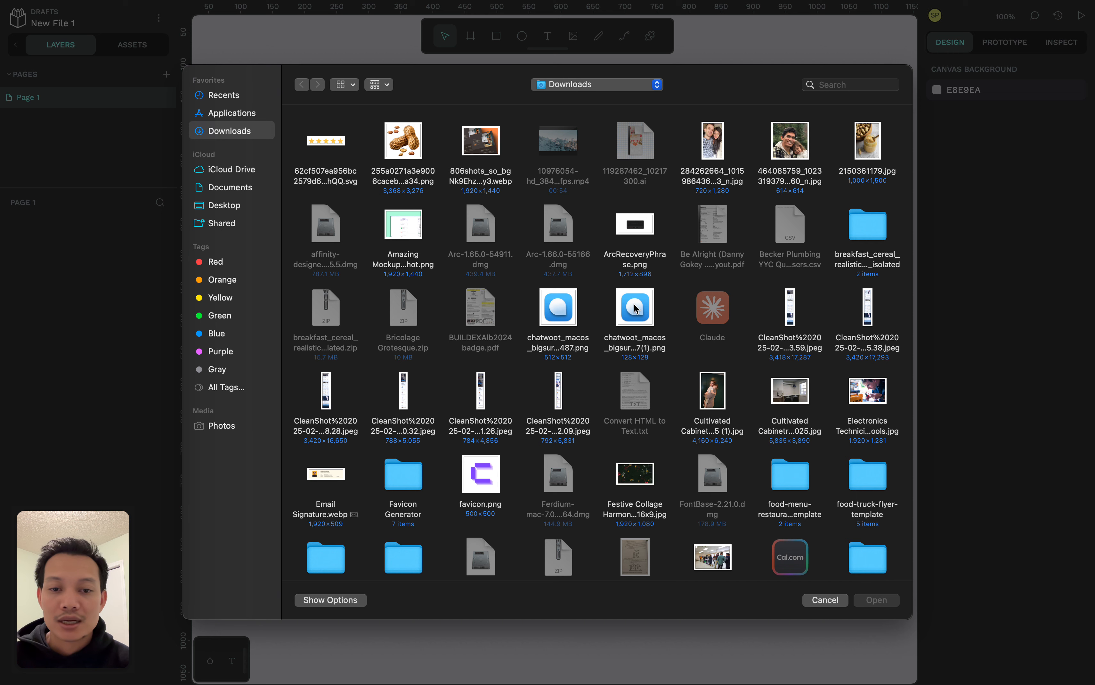
click(575, 309)
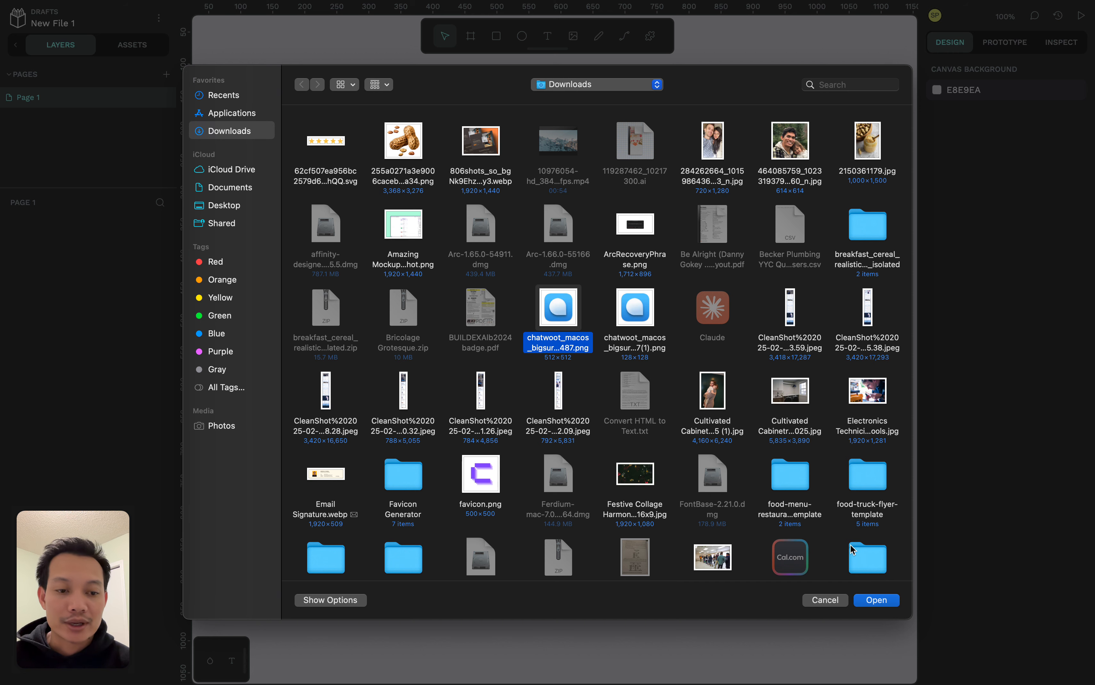
click(882, 600)
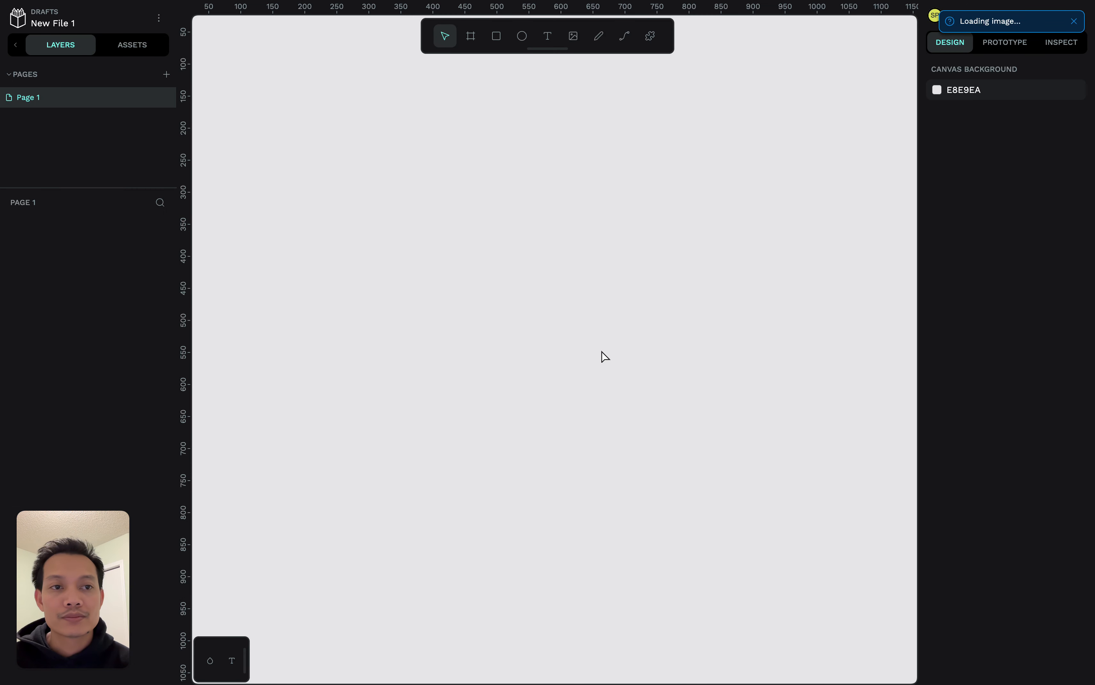
scroll(586, 350, down, 2)
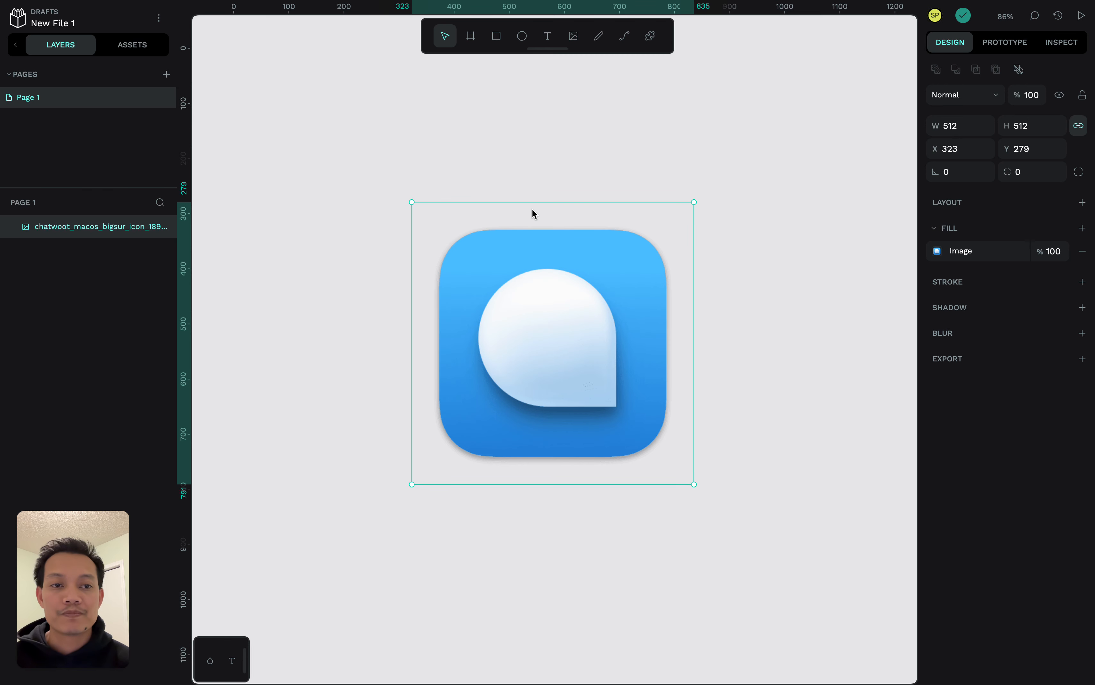
mouse_move(2, 169)
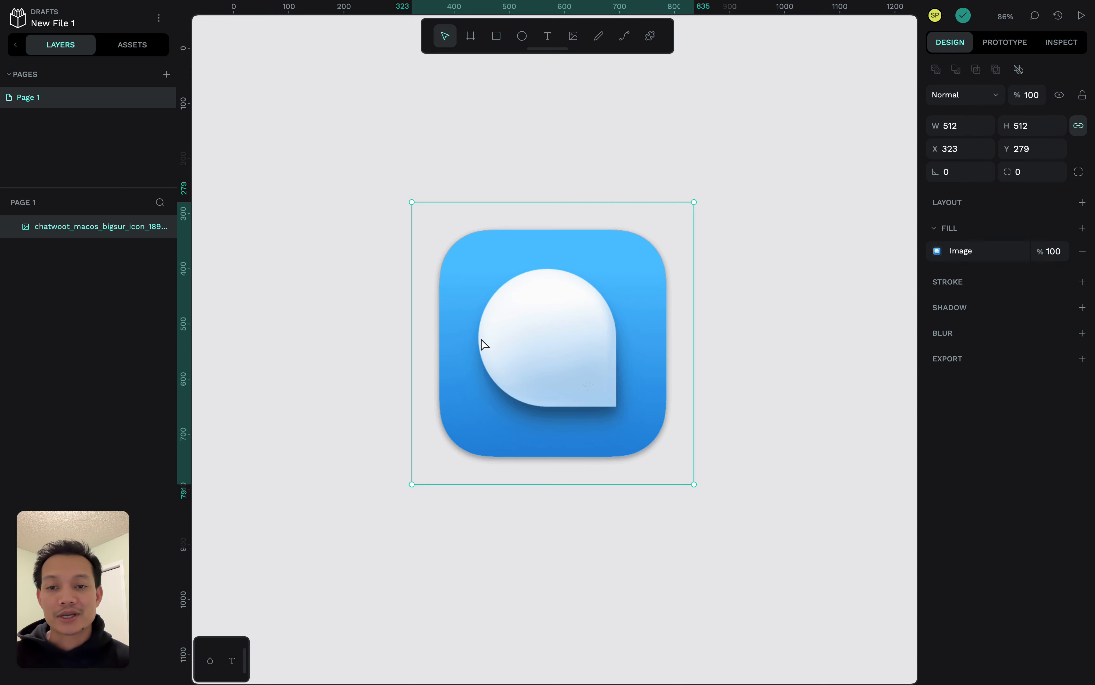
Scale the imported icon image down proportionally to about 275 × 275 and deselect it.
click(534, 293)
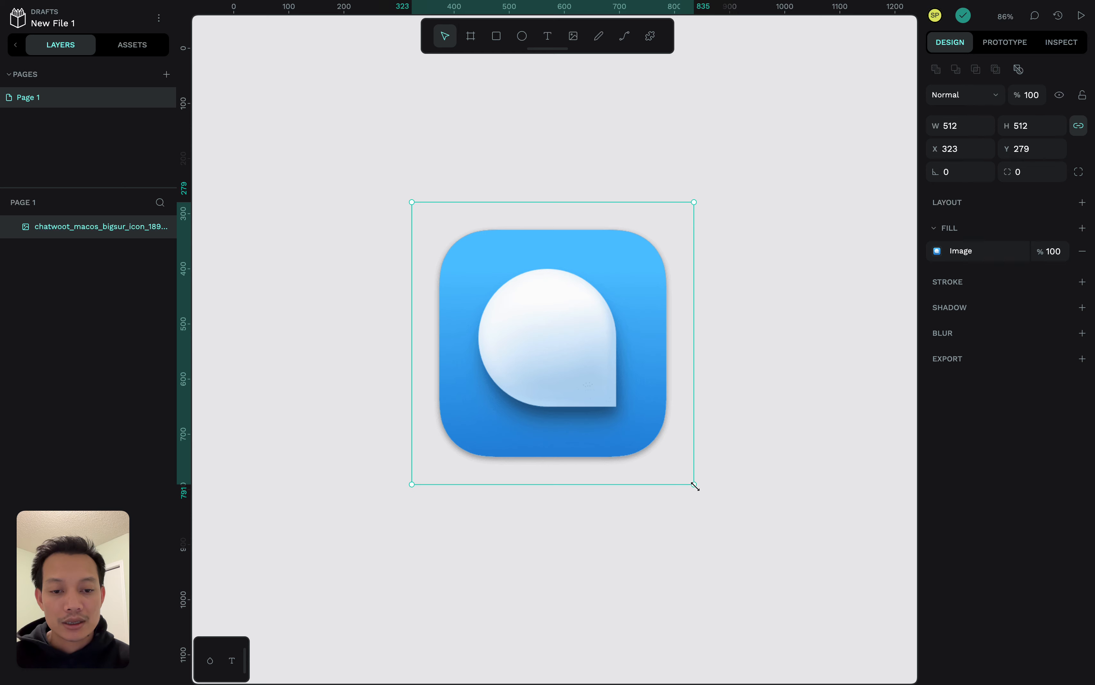
drag(692, 484, 602, 393)
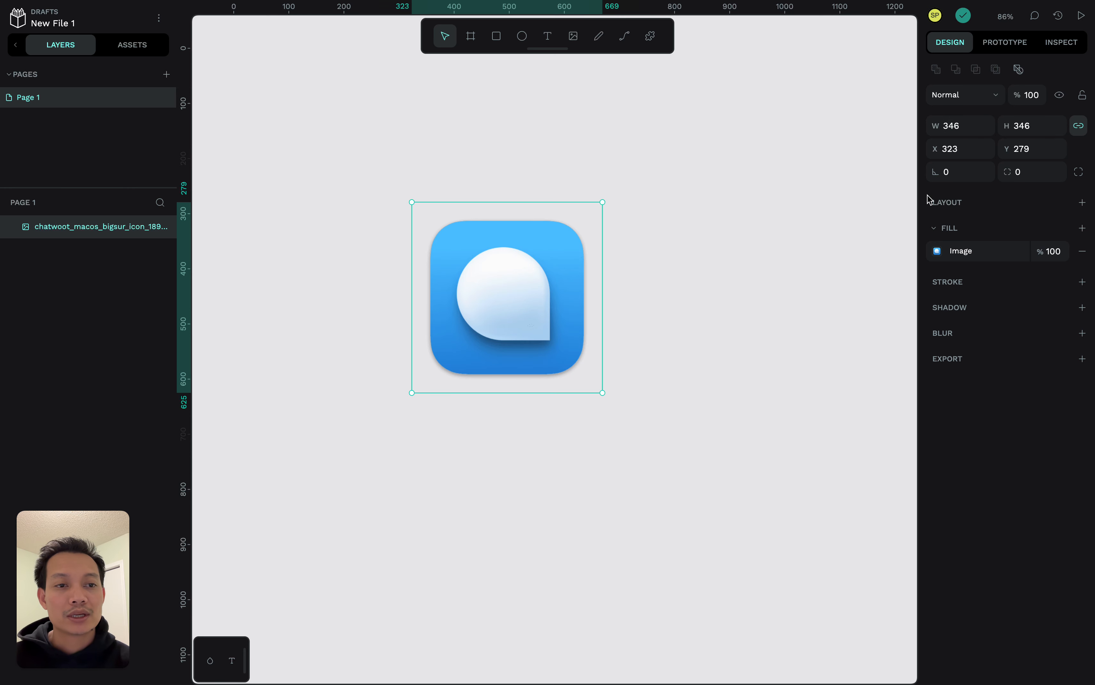
drag(600, 392, 555, 354)
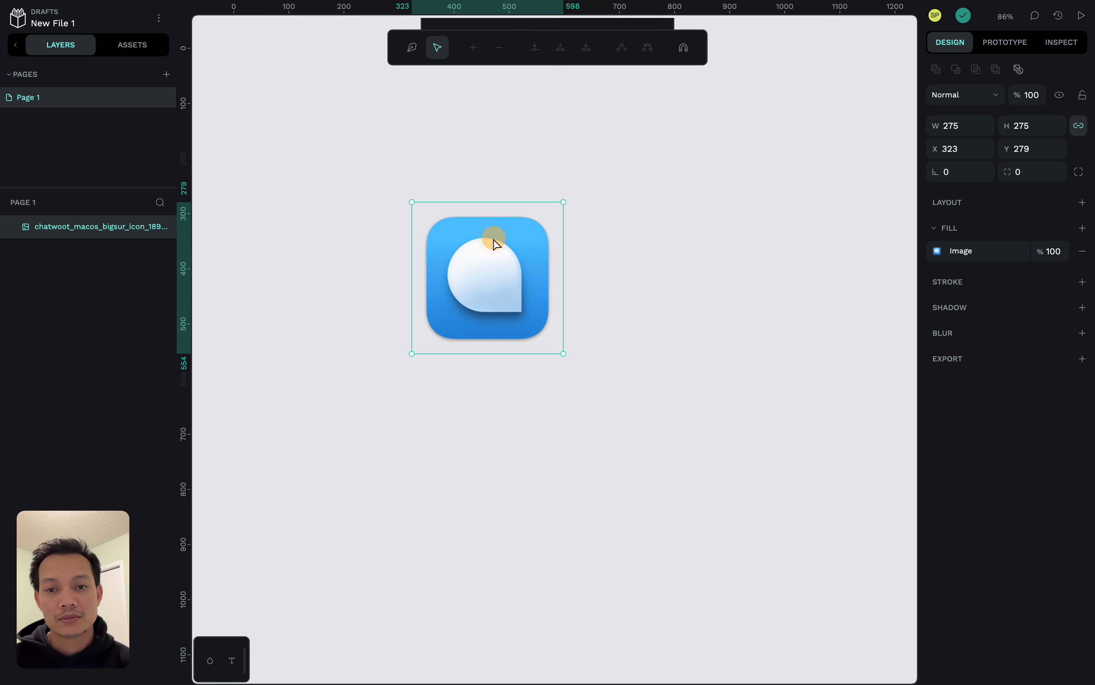
click(638, 193)
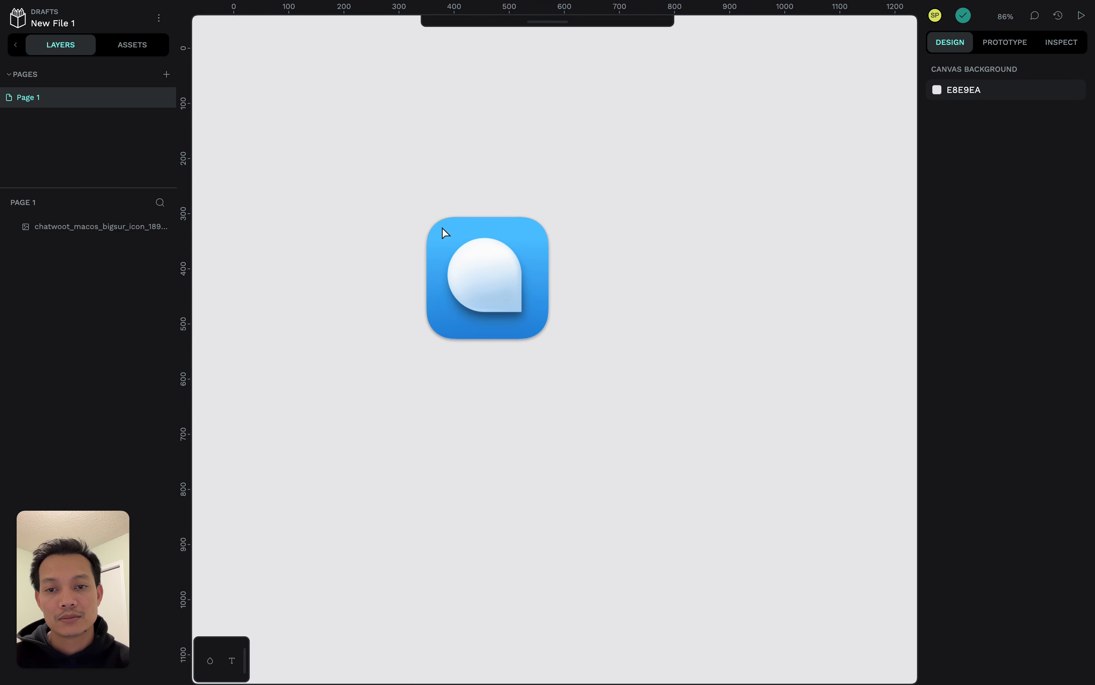
Select the chatwoot icon layer and export it as an SVG file.
click(94, 231)
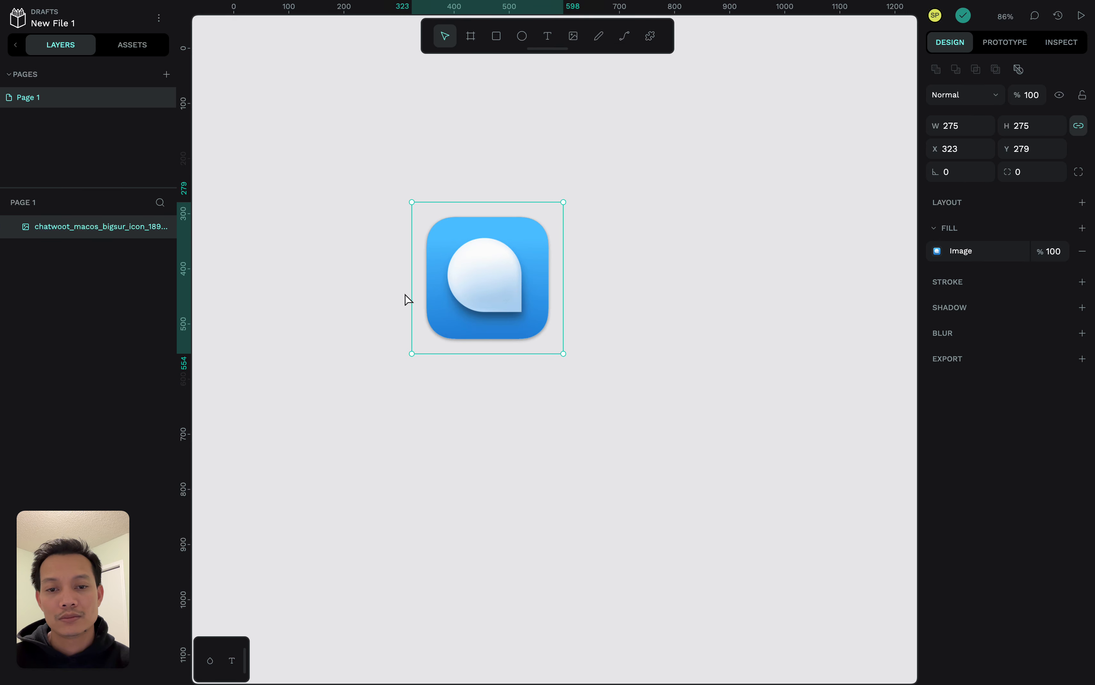
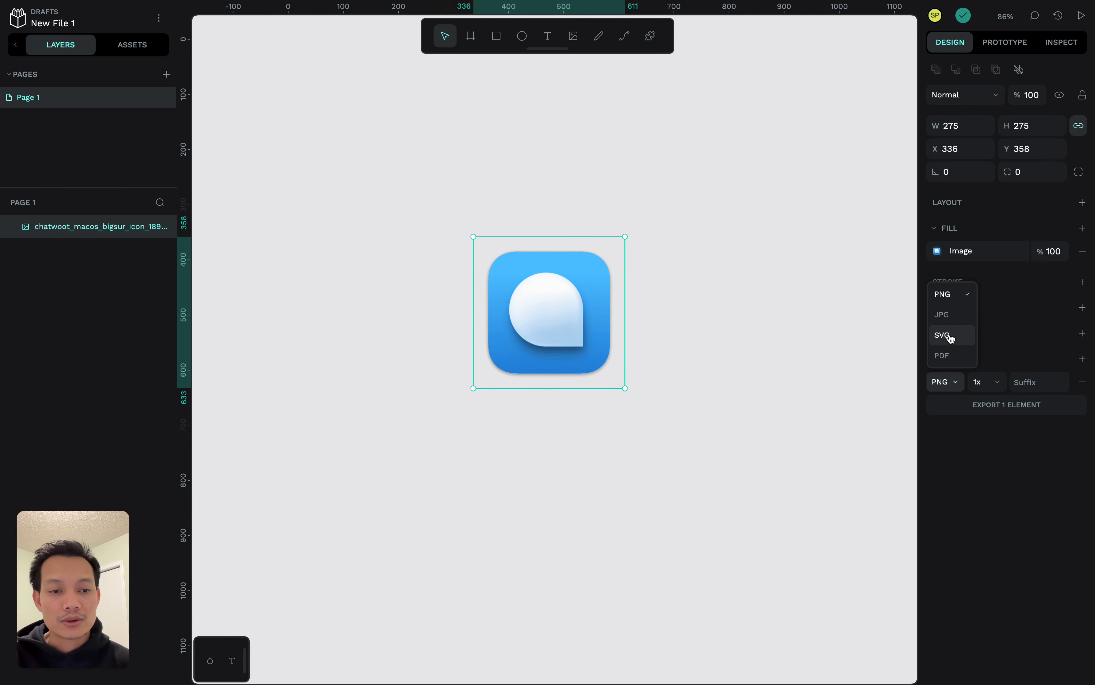
click(949, 337)
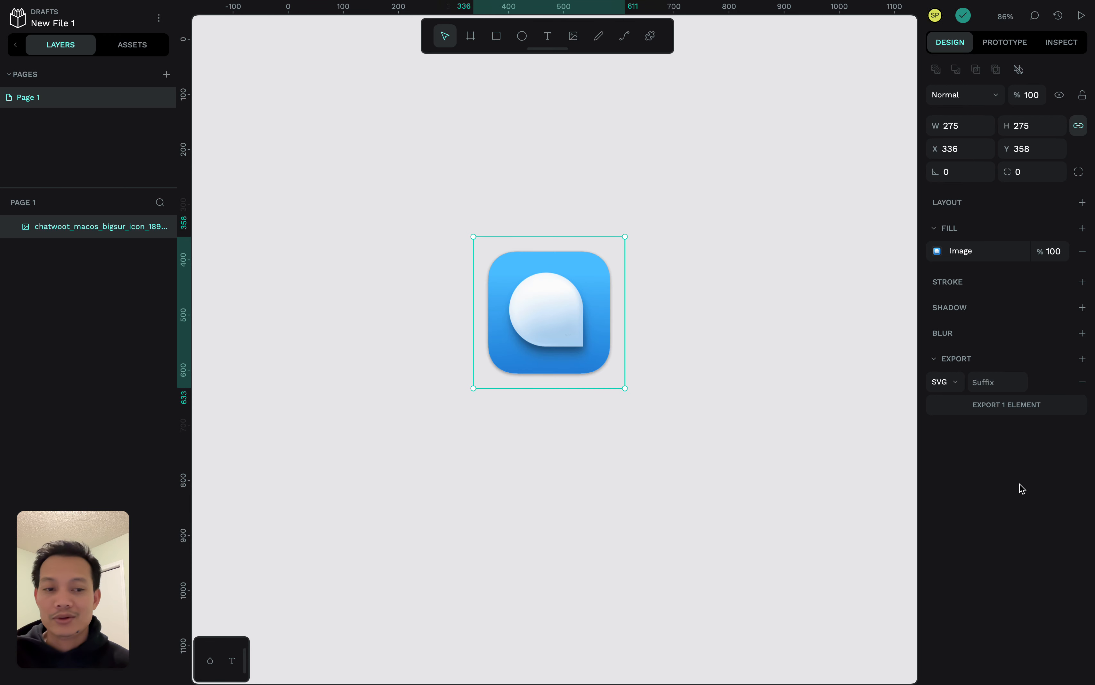
click(995, 408)
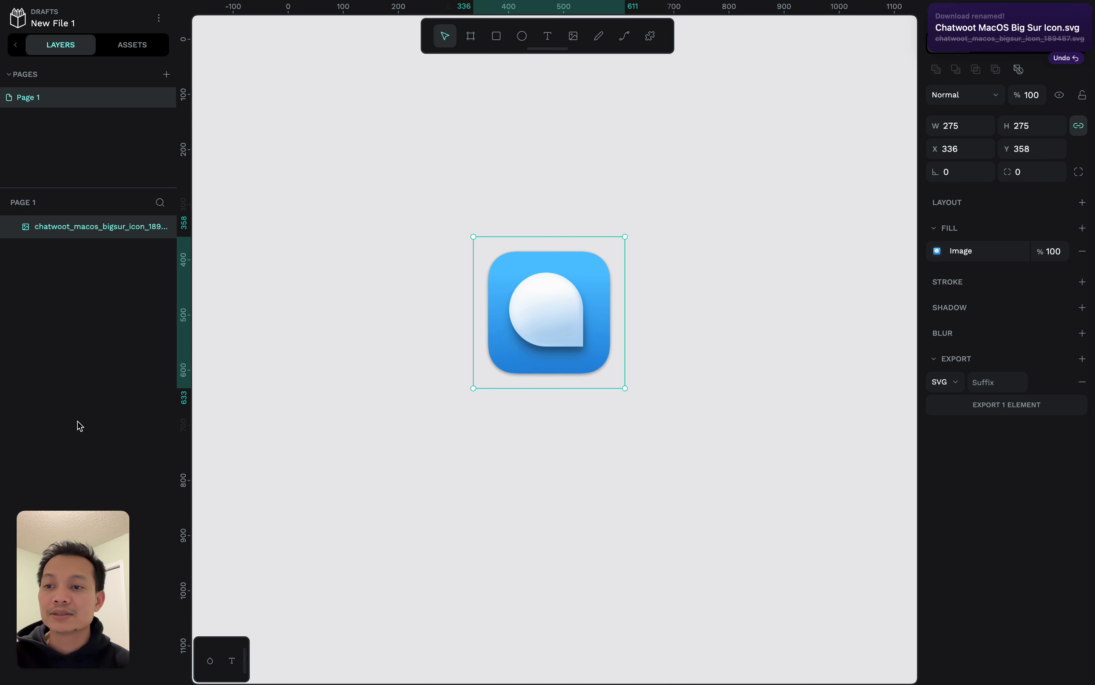
Switch to the John Brown Plumbing site in Webstudio and open its project settings.
mouse_move(2, 419)
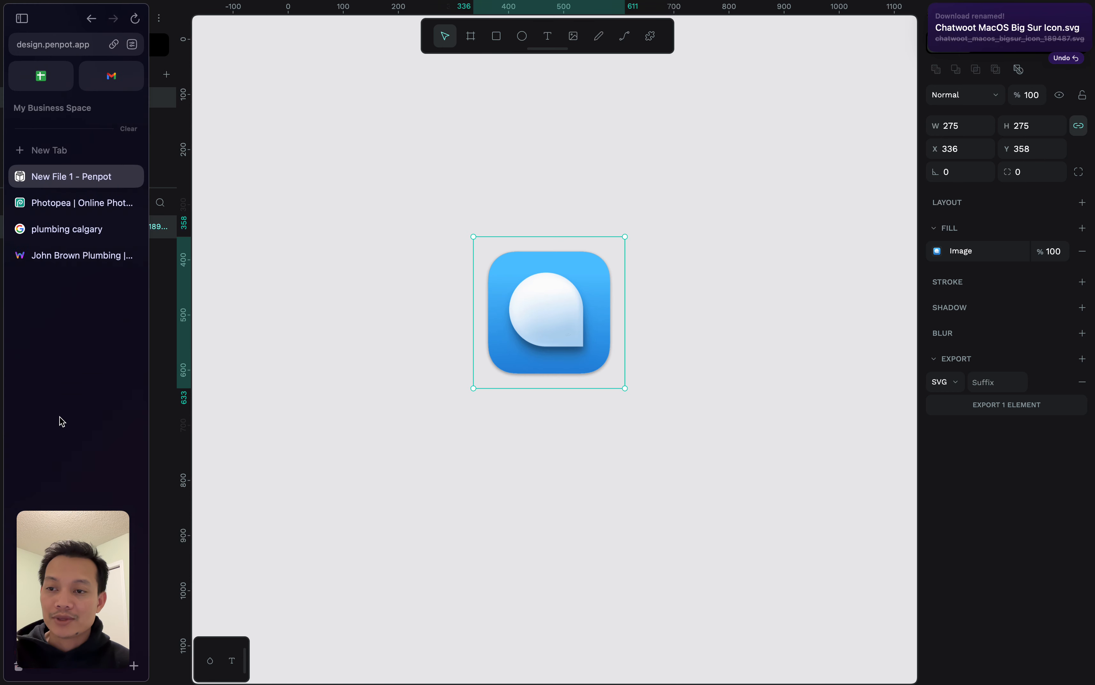
click(90, 256)
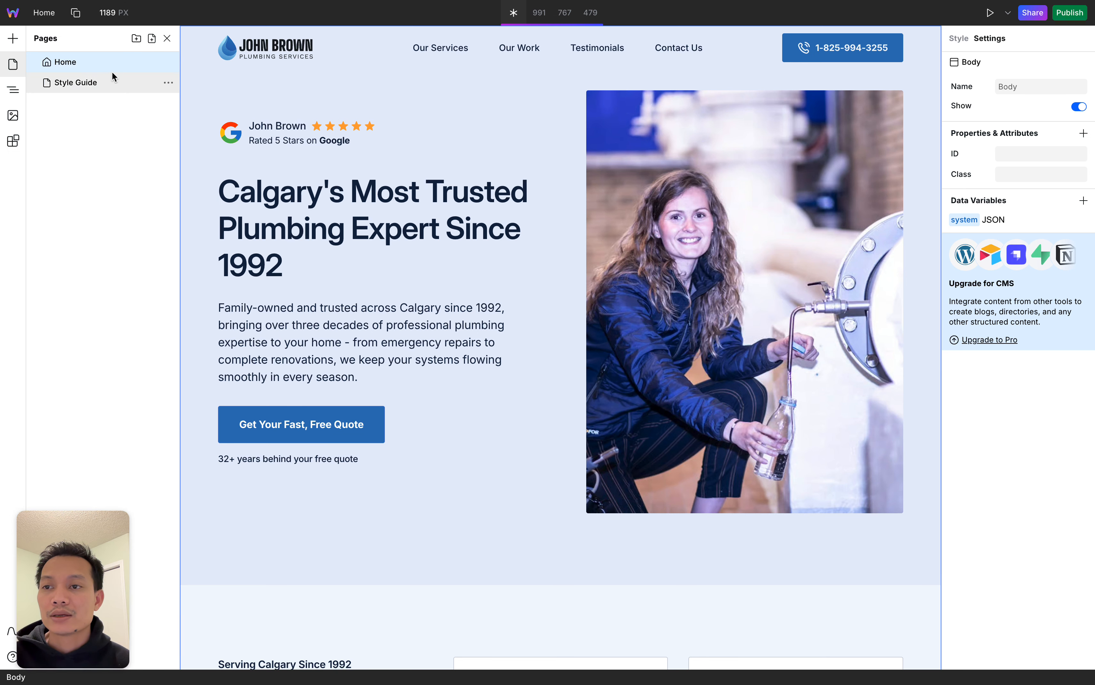
click(14, 16)
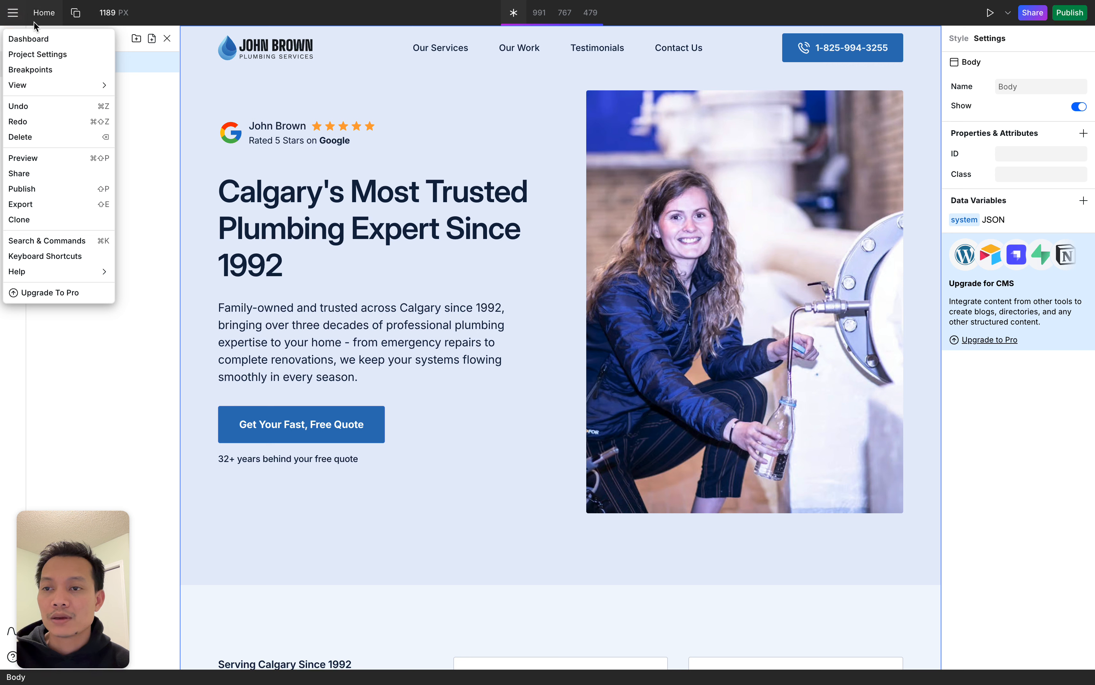
click(61, 55)
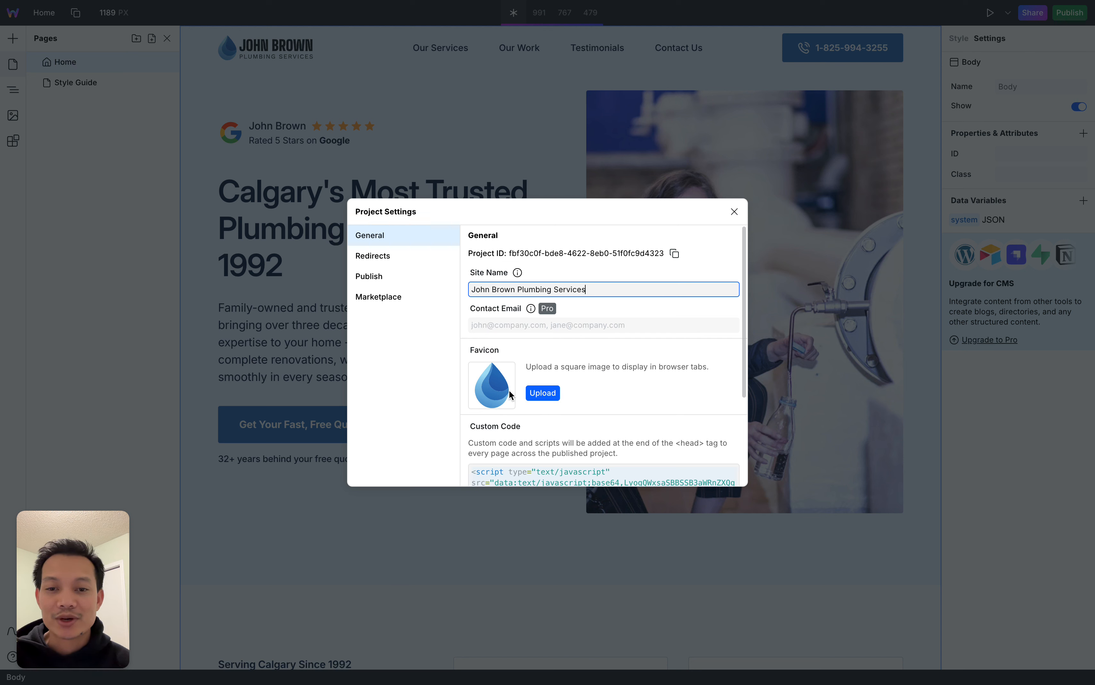
Delete the entire script from the Custom Code section of the general project settings.
scroll(506, 396, down, 1)
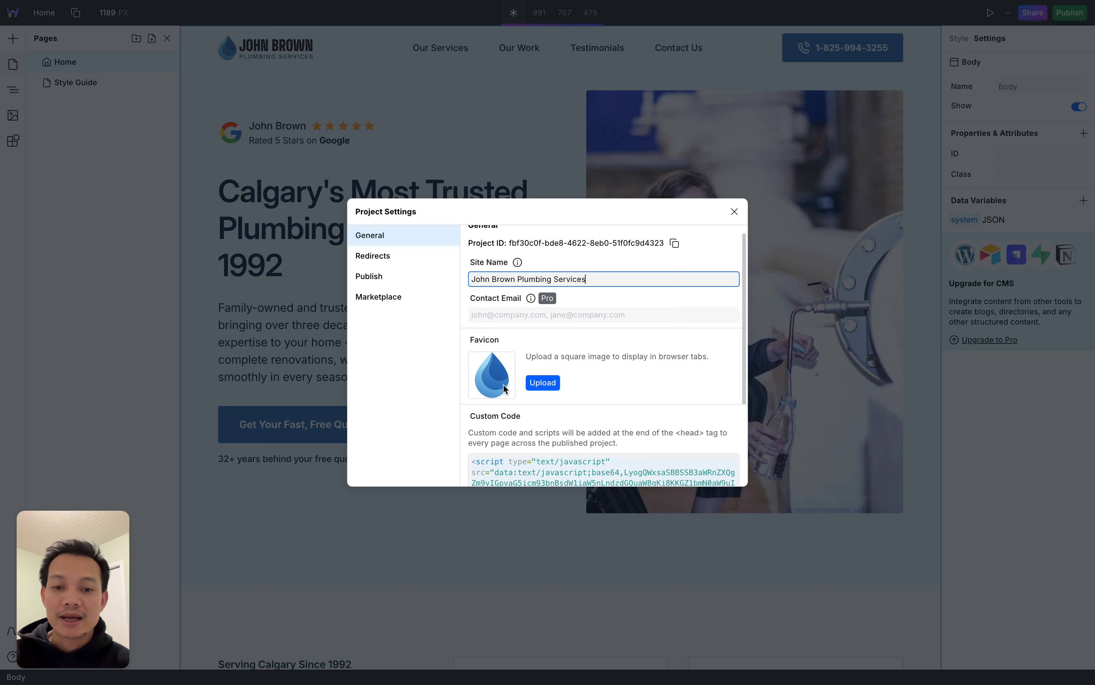
scroll(549, 398, down, 5)
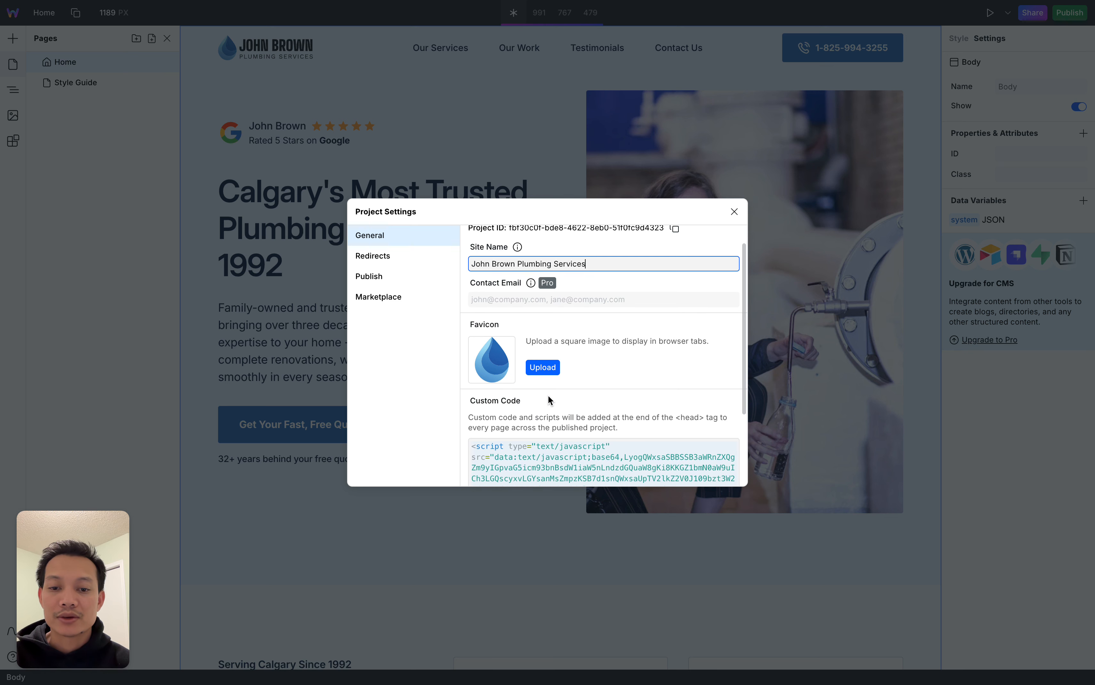
click(575, 412)
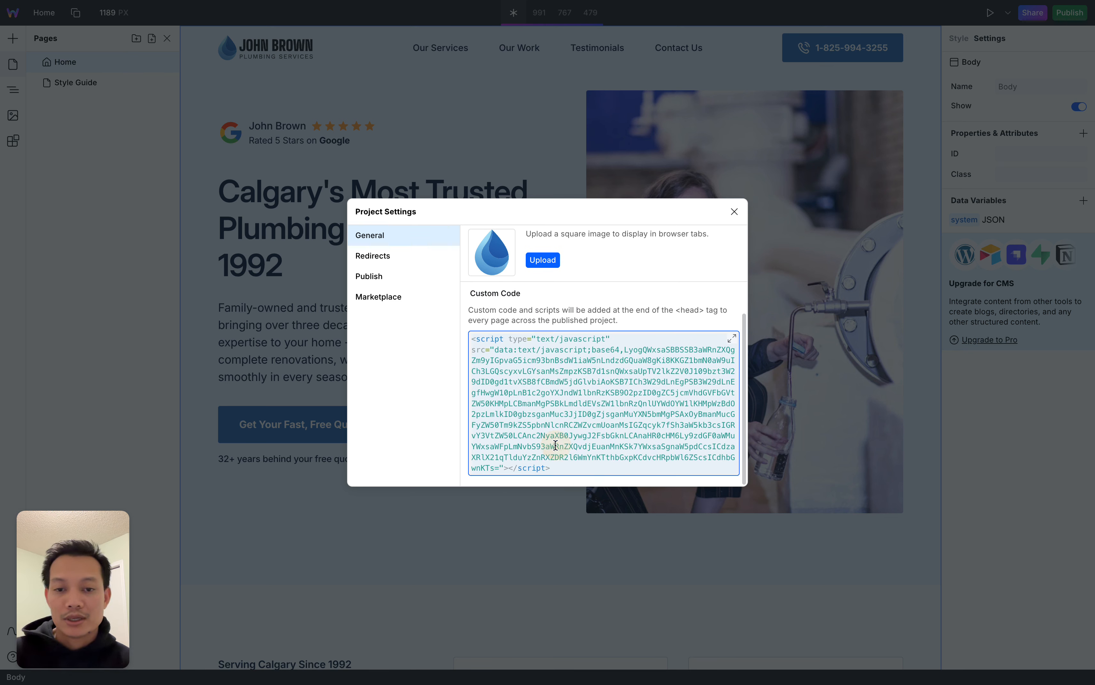
key(super+a)
key(BackSpace)
key(BackSpace)
click(435, 379)
Choose the water drop logo SVG from the site images as favicon, close the project settings and show the Body's style settings.
scroll(599, 446, up, 1)
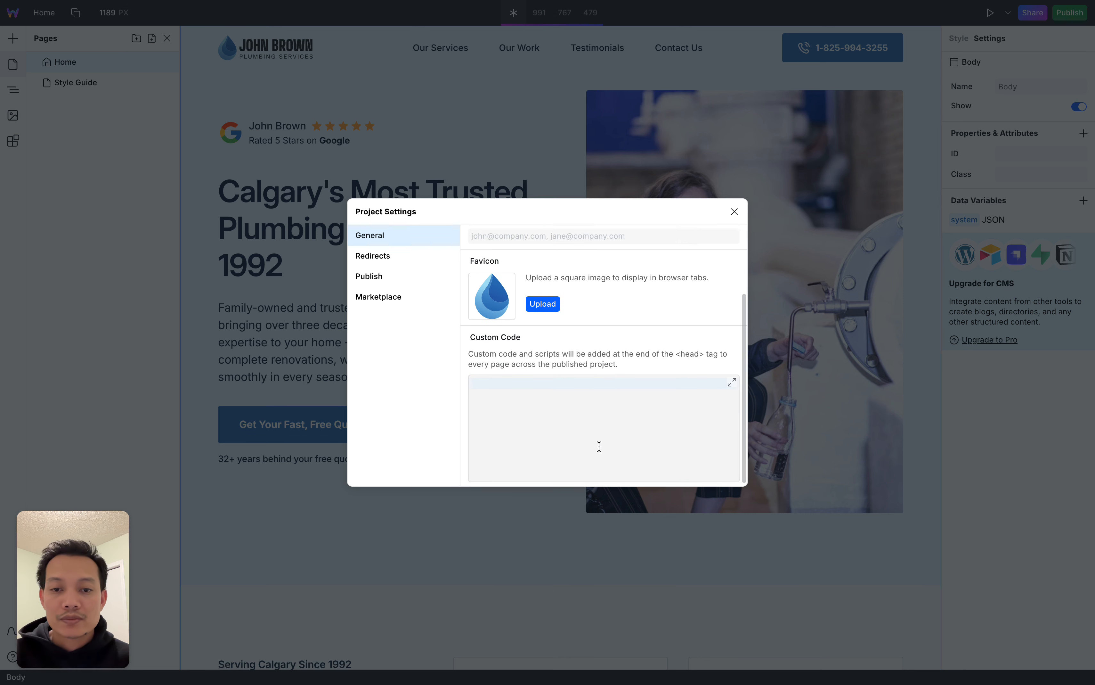
scroll(599, 446, up, 3)
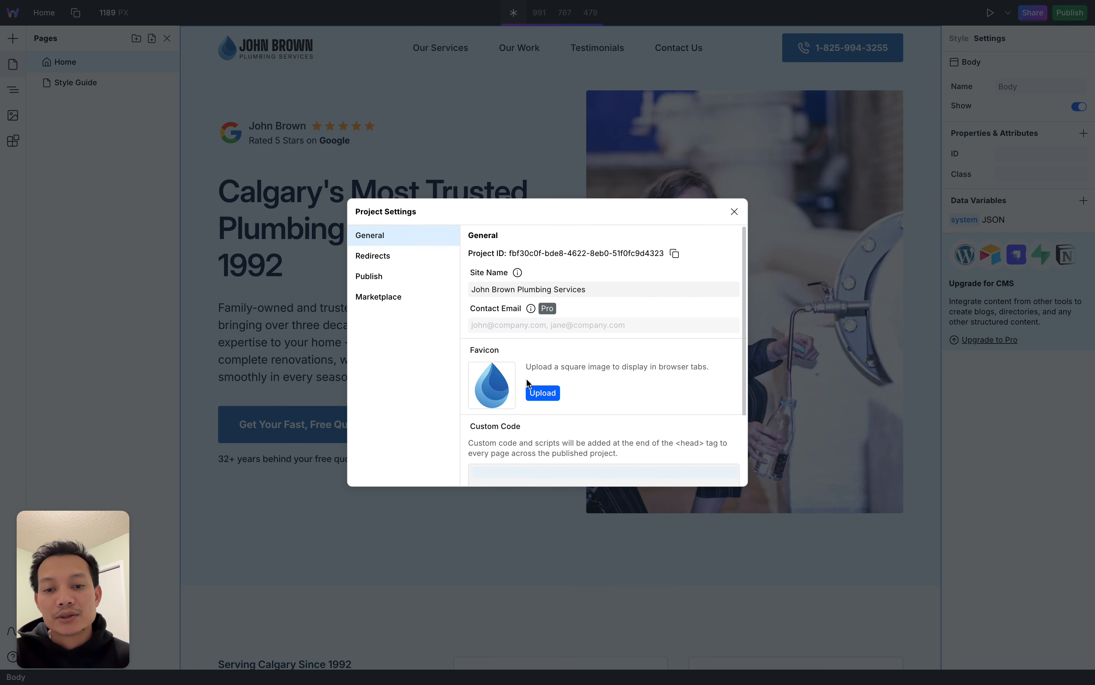
click(545, 390)
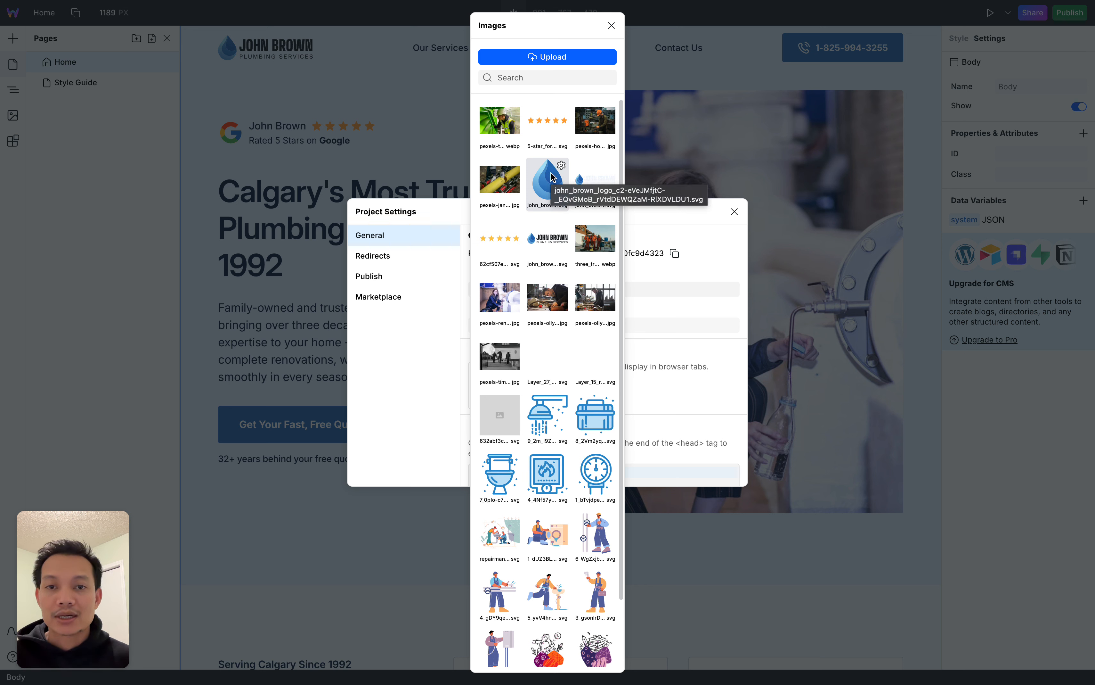
click(546, 189)
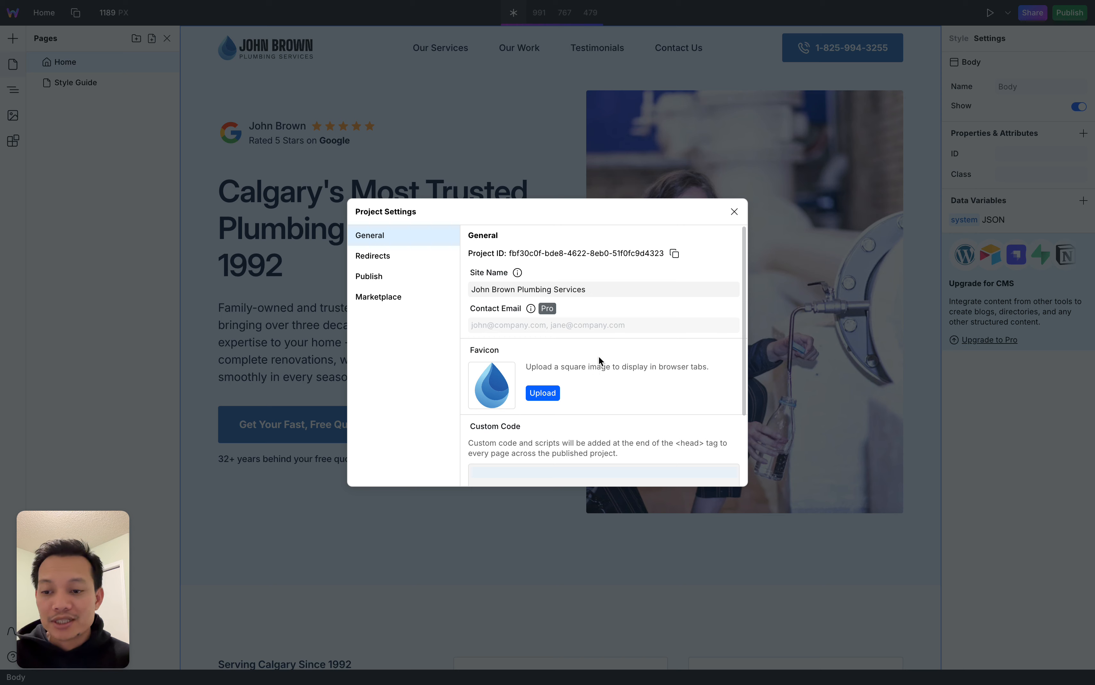
click(736, 213)
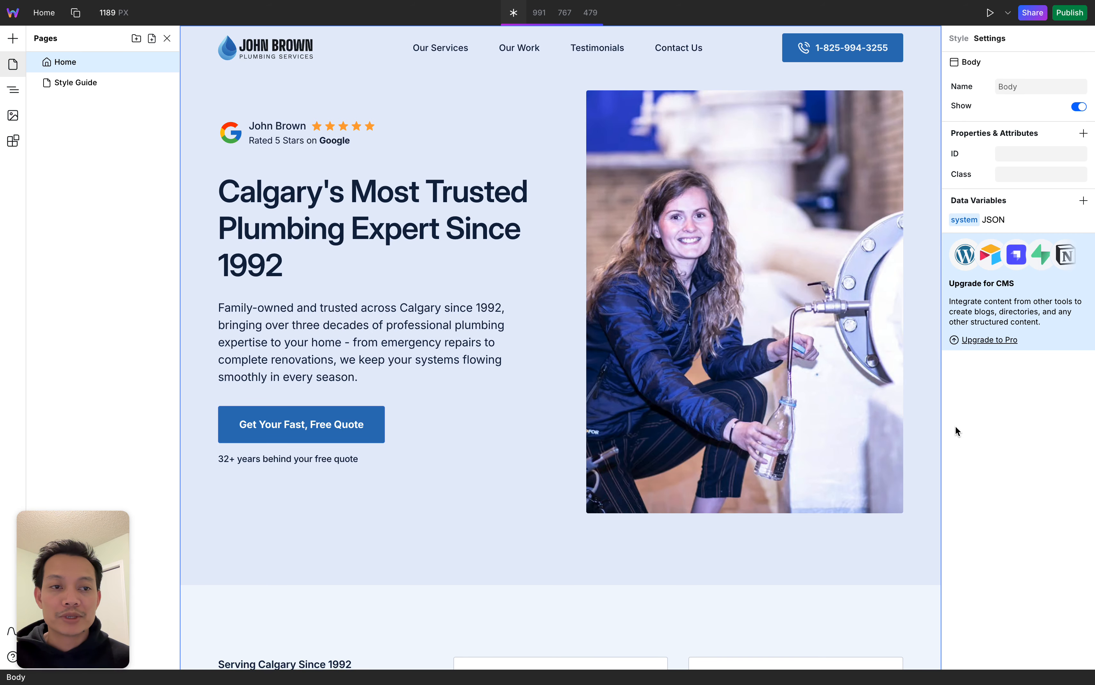
click(964, 41)
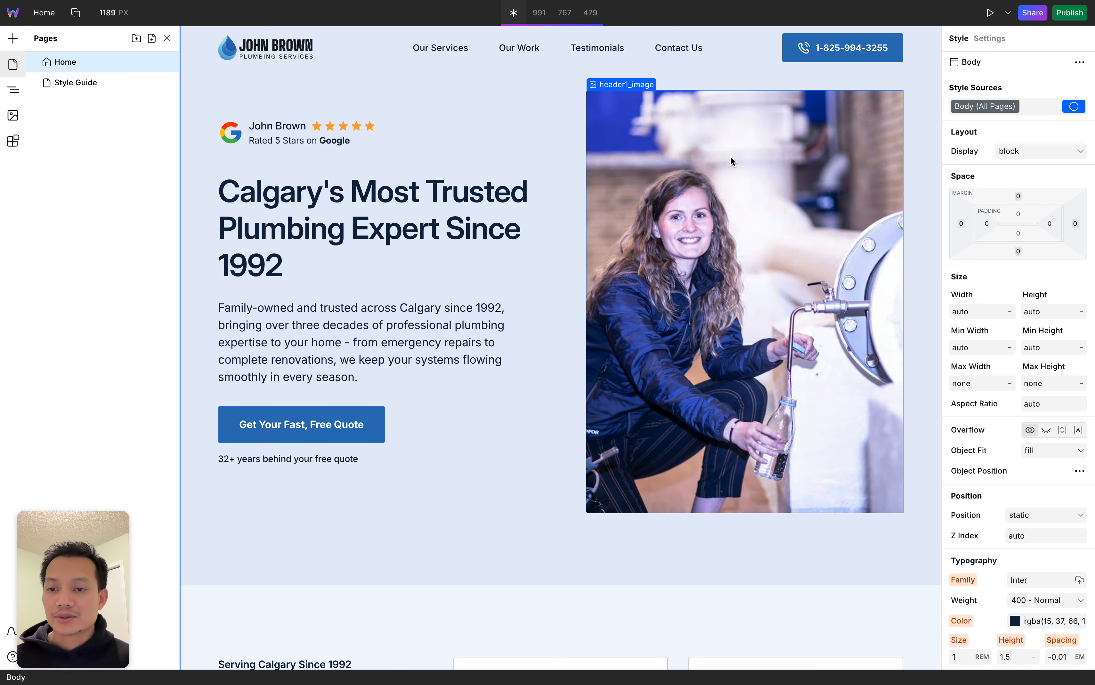
Switch to the Google Docs checklist and mark "Verify all SEO settings" and "Confirm SEO foundation" under SEO Basics as done.
mouse_move(2, 218)
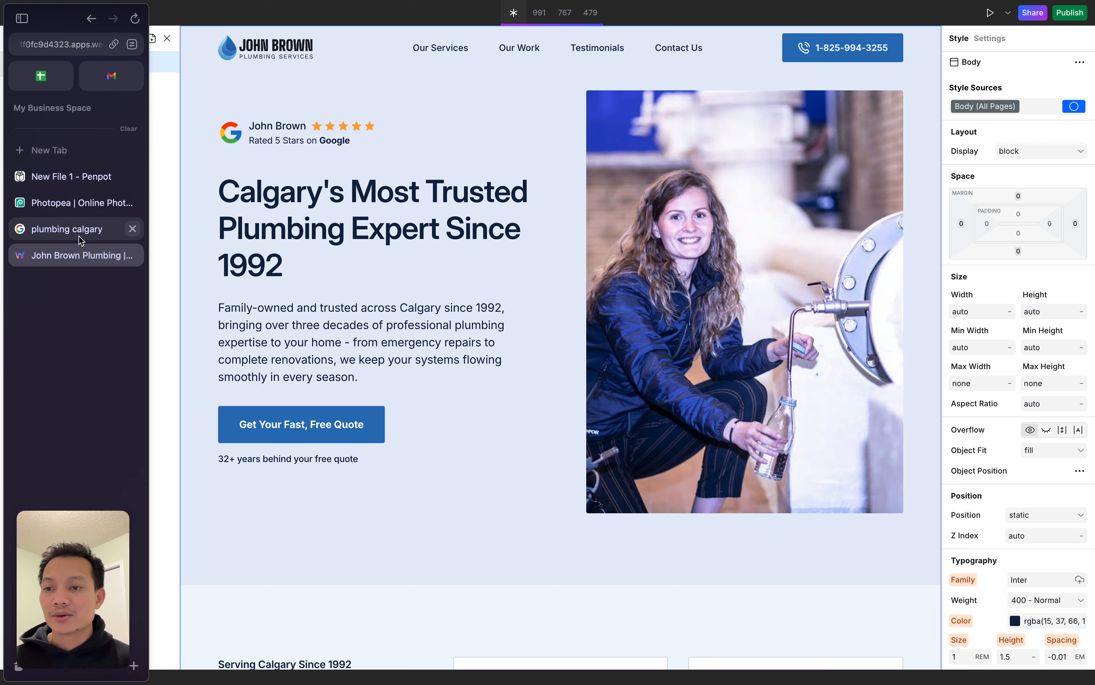
scroll(77, 359, left, 5)
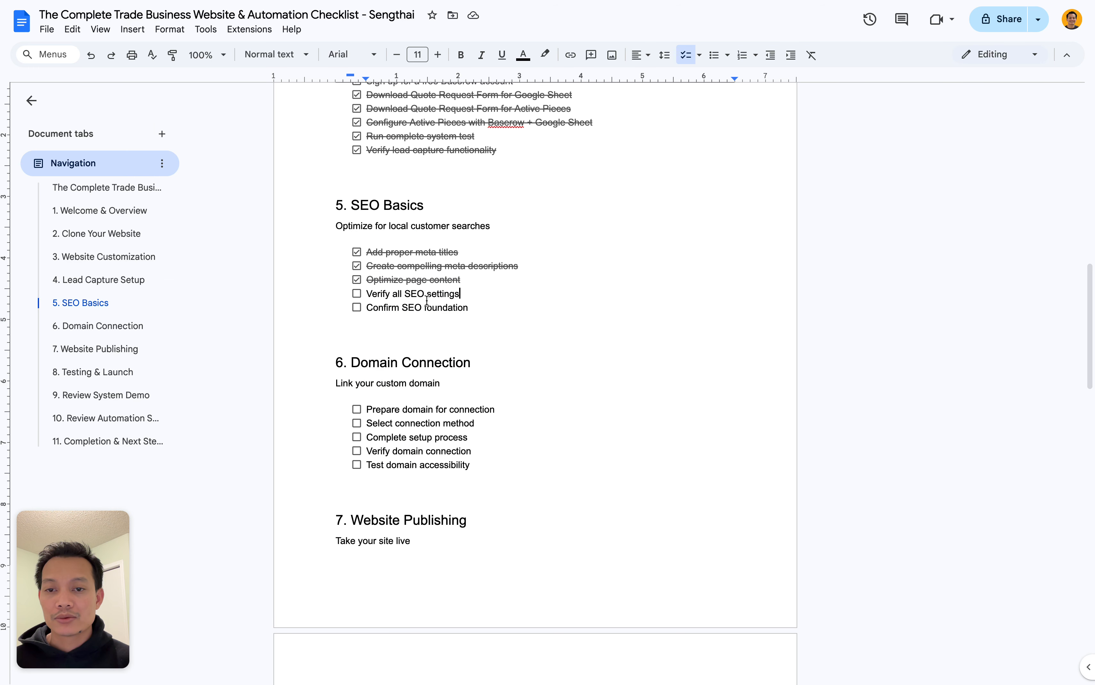
click(357, 293)
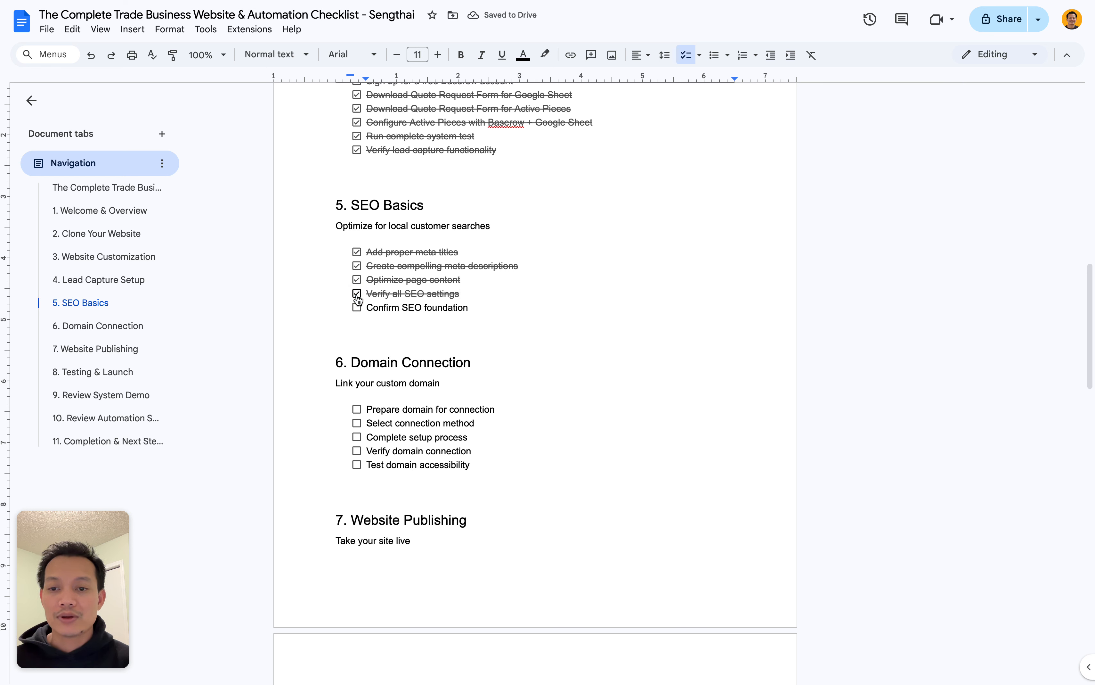
click(357, 308)
click(470, 307)
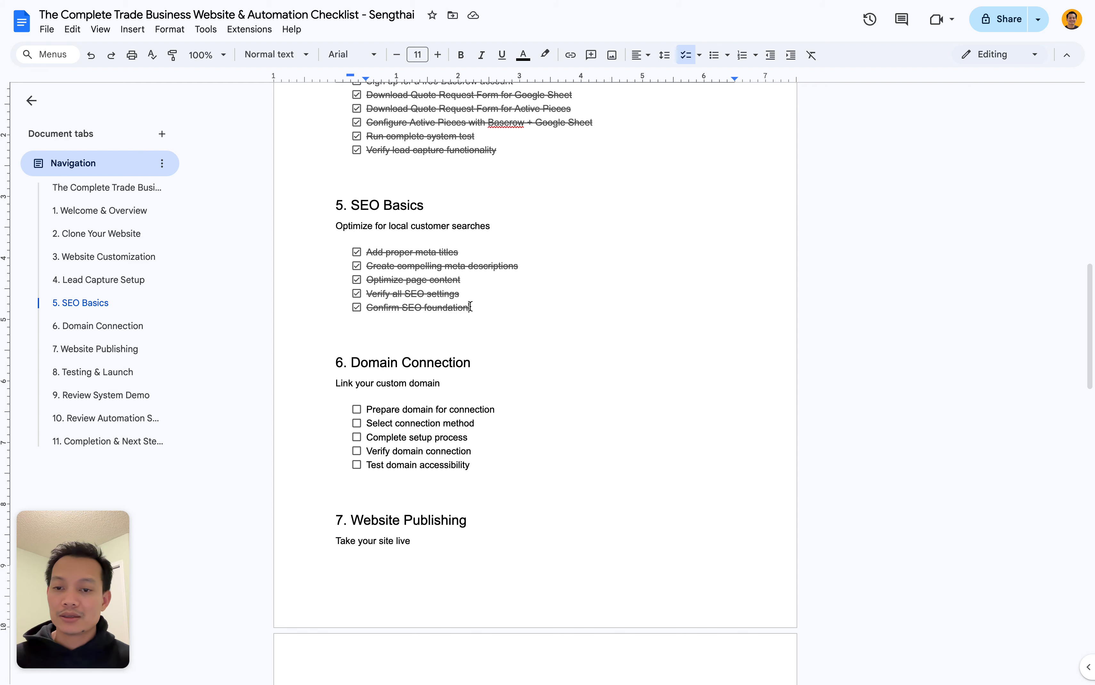
View the publish options of the John Brown Plumbing site in Webstudio, close them and return to the Google Docs checklist.
mouse_move(1, 222)
scroll(89, 301, right, 5)
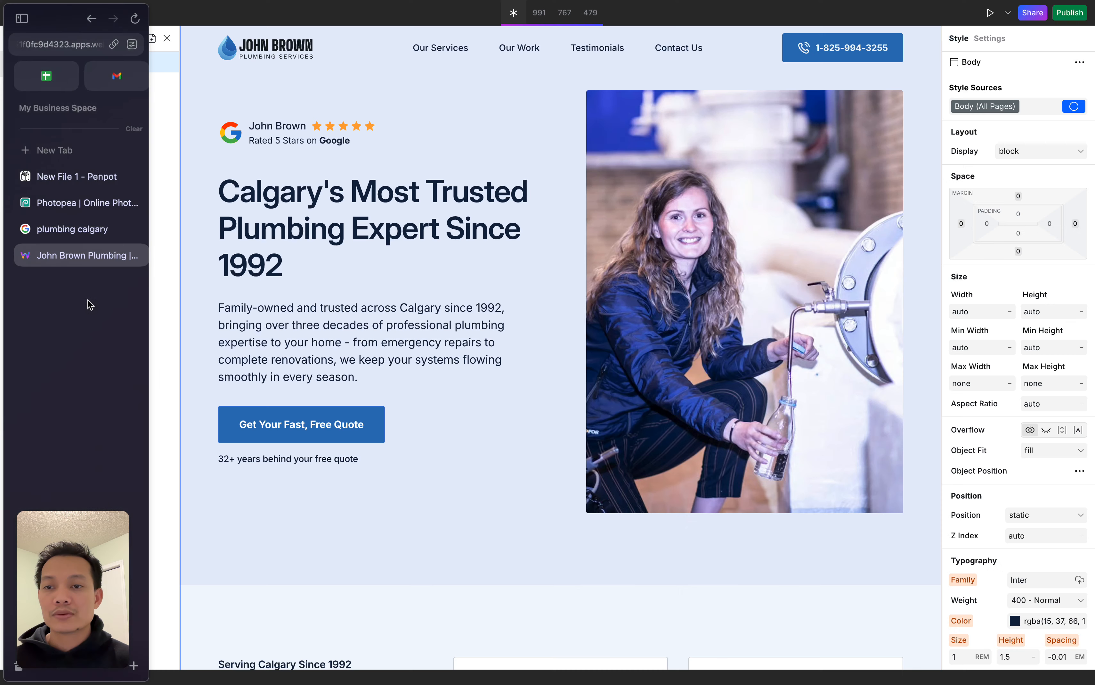
click(1070, 13)
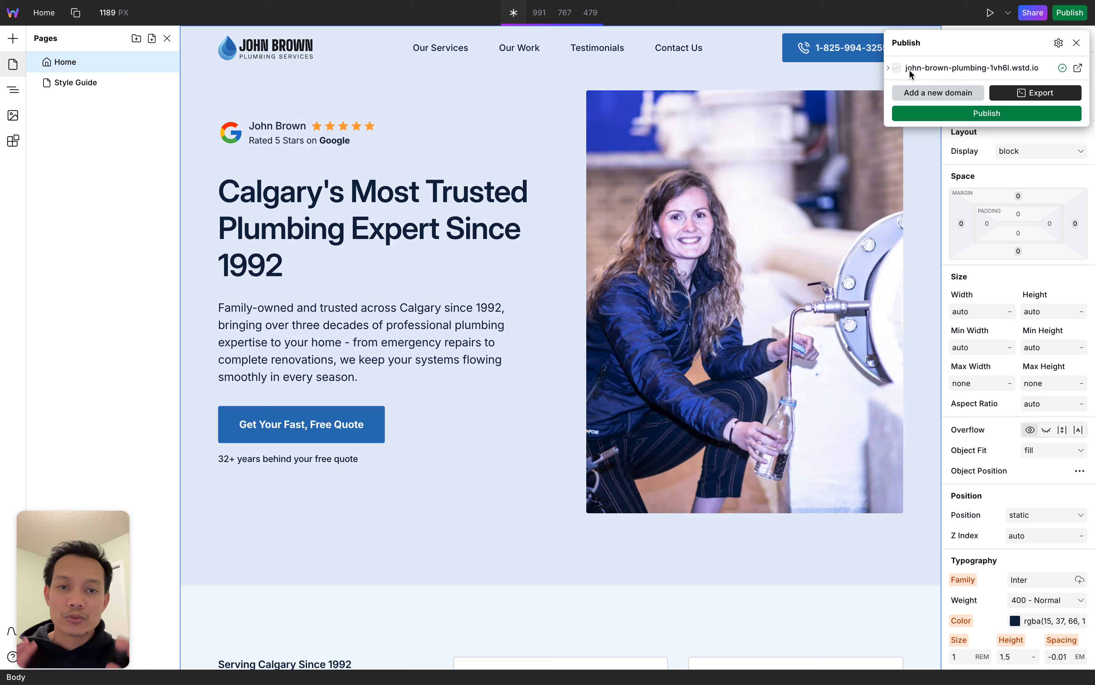
click(1077, 43)
mouse_move(2, 203)
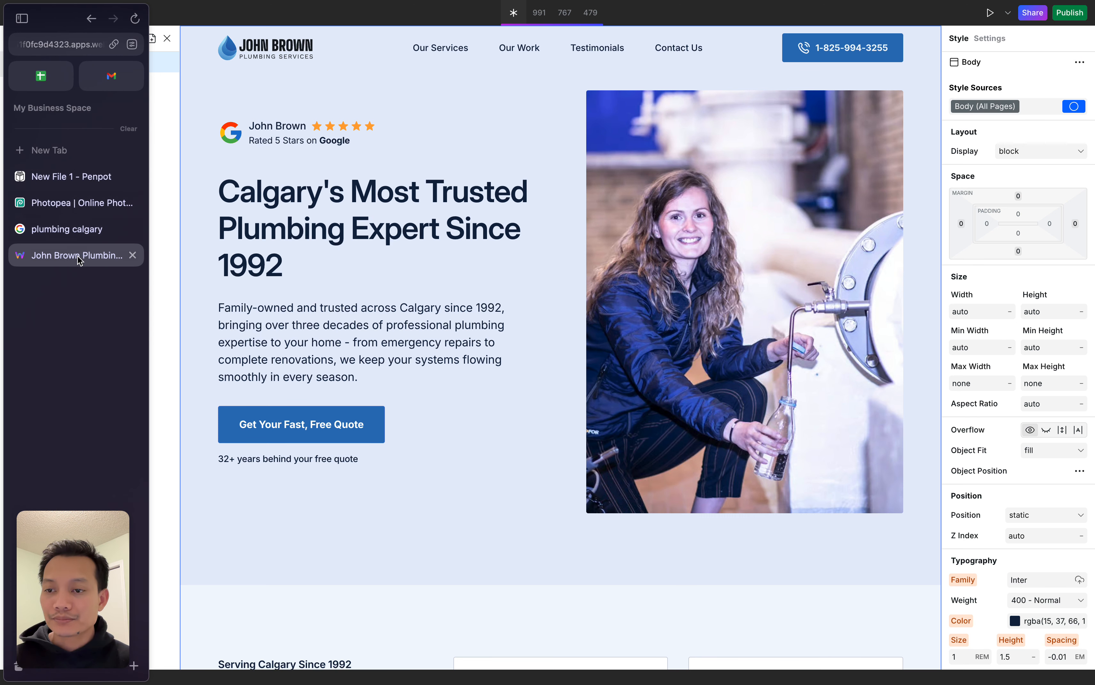
scroll(88, 311, left, 5)
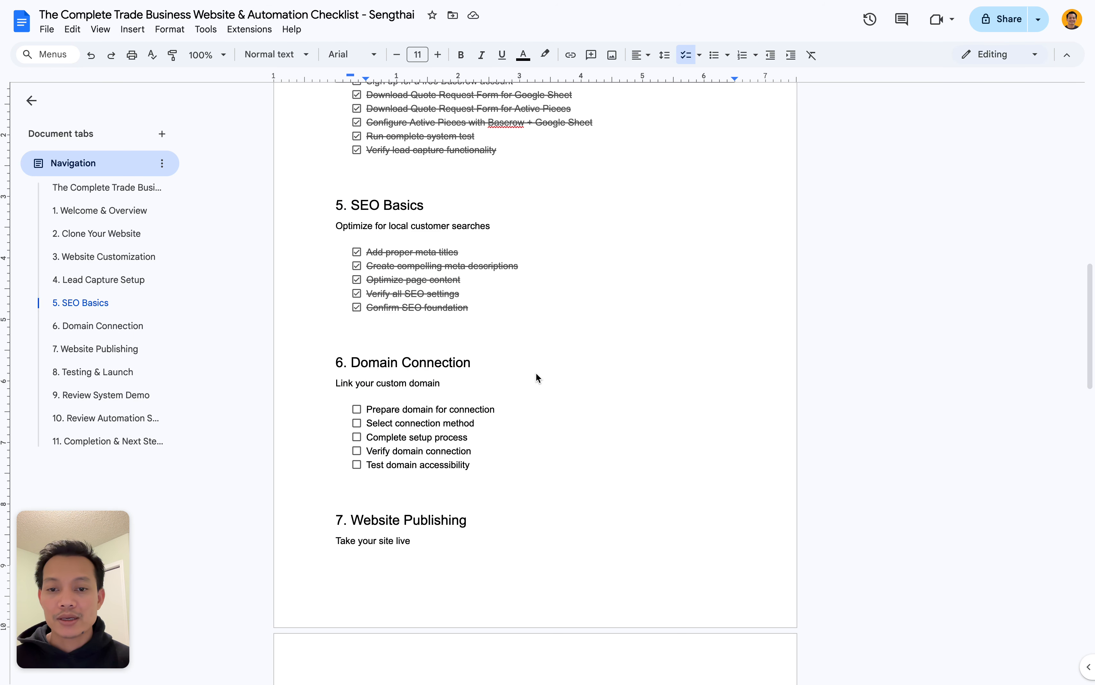